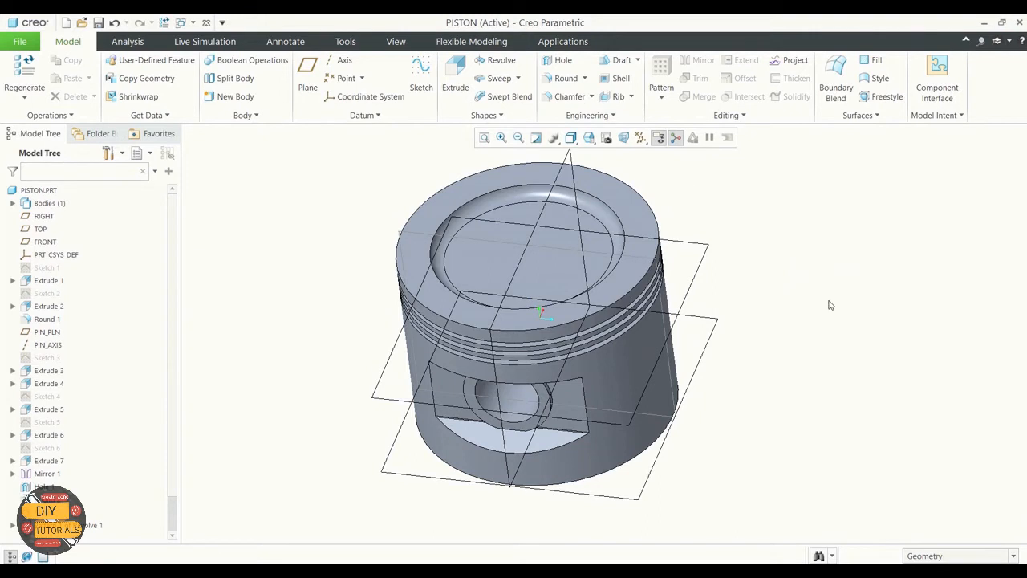
mouse_move(838, 271)
middle_mouse_down()
mouse_move(871, 248)
mouse_move(818, 234)
mouse_move(740, 326)
mouse_move(782, 331)
mouse_move(803, 294)
mouse_move(779, 275)
middle_mouse_up()
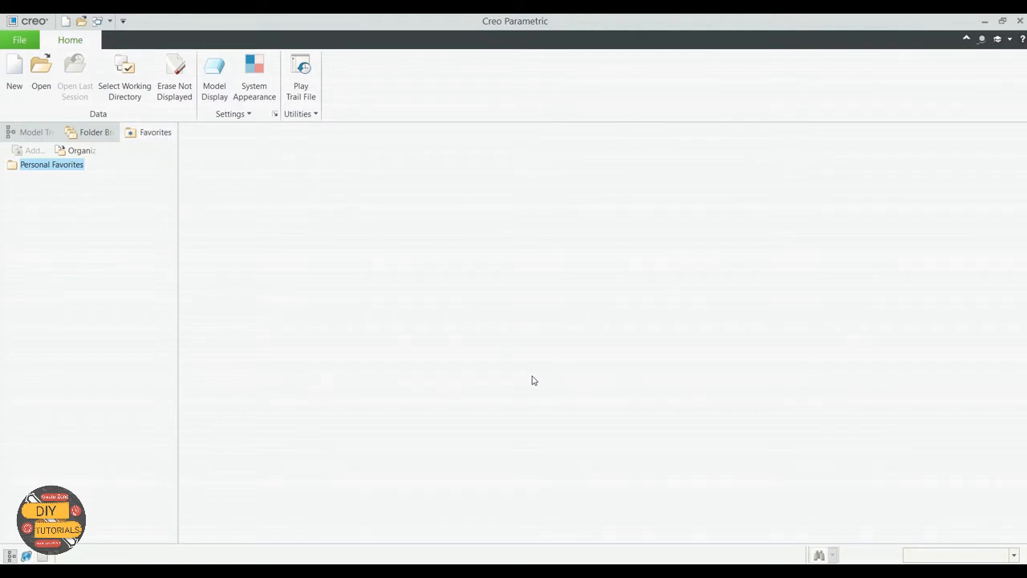
Step: Open the online Creo Parametric Help and view the introduction topics on the F1 key and the TOOLKIT documentation
left_click(1022, 40)
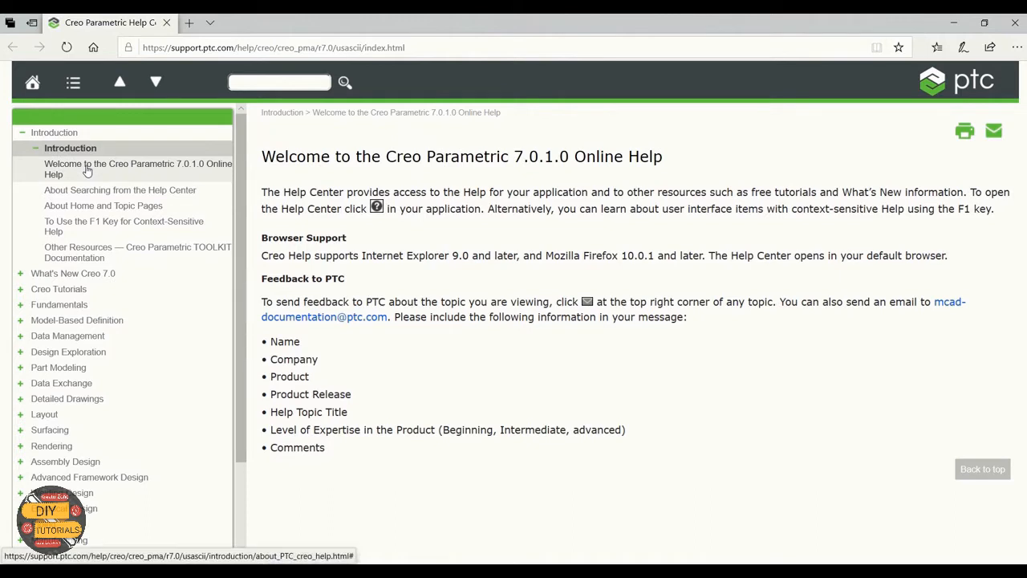
left_click(82, 230)
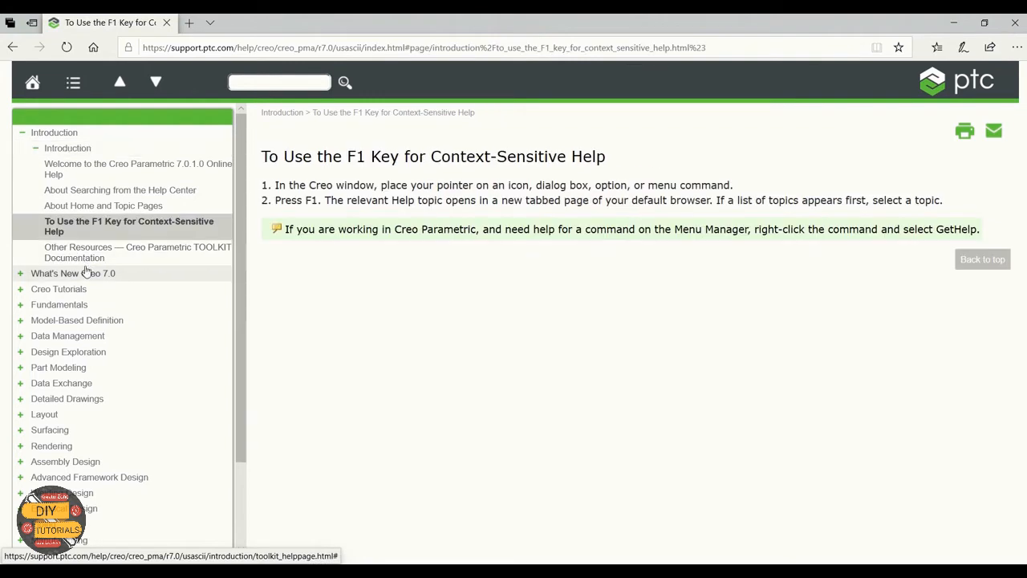
left_click(88, 256)
scroll(92, 265, "down", 2)
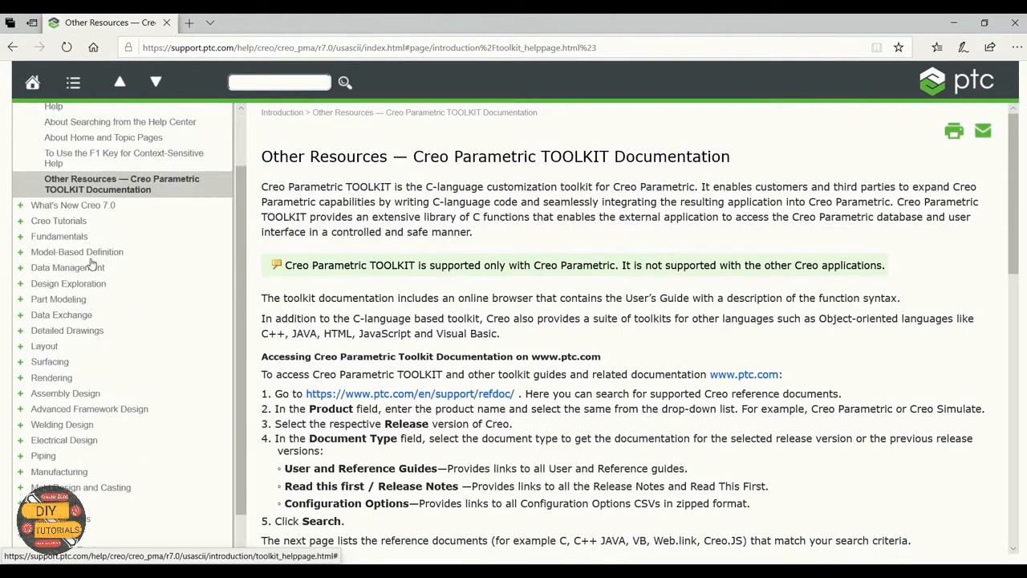
Step: Open the Introduction to Creo Parametric topic under Creo Parametric Tutorials, Beginners Tutorials in the help contents
left_click(19, 224)
left_click(35, 236)
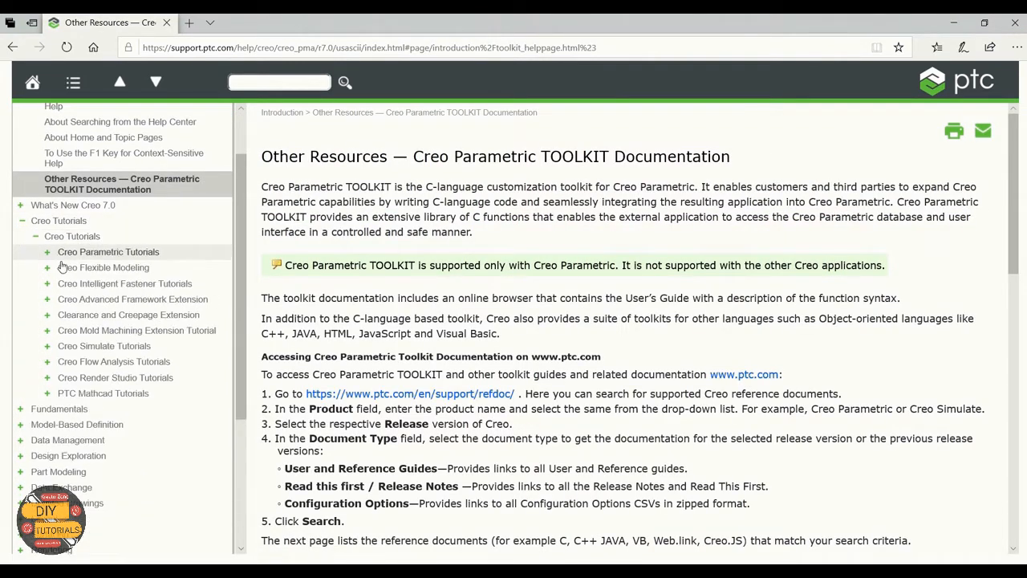
left_click(48, 252)
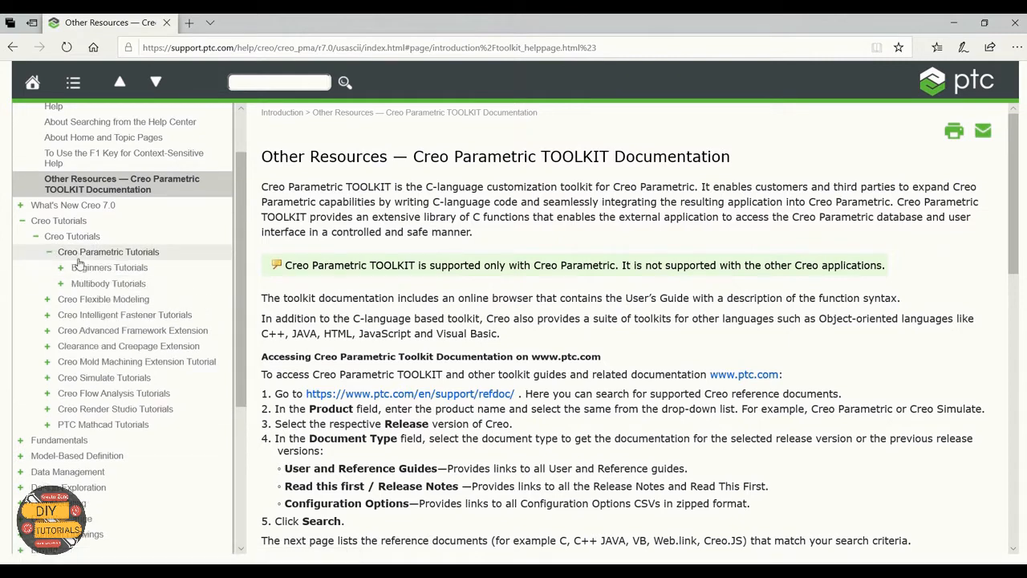
left_click(63, 268)
left_click(110, 285)
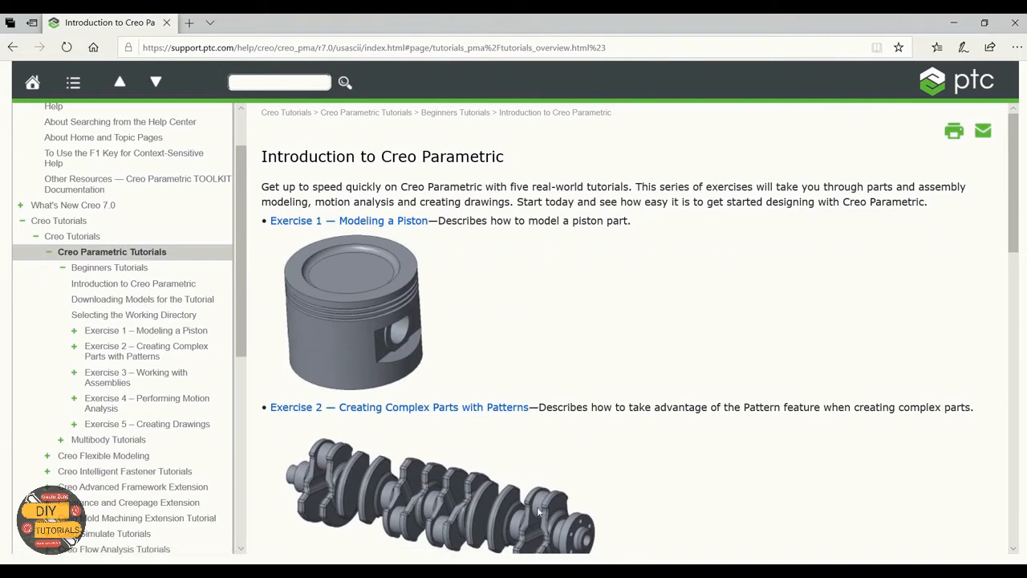
Step: Review the beginner exercises in the introduction topic and open the topic Downloading Models for the Tutorial
scroll(511, 239, "down", 5)
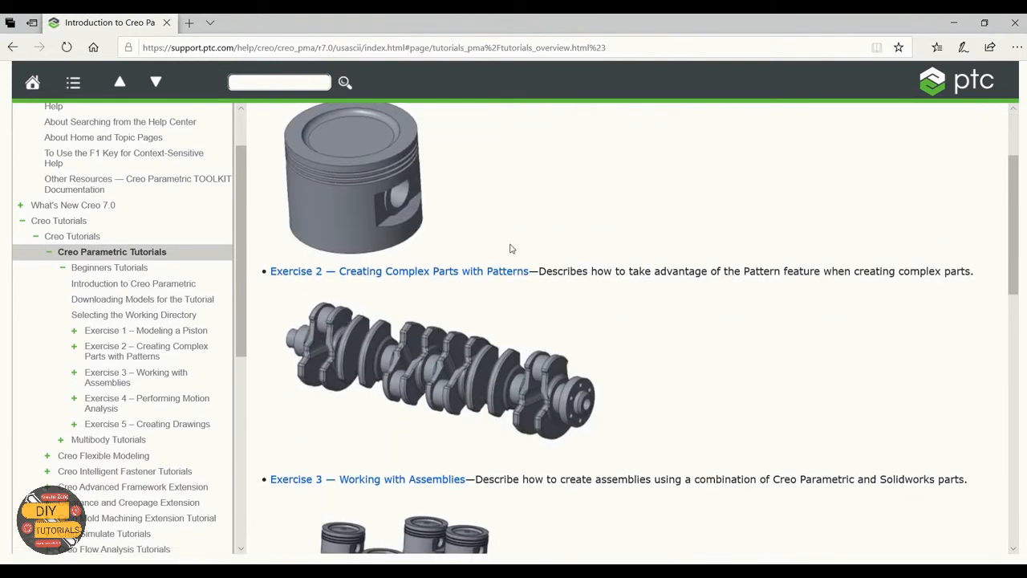
scroll(490, 315, "down", 4)
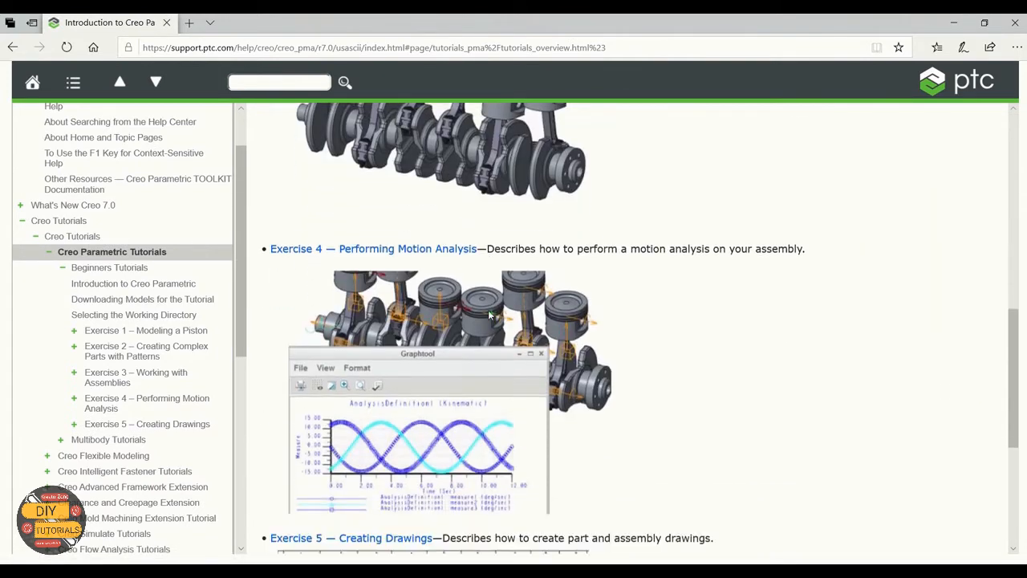
left_click(85, 285)
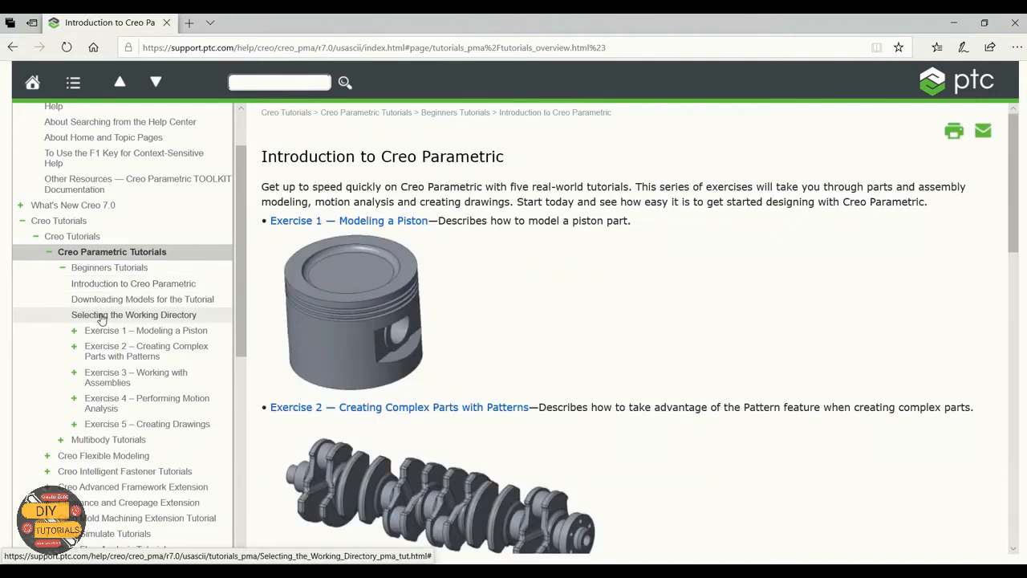
left_click(103, 301)
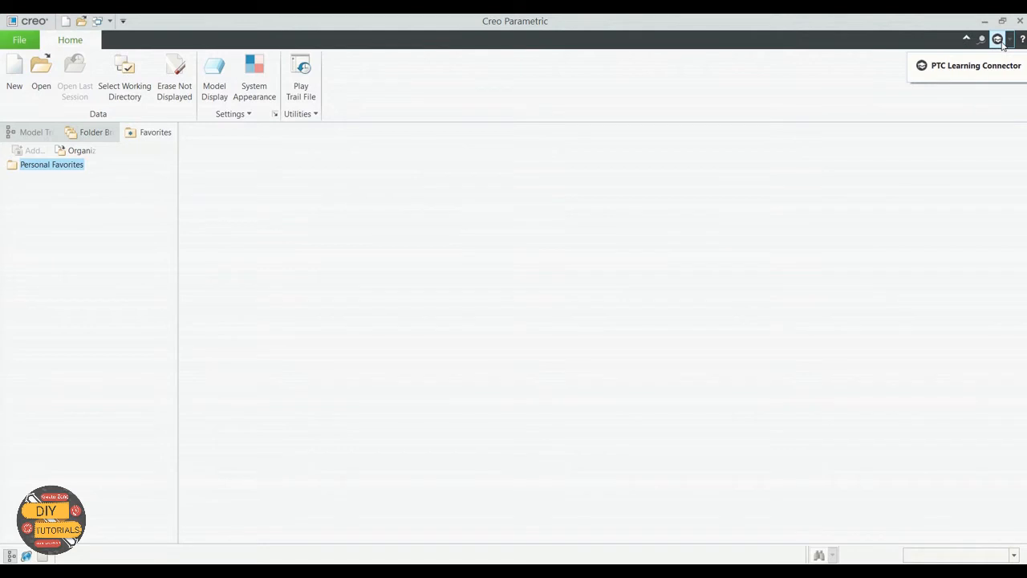
Step: Open the PTC Learning Connector, browse its recommendations and tutorials, and close it
left_click(998, 39)
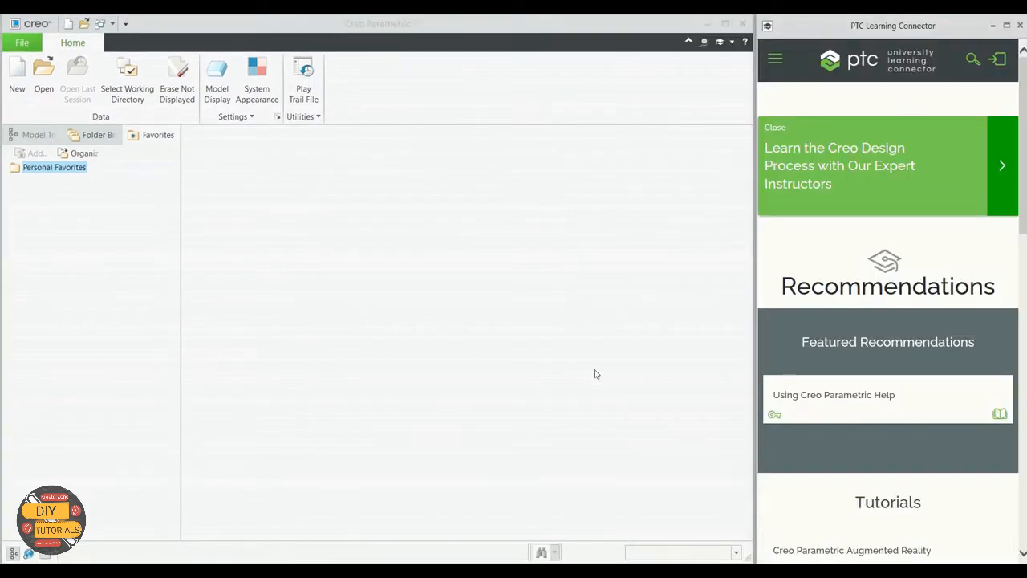
scroll(823, 201, "down", 3)
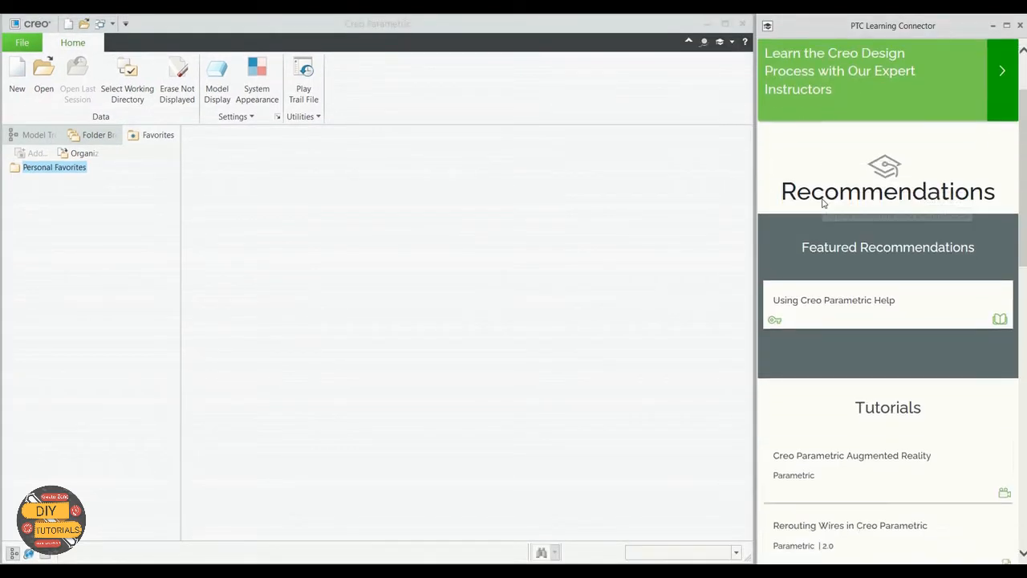
scroll(823, 203, "down", 1)
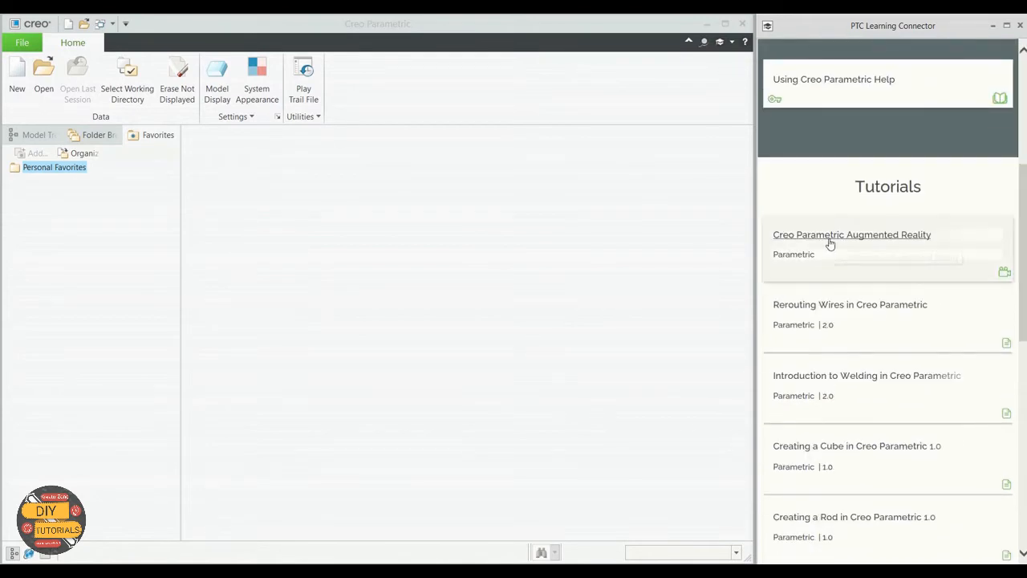
scroll(828, 293, "down", 2)
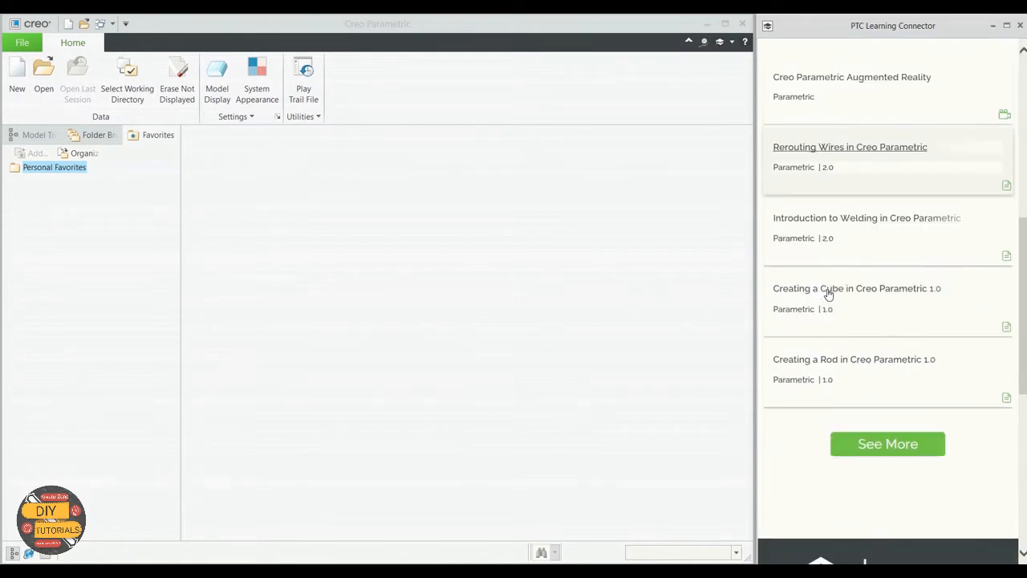
scroll(866, 437, "down", 3)
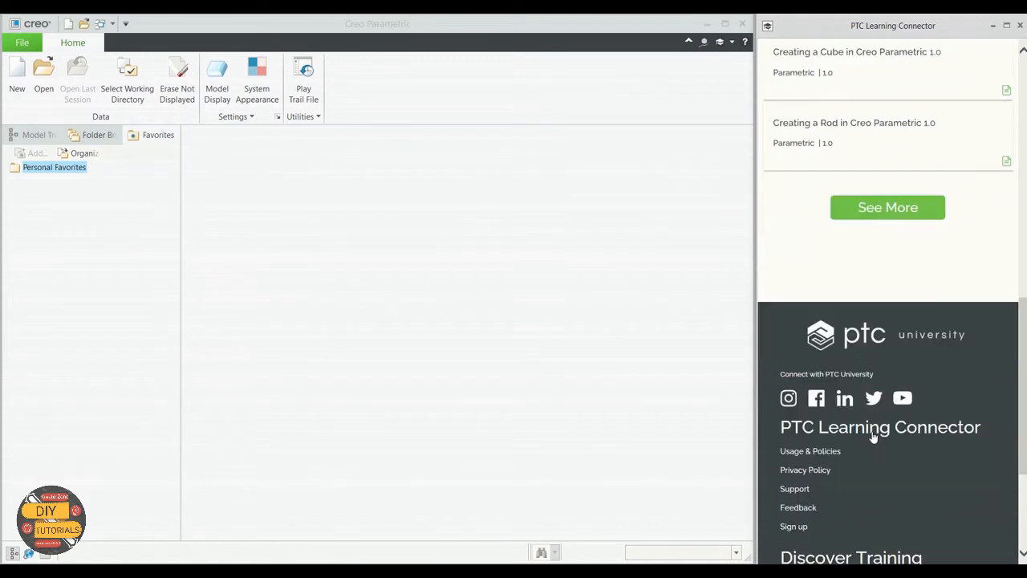
scroll(873, 436, "up", 9)
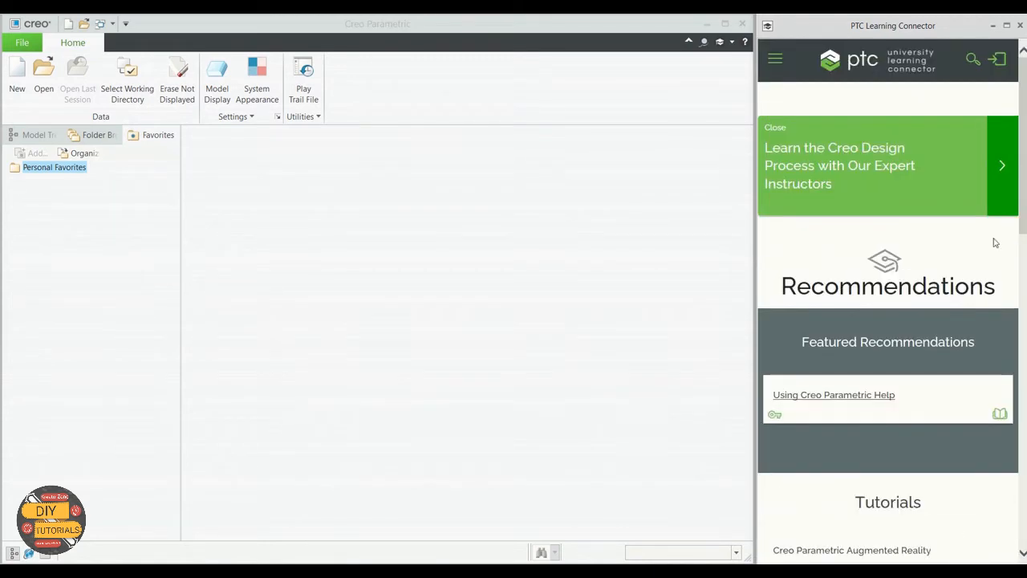
left_click(1020, 26)
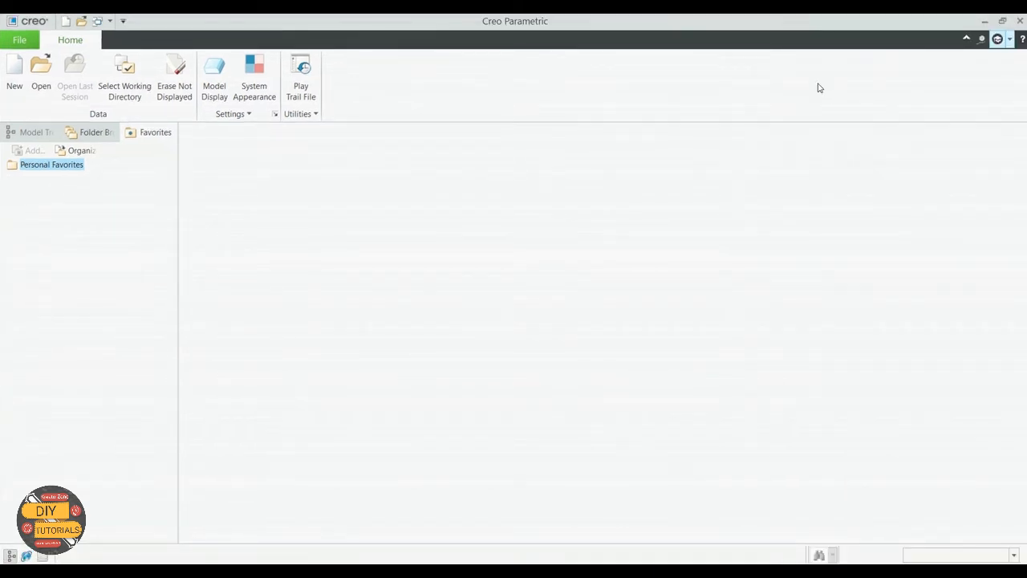
Step: Use the command search to find "help", show where the found commands are located, and close the search
left_click(982, 39)
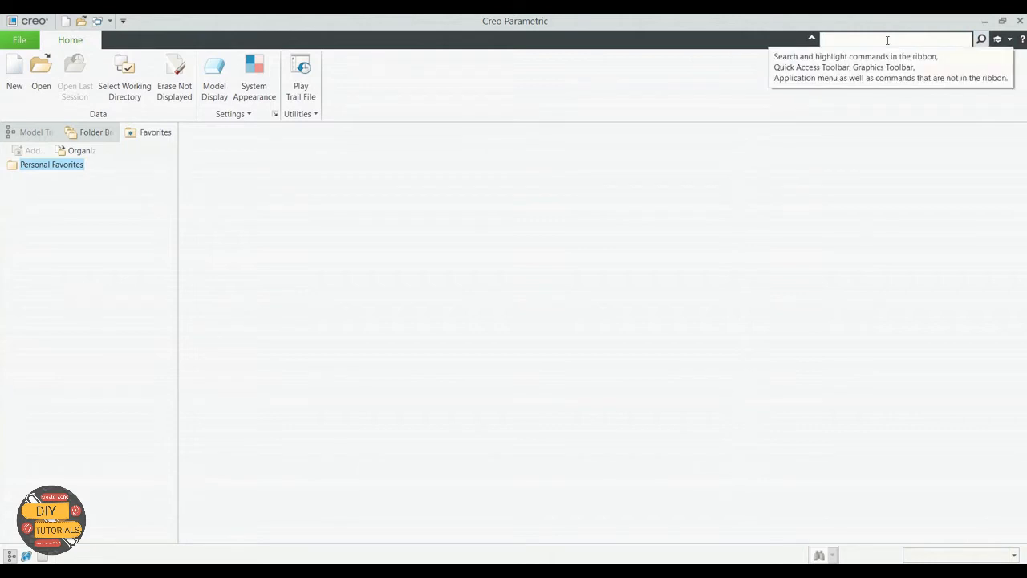
type("help")
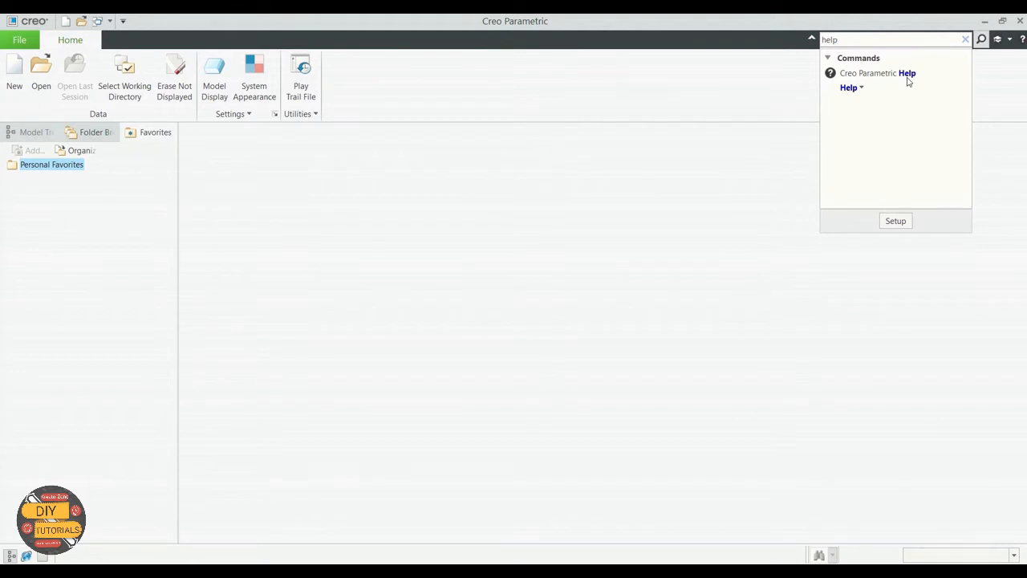
mouse_move(907, 77)
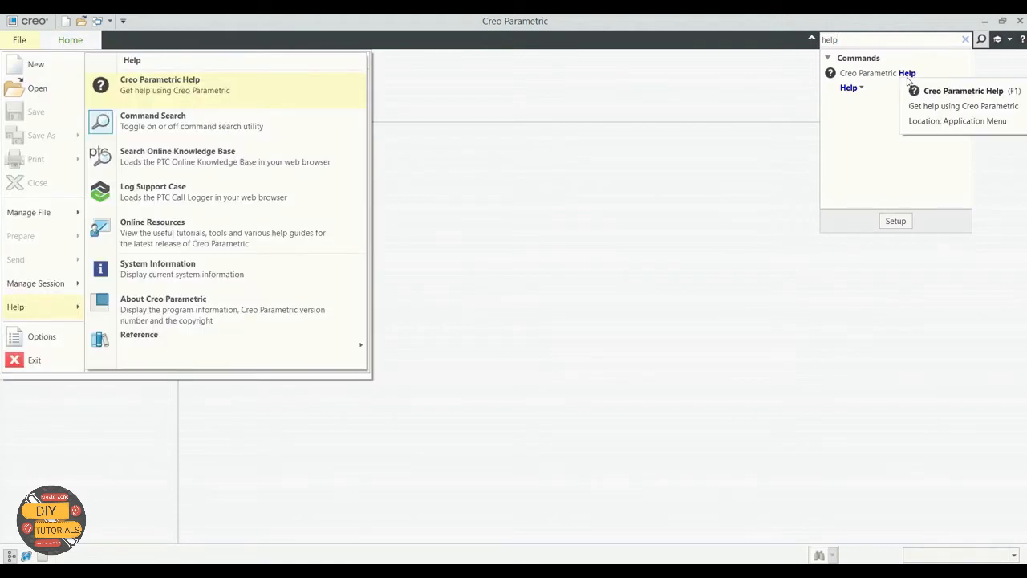
mouse_move(860, 93)
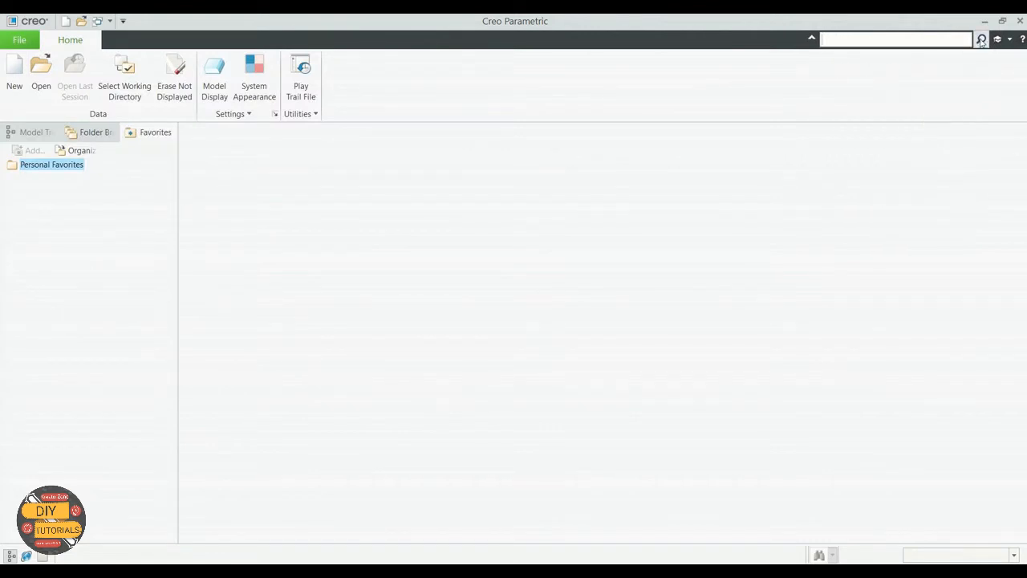
left_click(981, 42)
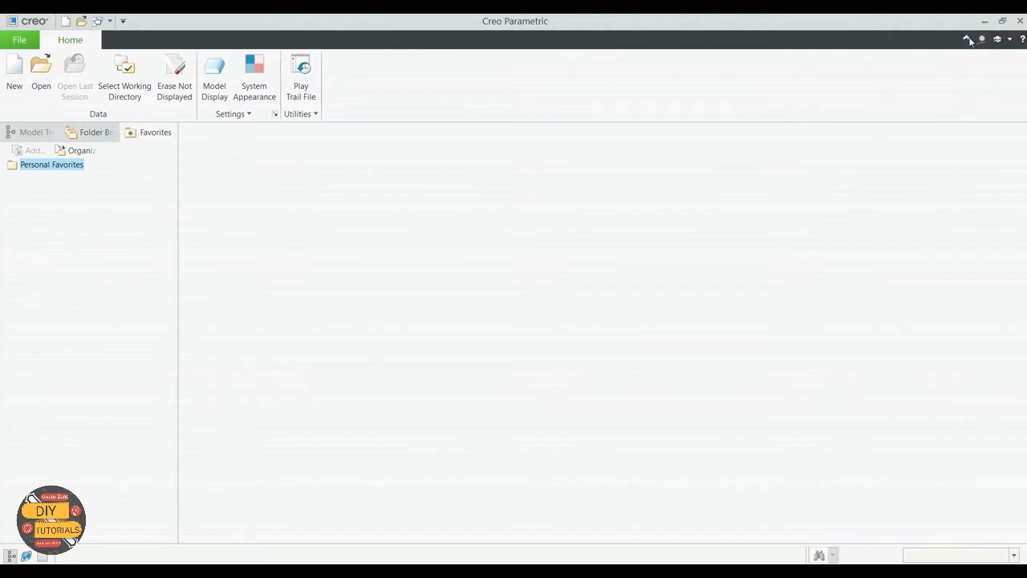
Step: Minimize the ribbon and restore it to full size
left_click(968, 38)
left_click(968, 39)
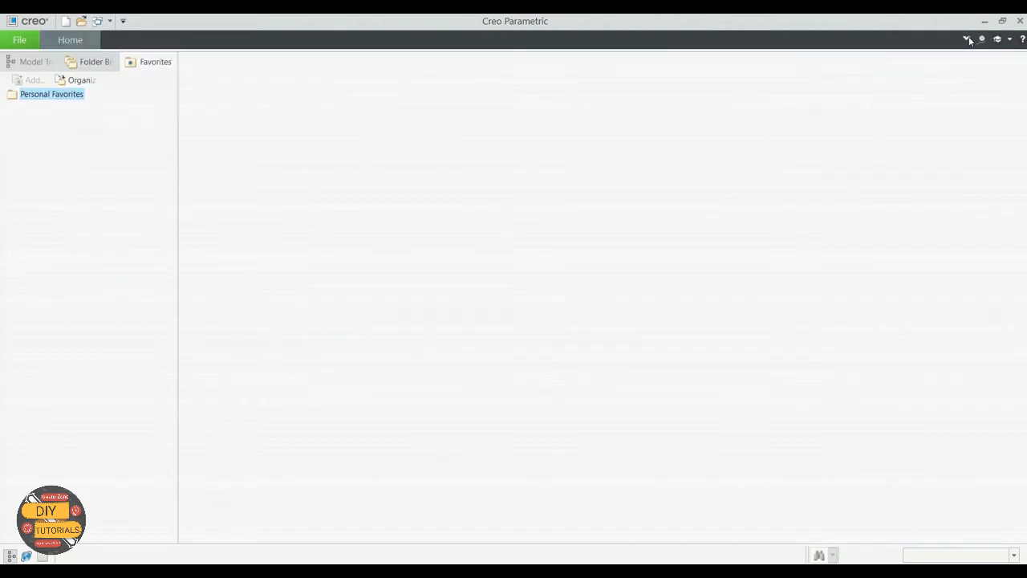
left_click(968, 38)
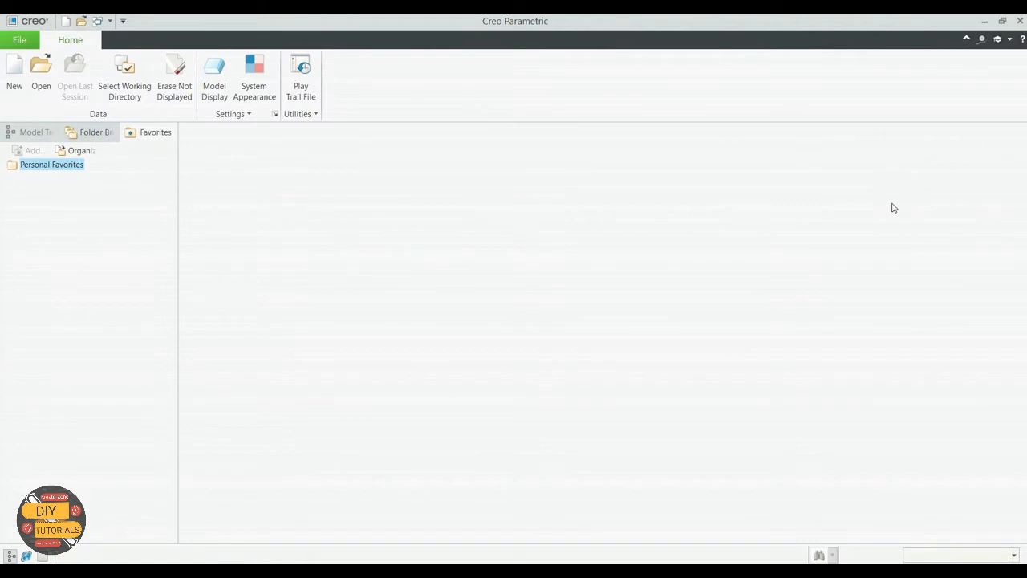
Step: Look at the Play Trail File dialog without choosing a file and view the other available Utilities commands
left_click(315, 94)
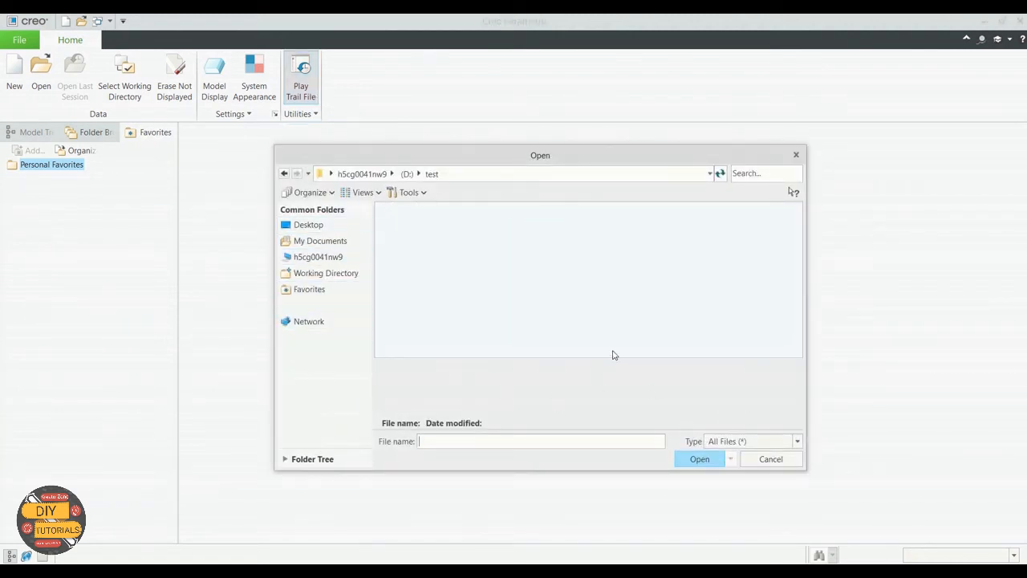
left_click(770, 460)
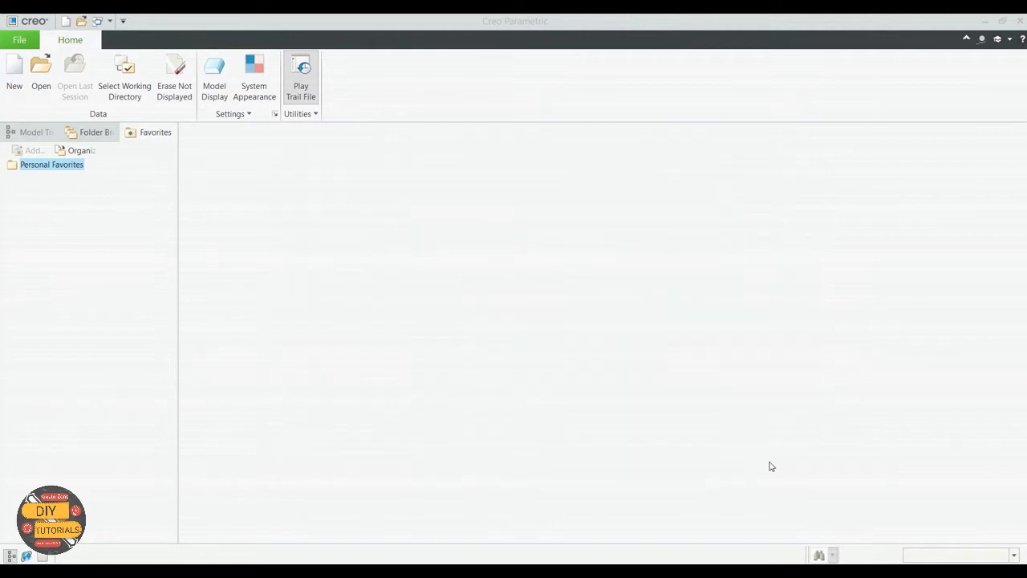
left_click(312, 114)
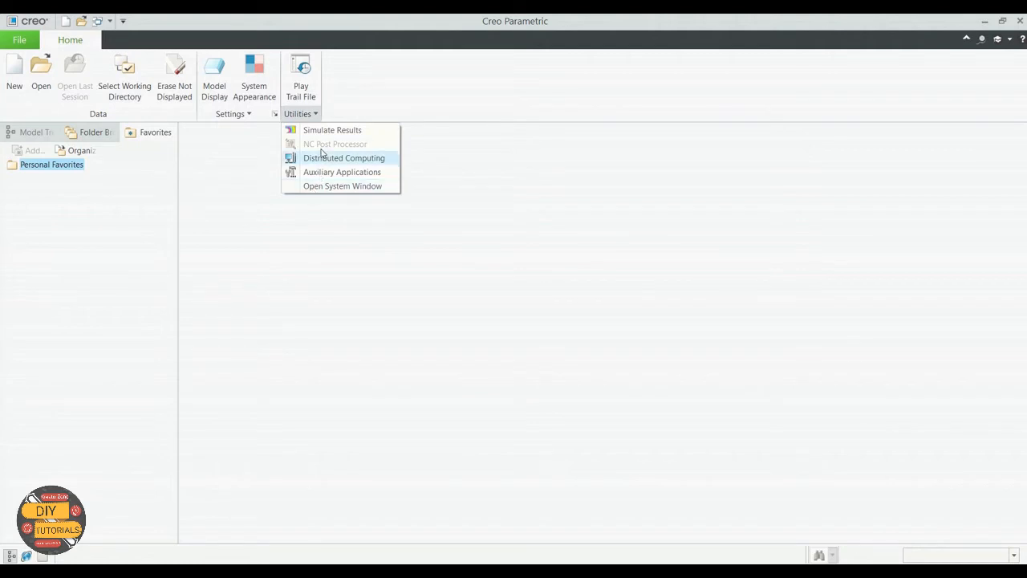
left_click(257, 140)
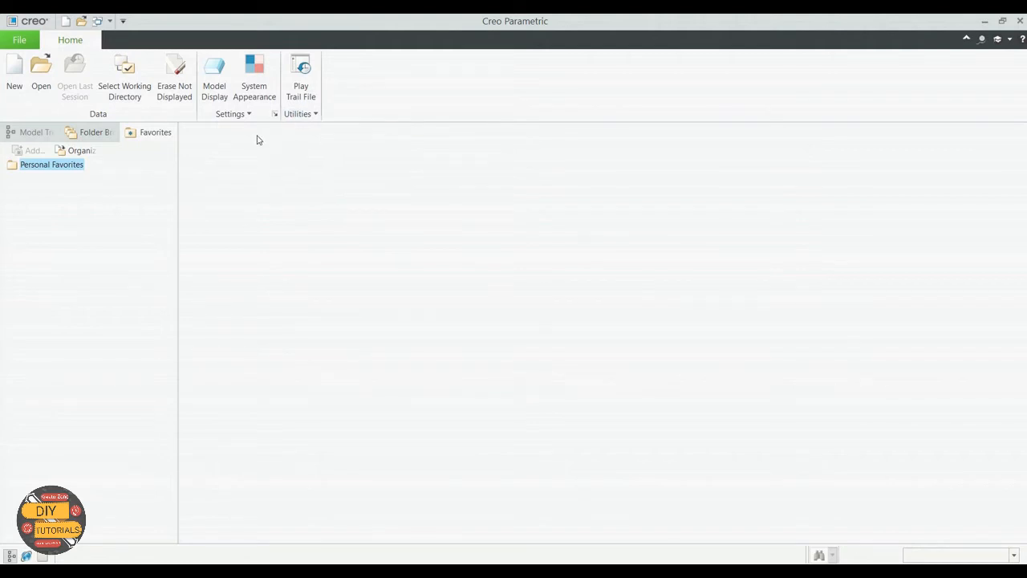
Step: Set the system colors to Dark and the interface to Light in the System Appearance options
left_click(246, 94)
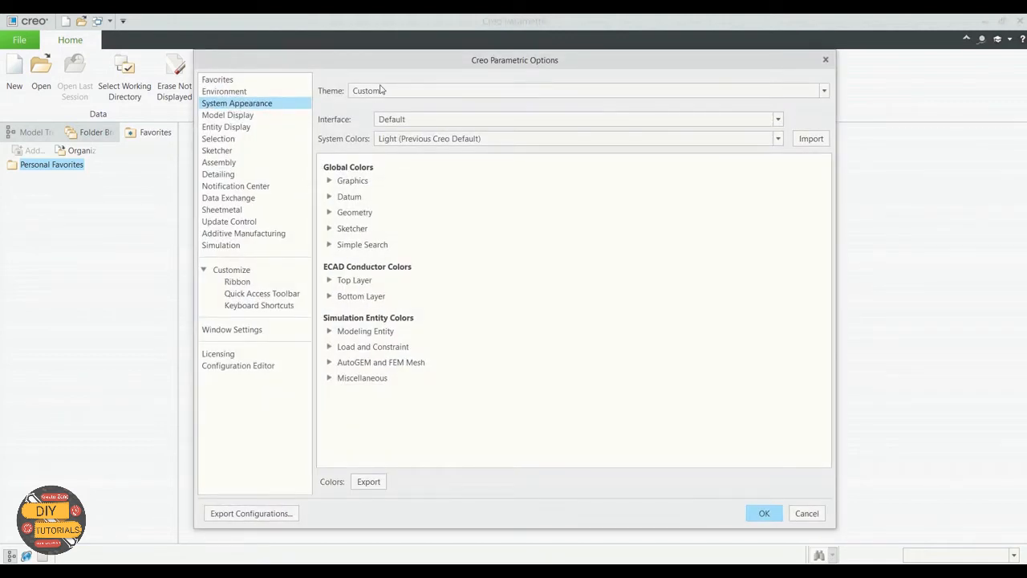
left_click(492, 139)
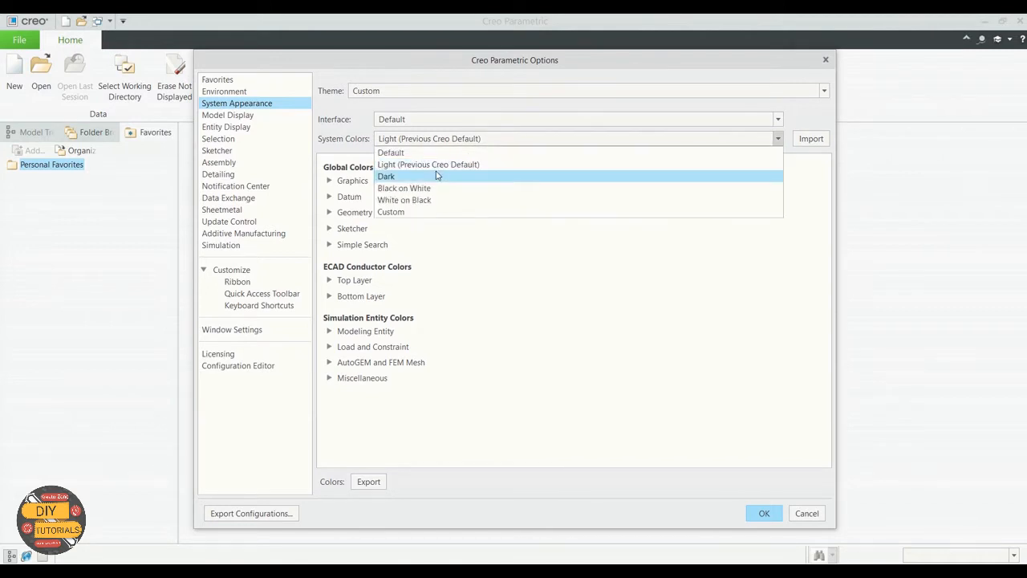
left_click(438, 176)
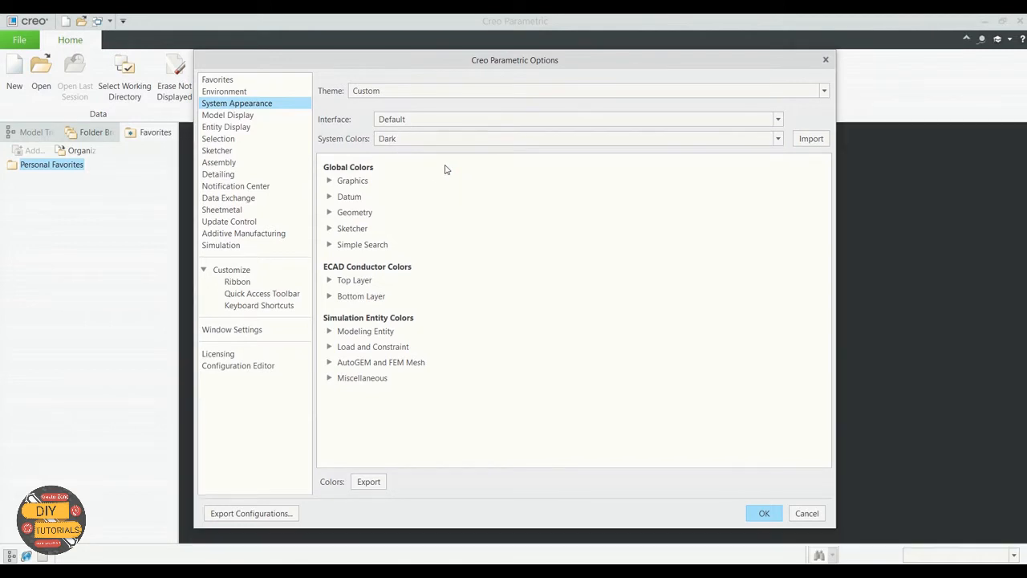
left_click(617, 122)
left_click(488, 148)
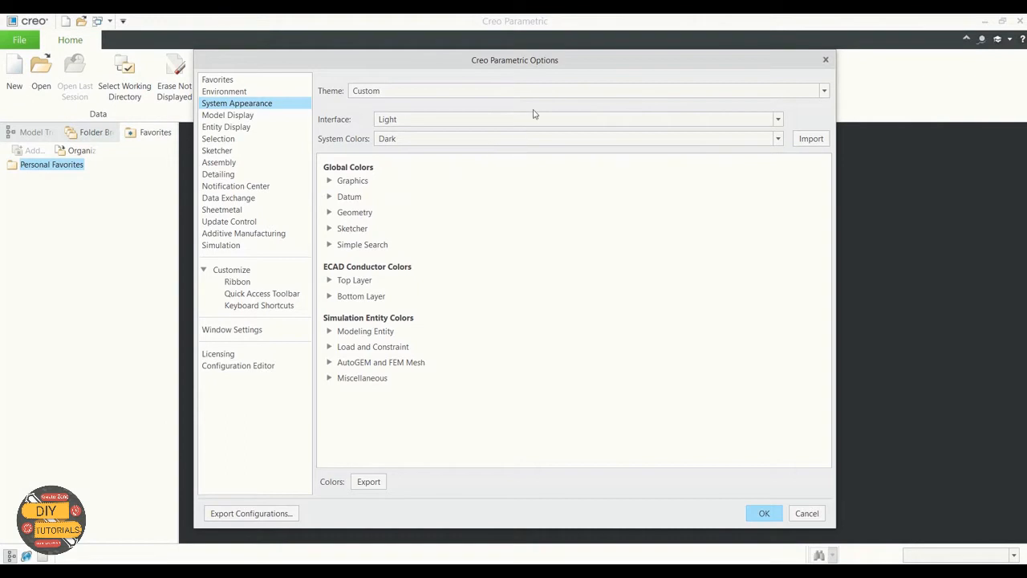
Step: Look at the color choices for Geometry under the Graphics global colors and accept the system appearance options
left_click_drag(570, 65, 610, 72)
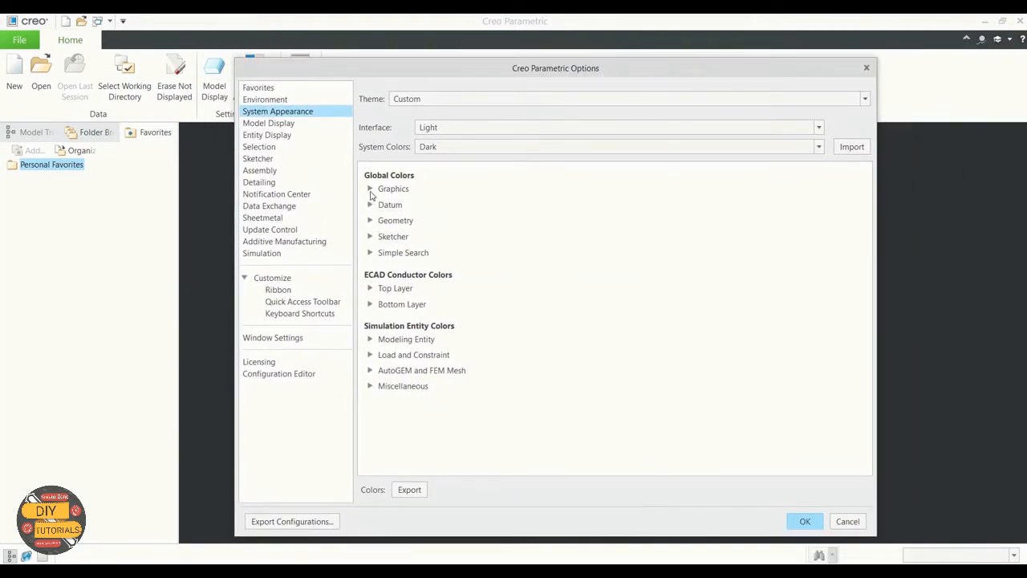
left_click(371, 194)
left_click(403, 207)
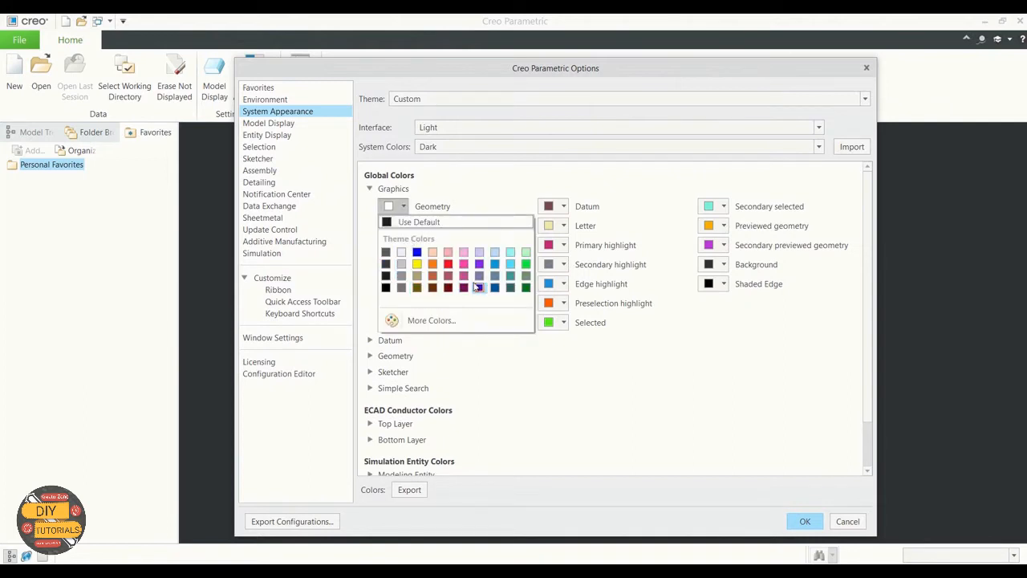
left_click(403, 210)
left_click(805, 521)
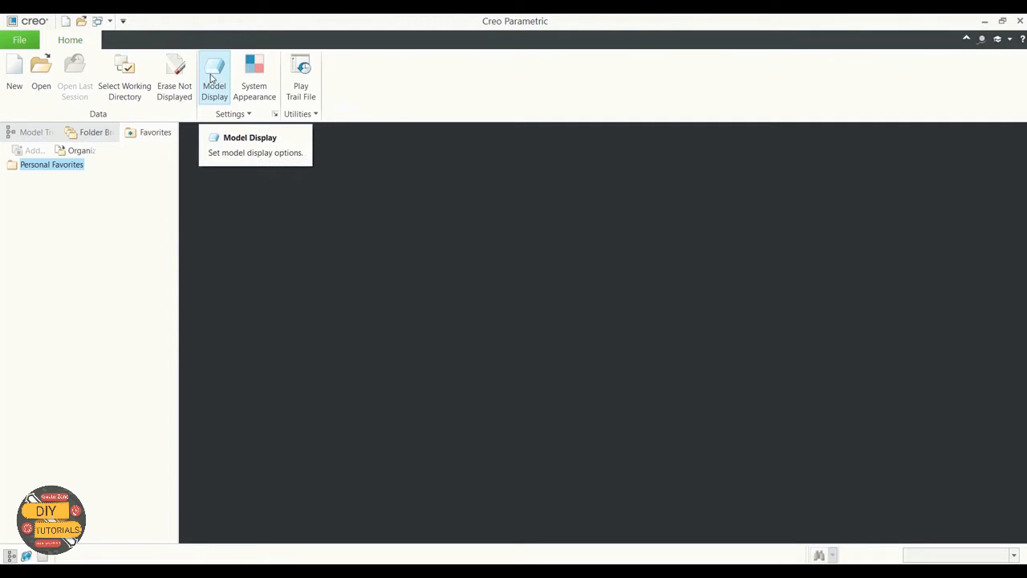
Step: Try the Trimetric and User-defined default model orientations in the Model Display options, and set the orientation back to Isometric
left_click(212, 77)
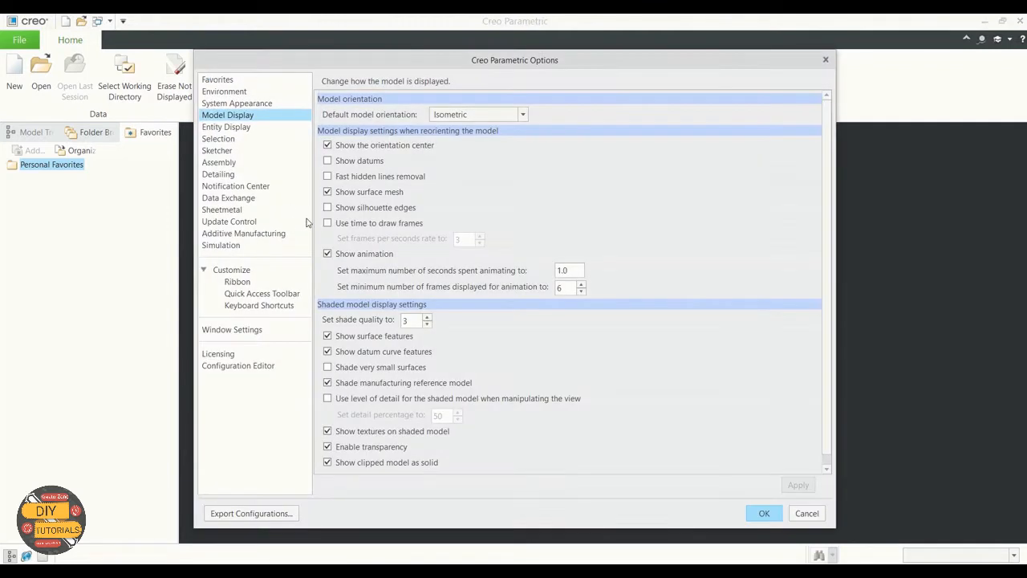
left_click(523, 116)
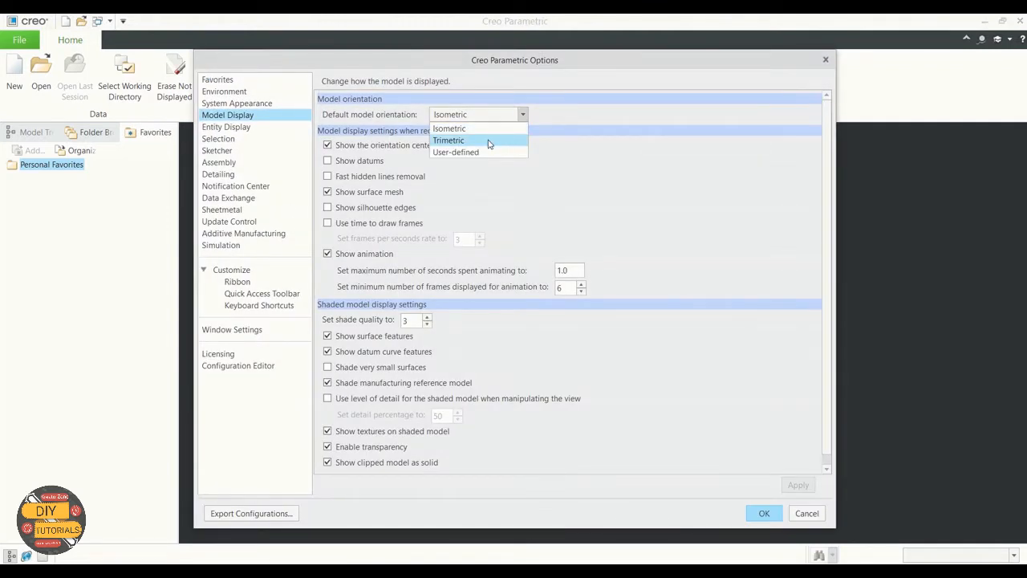
left_click(488, 142)
left_click(523, 115)
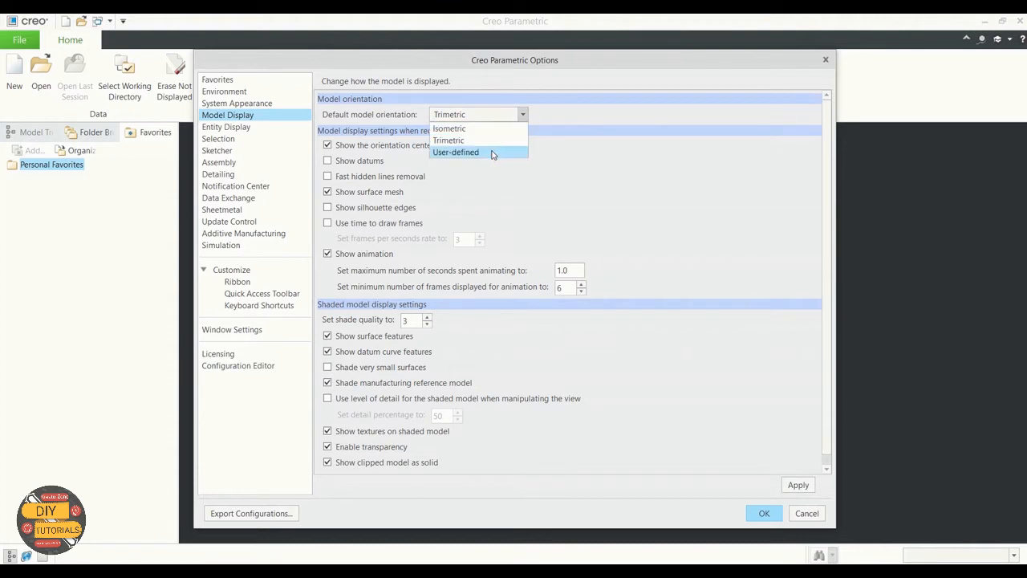
left_click(498, 152)
left_click(520, 117)
left_click(464, 132)
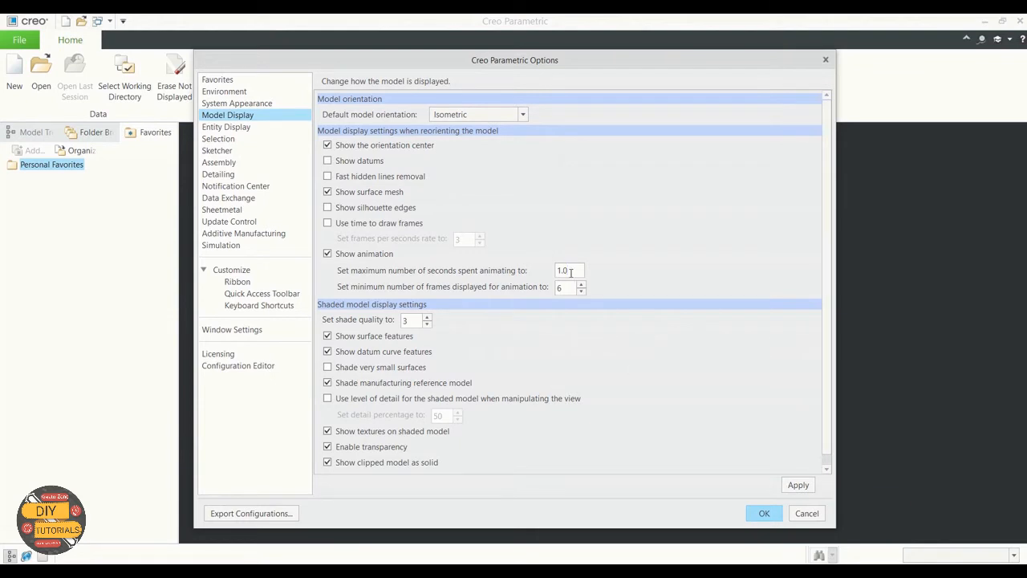
Step: Raise the shade quality one level, lower it again, and accept the Model Display options
left_click(427, 317)
left_click(430, 325)
left_click(764, 513)
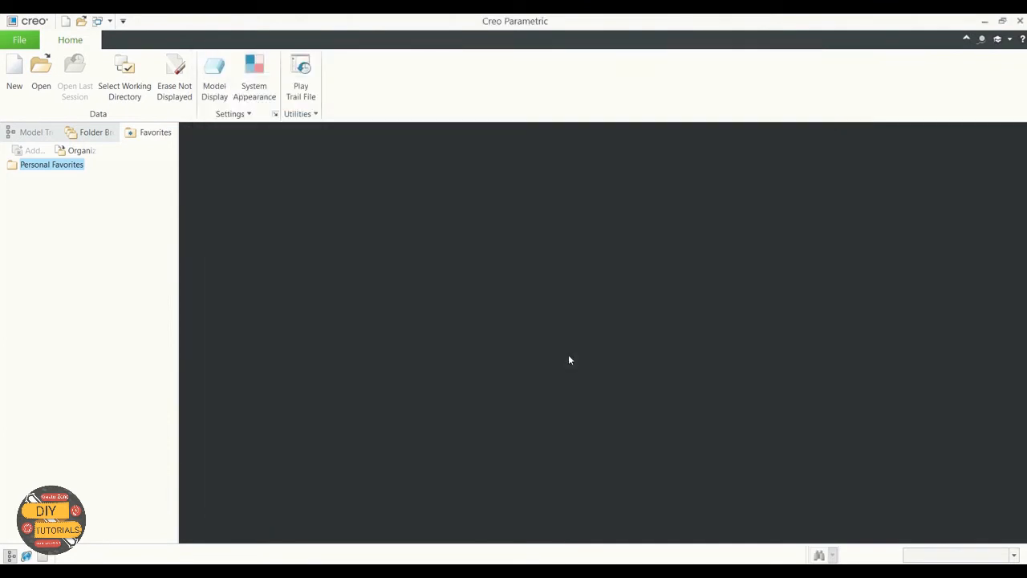
Step: Set the working directory to the test folder on drive D
left_click(133, 82)
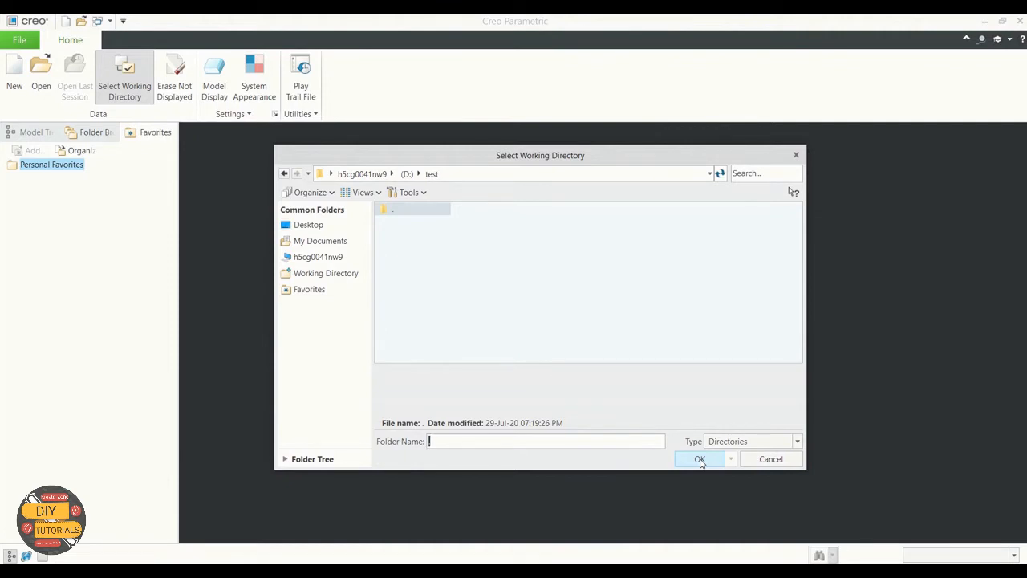
left_click(700, 460)
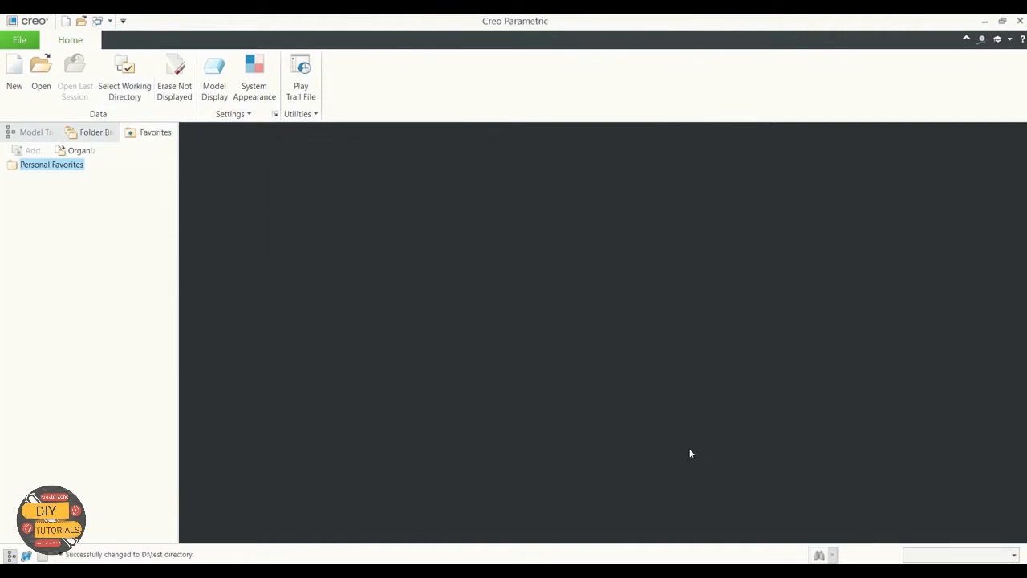
Step: In the File Open dialog, hide and show the preview, preview table.asm, and enlarge the preview area
left_click(44, 76)
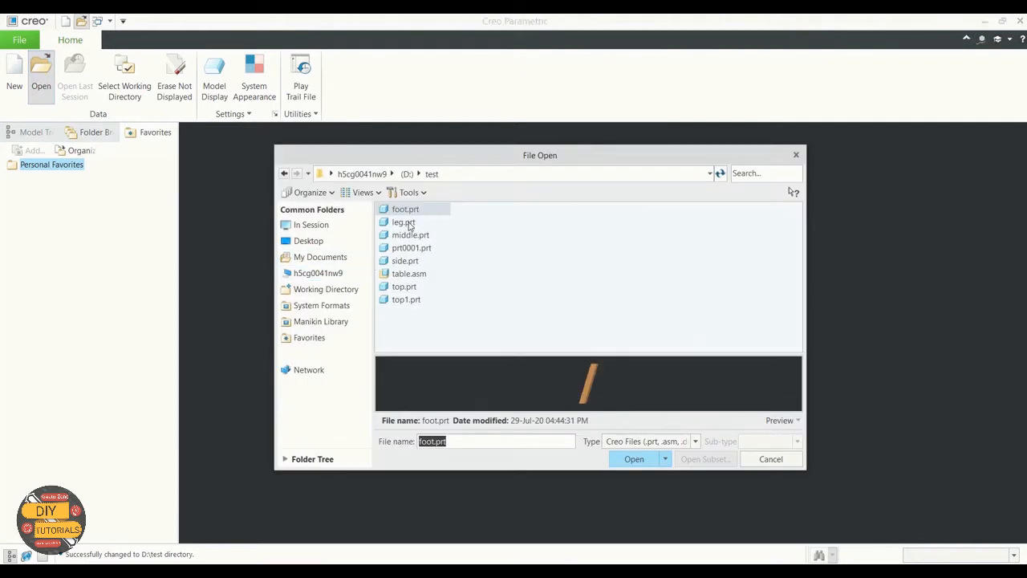
left_click(777, 420)
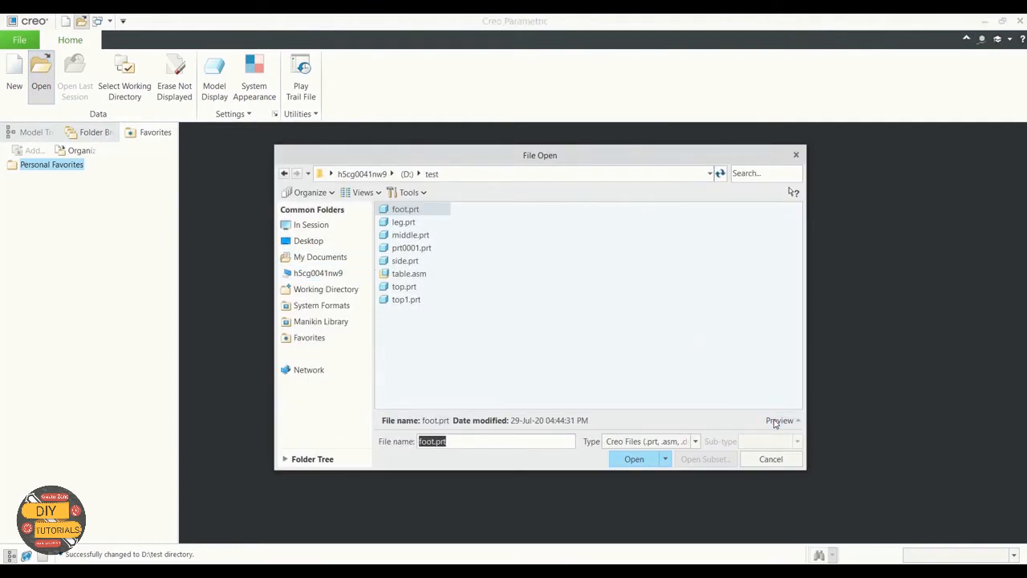
left_click(777, 420)
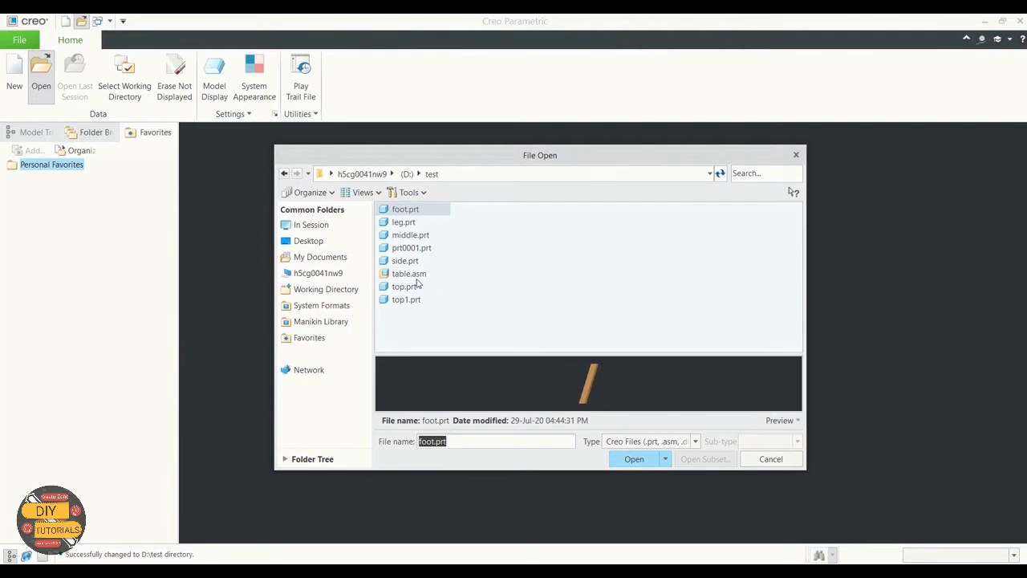
left_click(416, 275)
scroll(588, 381, "down", 1)
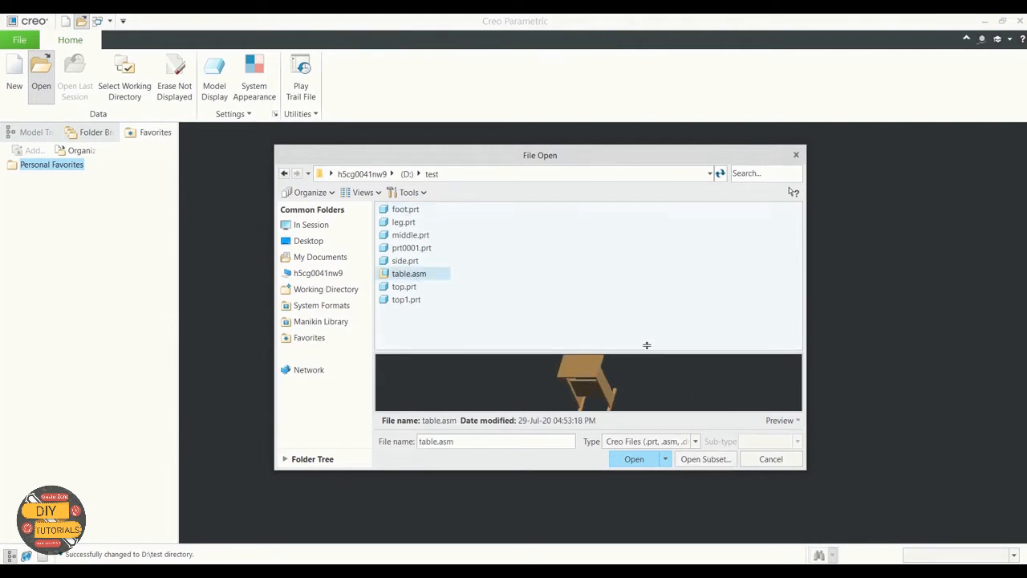
left_click_drag(647, 348, 647, 295)
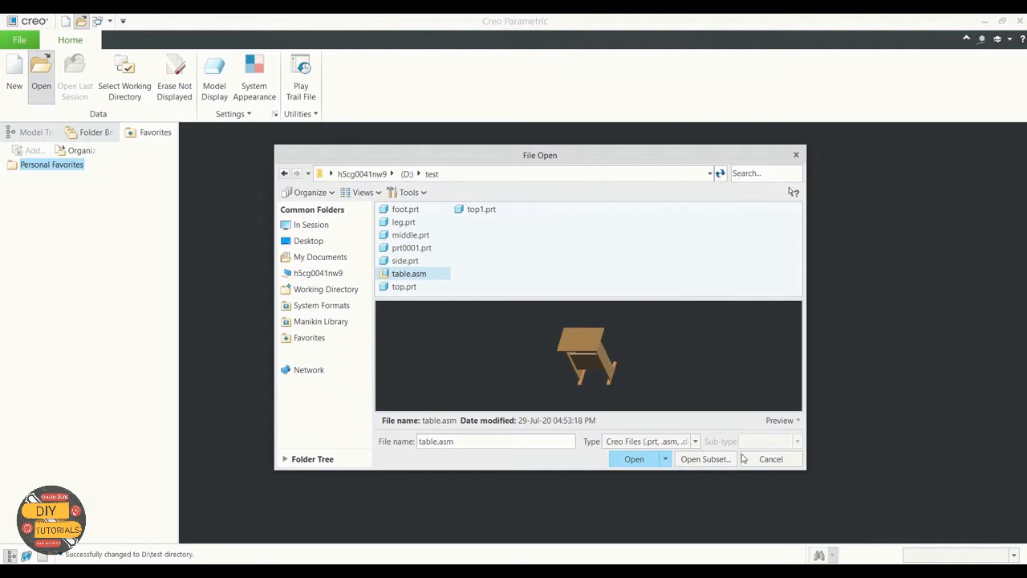
Step: View the file types that can be opened, set the type filter to All Files, and leave without opening a file
left_click(696, 442)
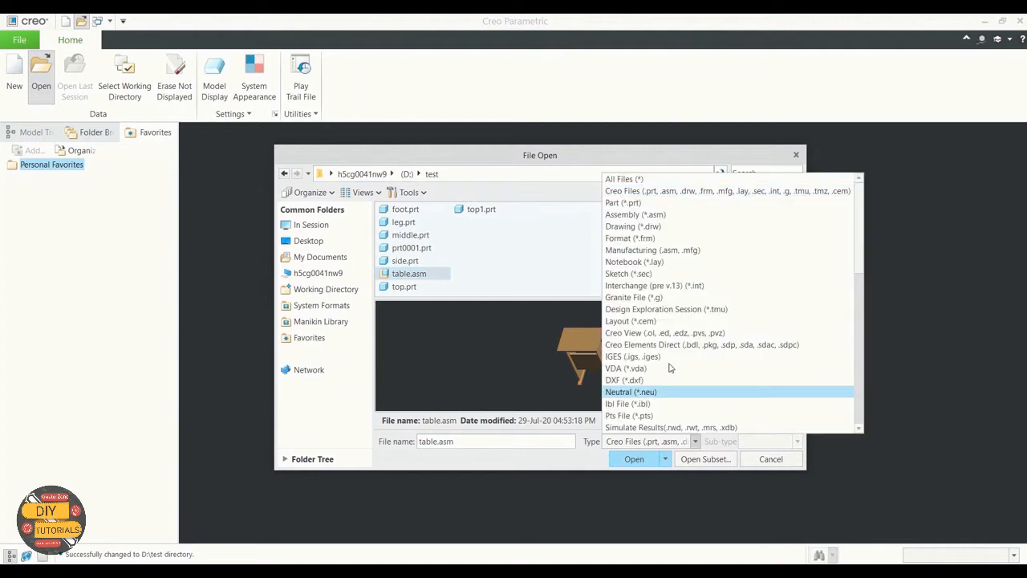
left_click(642, 179)
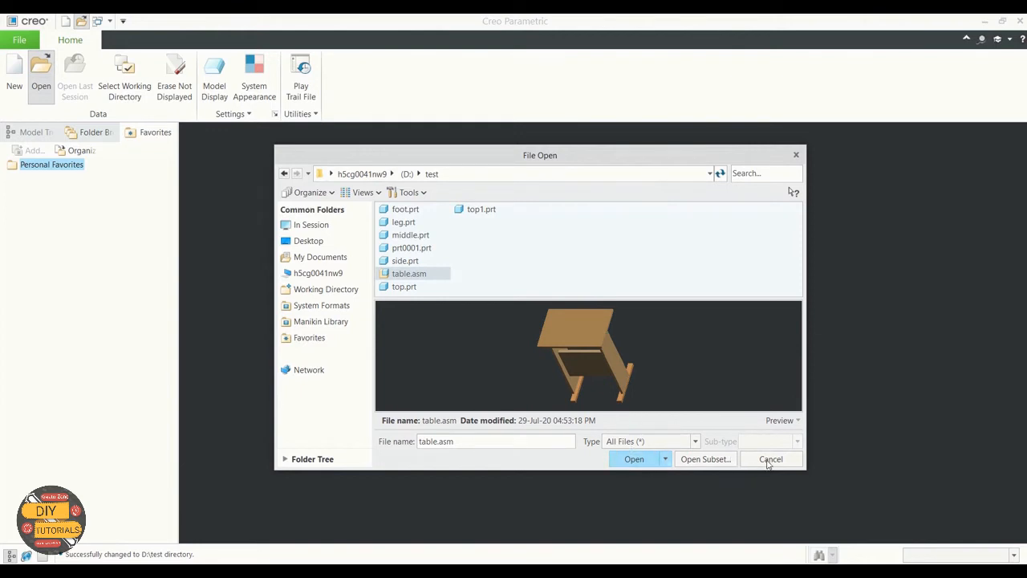
left_click(768, 461)
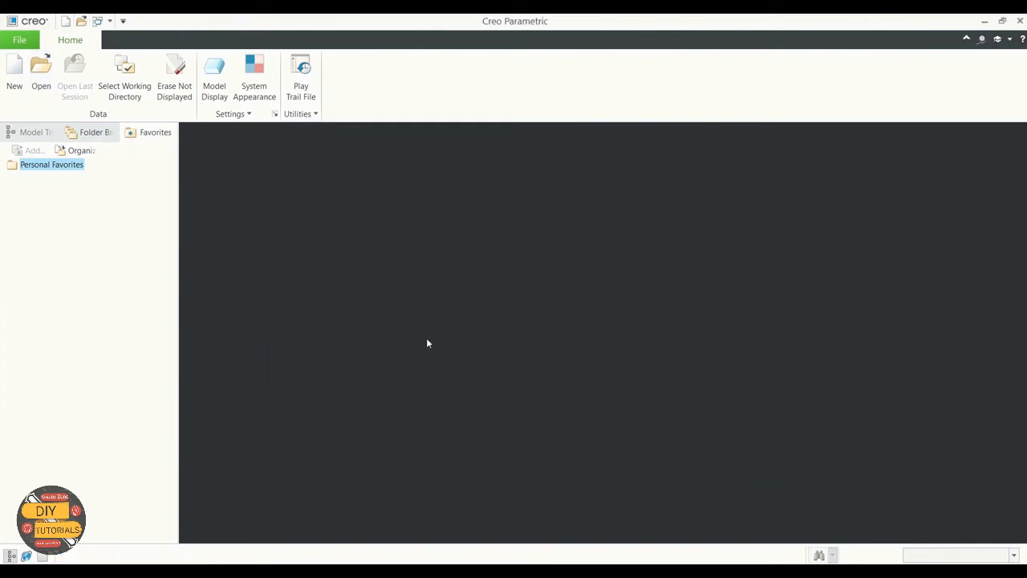
Step: Start a new file and look through the Sketch, Part, Assembly, Manufacturing, Drawing, Format and Notebook types with their sub-types
left_click(16, 79)
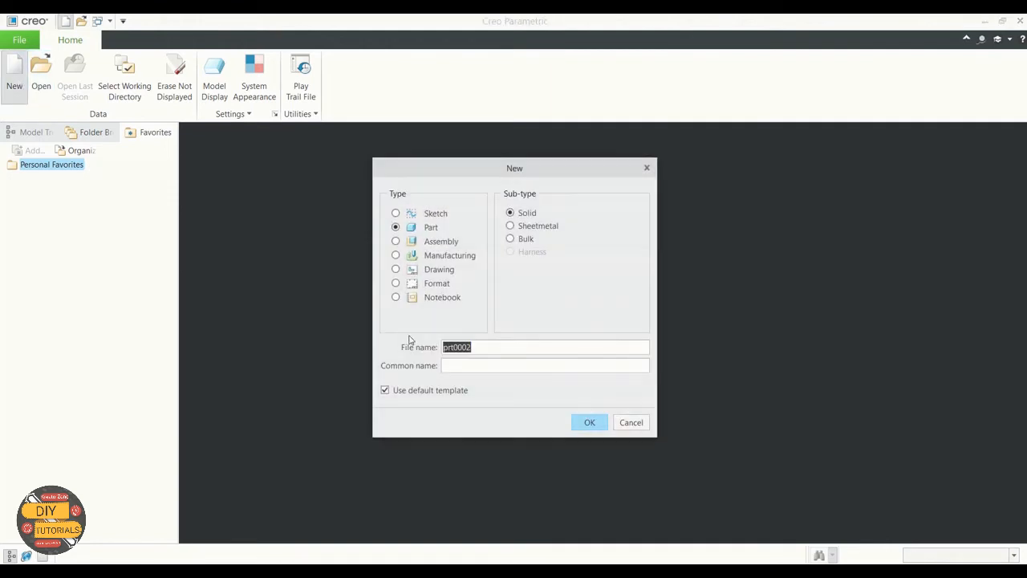
left_click(396, 213)
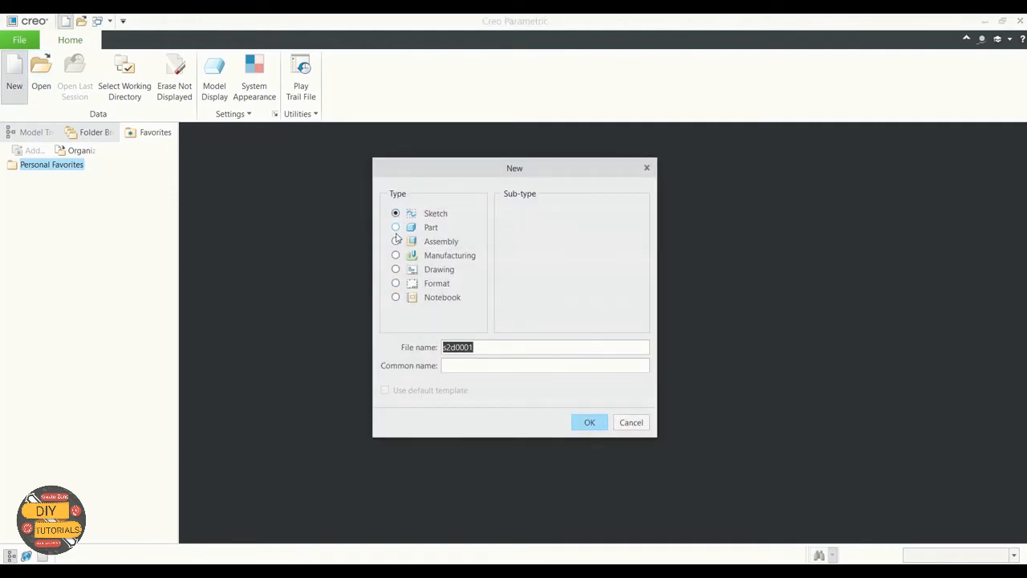
left_click(395, 227)
left_click(395, 240)
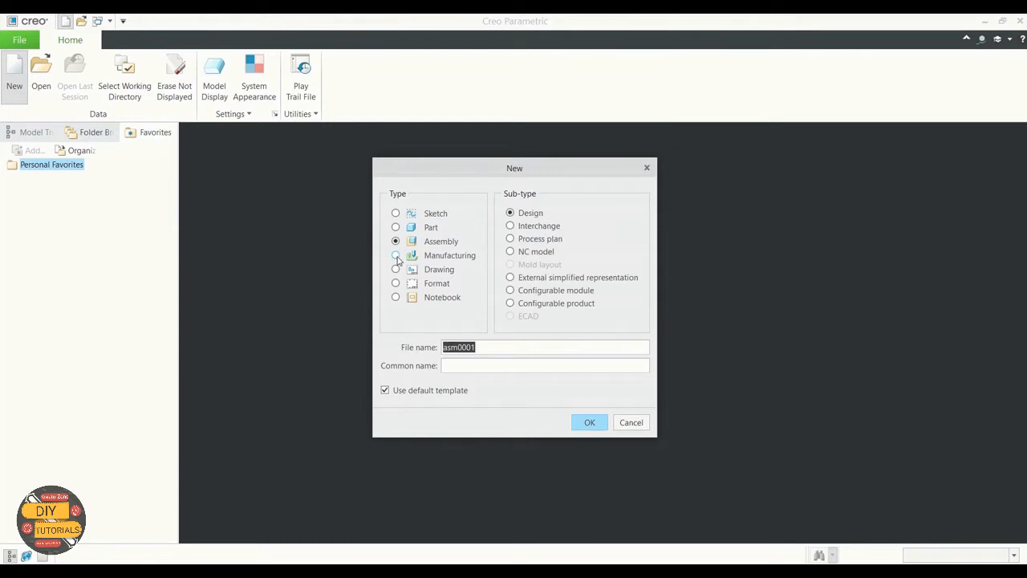
left_click(396, 255)
left_click(395, 269)
left_click(396, 284)
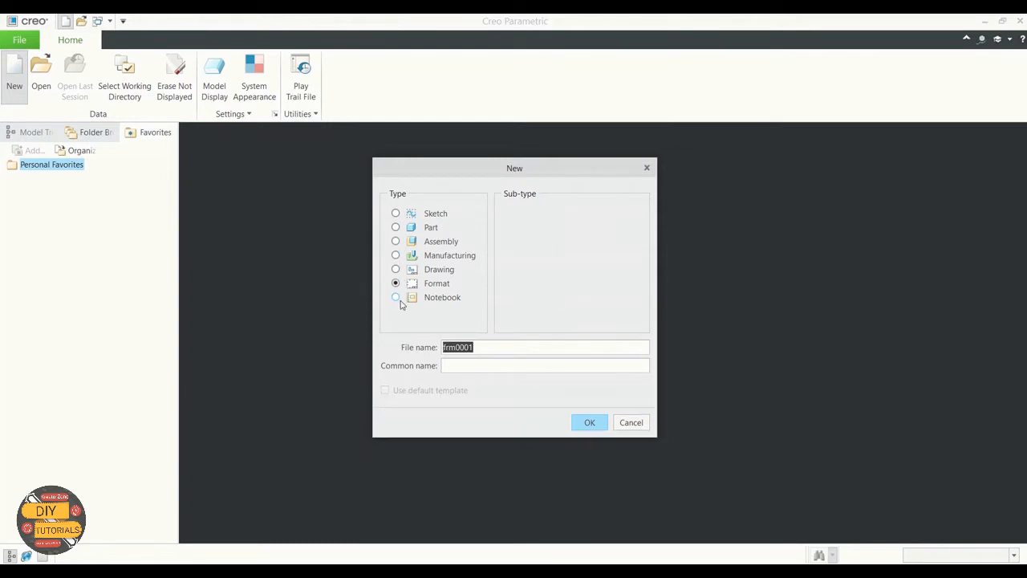
left_click(396, 297)
Step: Replace the notebook's default file name with New and cancel creating the file
left_click_drag(495, 348, 422, 344)
key("BackSpace")
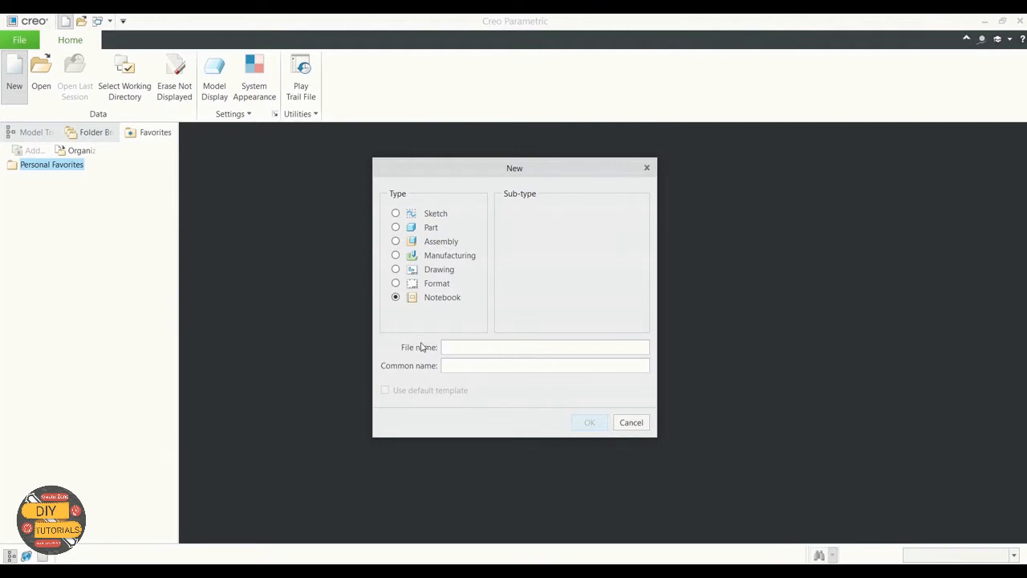
type("New")
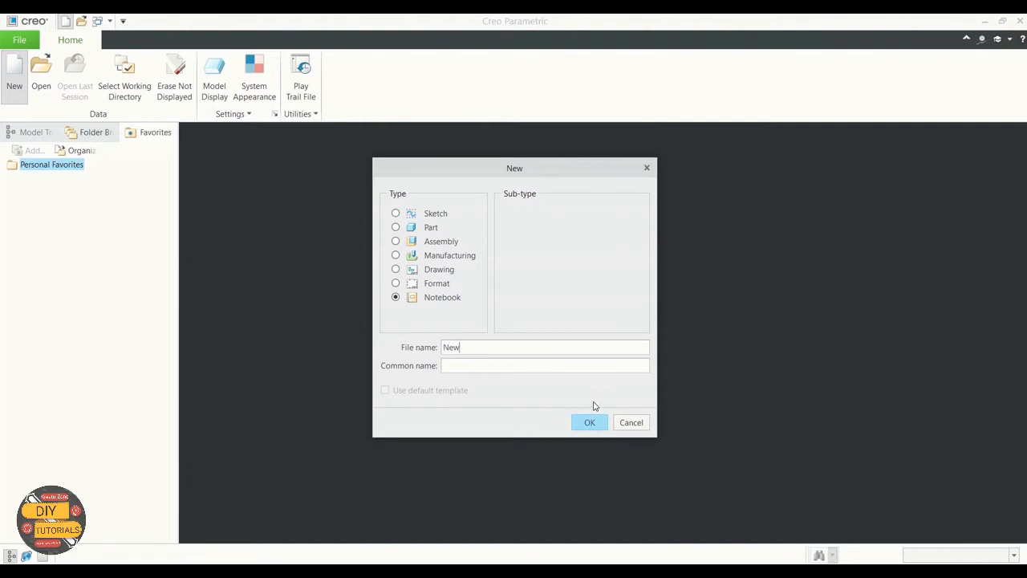
left_click(630, 425)
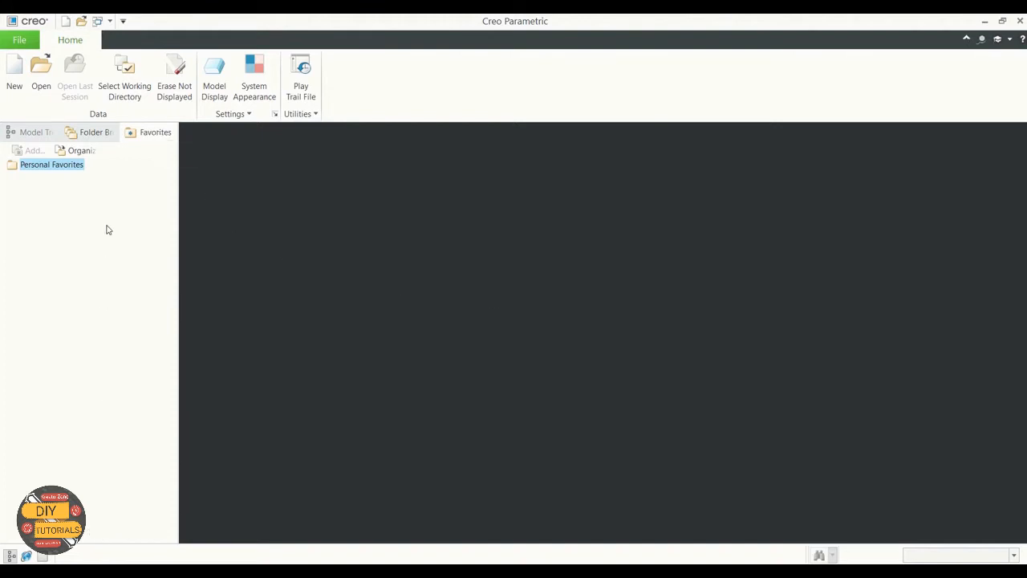
Step: Show the embedded web browser, look through the PARTcommunity 3D CAD catalog page, and close the browser
left_click(26, 556)
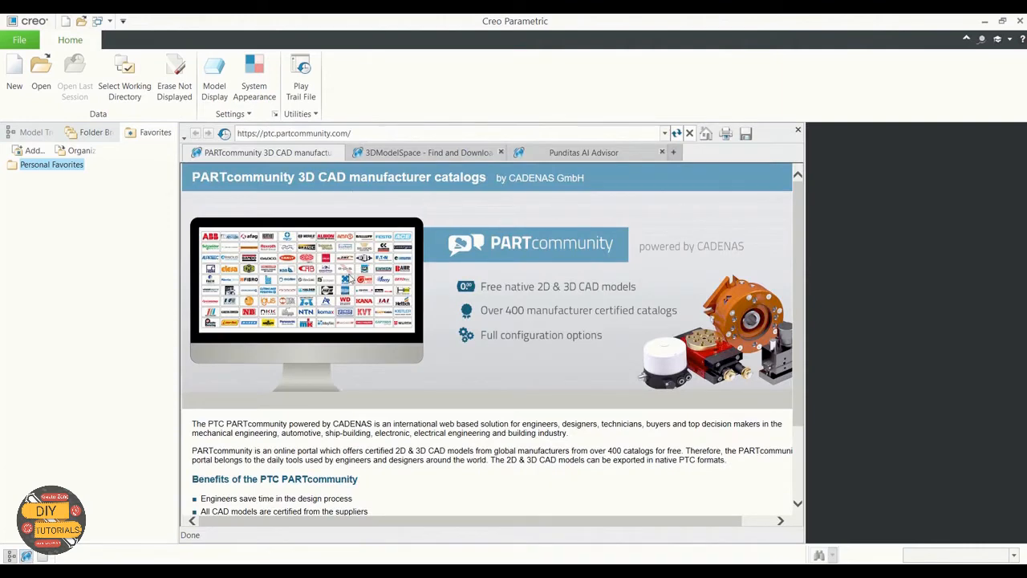
scroll(460, 374, "down", 3)
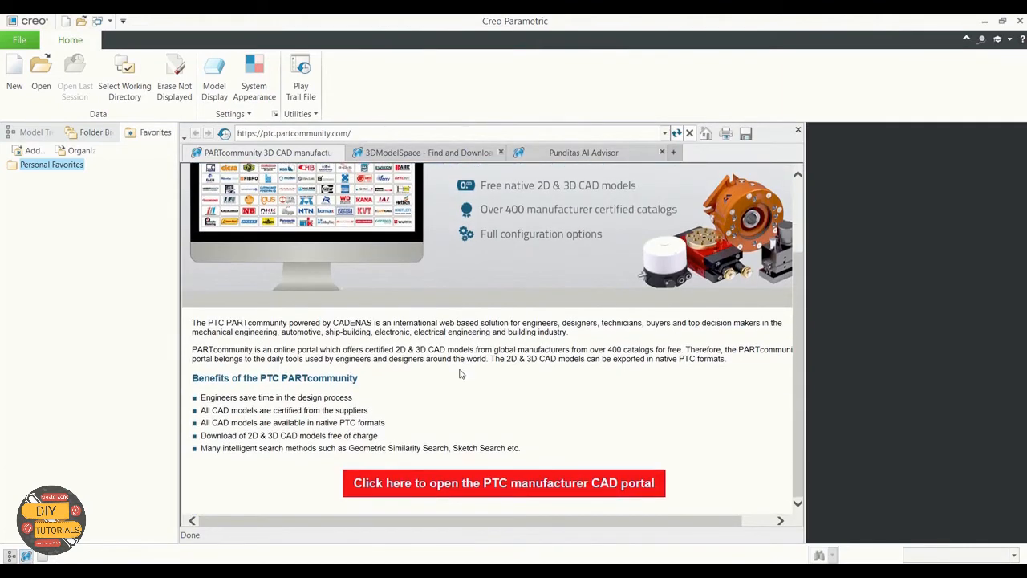
scroll(459, 374, "up", 3)
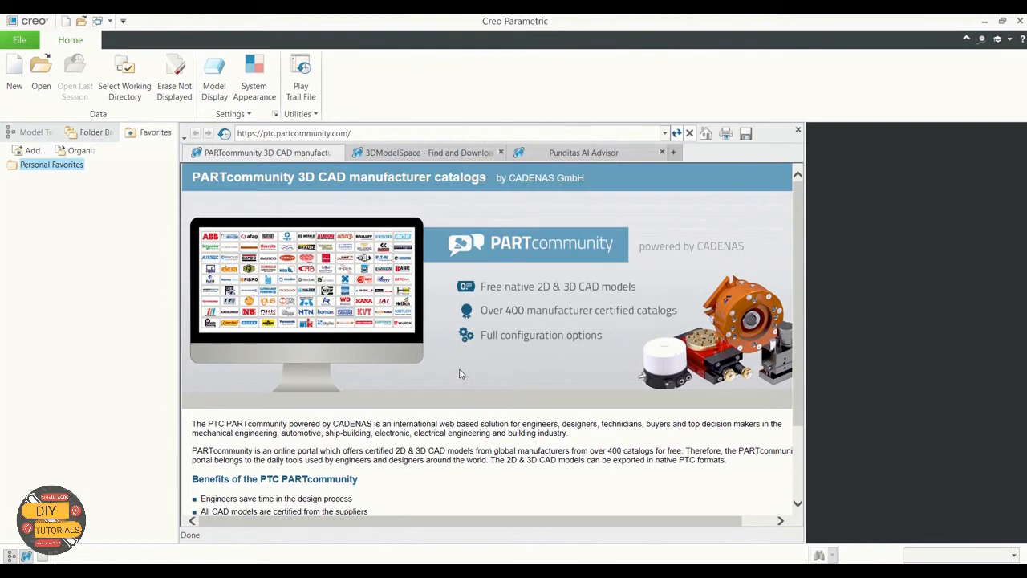
left_click(797, 130)
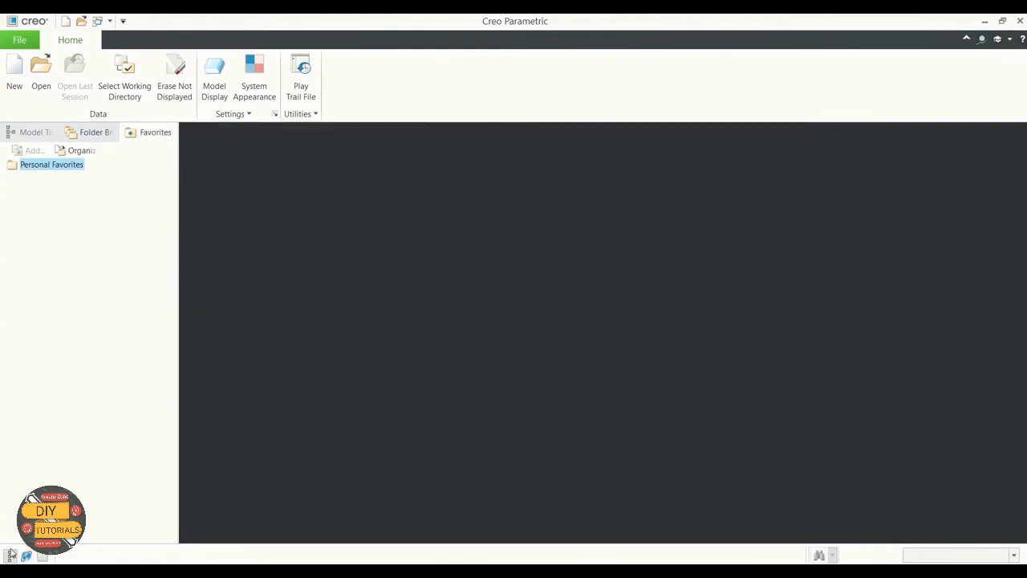
Step: Hide and restore the navigator, and view its Folder Browser and Favorites contents
left_click(10, 556)
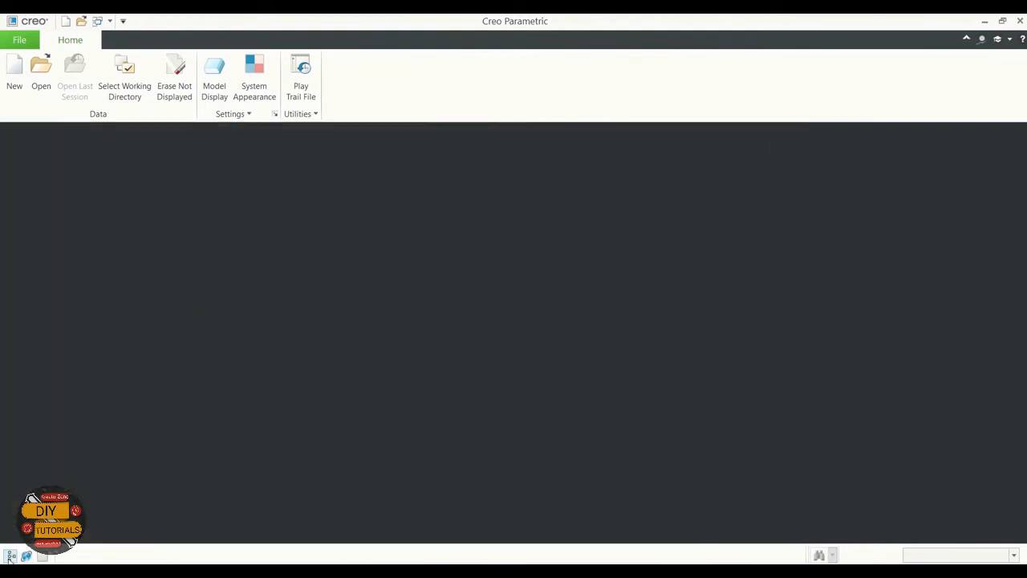
left_click(10, 555)
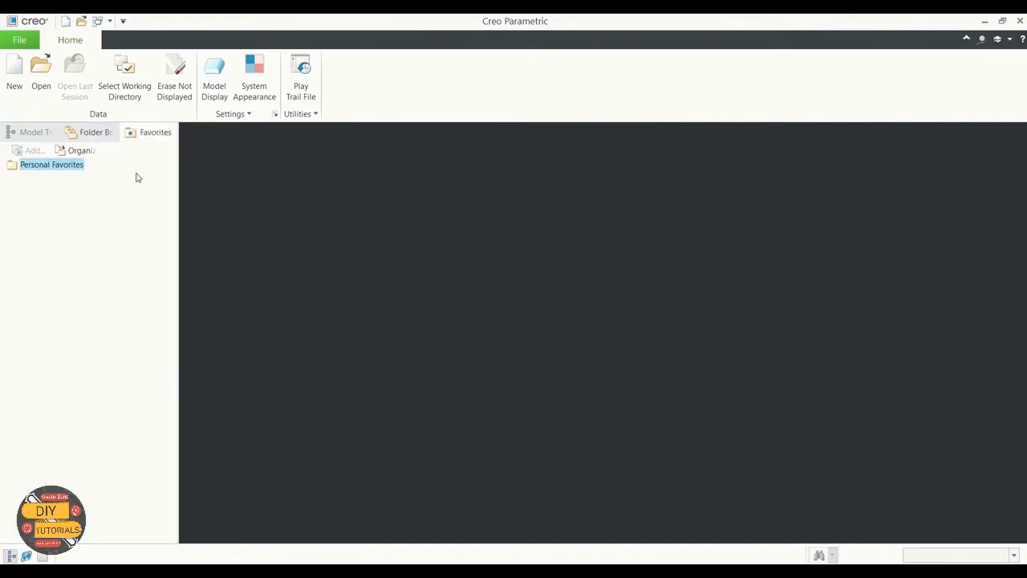
left_click(102, 134)
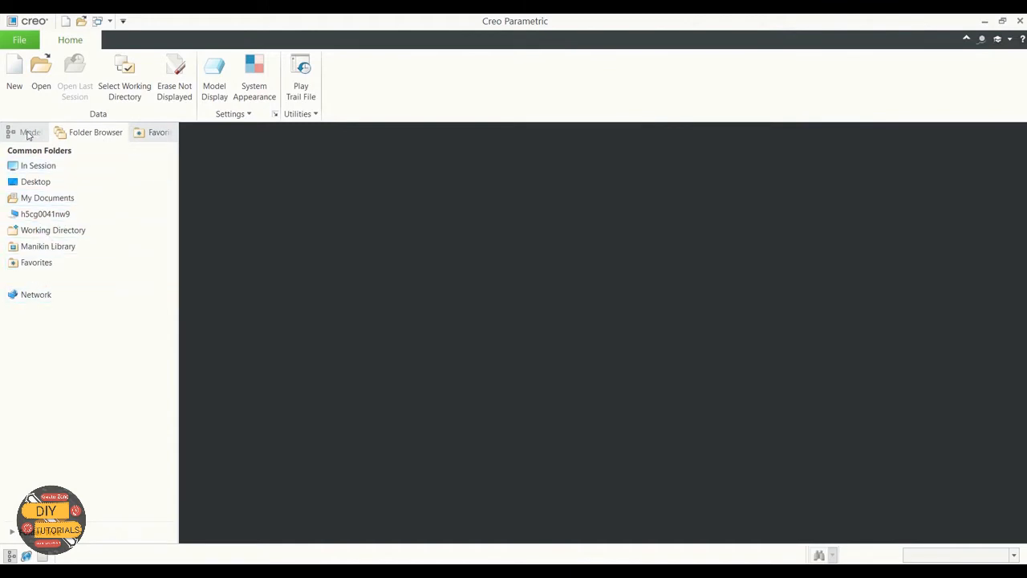
left_click(168, 134)
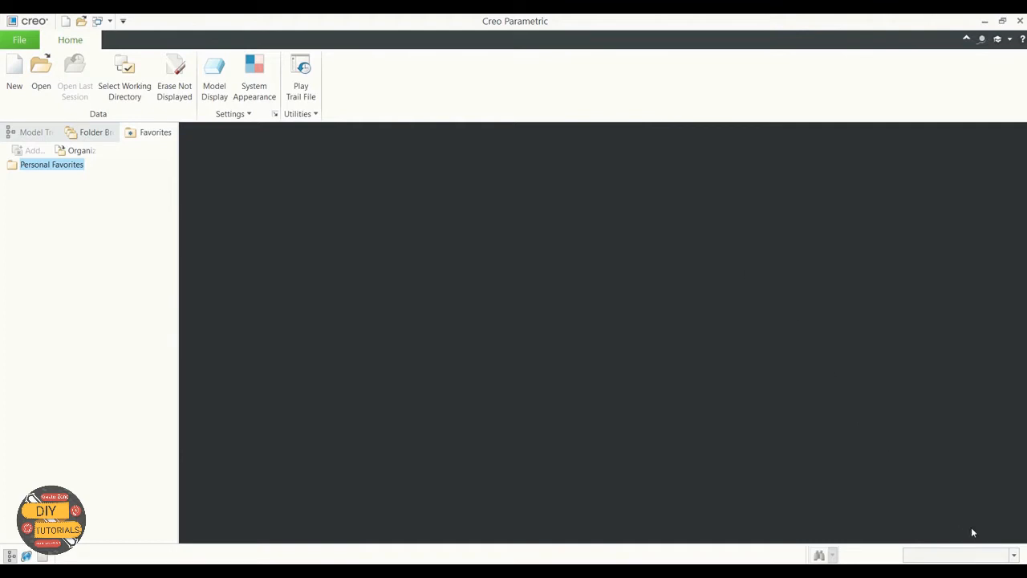
Step: Look at the selection filter's list and close it without choosing a filter
left_click(1014, 557)
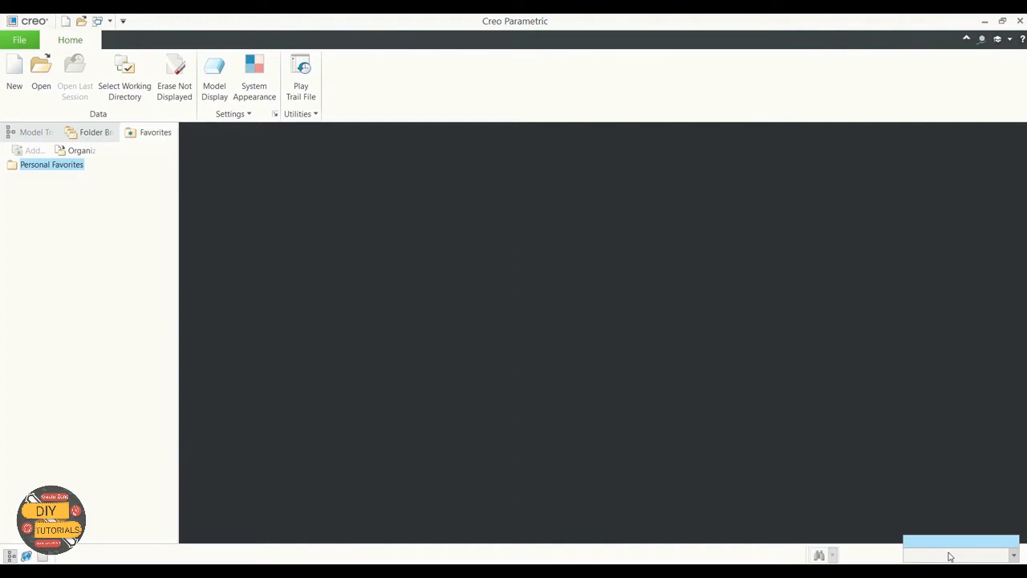
left_click(950, 511)
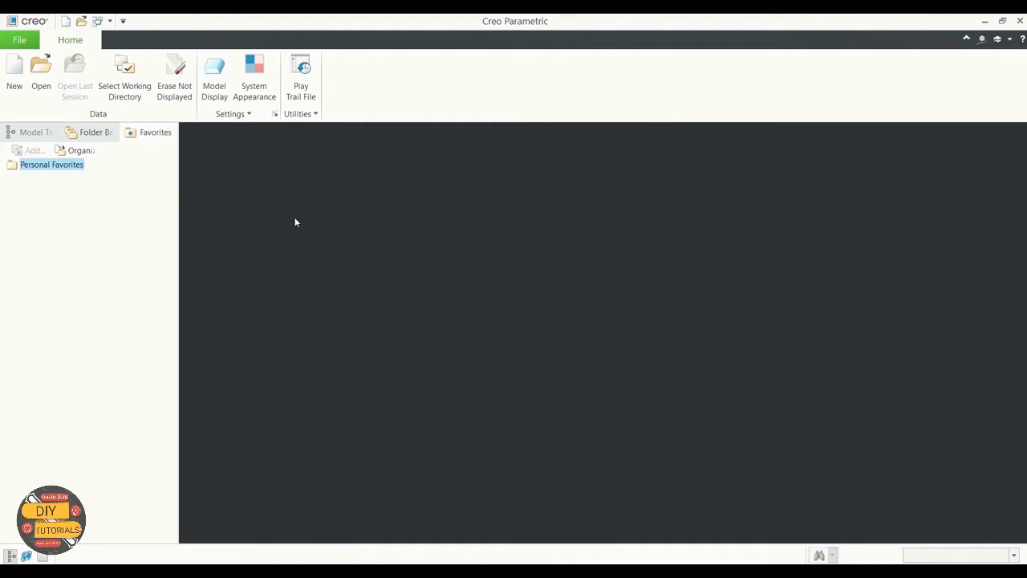
Step: View the part and assembly files available to open in the test folder, and close without opening any
left_click(85, 23)
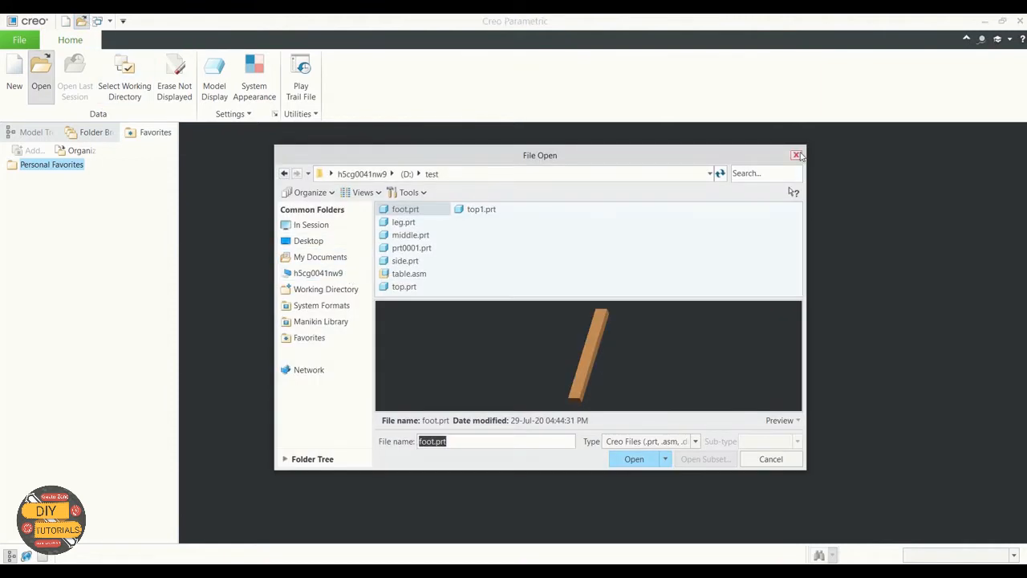
left_click(796, 155)
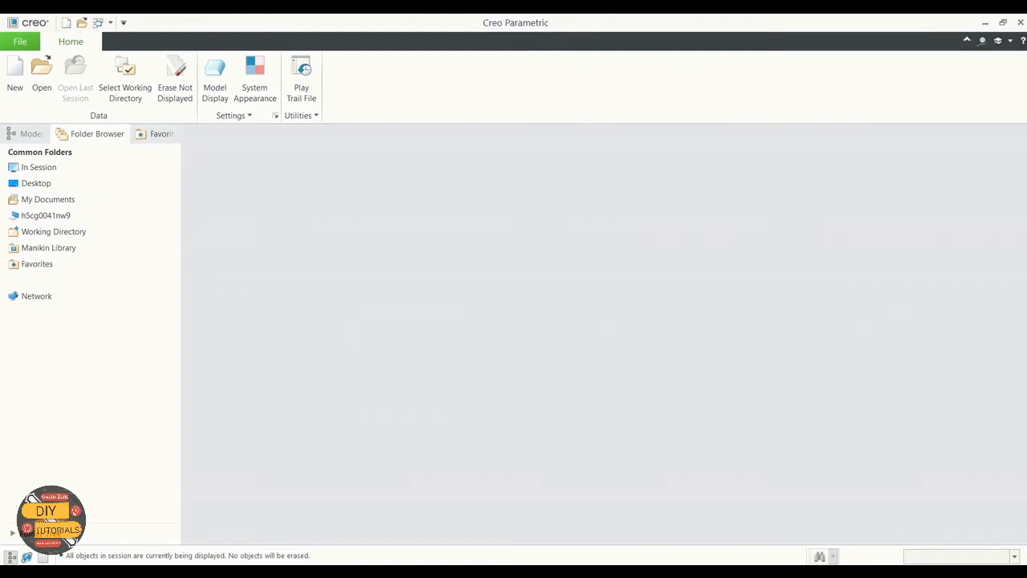
Step: Start a new solid part named PISTON without using the default template
left_click(14, 77)
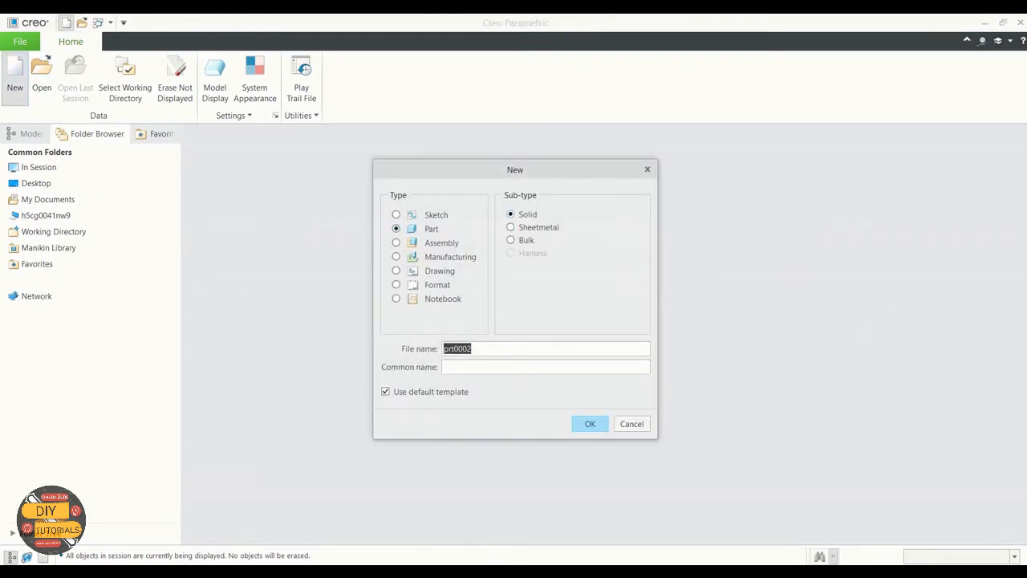
left_click(474, 349)
key("BackSpace")
key("BackSpace")
key("BackSpace")
key("BackSpace")
key("BackSpace")
key("BackSpace")
key("BackSpace")
type("PISTON")
left_click(385, 391)
key("Return")
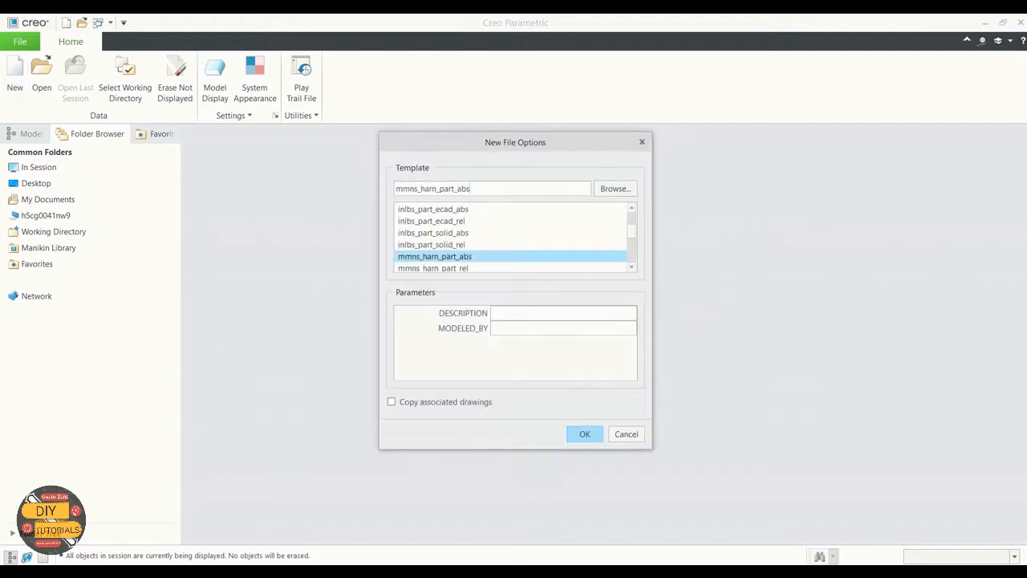
Step: Choose the mmns_part_solid_abs template for the new part and create it
left_click_drag(471, 189, 420, 189)
key("BackSpace")
type("so")
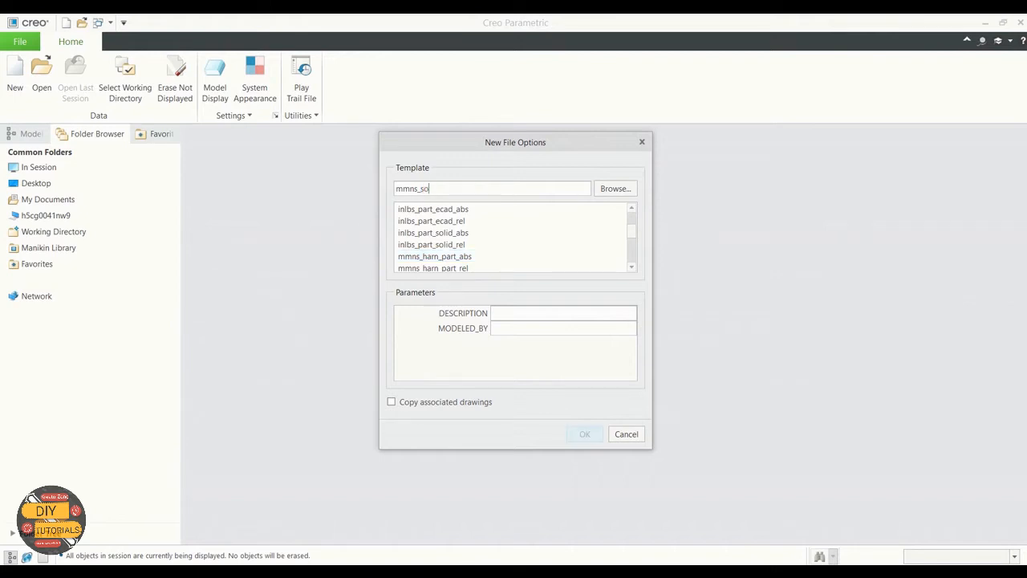
type("lid")
key("BackSpace")
key("BackSpace")
key("BackSpace")
key("BackSpace")
key("BackSpace")
type("part")
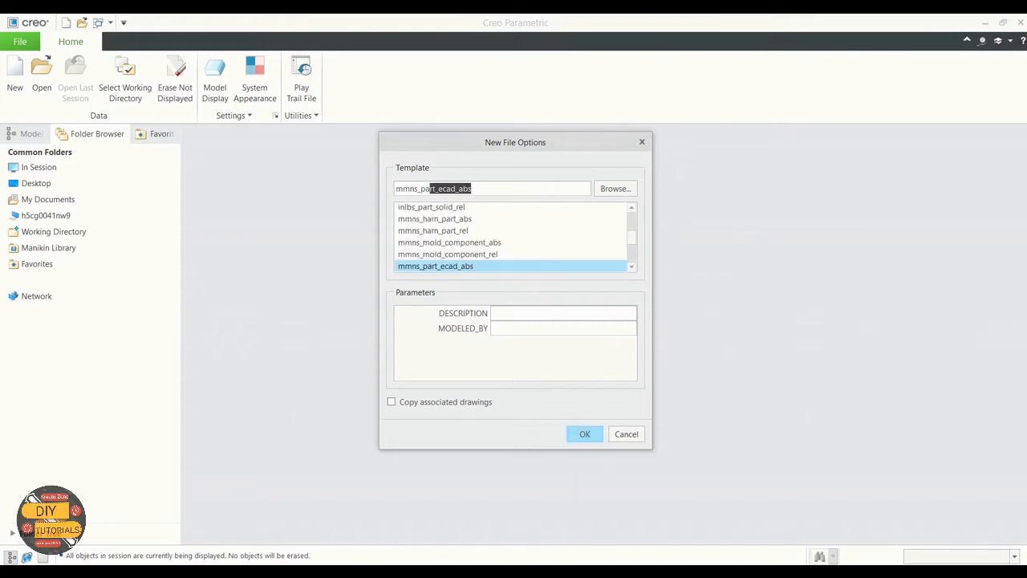
type("_soli")
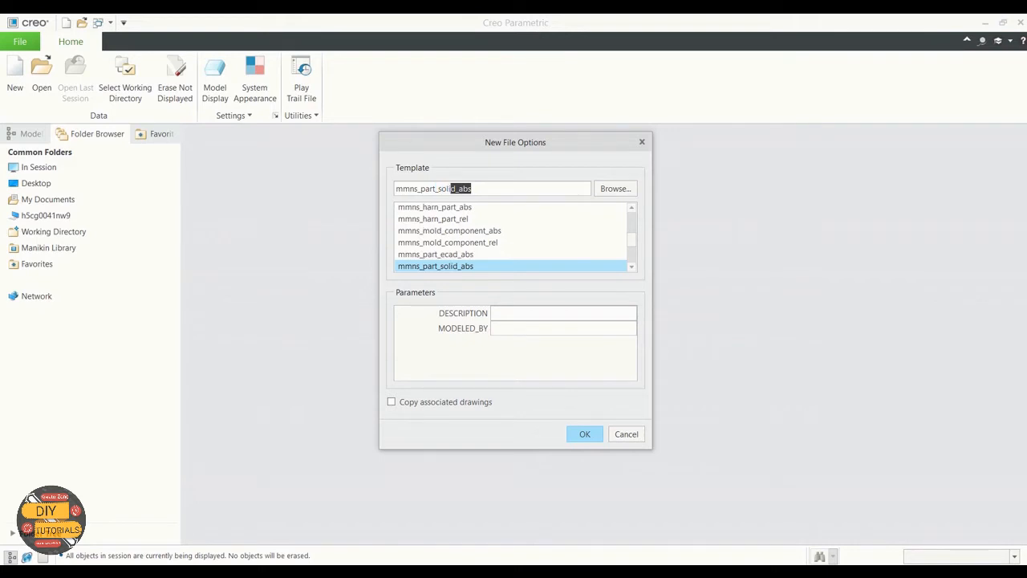
type("d")
key("Return")
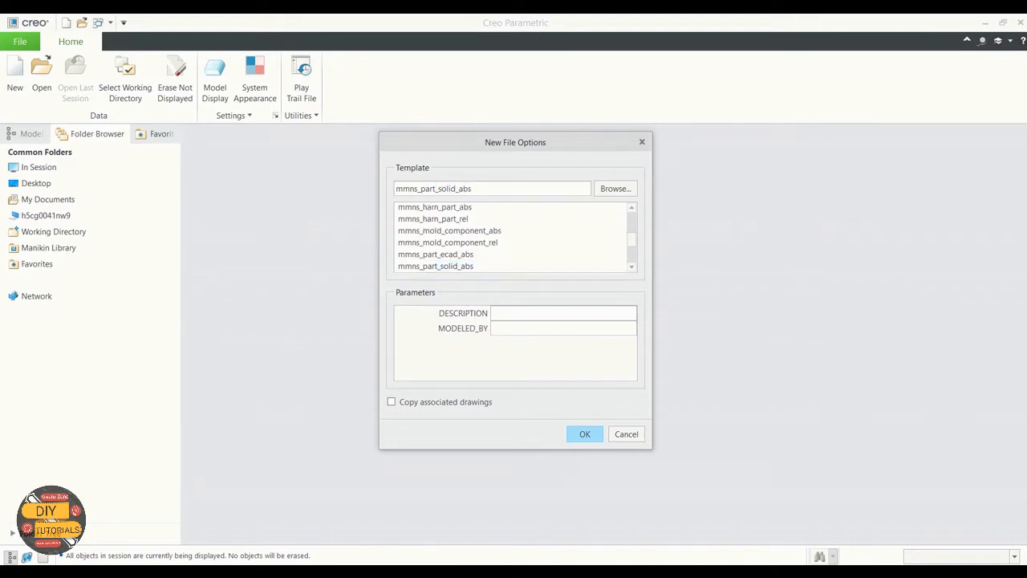
key("Return")
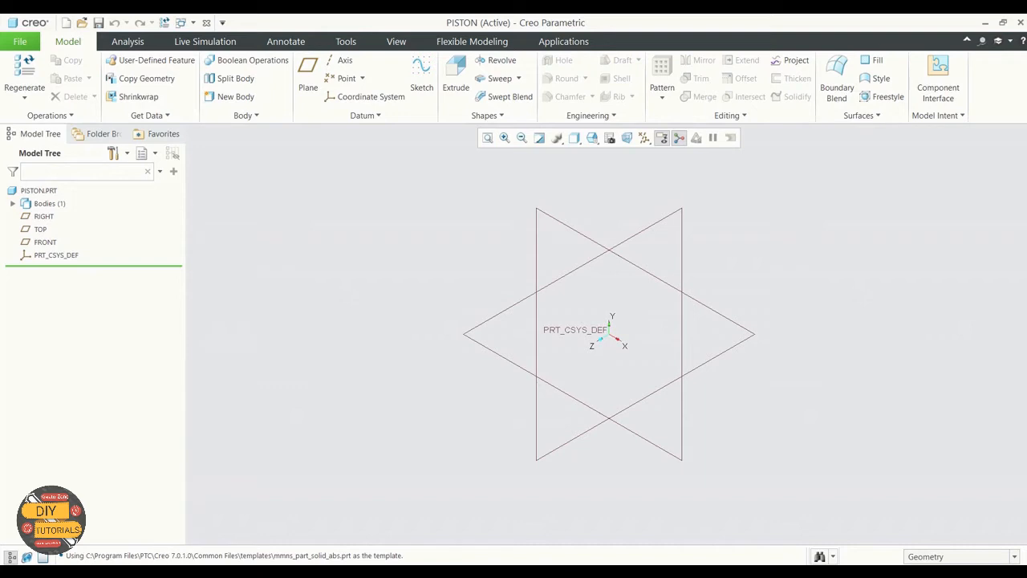
Step: Start a sketch on the TOP datum plane with RIGHT as reference, and orient the sketching plane parallel to the screen
middle_click_drag(608, 333, 675, 302)
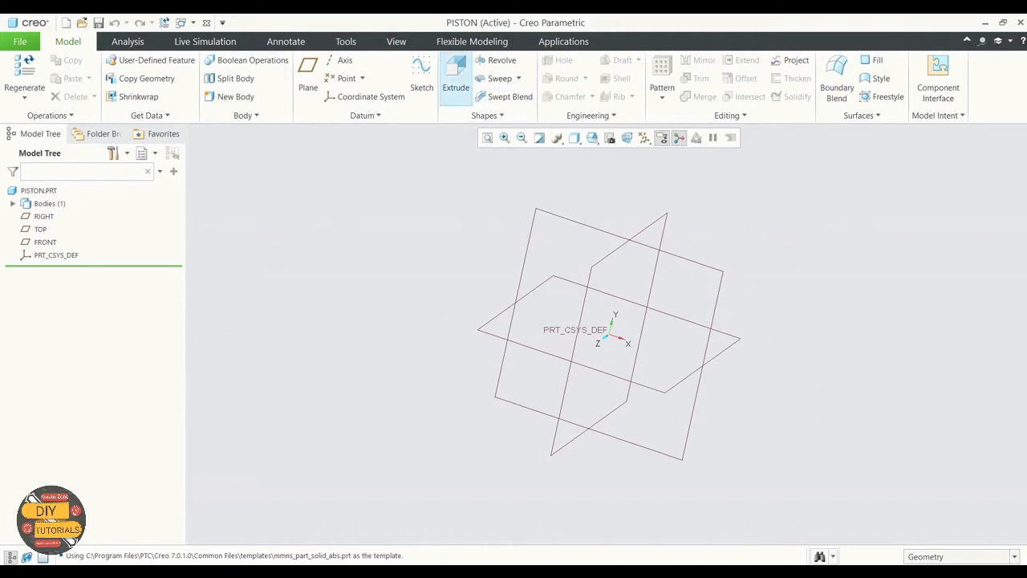
left_click(421, 80)
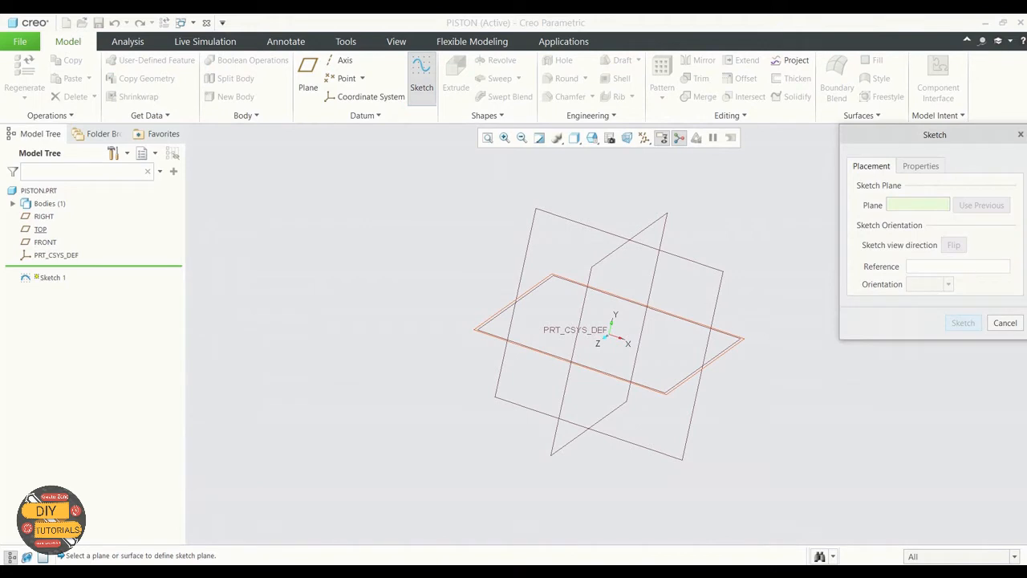
left_click(40, 228)
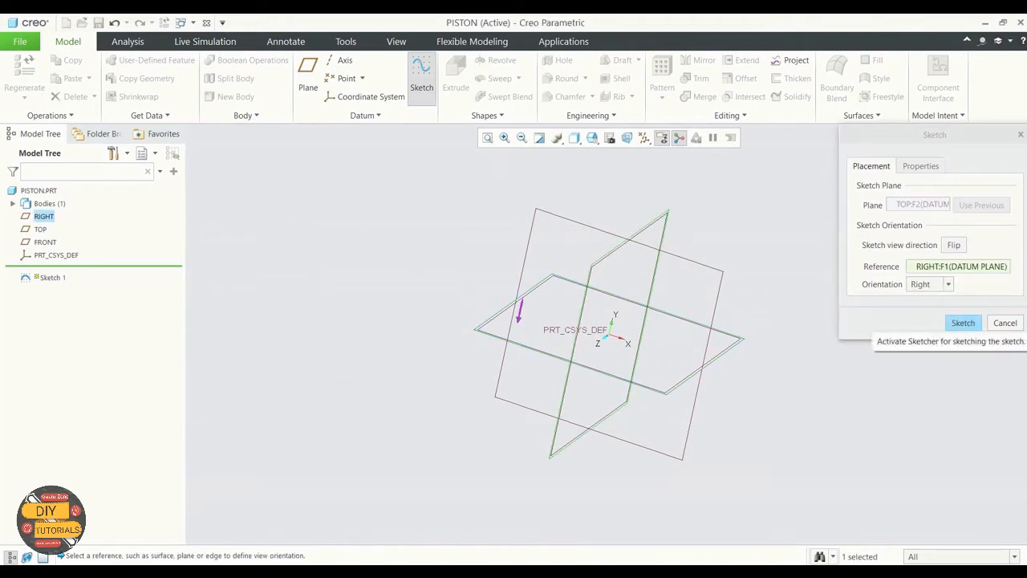
left_click(963, 322)
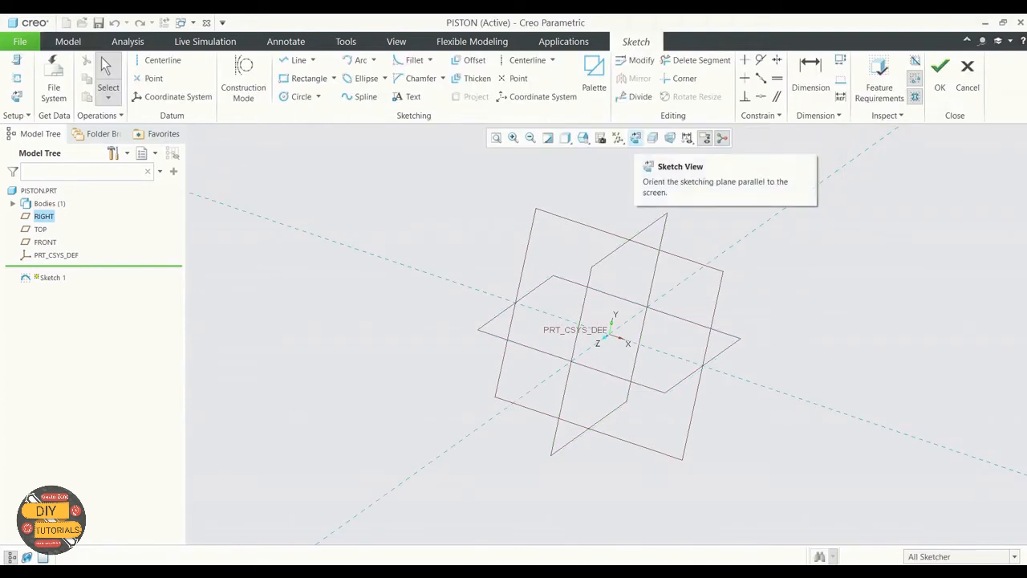
left_click(636, 138)
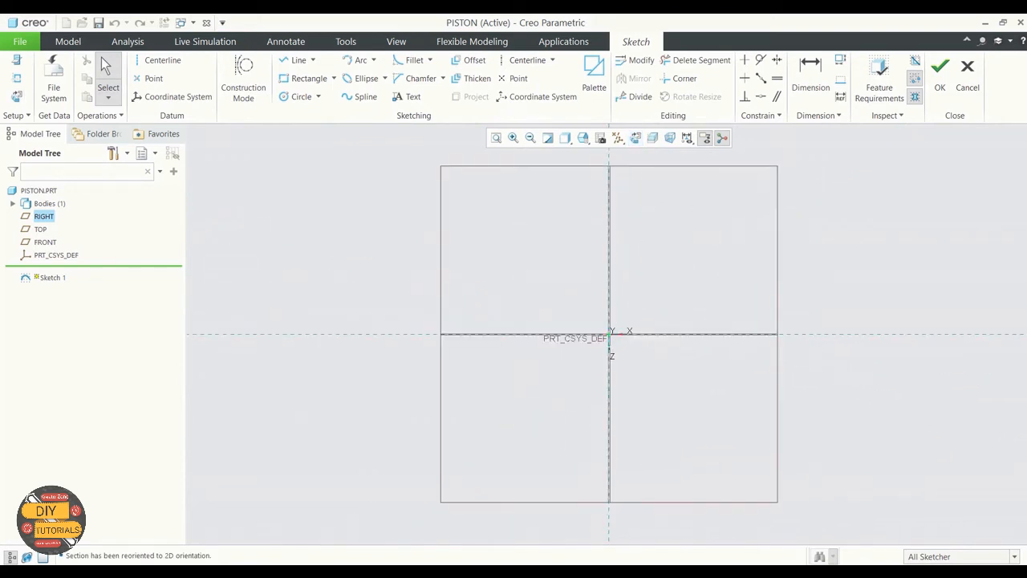
Step: Sketch a circle about 398 mm in diameter centred on the origin
left_click(298, 97)
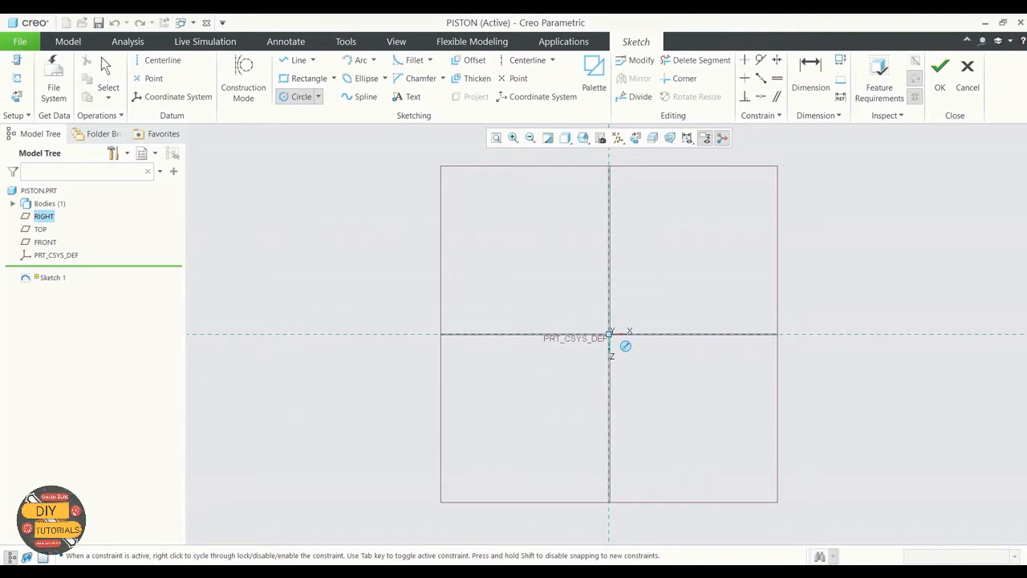
left_click(610, 333)
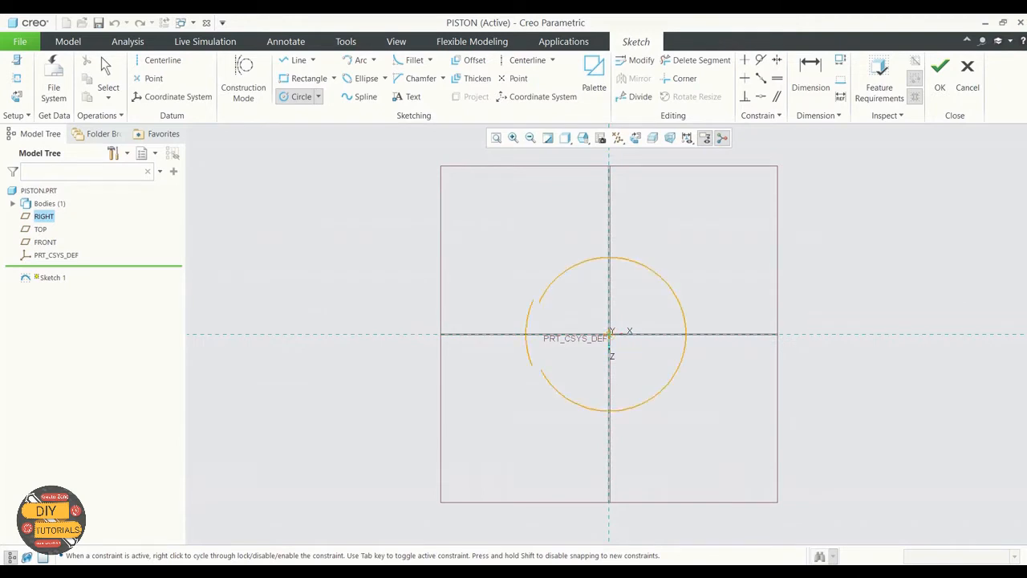
left_click(713, 254)
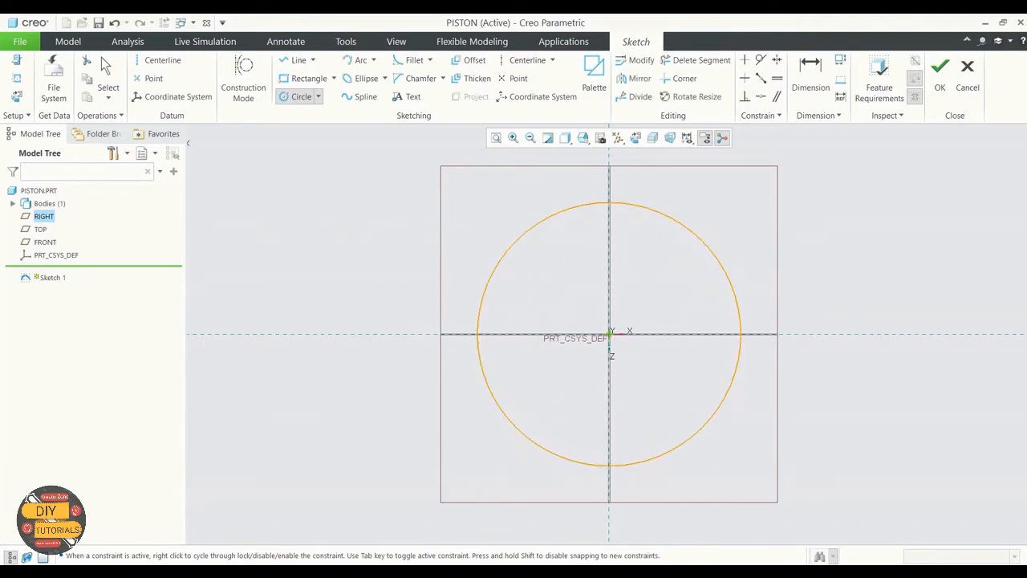
middle_click(713, 253)
Step: Set the circle's diameter to 81 mm and finish the sketch
left_click(609, 322)
double_click(453, 208)
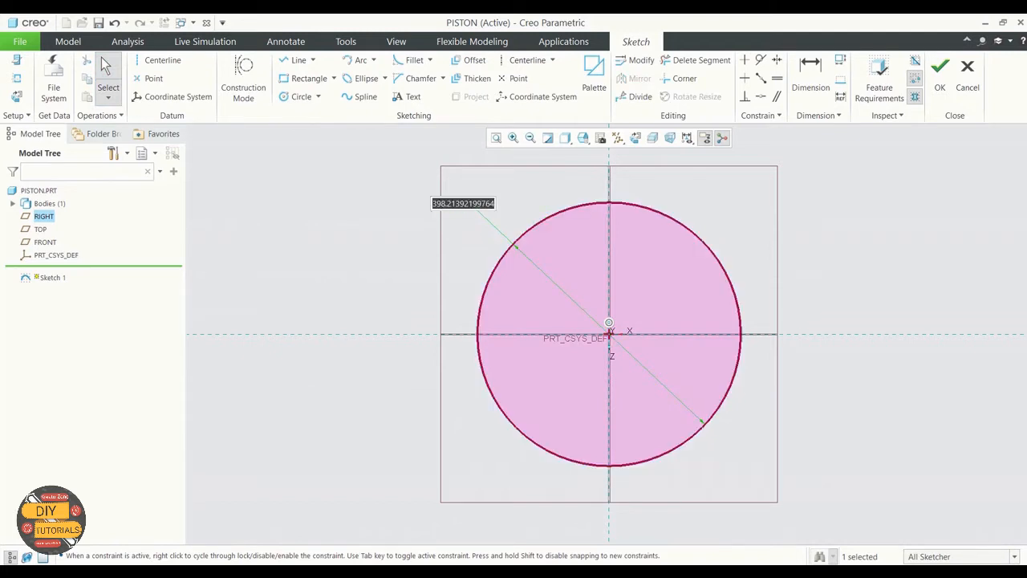
type("81")
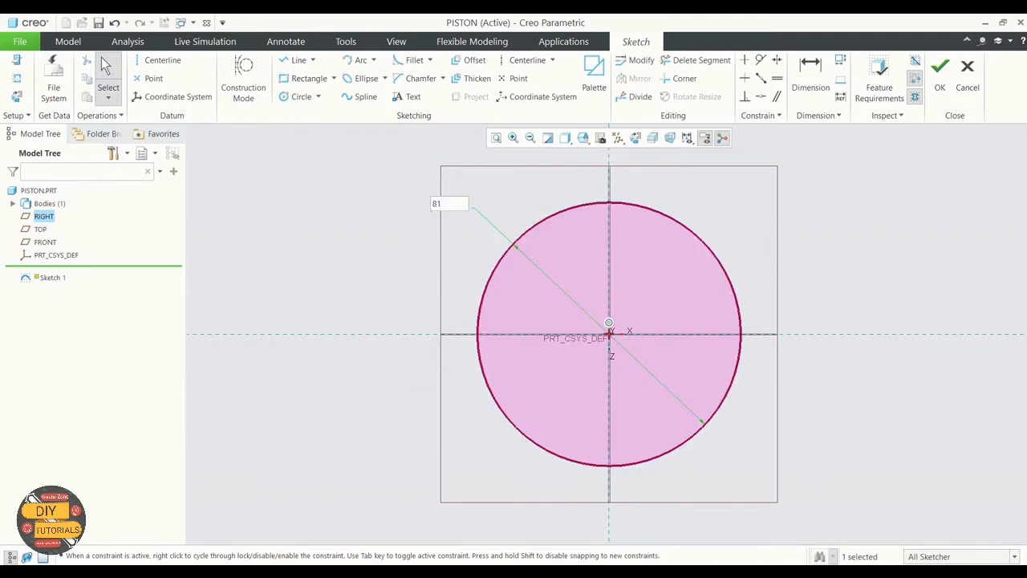
key("Return")
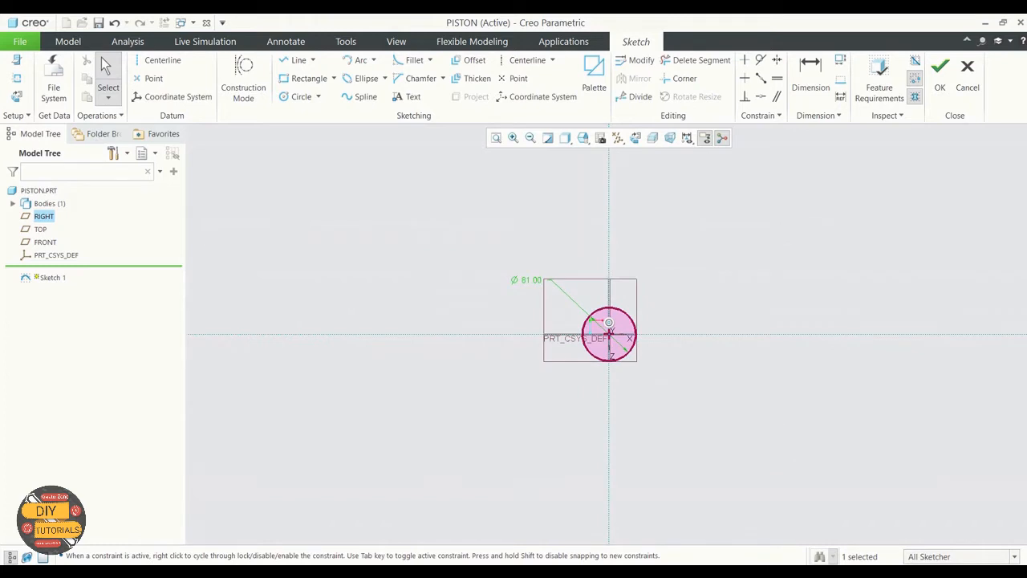
scroll(653, 347, "up", 5)
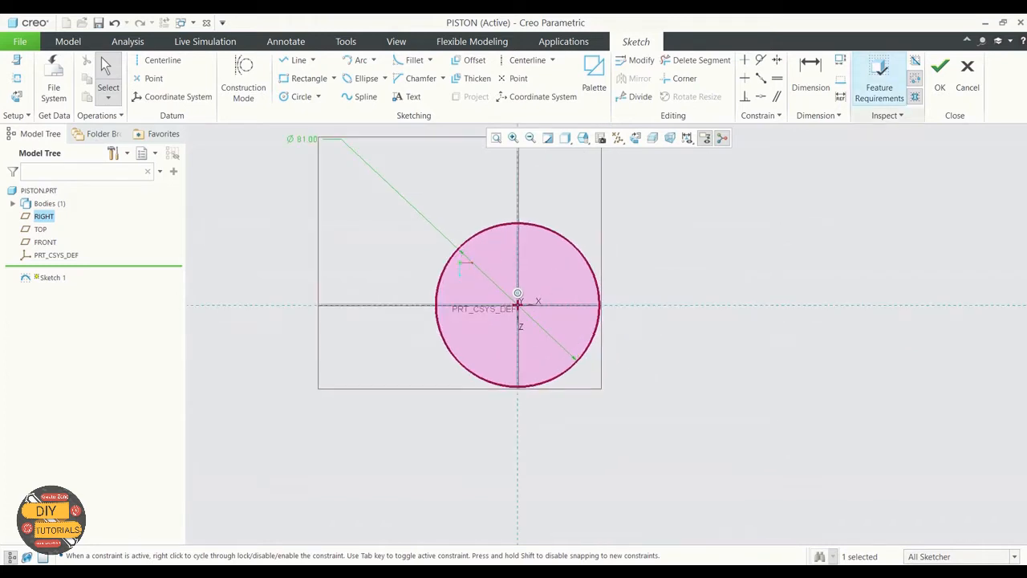
left_click(940, 77)
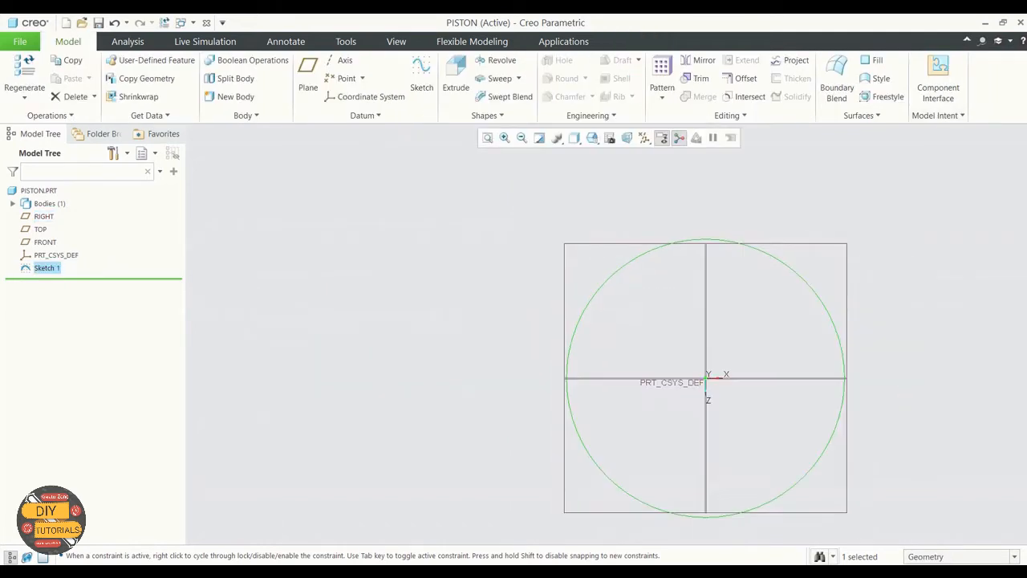
Step: Extrude the circle sketch as a solid to a depth of 61.5 mm
scroll(819, 247, "down", 1)
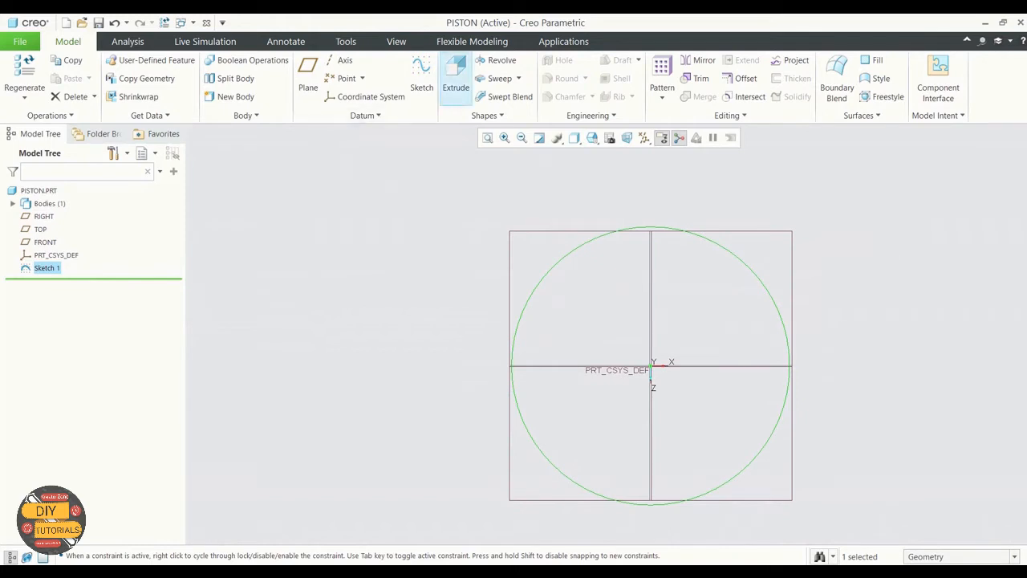
left_click(46, 268)
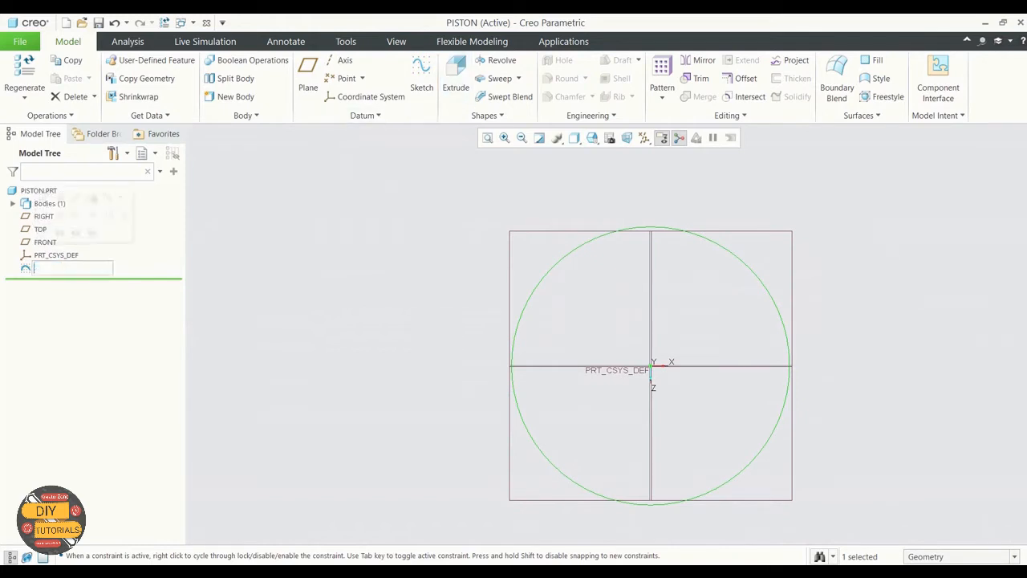
left_click(345, 273)
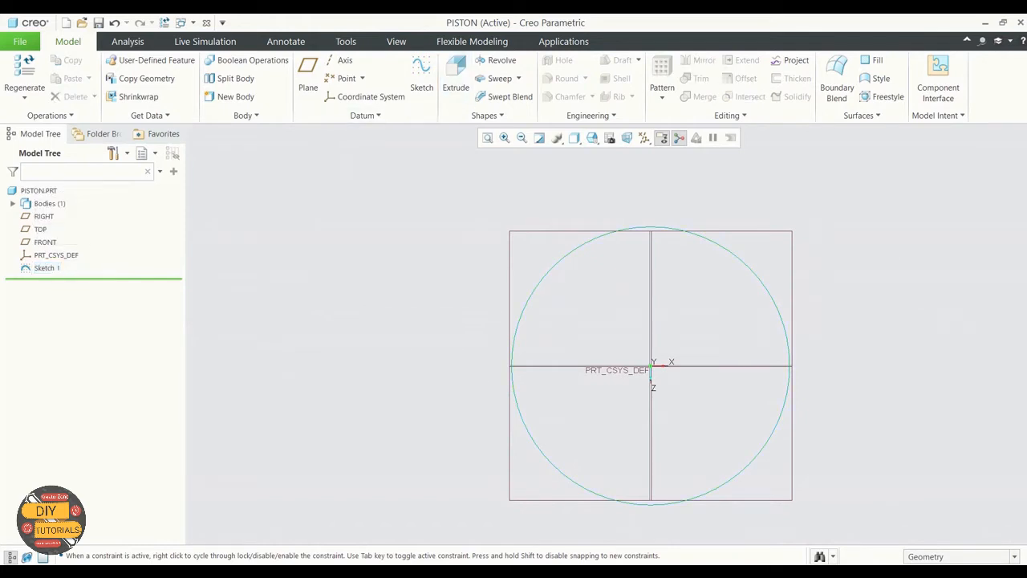
left_click(47, 268)
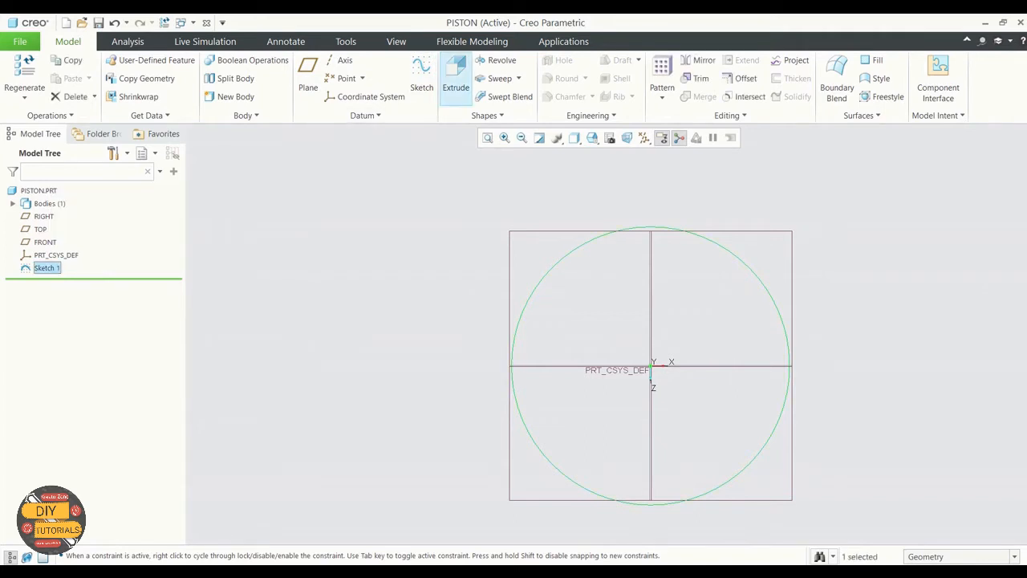
left_click(455, 76)
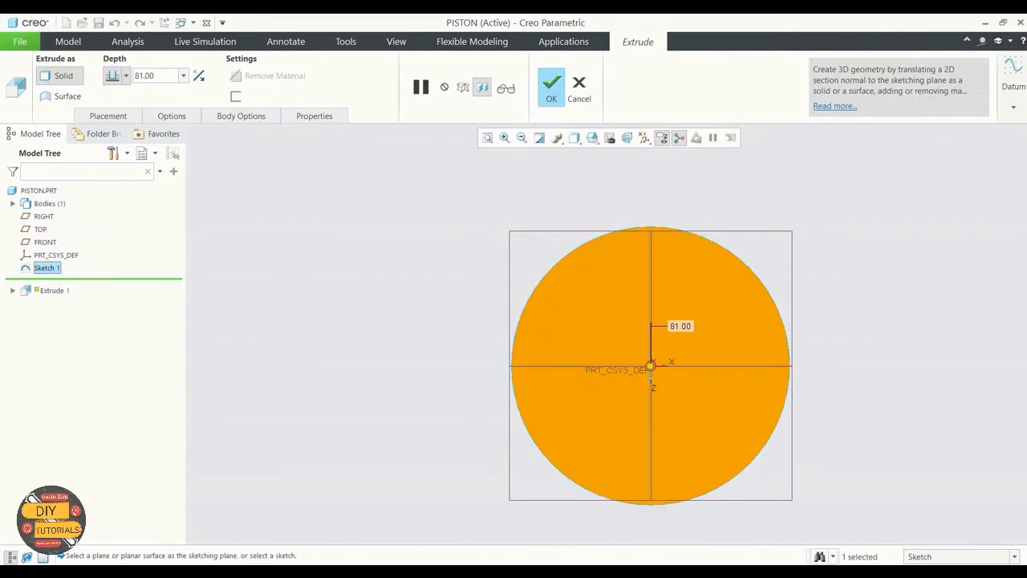
middle_click_drag(415, 378, 415, 304)
scroll(415, 304, "up", 2)
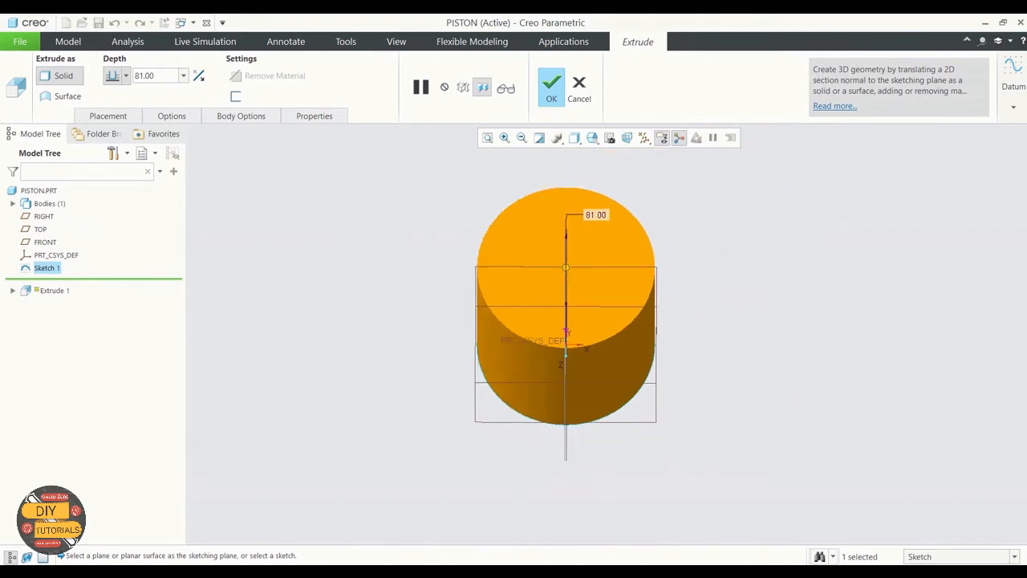
left_click(146, 76)
key("BackSpace")
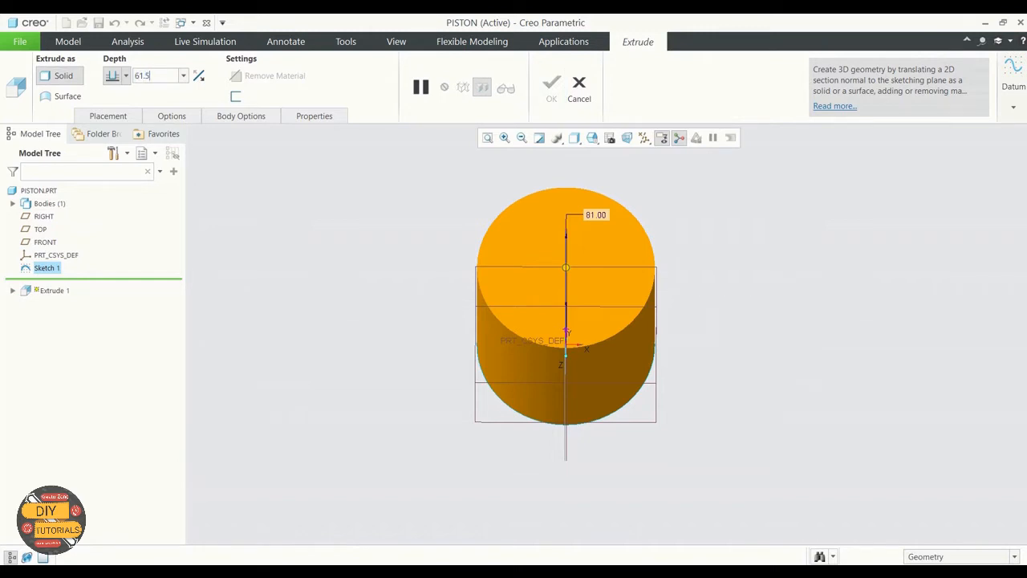
type("61.5")
key("Return")
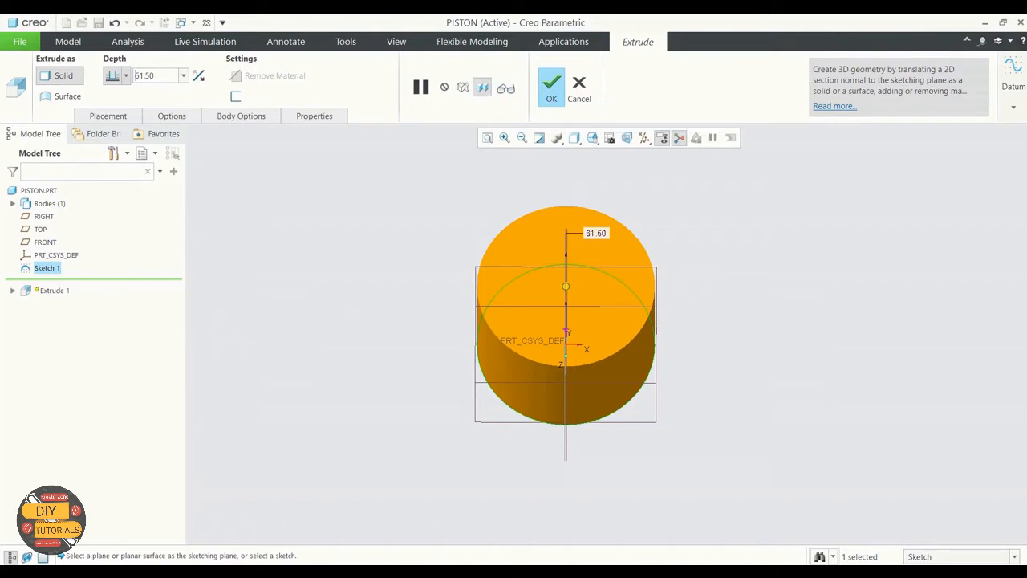
left_click(551, 85)
Step: Turn on the display of the datum planes around the extruded cylinder
middle_click_drag(563, 315, 642, 175)
scroll(643, 175, "up", 1)
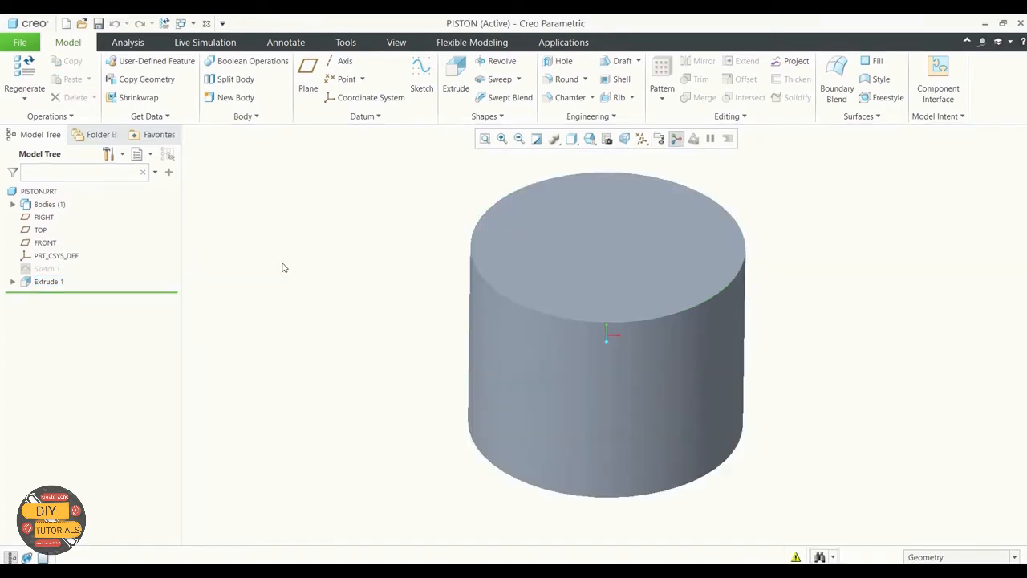
left_click(641, 138)
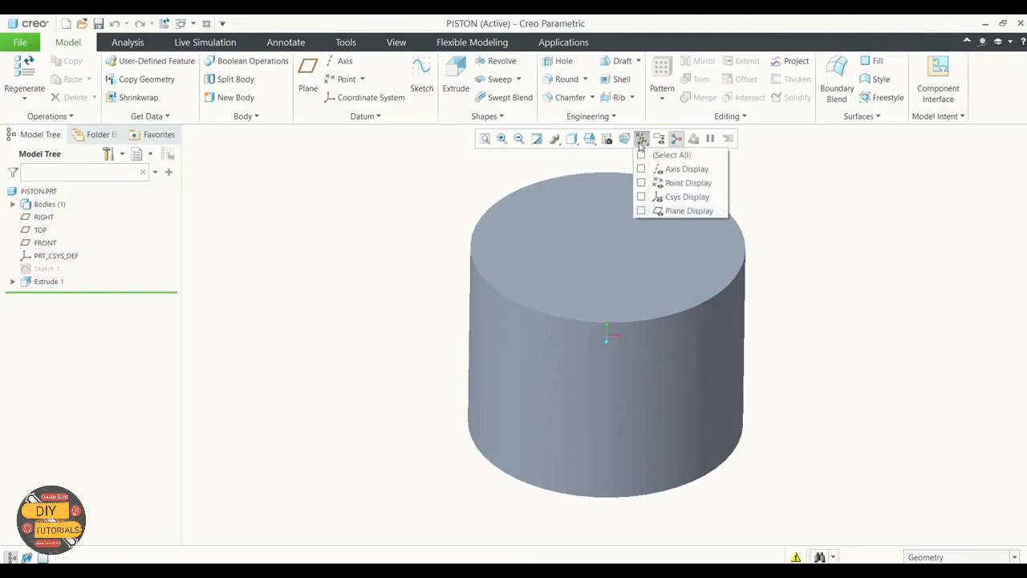
left_click(642, 211)
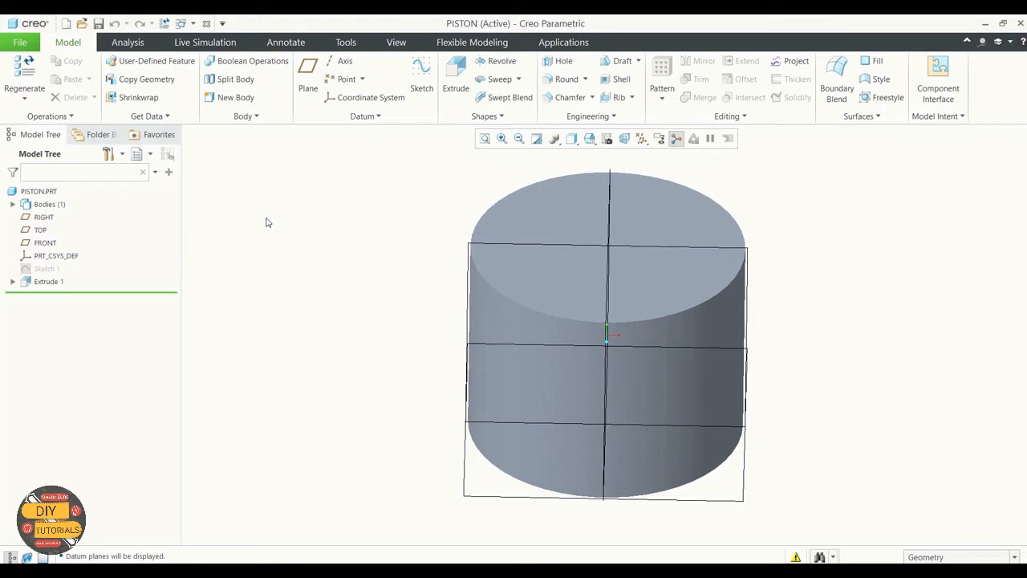
Step: Start a sketch on the TOP datum plane with RIGHT as the orientation reference and view it face-on
left_click(423, 80)
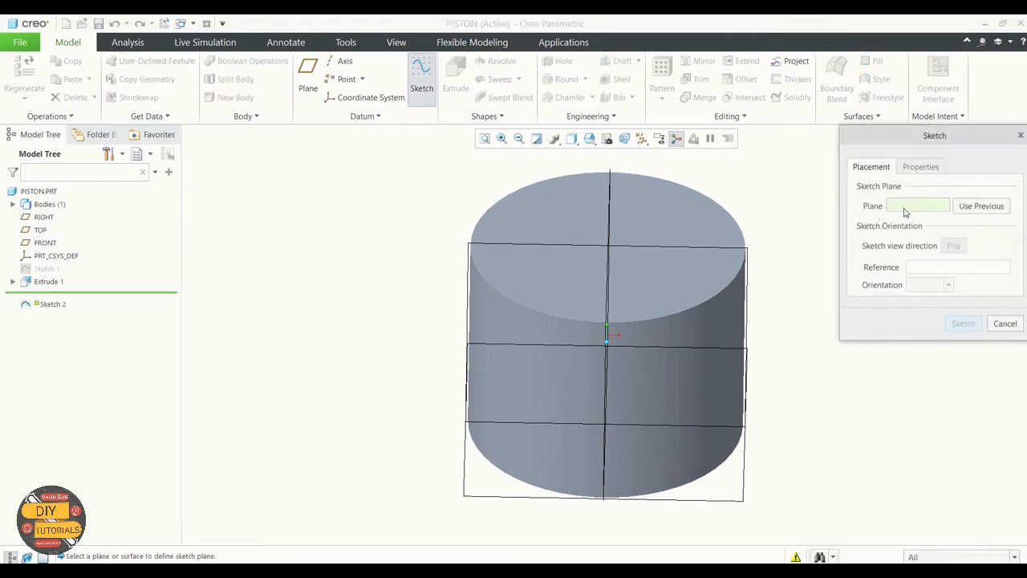
left_click(38, 230)
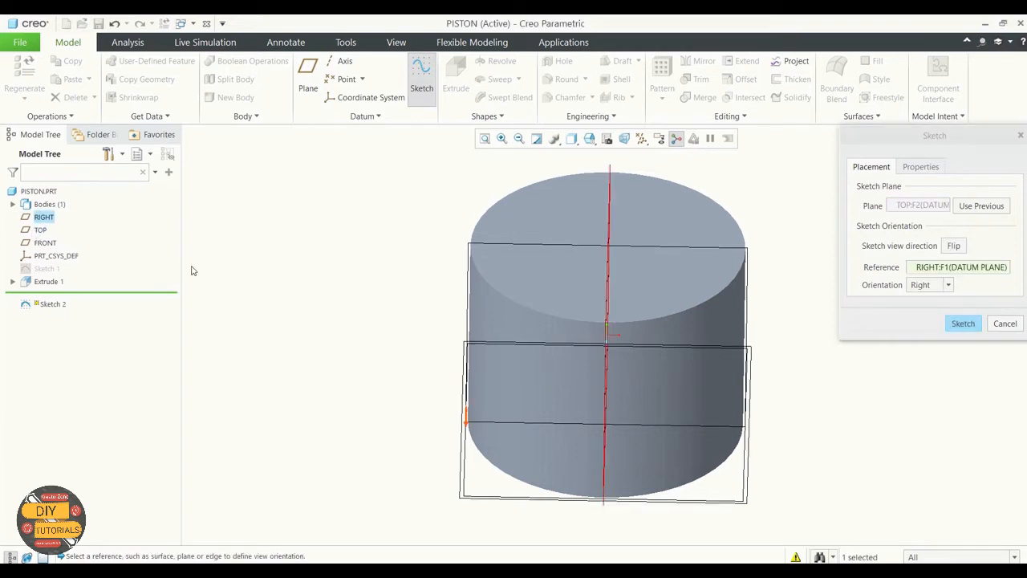
left_click(963, 323)
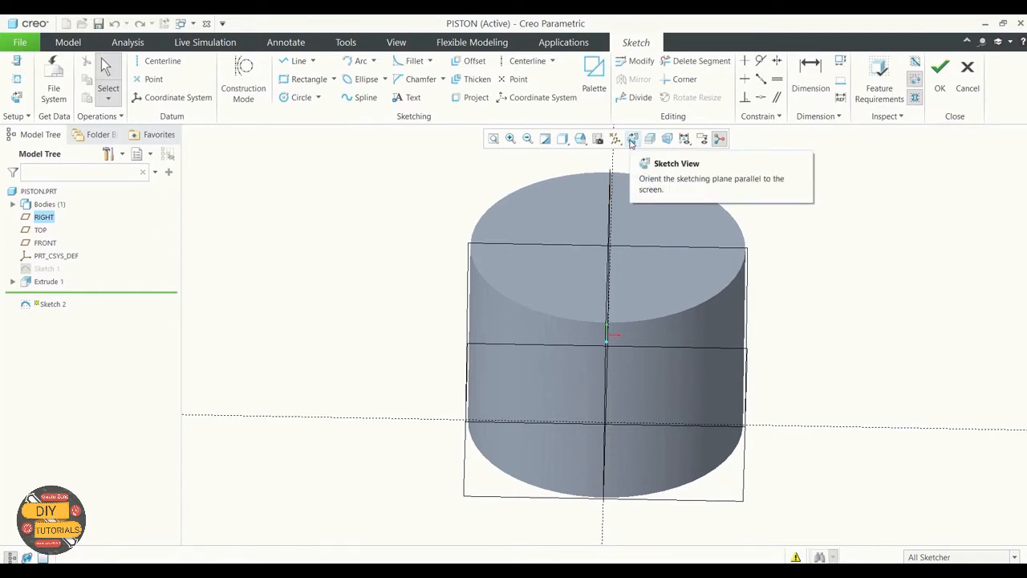
left_click(632, 140)
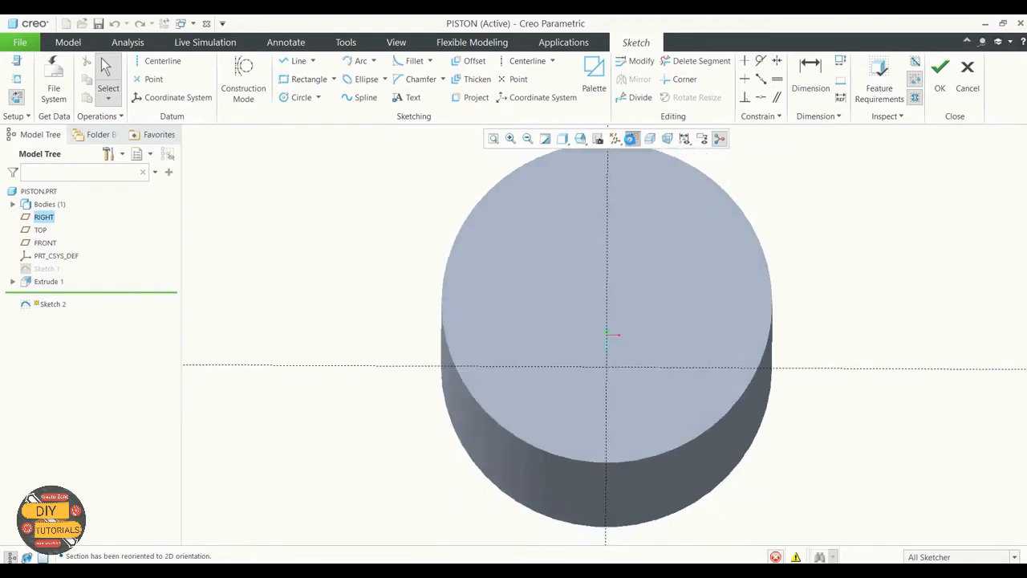
left_click(684, 139)
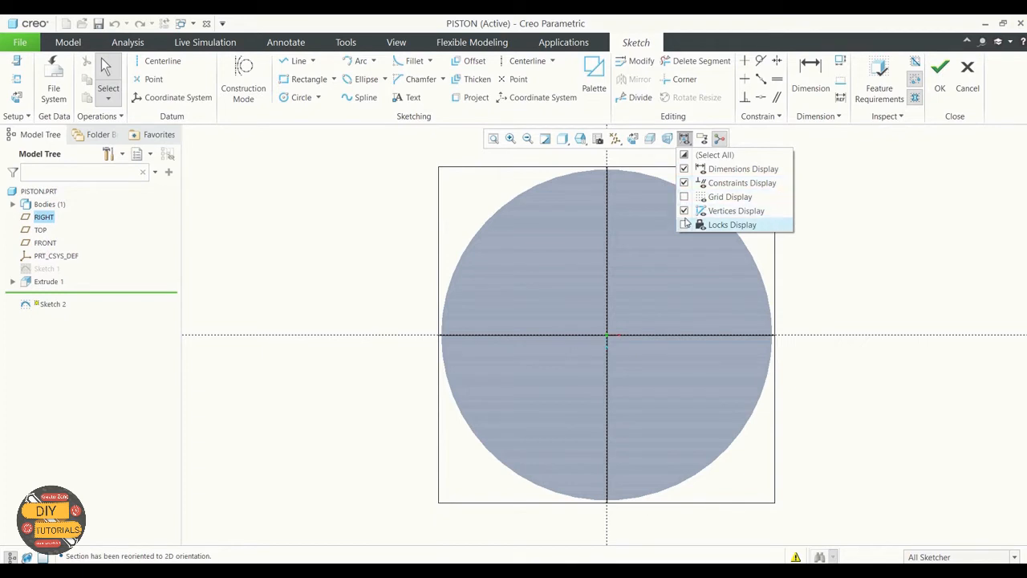
left_click(820, 226)
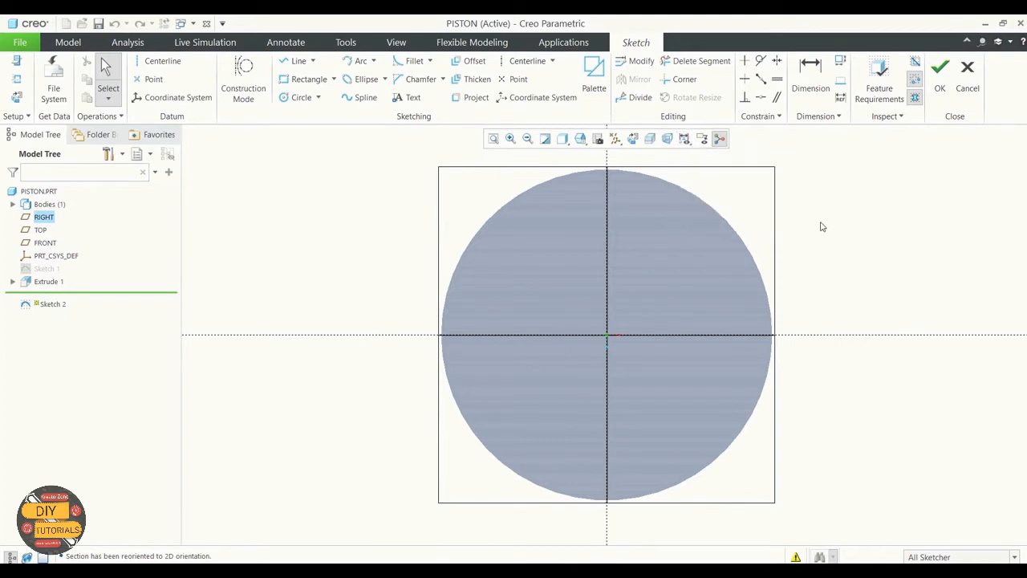
Step: Sketch a circle about 66 mm in diameter centred on the origin
left_click(298, 97)
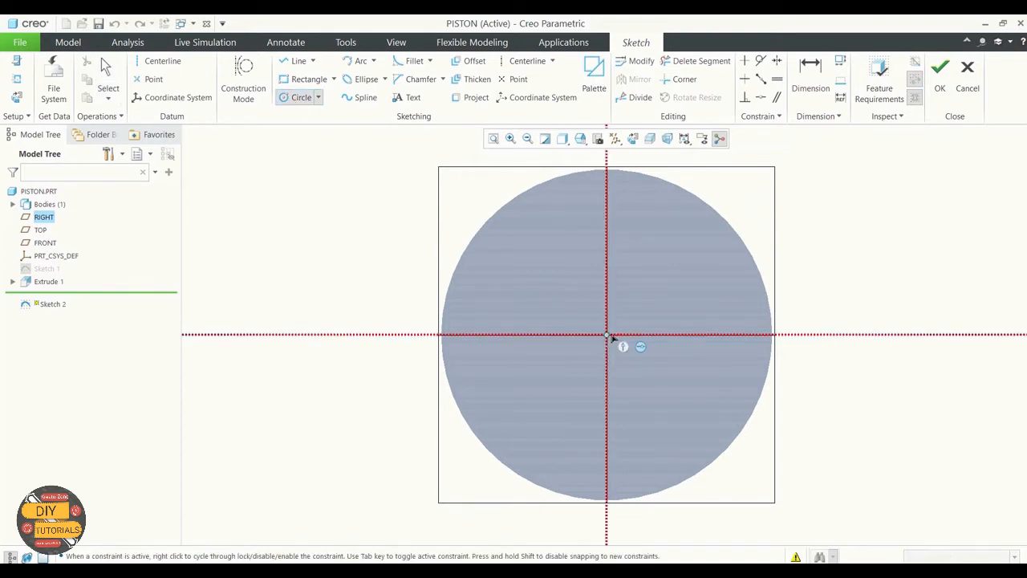
left_click(607, 335)
left_click(729, 281)
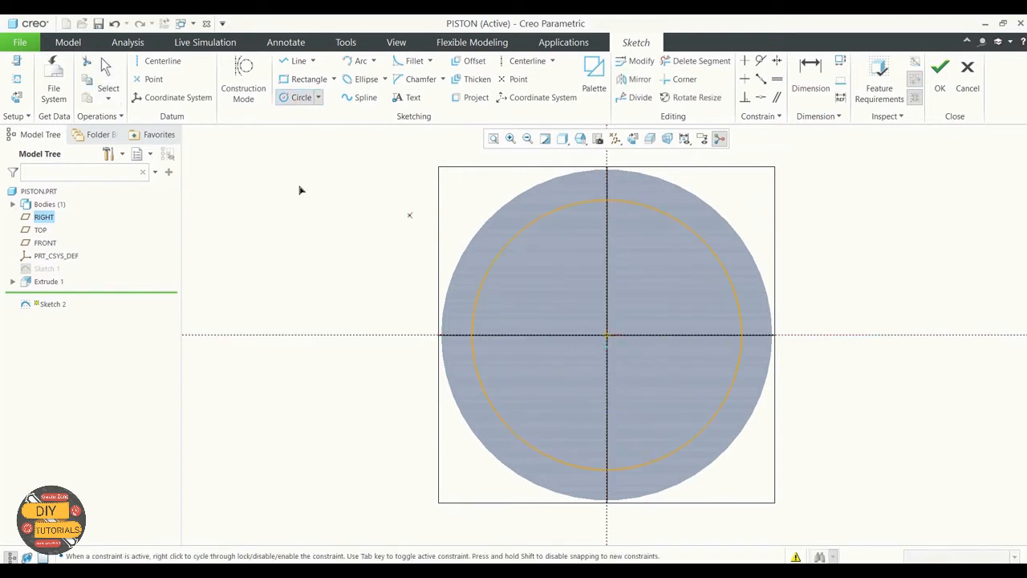
left_click(106, 71)
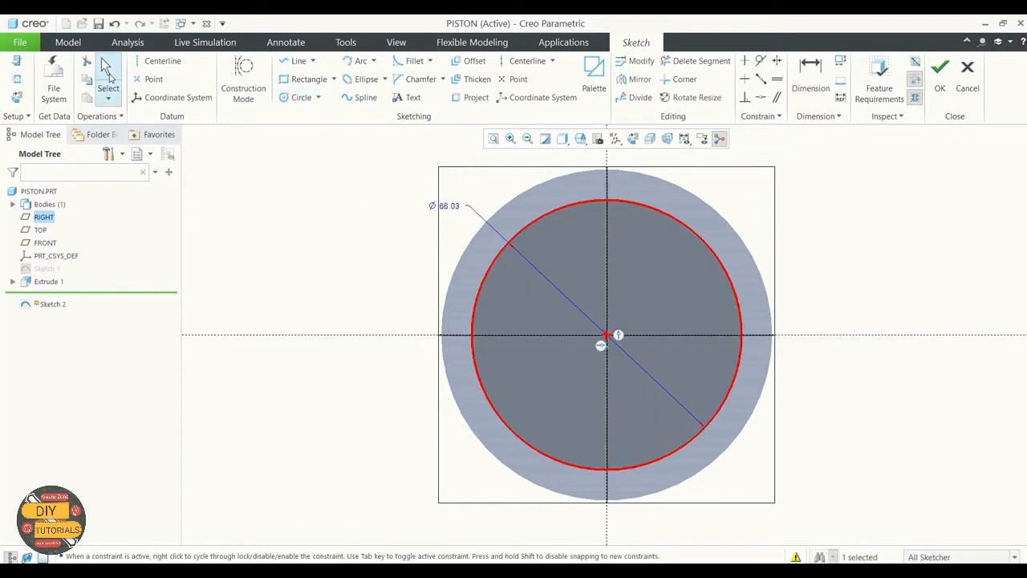
Step: Set the new circle's diameter to 75.5 mm and finish the sketch
double_click(446, 206)
type("75.5")
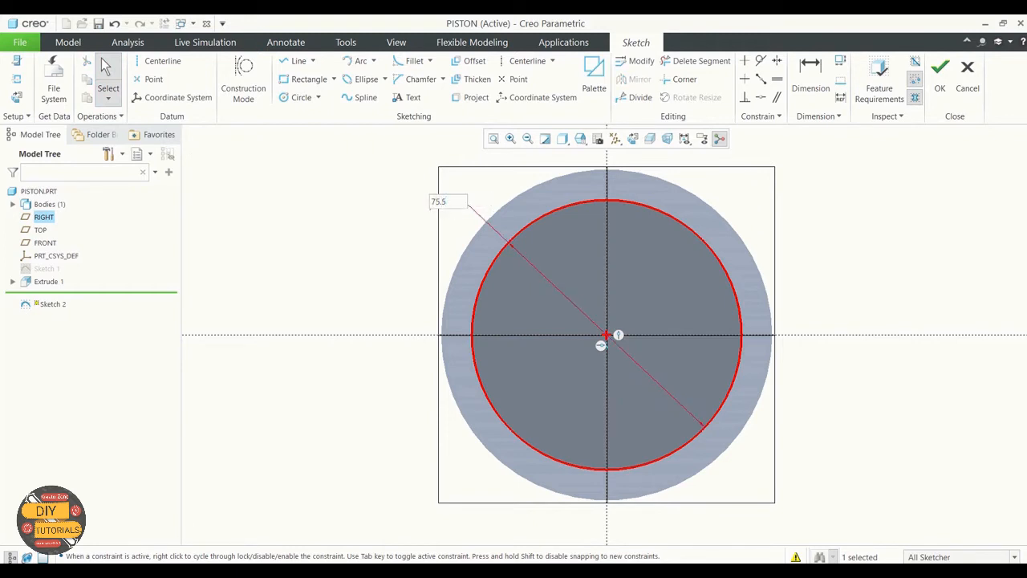
key("Return")
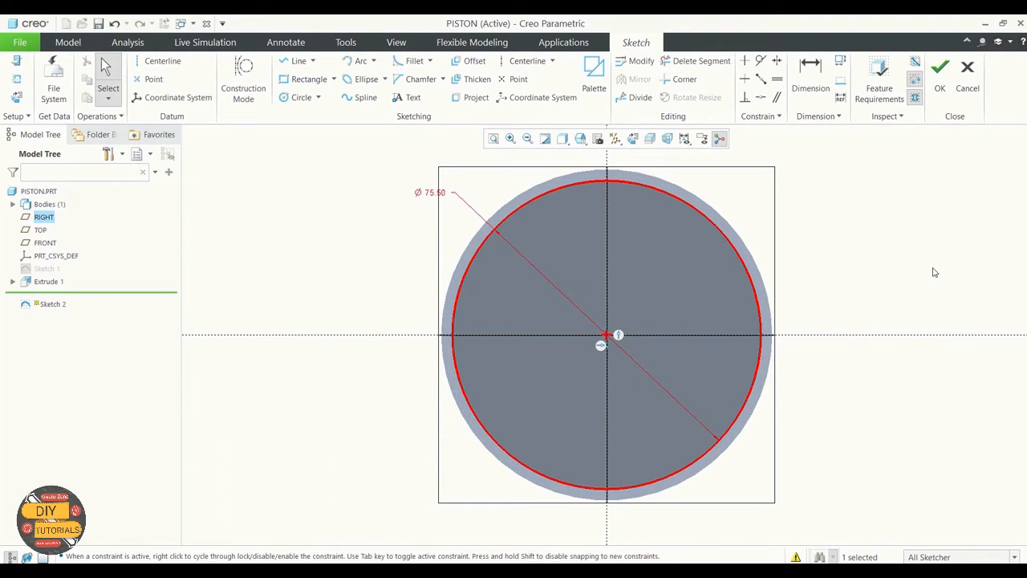
left_click(942, 89)
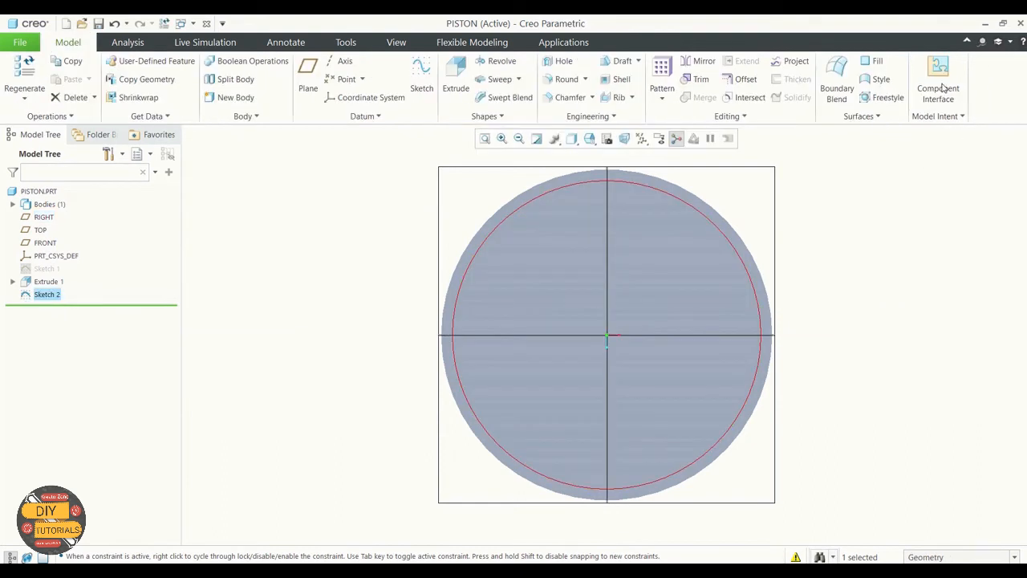
Step: Extrude the 75.5 mm circle sketch into the cylinder as a material-removing cut 51.5 mm deep
left_click(451, 82)
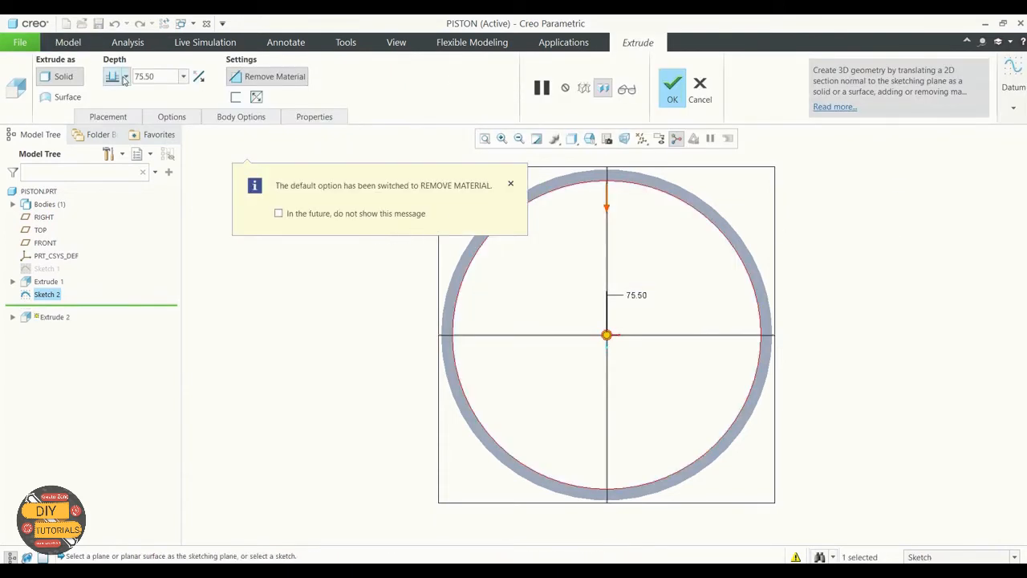
left_click(249, 79)
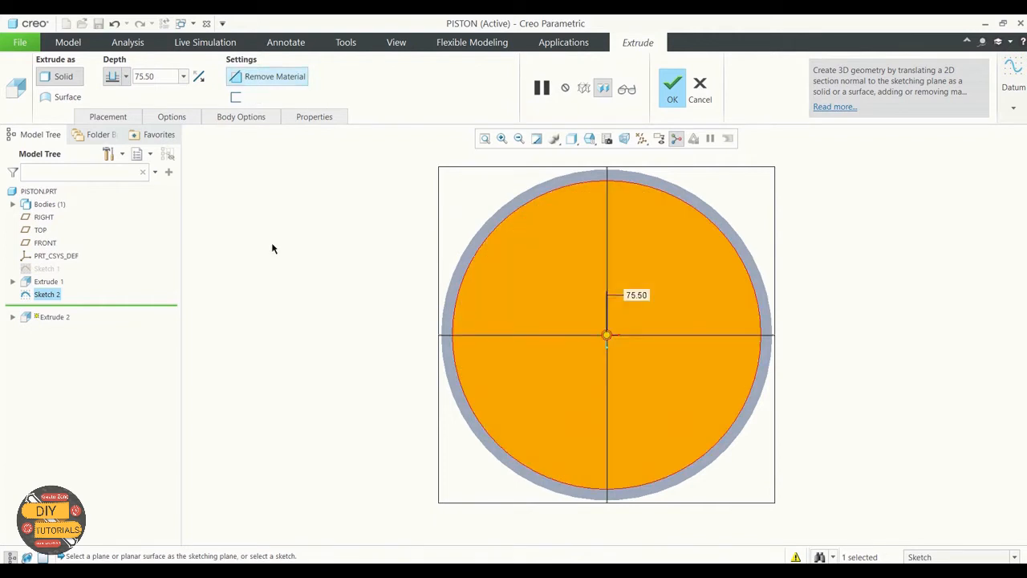
middle_click_drag(273, 246, 283, 215)
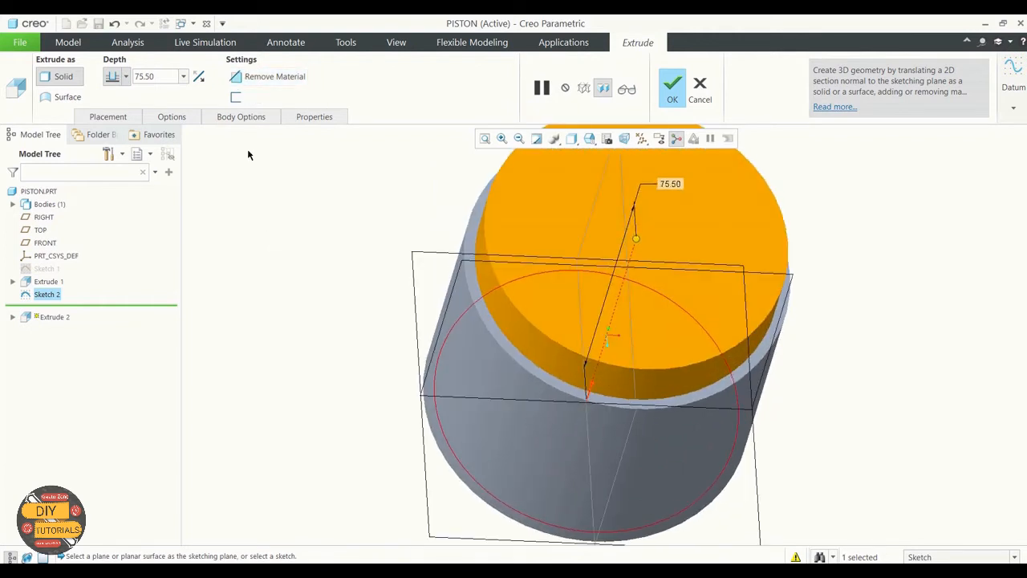
left_click(264, 77)
key("ctrl+d")
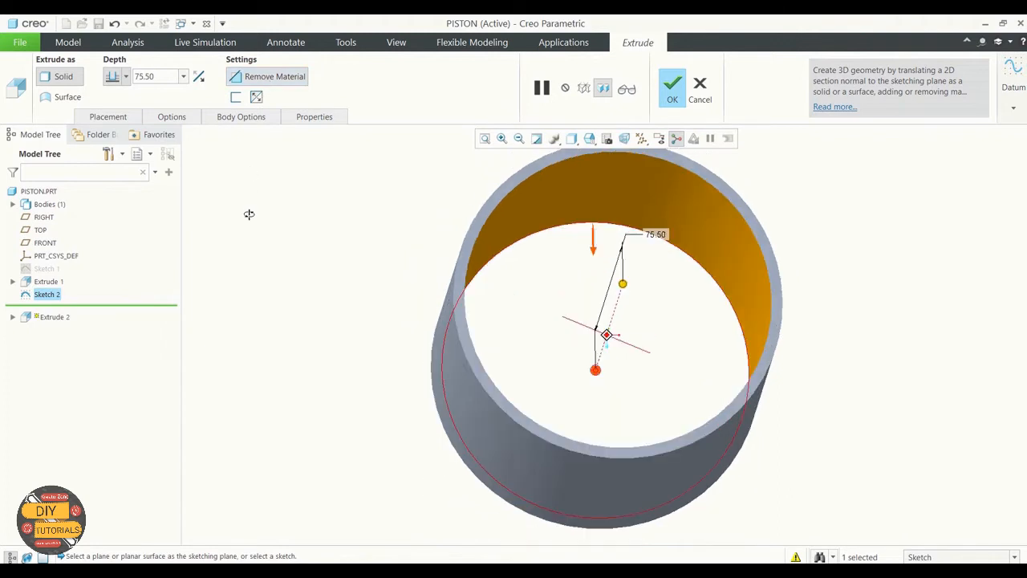
left_click(125, 76)
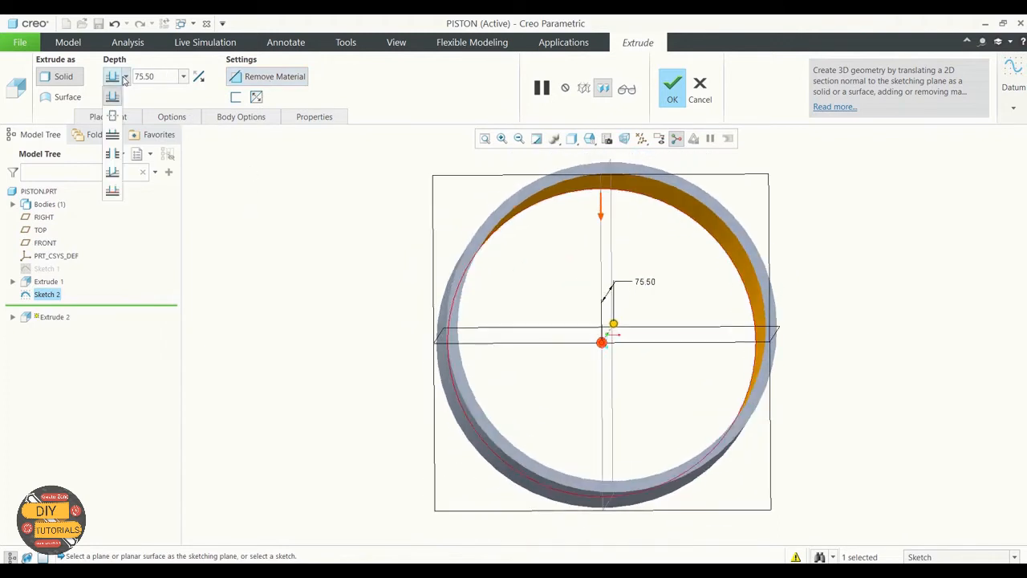
left_click(125, 78)
double_click(149, 76)
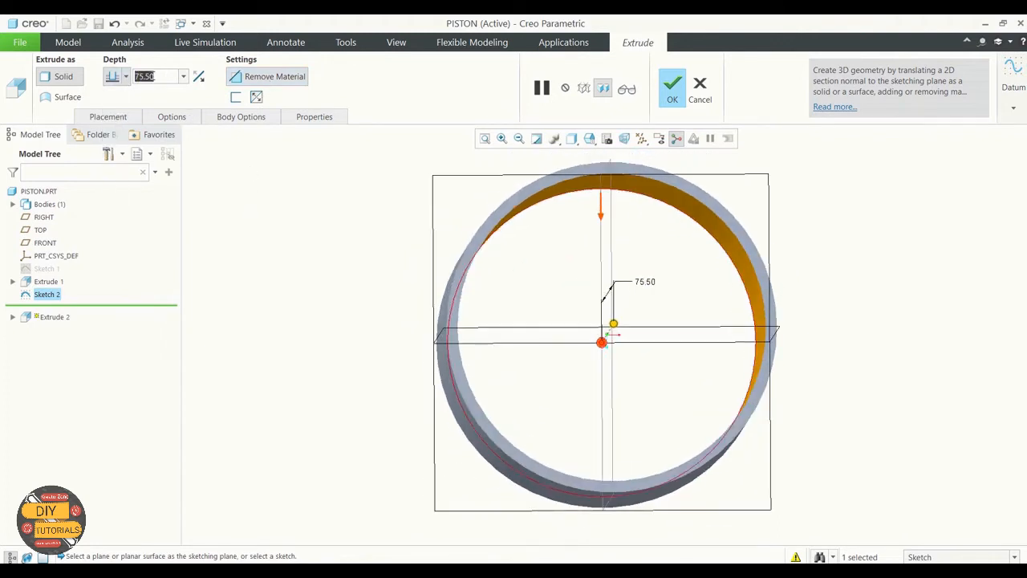
type("5")
key("Return")
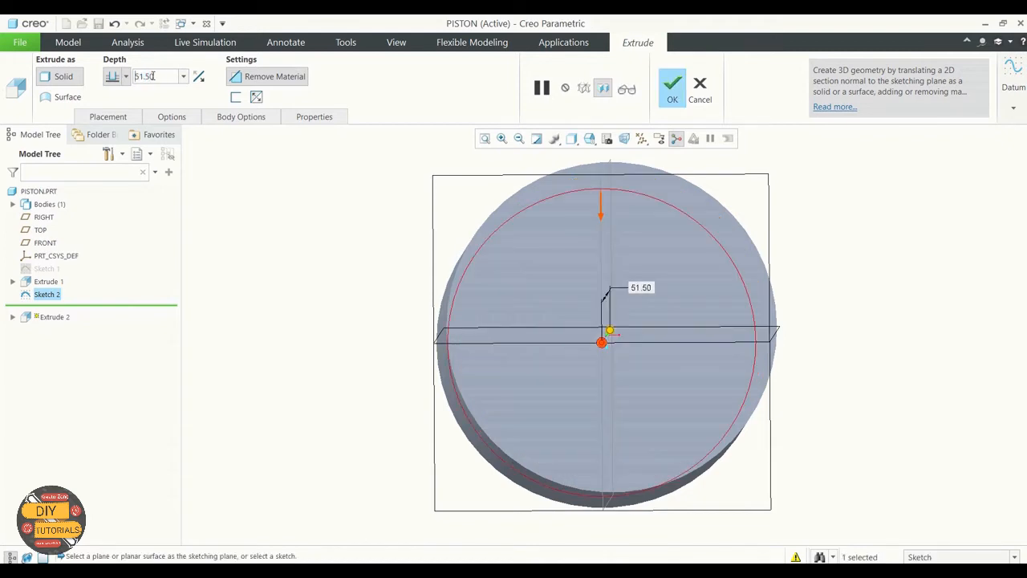
middle_click_drag(332, 201, 407, 69)
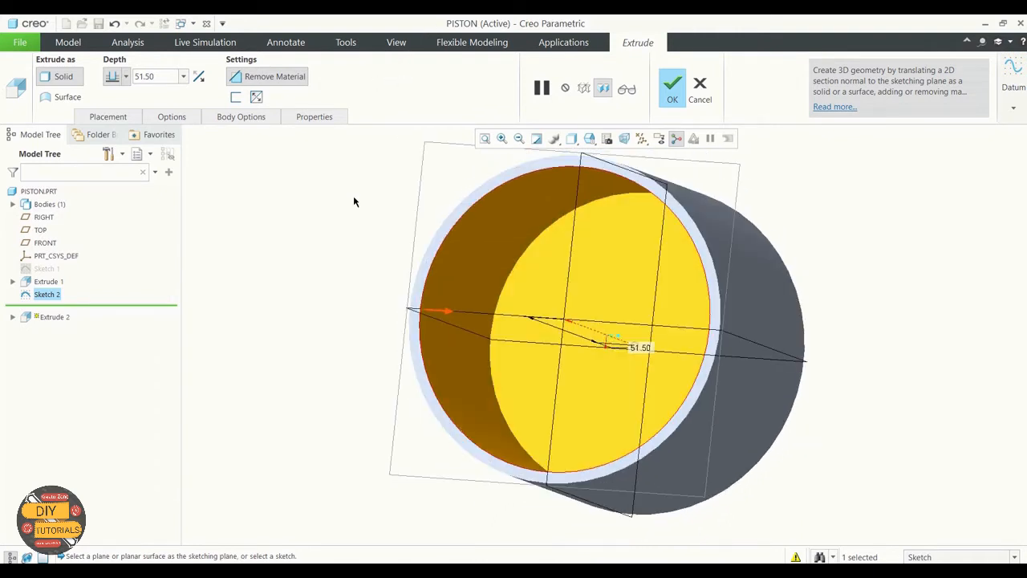
left_click(672, 88)
middle_click_drag(344, 278, 441, 266)
left_click(349, 310)
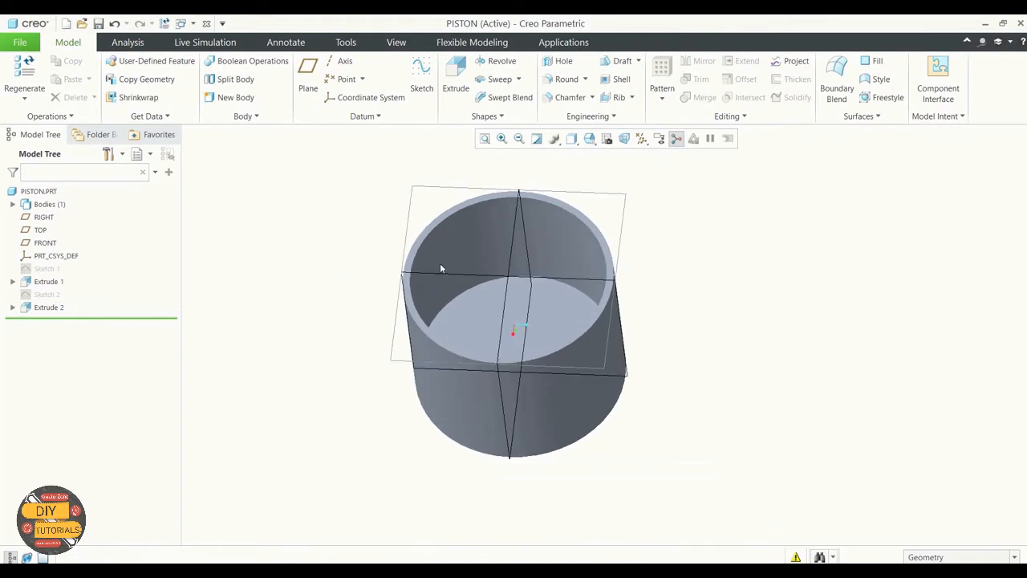
left_click(623, 138)
mouse_move(592, 261)
middle_mouse_down()
mouse_move(605, 229)
mouse_move(596, 284)
mouse_move(615, 185)
middle_mouse_up()
left_click(623, 139)
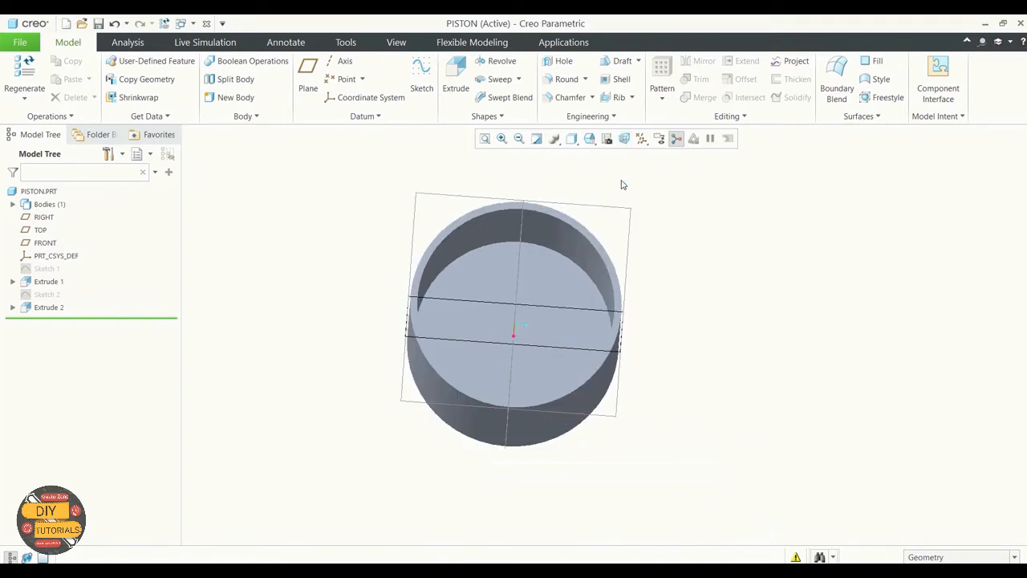
mouse_move(663, 254)
middle_mouse_down()
mouse_move(644, 224)
mouse_move(663, 216)
mouse_move(631, 198)
middle_mouse_up()
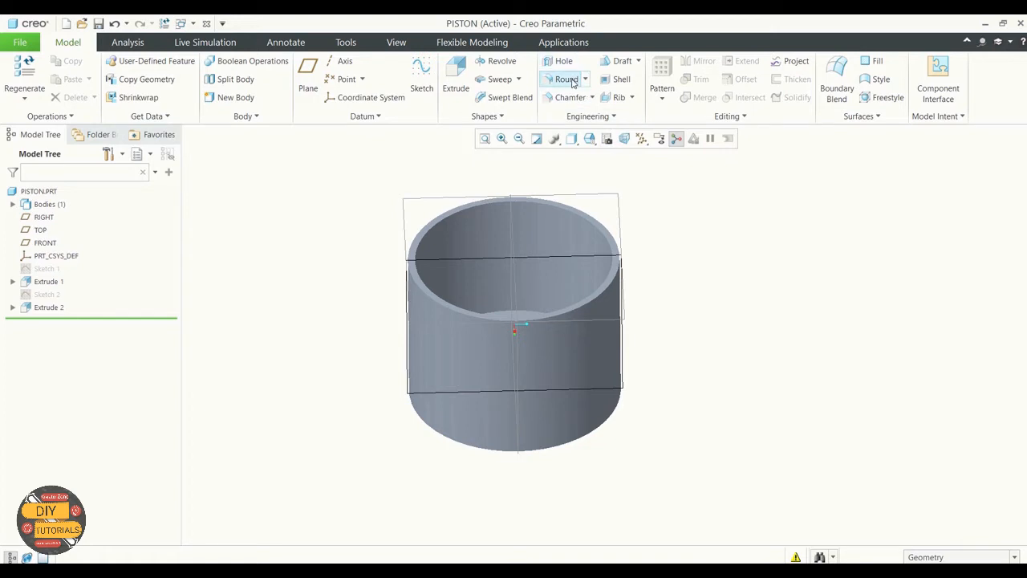
left_click(614, 117)
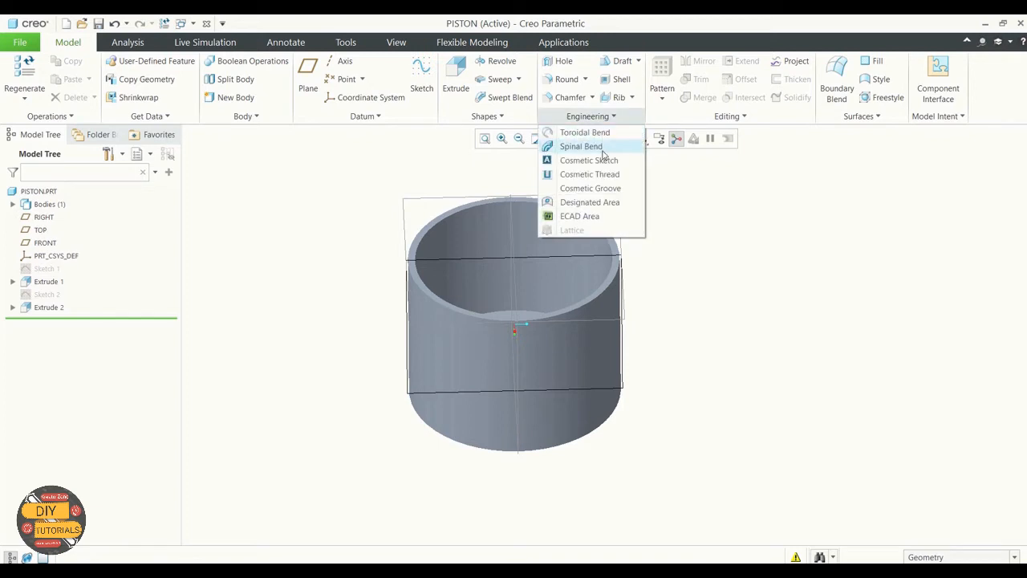
left_click(596, 118)
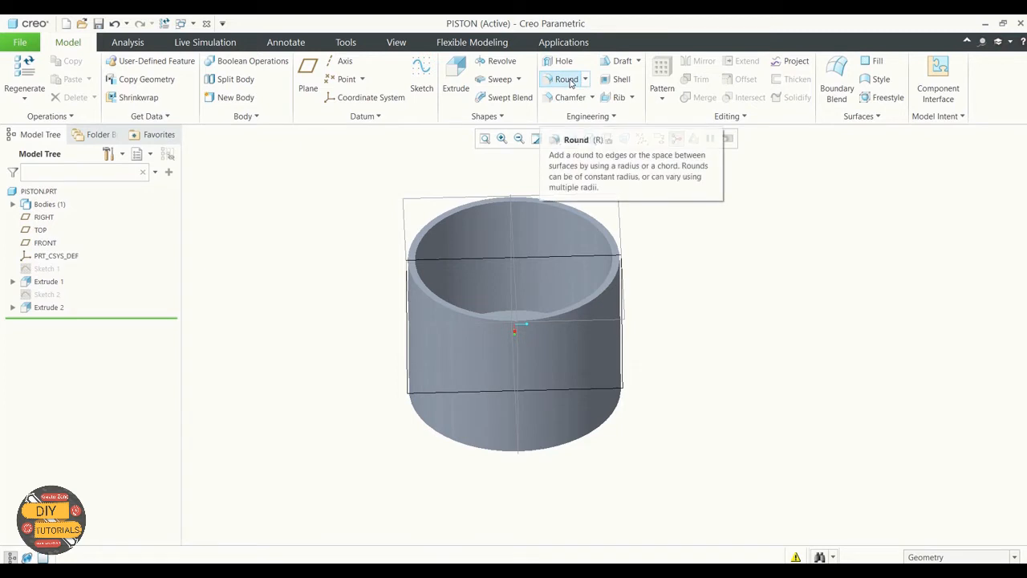
Step: Apply a Round with an 8.5 mm radius to the edge where the cavity wall meets its floor
left_click(585, 80)
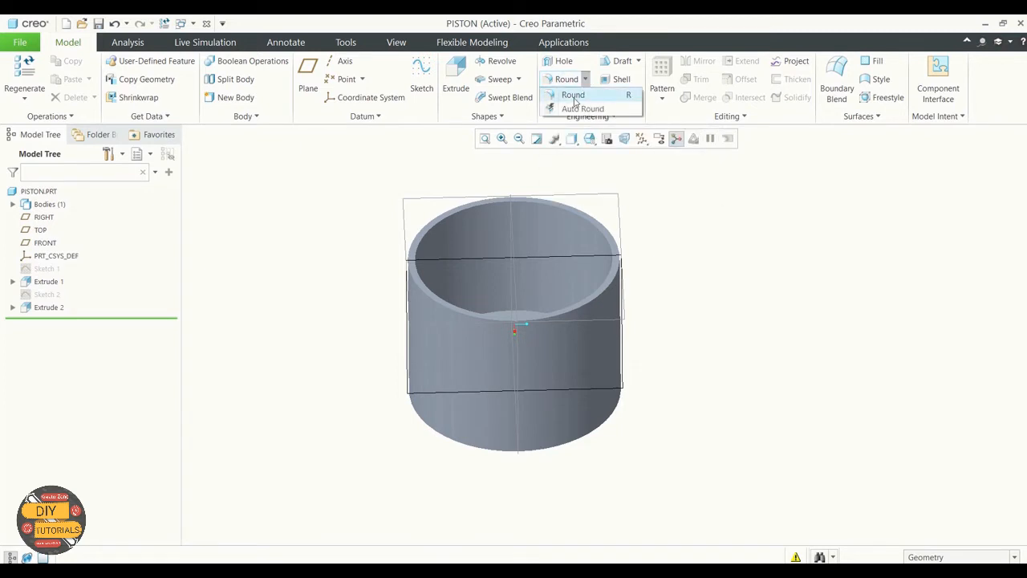
left_click(574, 97)
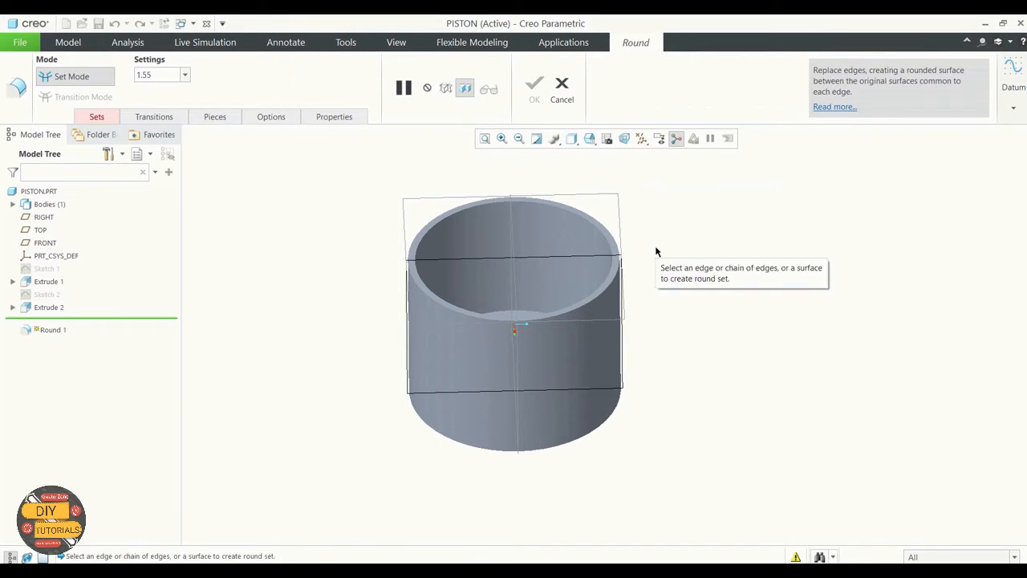
middle_click_drag(658, 250, 659, 279)
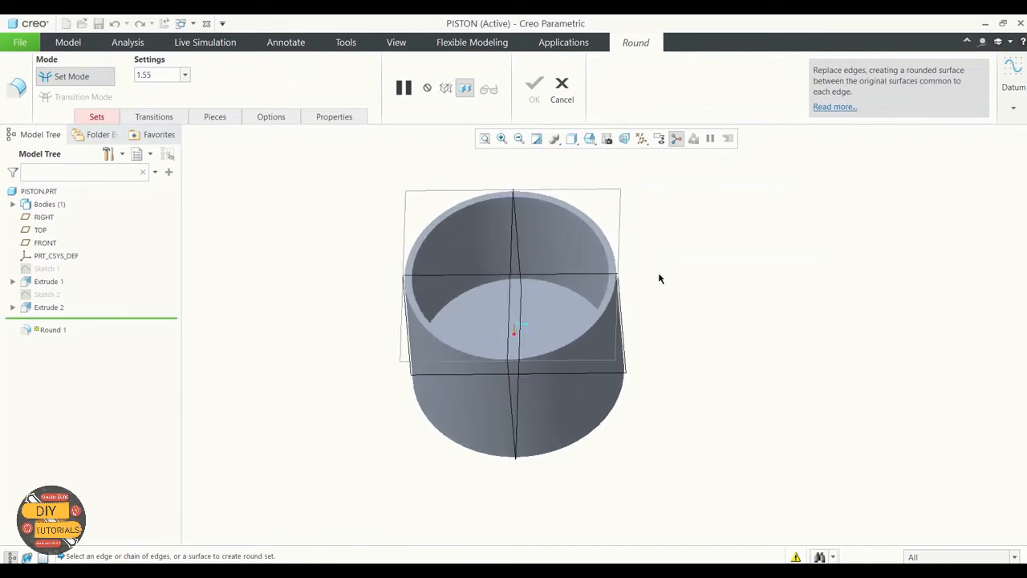
left_click(542, 285)
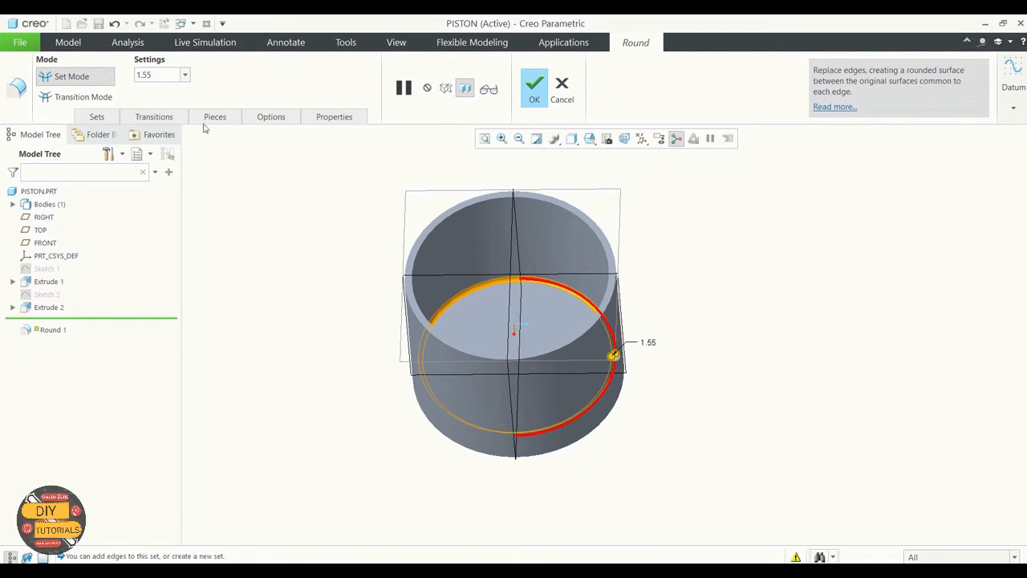
double_click(153, 74)
key("BackSpace")
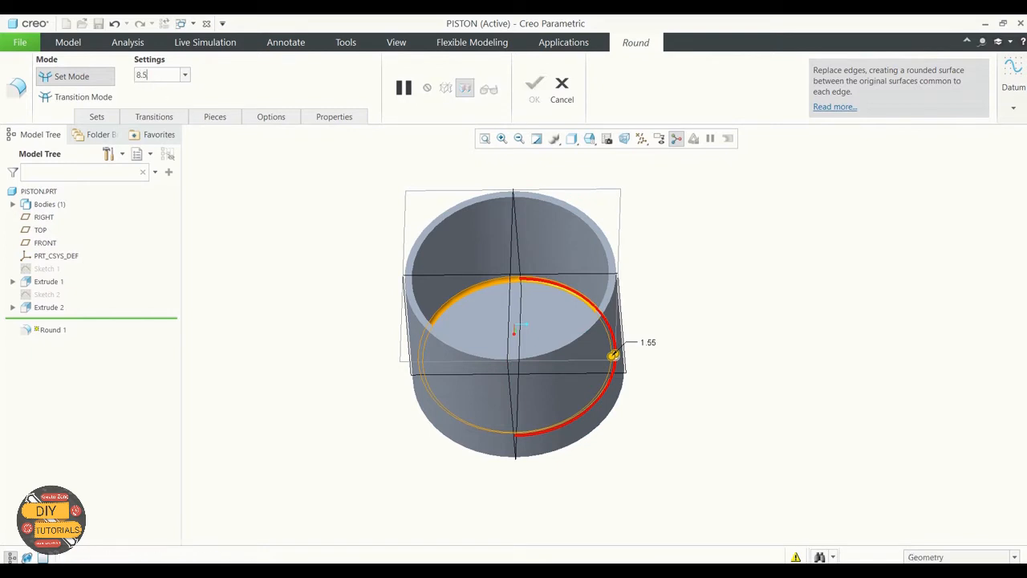
type("8.50")
key("Return")
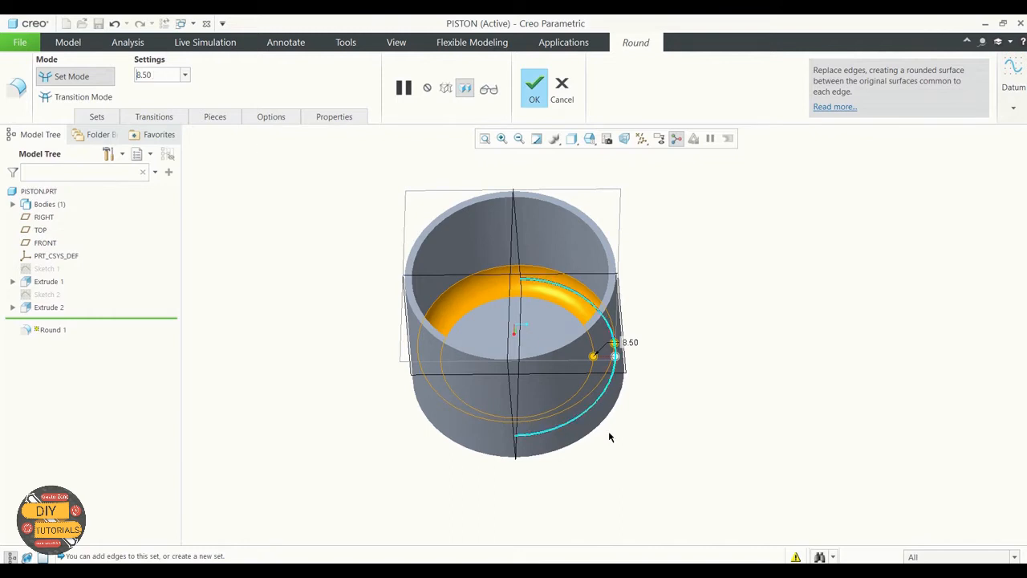
Step: Preview the round on the cavity's floor edge and examine its shape from several angles
middle_click_drag(681, 394, 662, 383)
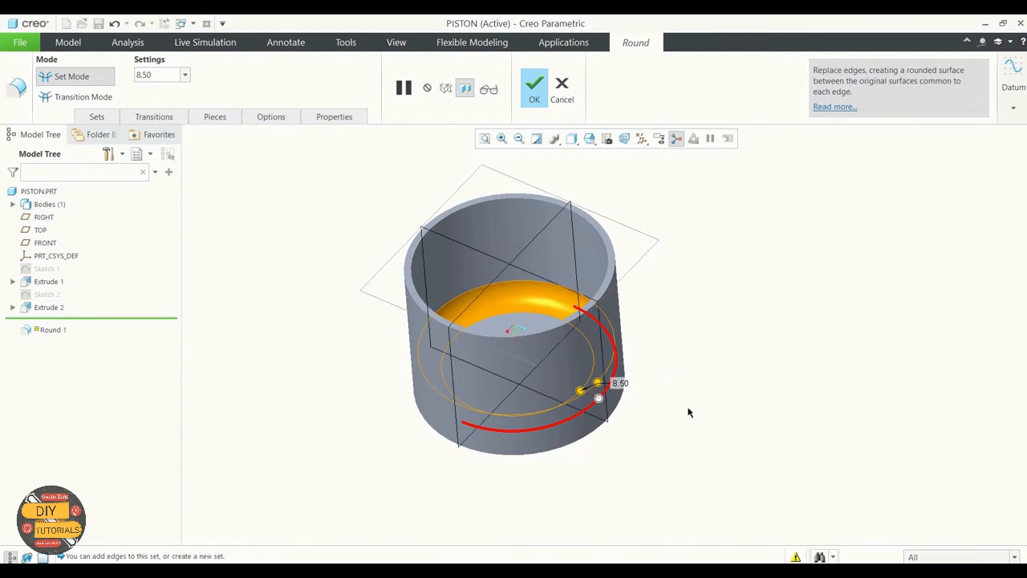
left_click(491, 89)
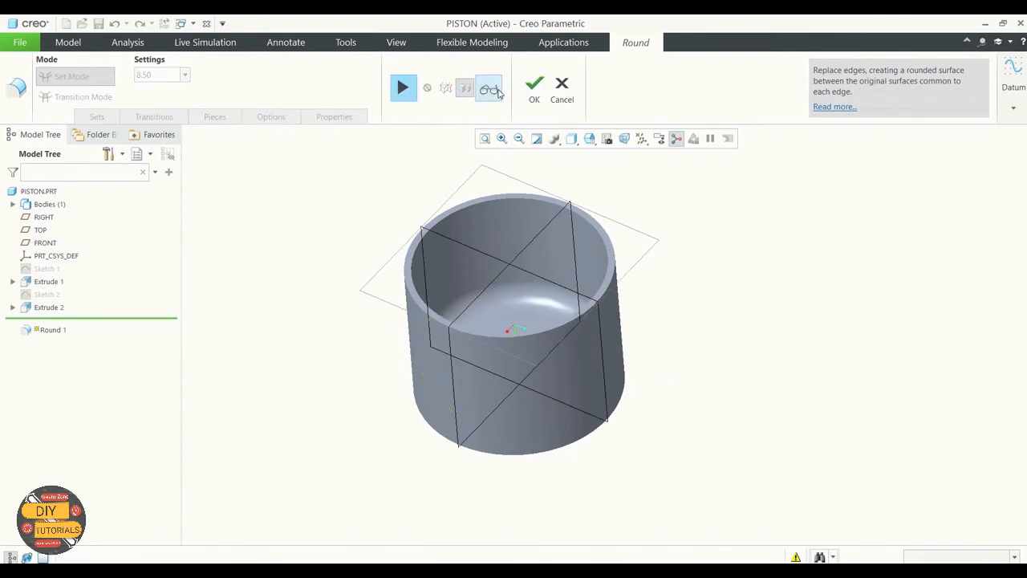
mouse_move(706, 316)
middle_mouse_down()
mouse_move(706, 355)
mouse_move(731, 346)
mouse_move(706, 321)
middle_mouse_up()
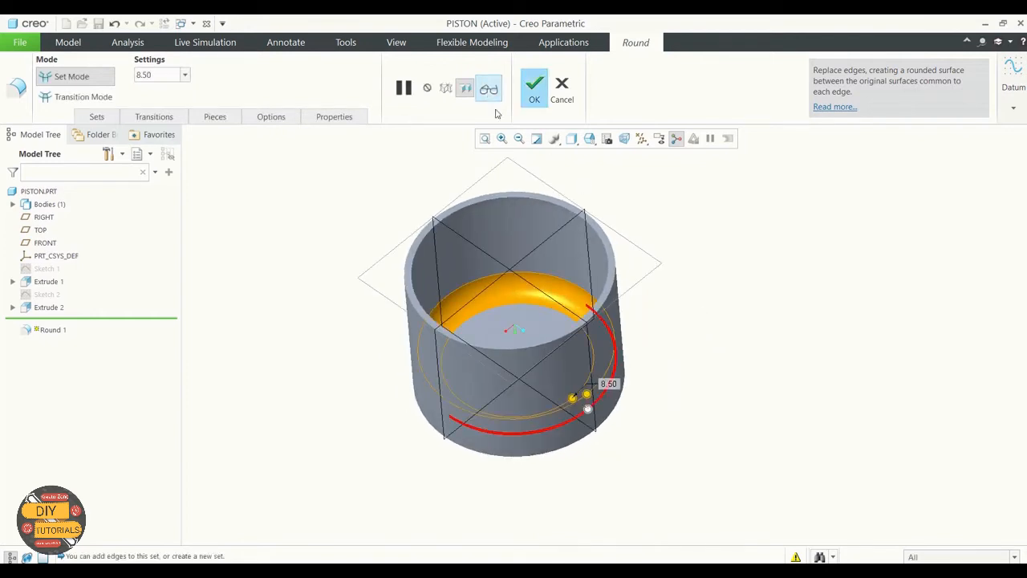
mouse_move(716, 317)
middle_mouse_down()
mouse_move(736, 344)
mouse_move(718, 301)
middle_mouse_up()
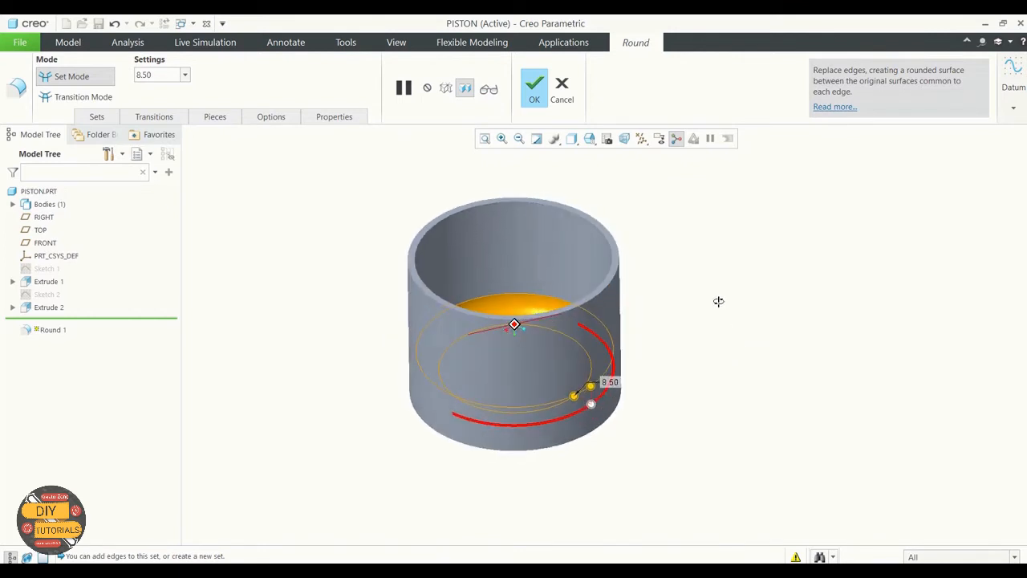
Step: Accept the round on the cavity's inner floor edge and clear the selection
left_click(534, 95)
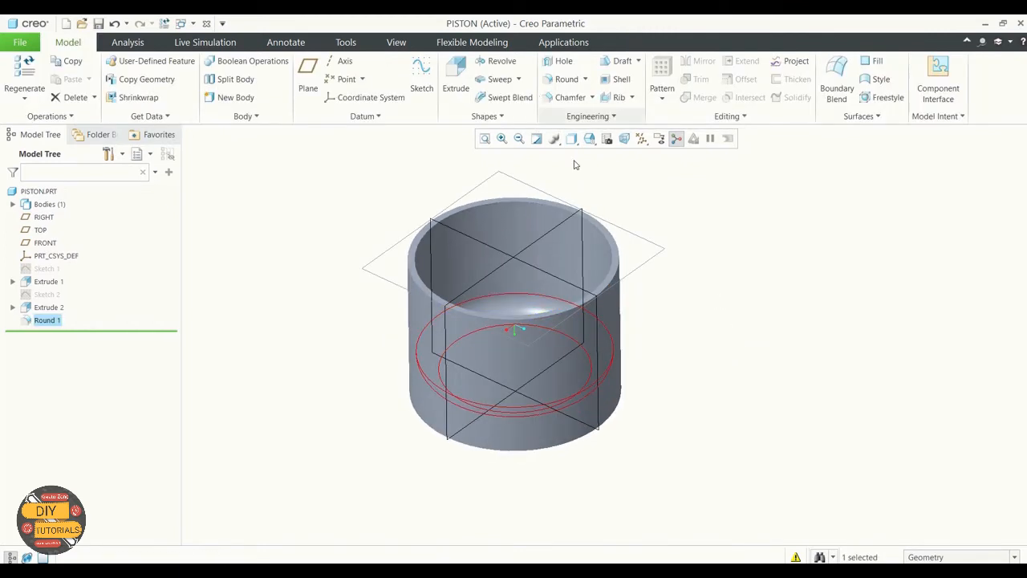
mouse_move(725, 326)
middle_mouse_down()
mouse_move(695, 376)
mouse_move(741, 364)
mouse_move(727, 333)
mouse_move(754, 314)
mouse_move(751, 297)
mouse_move(728, 341)
mouse_move(766, 332)
mouse_move(722, 360)
mouse_move(741, 305)
mouse_move(746, 319)
middle_mouse_up()
left_click(749, 321)
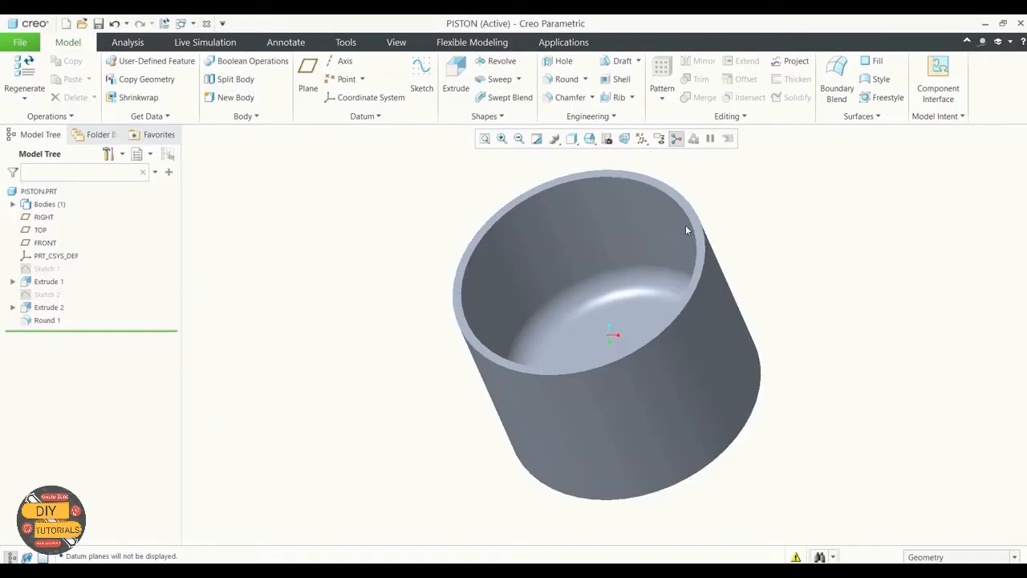
Step: Return the model to its default orientation and turn on the display of datum planes
left_click(589, 138)
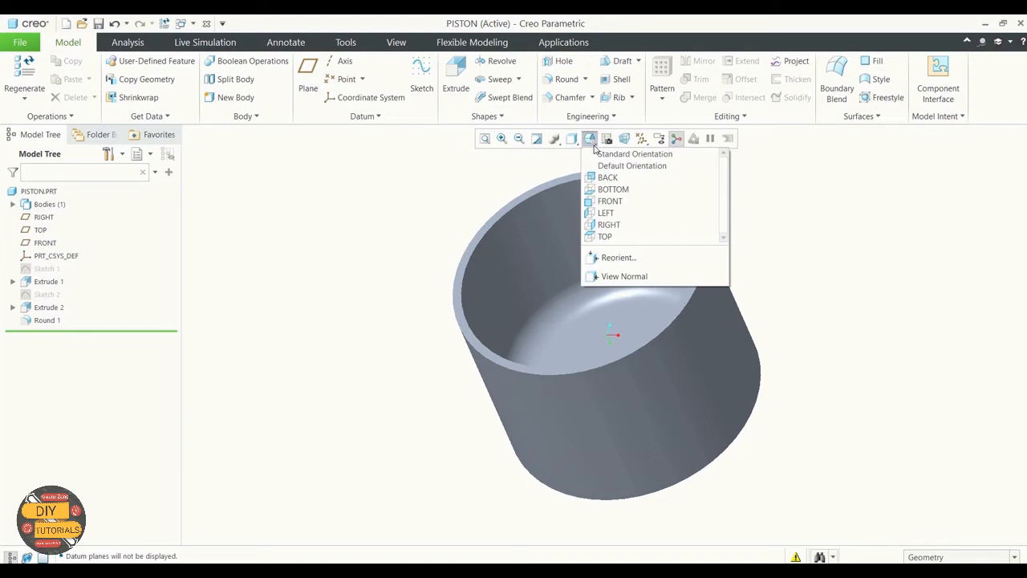
left_click(611, 164)
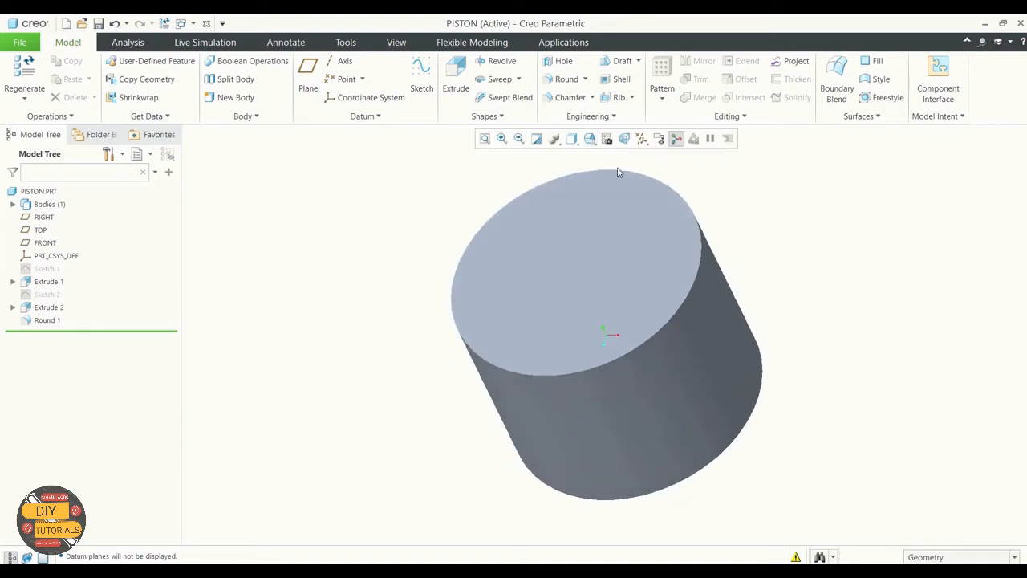
left_click(641, 138)
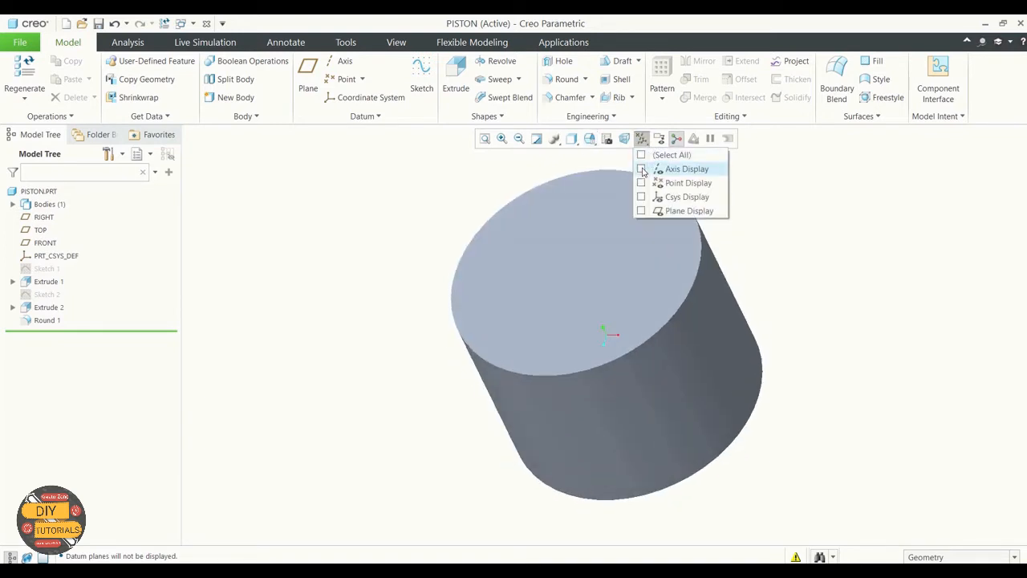
left_click(640, 211)
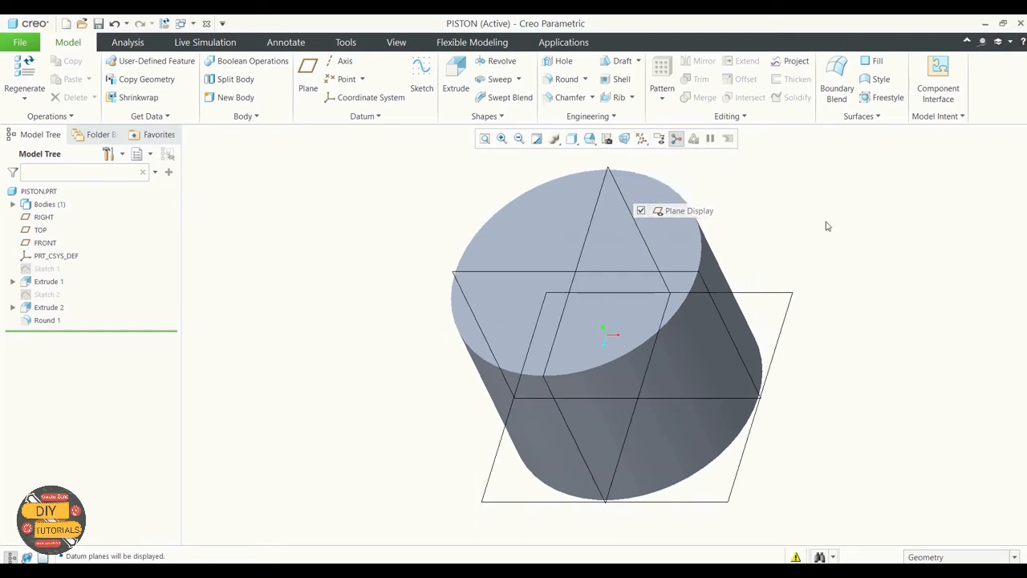
Step: Define a new datum plane offset 29.5 mm from the TOP plane toward the piston's closed end
left_click(311, 74)
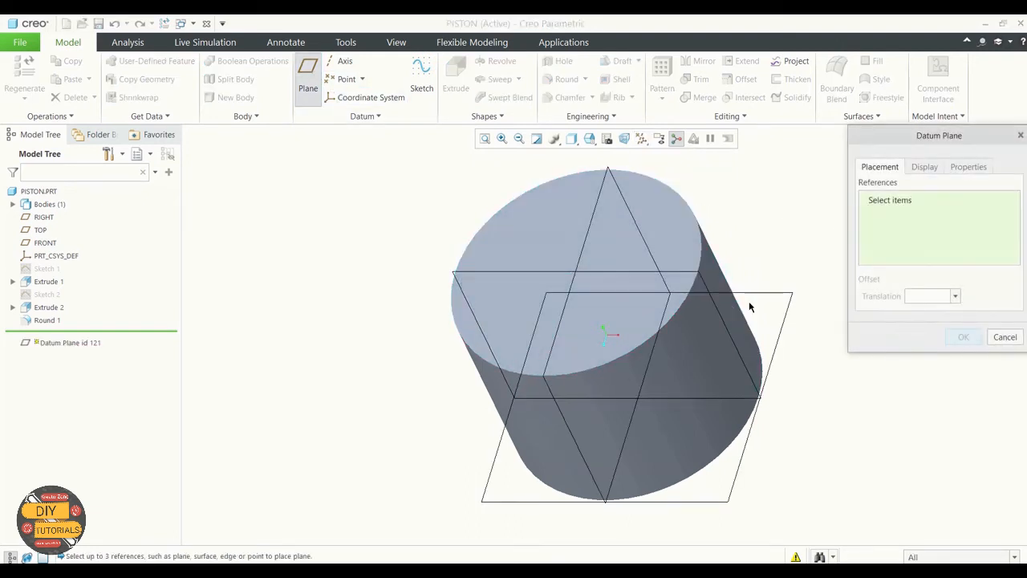
left_click(784, 324)
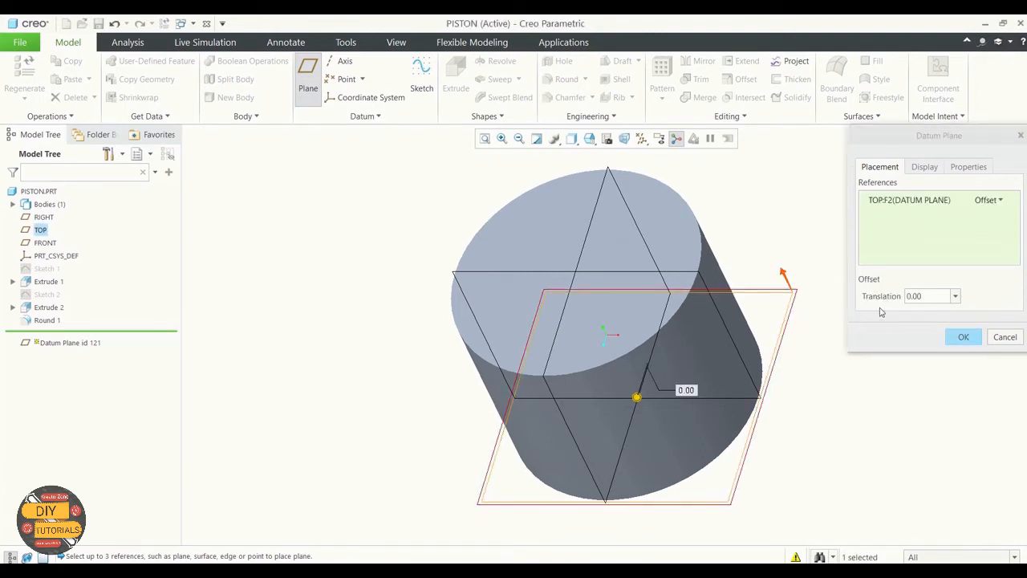
double_click(935, 296)
type("2")
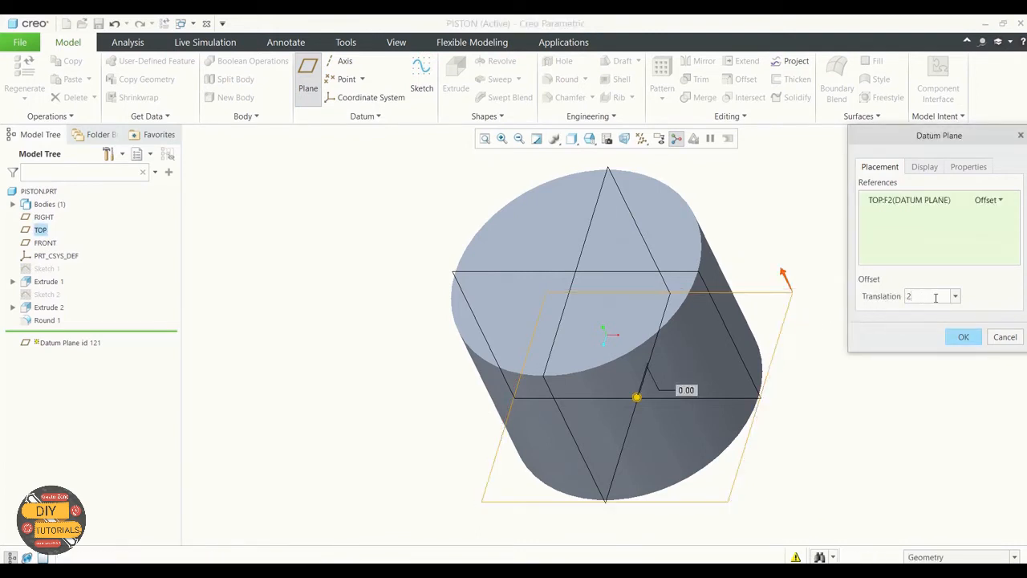
type("9.5")
key("Return")
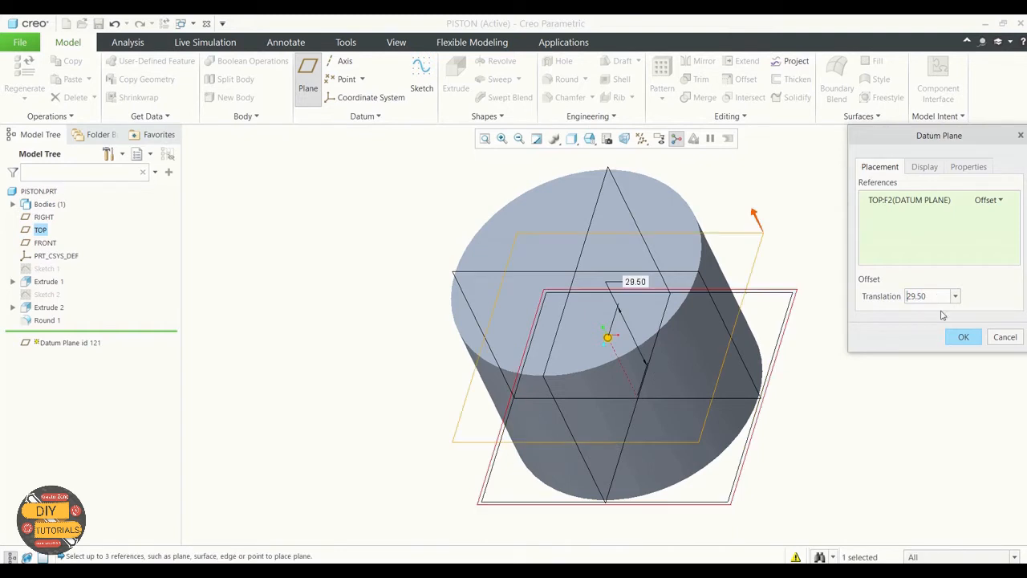
Step: Name the new datum plane PIN_PLN and finish creating it
left_click(927, 168)
left_click(968, 168)
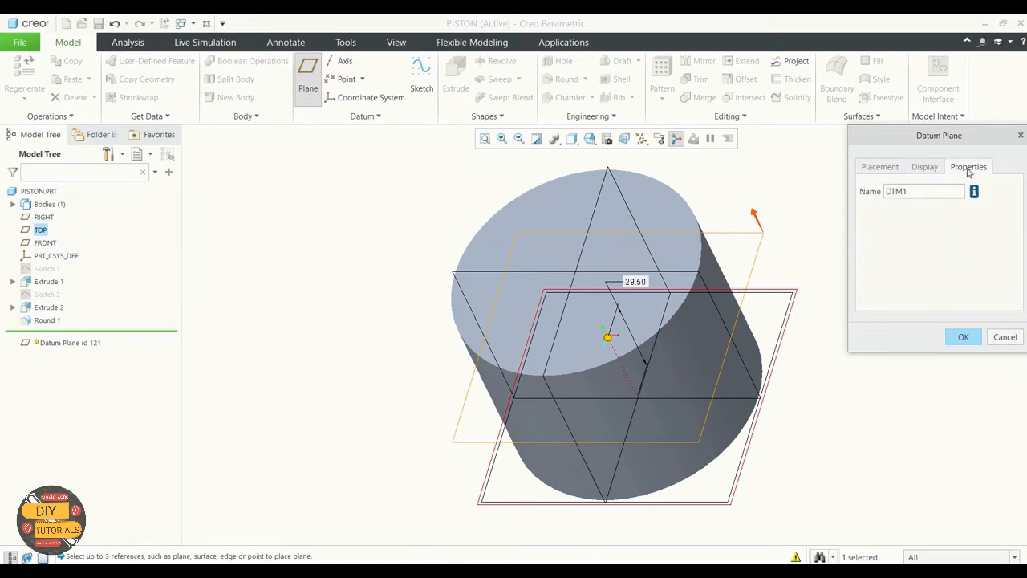
double_click(914, 193)
type("PIN_PLN")
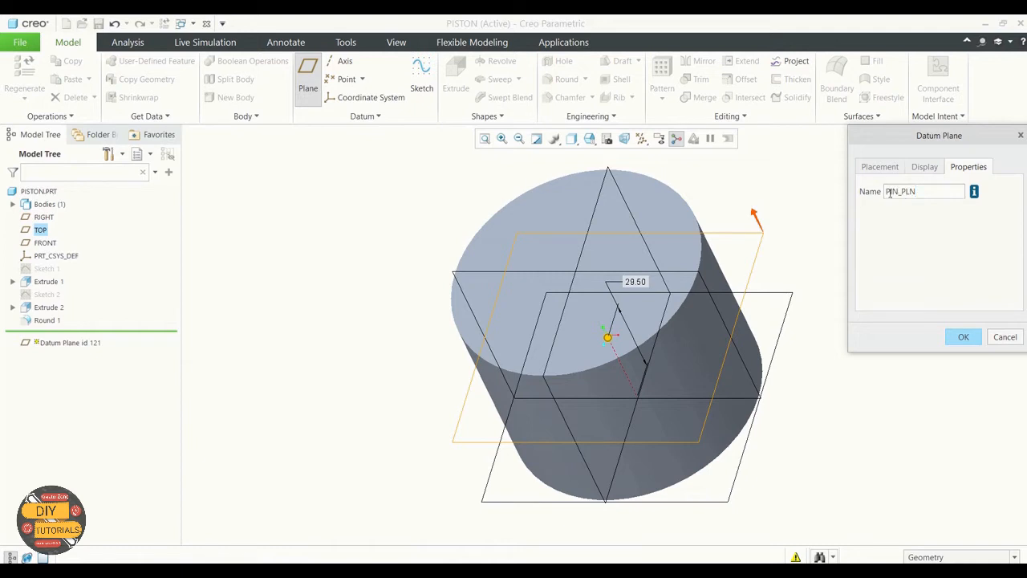
left_click(964, 338)
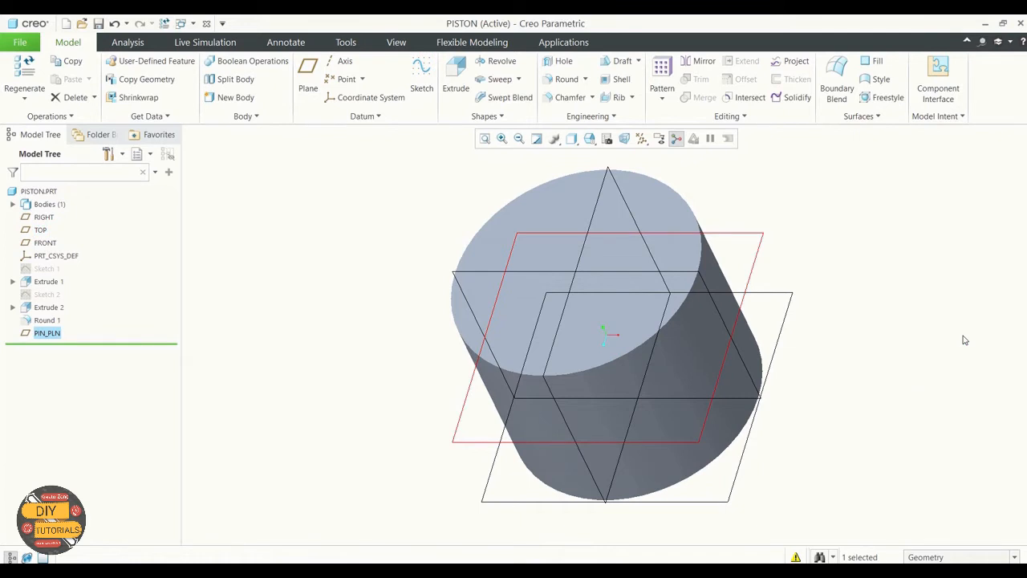
left_click(911, 279)
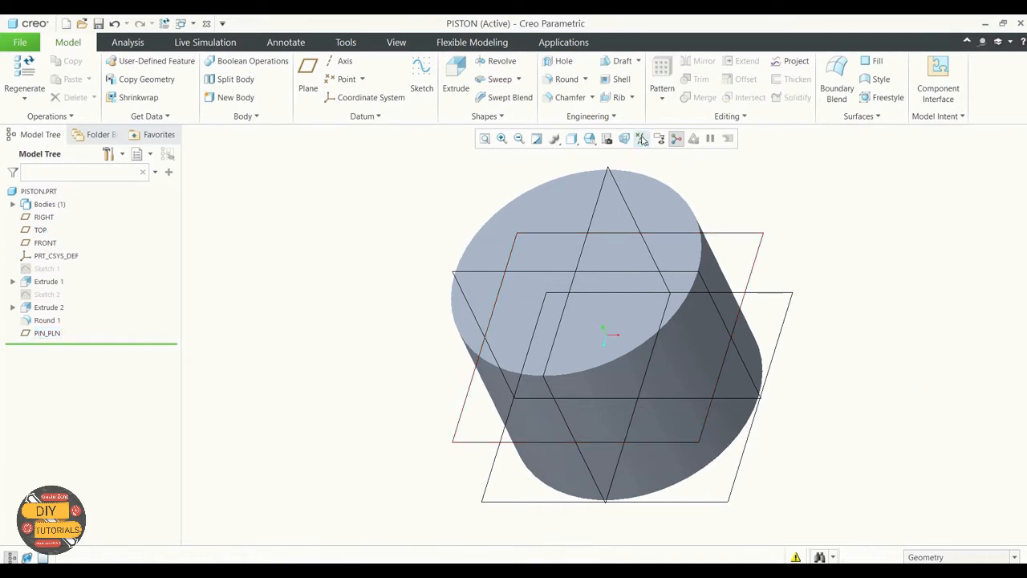
Step: Turn on axis display and create a datum axis through the intersection of the PIN_PLN and FRONT planes
left_click(641, 138)
left_click(642, 170)
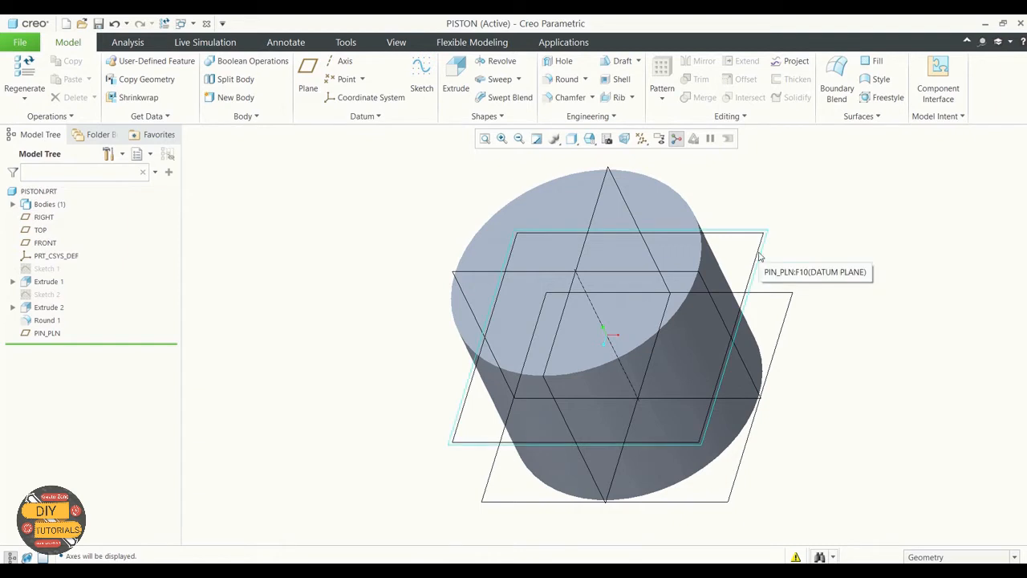
left_click(340, 61)
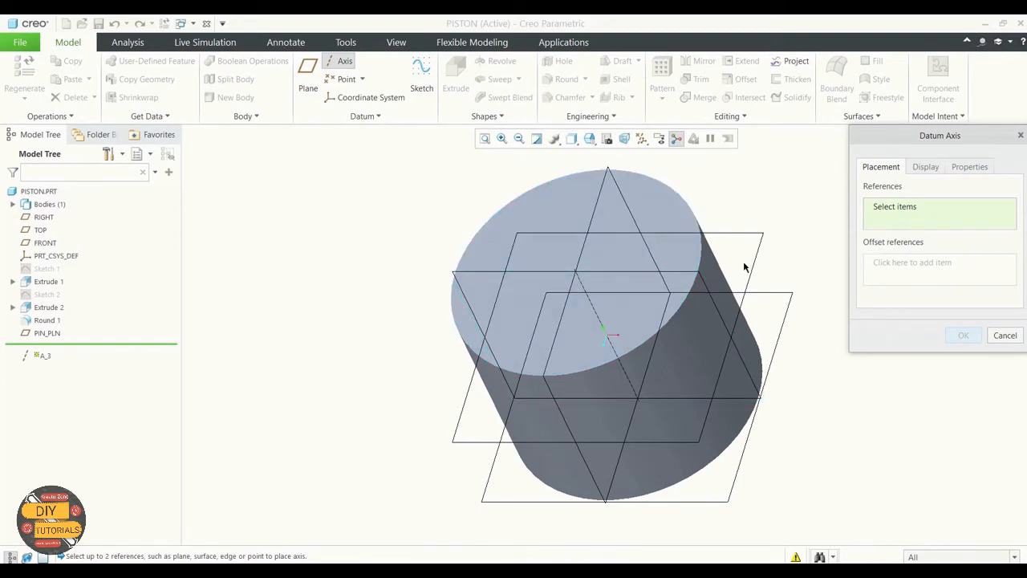
left_click(892, 207)
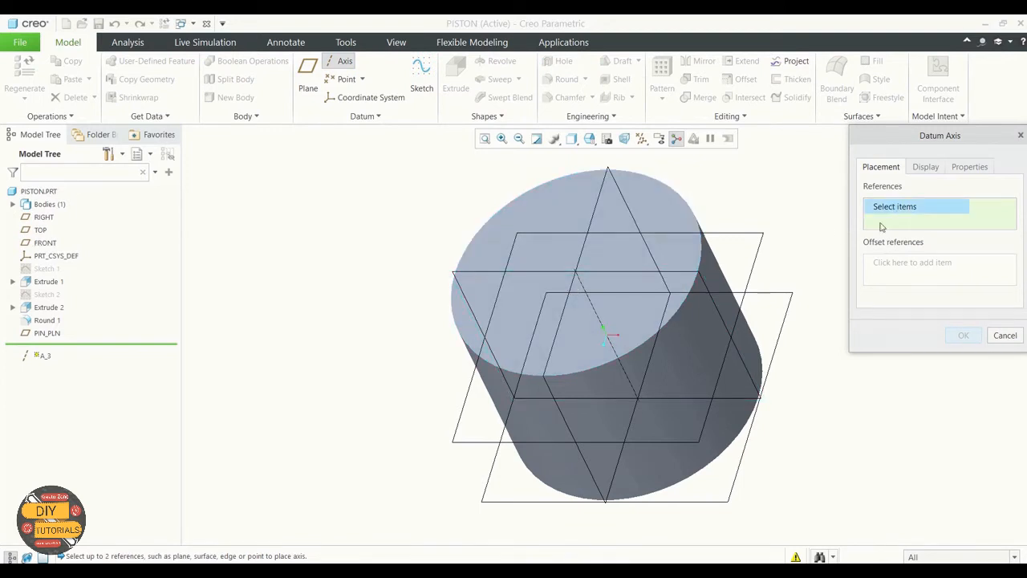
left_click(757, 259)
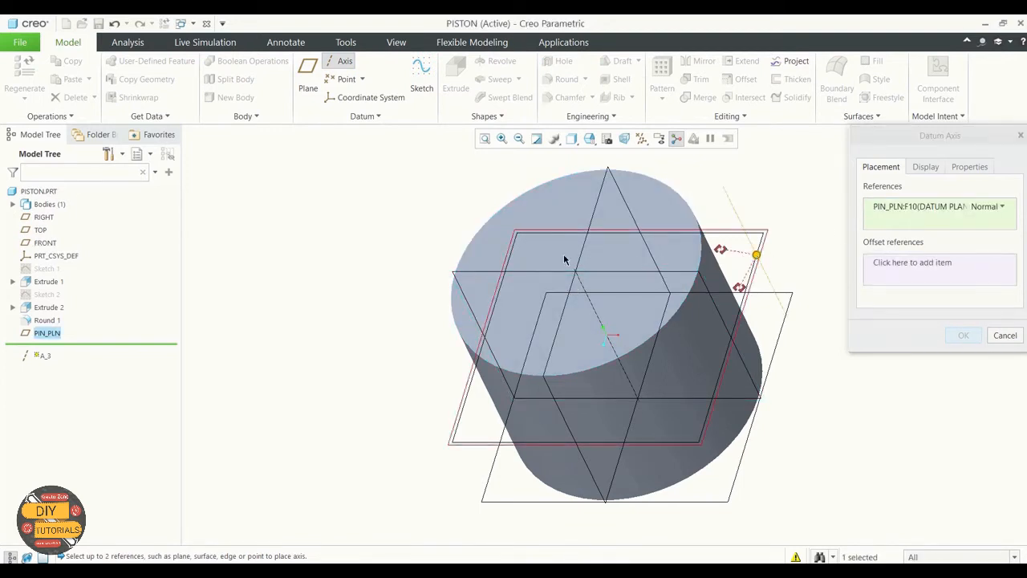
left_click(41, 245, "ctrl")
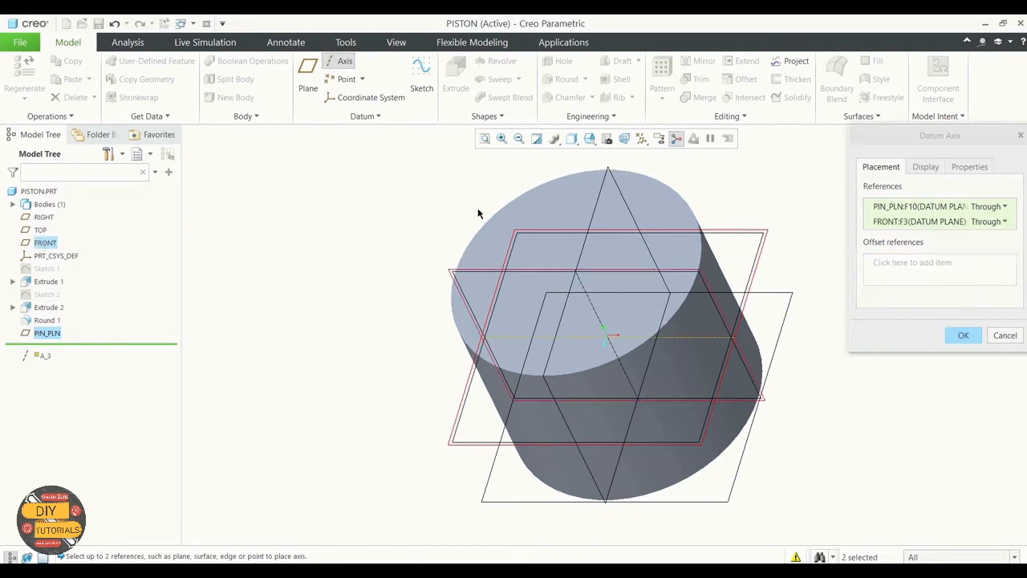
left_click(962, 336)
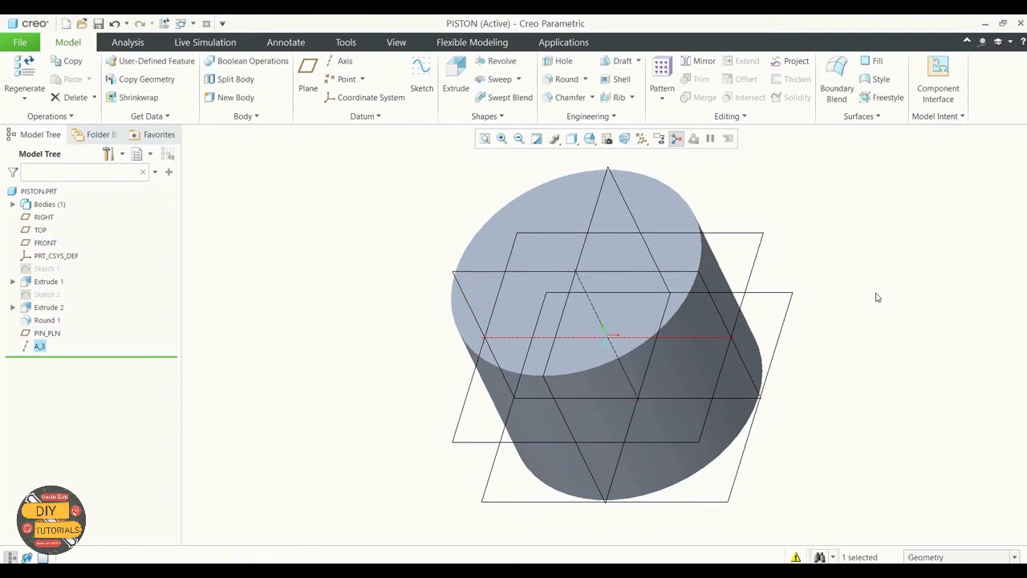
mouse_move(875, 296)
middle_mouse_down()
mouse_move(886, 261)
mouse_move(835, 273)
mouse_move(880, 261)
mouse_move(880, 281)
mouse_move(894, 280)
middle_mouse_up()
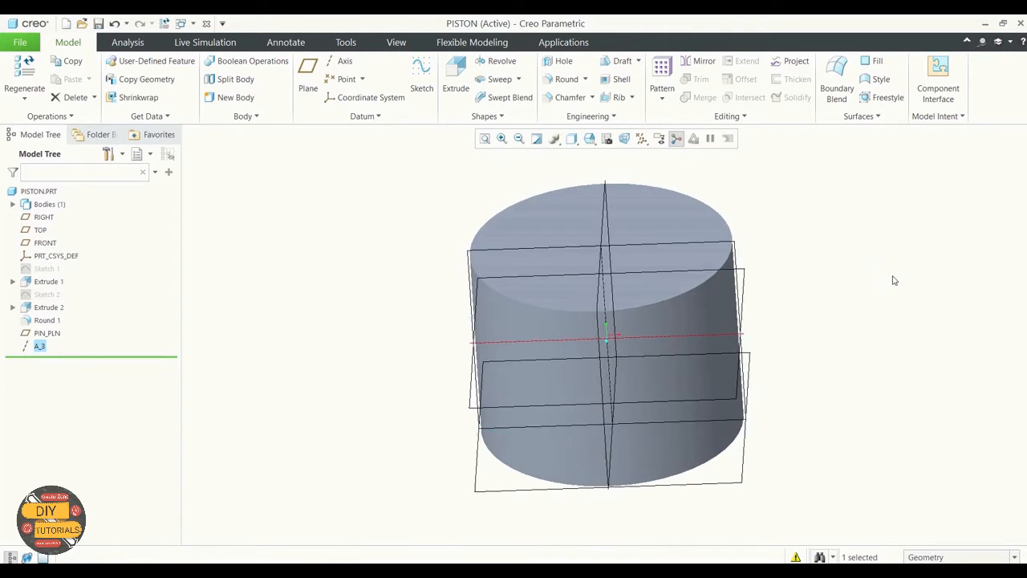
left_click(297, 306)
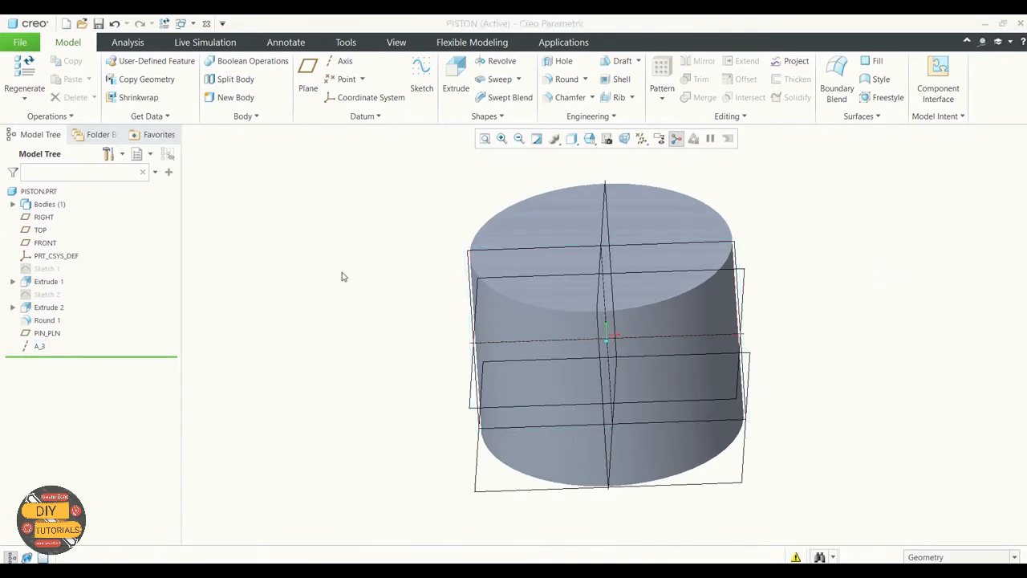
Step: Edit the definition of the new datum axis and rename it PIN_AXIS
left_click(40, 347)
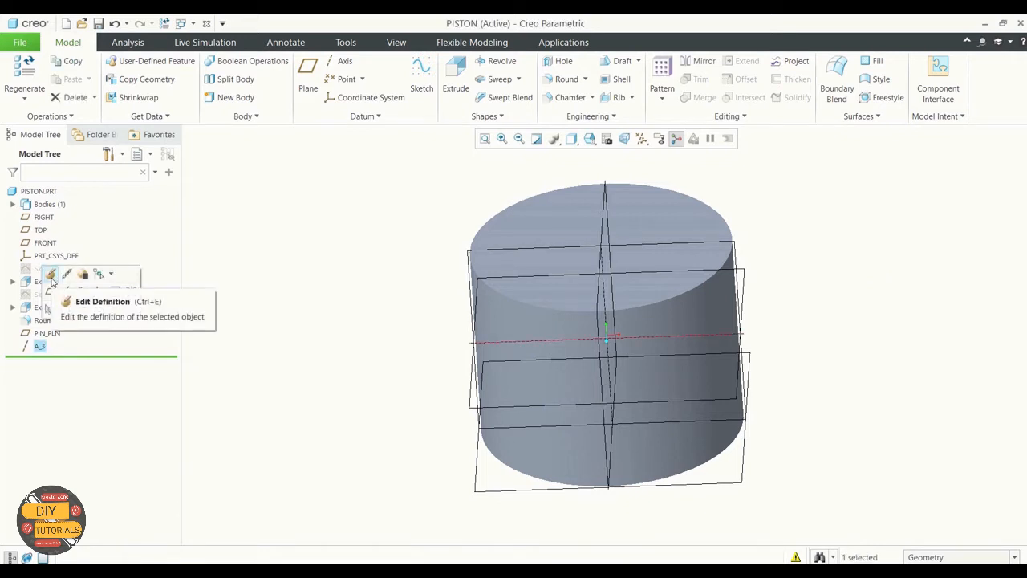
left_click(51, 276)
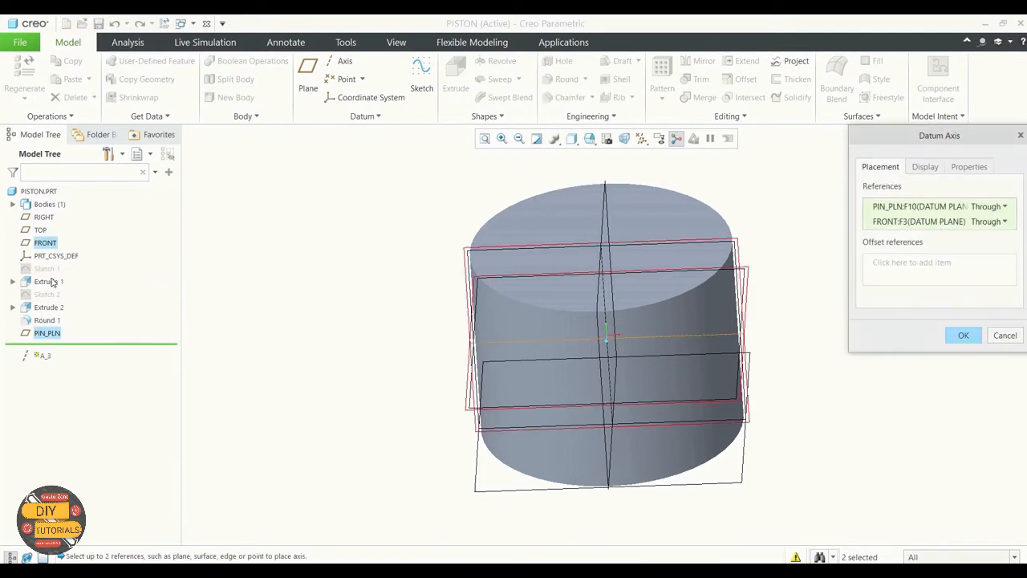
left_click(925, 167)
left_click(966, 166)
double_click(935, 197)
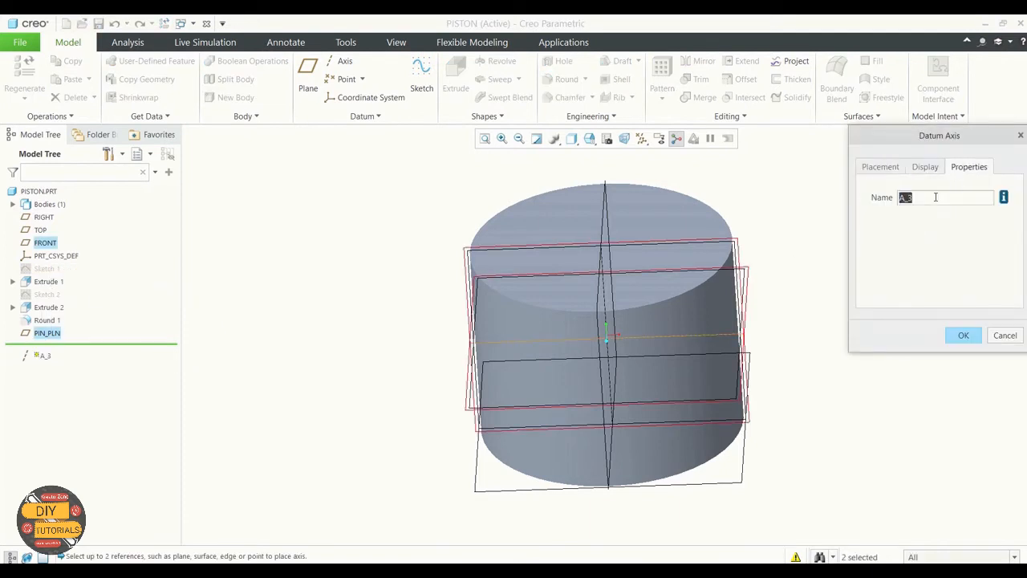
key("BackSpace")
type("PIN_AXIS")
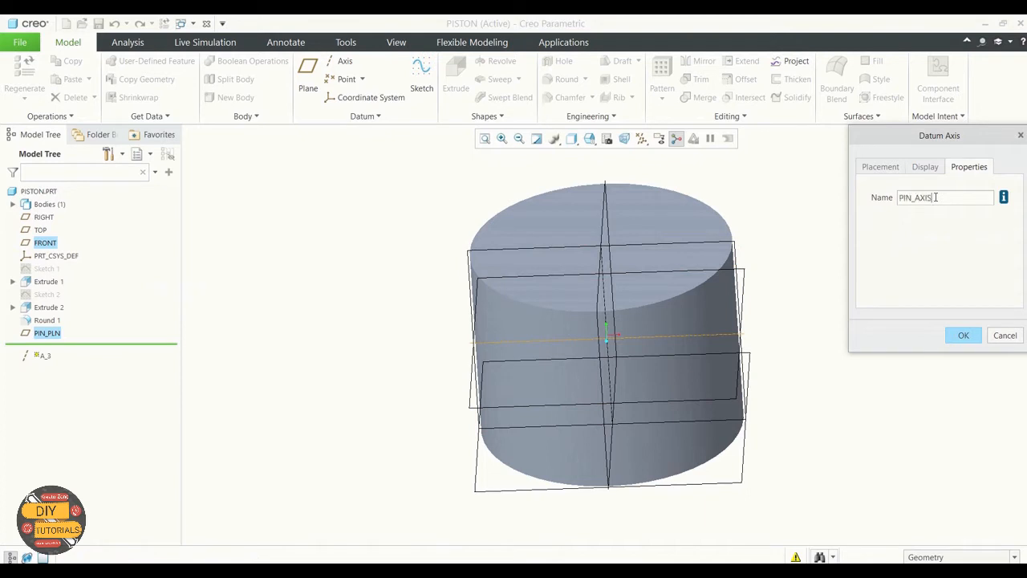
left_click(966, 335)
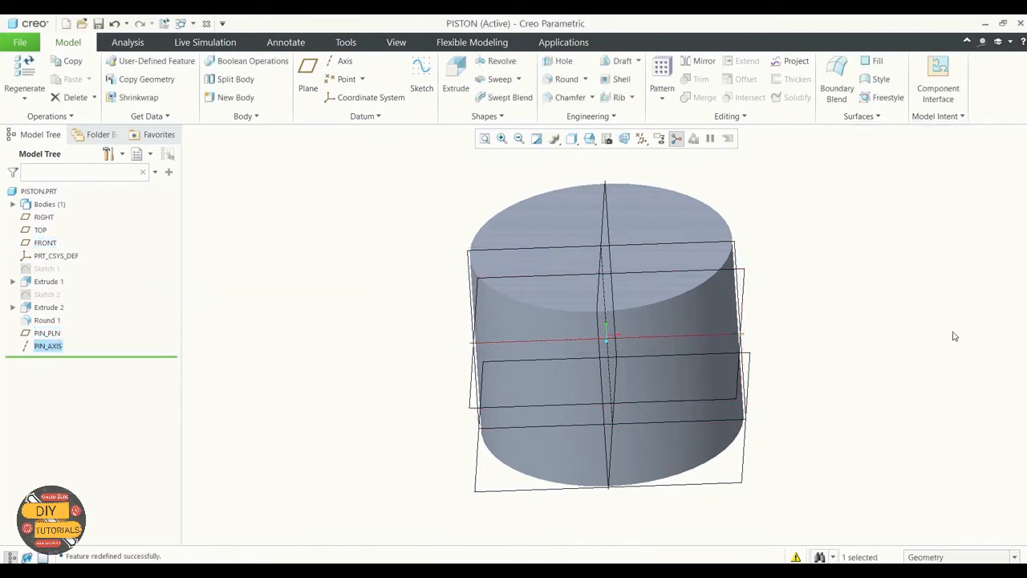
left_click(872, 297)
Step: Restore the default orientation of the model and save the part
mouse_move(872, 248)
middle_mouse_down()
mouse_move(859, 243)
mouse_move(872, 265)
middle_mouse_up()
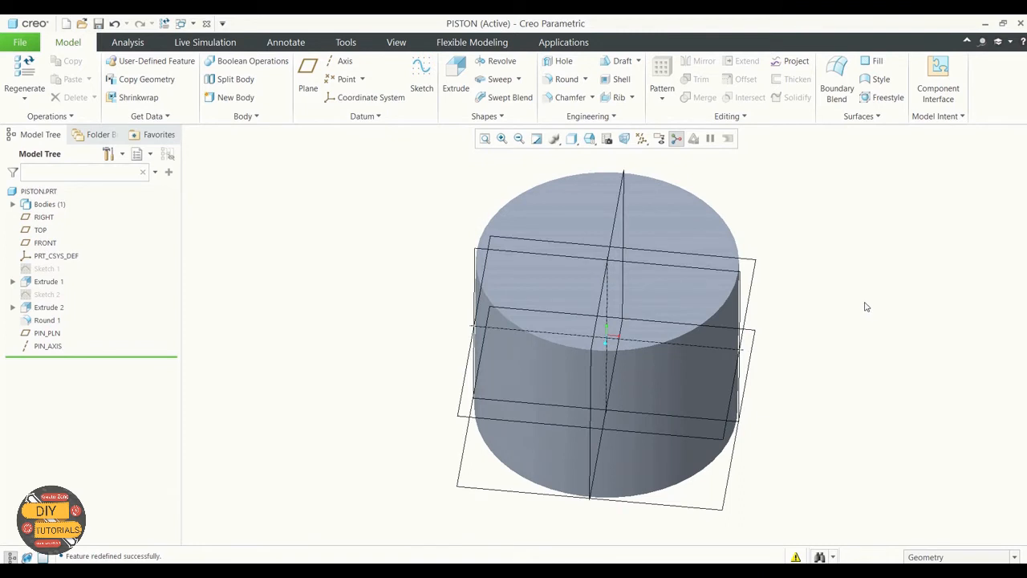
left_click(590, 138)
left_click(602, 164)
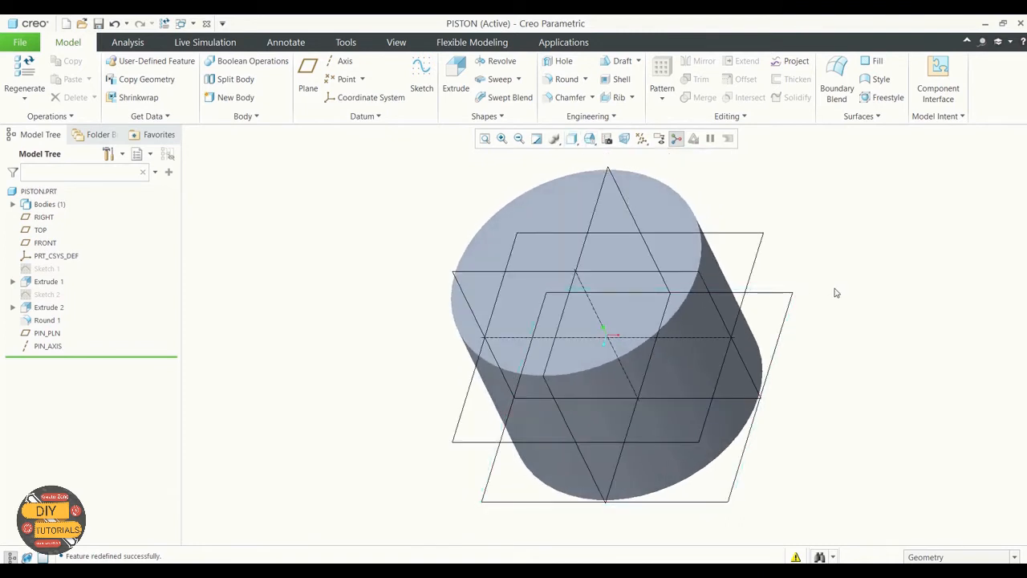
key("ctrl+s")
Step: Start a sketch on the FRONT plane with the RIGHT plane as the right-facing reference, viewed normal to the sketch
left_click(420, 87)
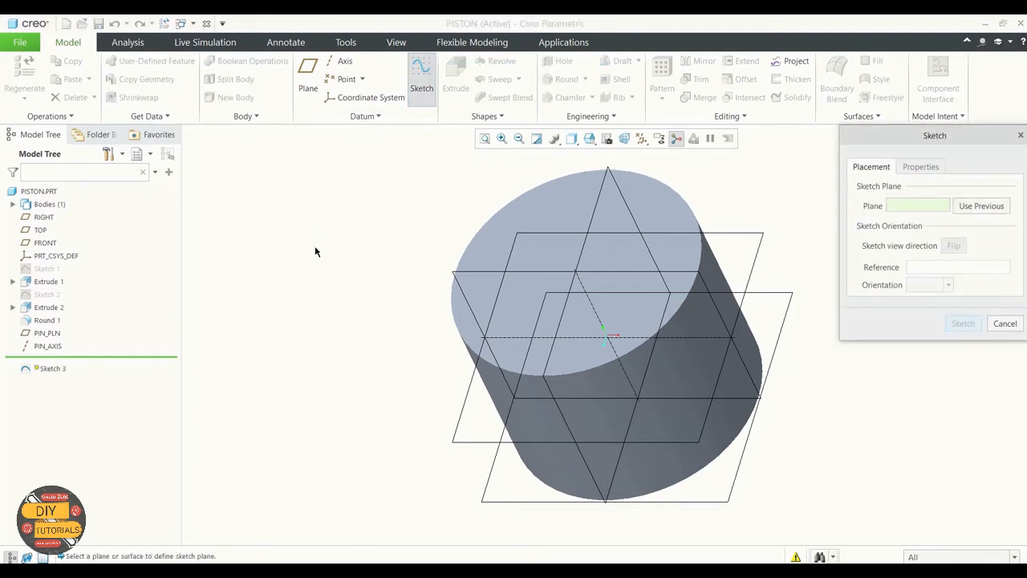
left_click(43, 217)
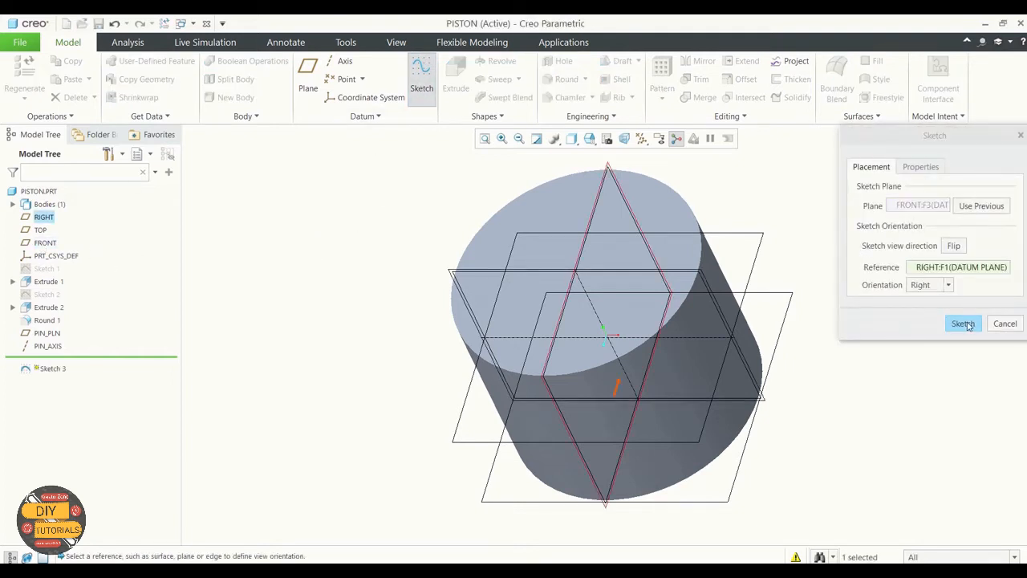
left_click(967, 325)
left_click(632, 139)
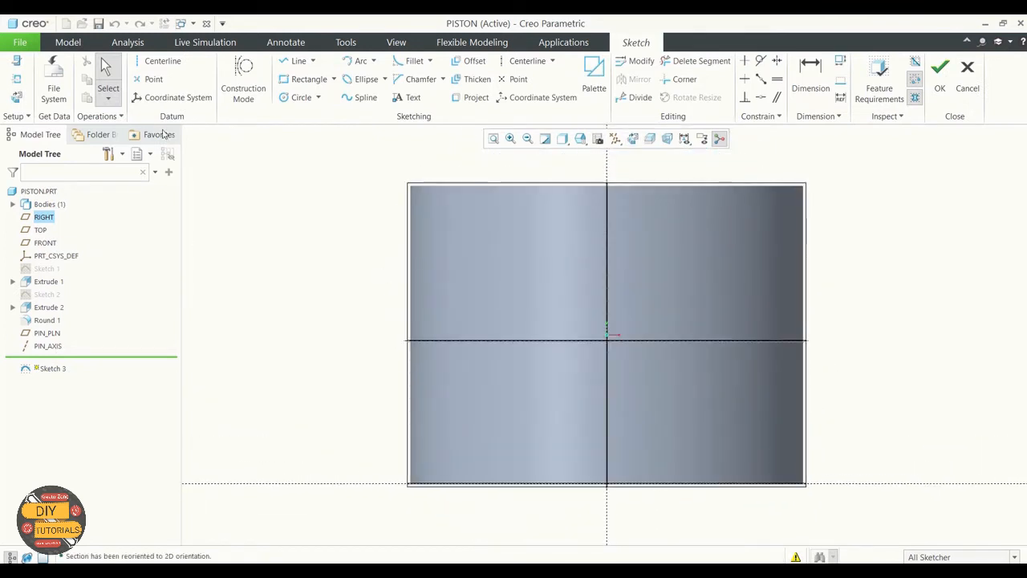
Step: Add PIN_AXIS as a reference for the sketch
left_click(17, 83)
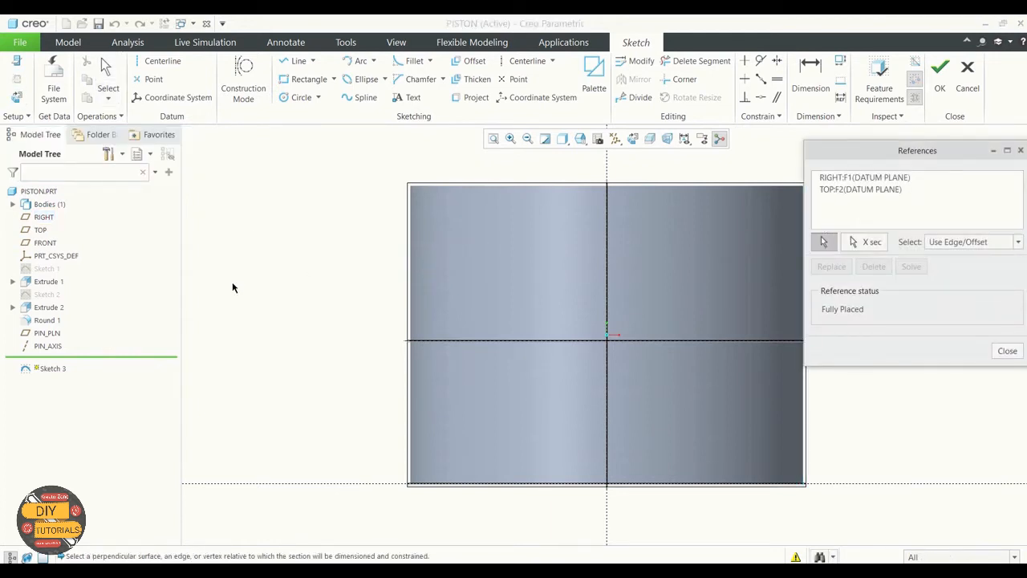
left_click(48, 347)
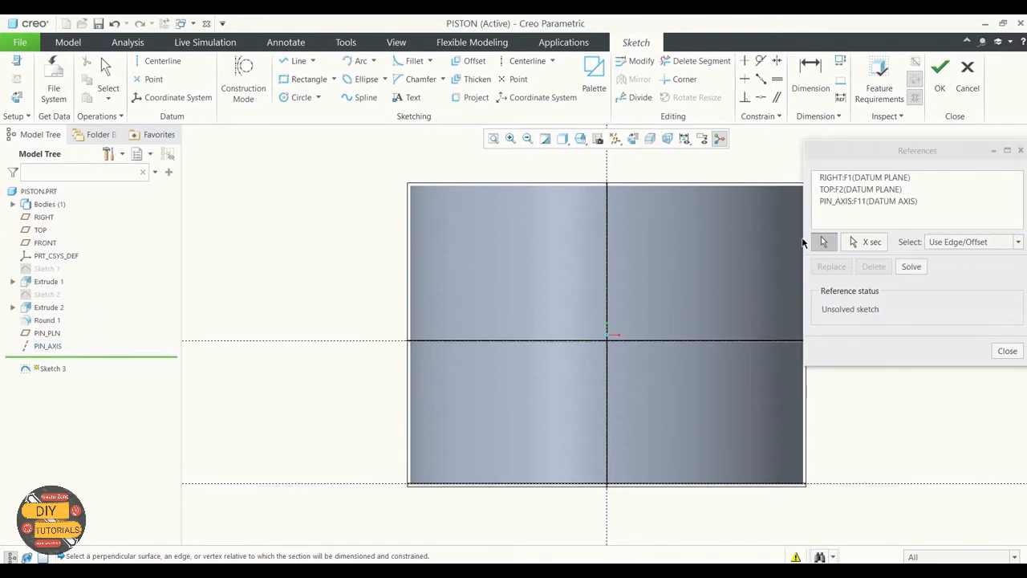
left_click(1004, 351)
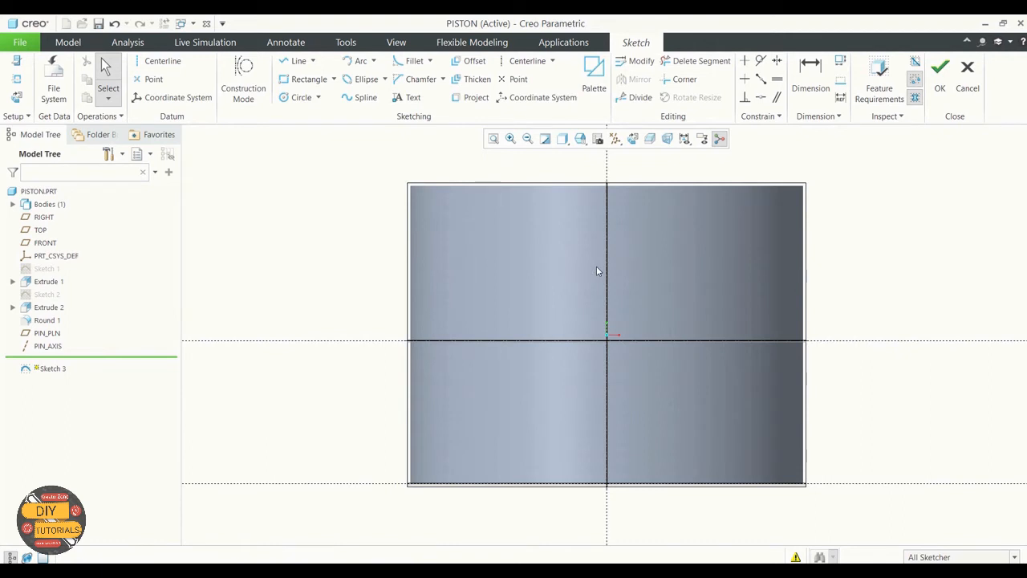
Step: Sketch a closed trapezoid inside the right wall across the PIN_AXIS reference, about 6.7 mm wide, with vertical sides about 15.6 and 22.7 mm long
left_click(298, 61)
left_click(424, 275)
left_click(790, 276)
middle_click(764, 296)
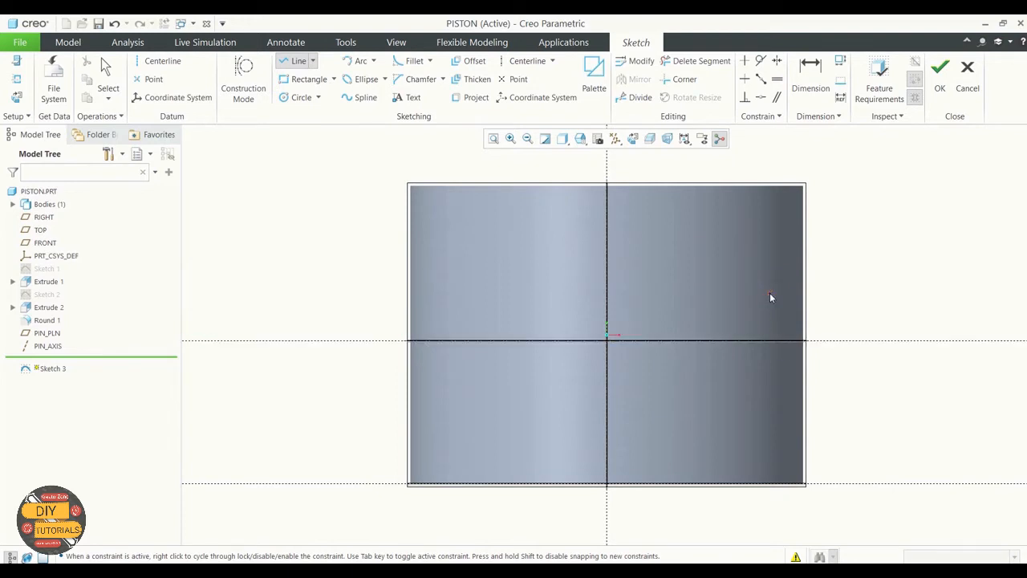
left_click(769, 293)
left_click(777, 408)
left_click(737, 385)
left_click(737, 310)
left_click(768, 294)
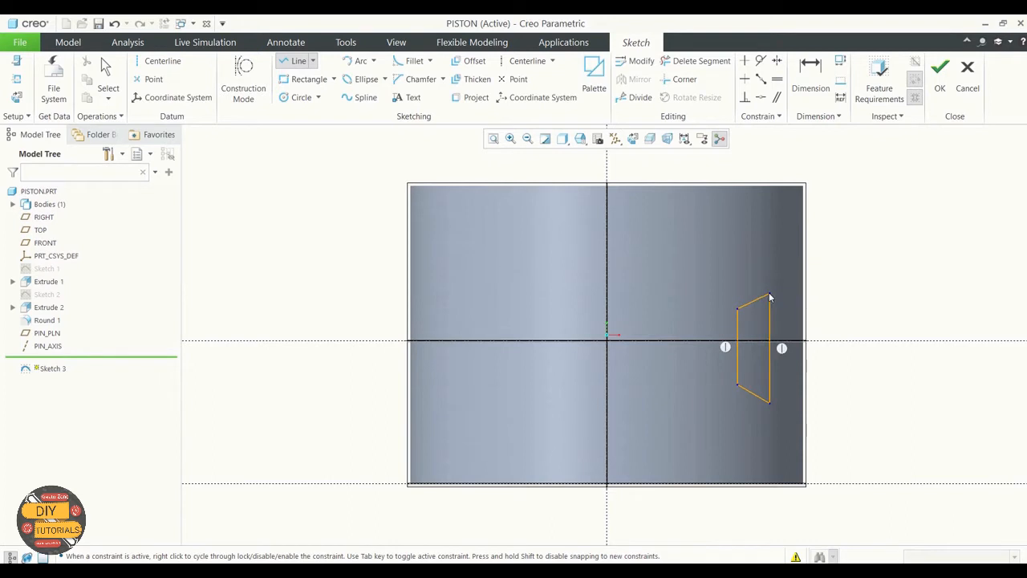
middle_click(856, 279)
left_click(111, 71)
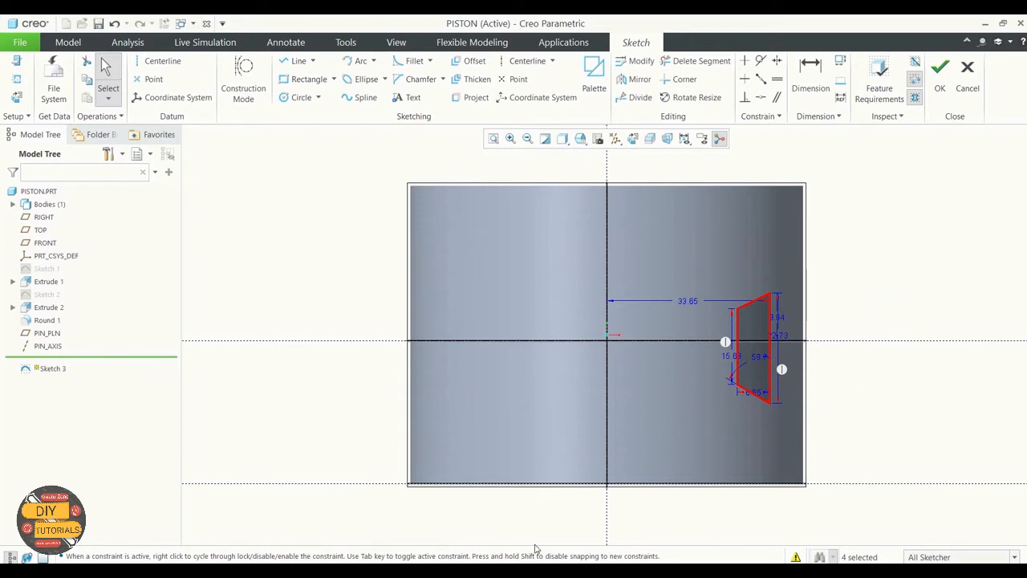
Step: Move the trapezoid's outer-side length dimension and its offset dimension from the horizontal reference clear of the profile
left_click(783, 338)
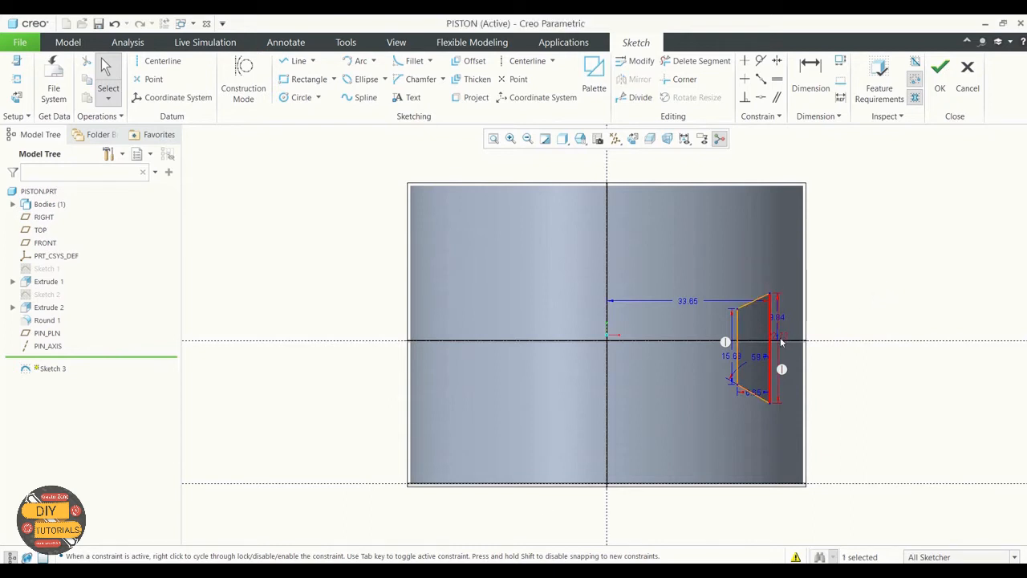
left_click_drag(784, 337, 848, 340)
left_click(783, 320)
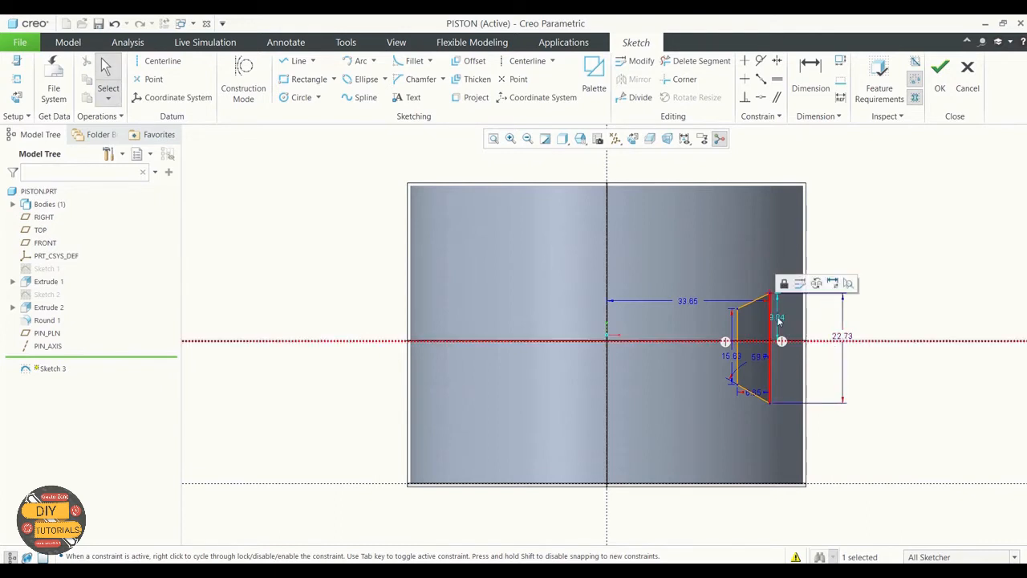
left_click_drag(782, 320, 813, 320)
left_click(864, 344)
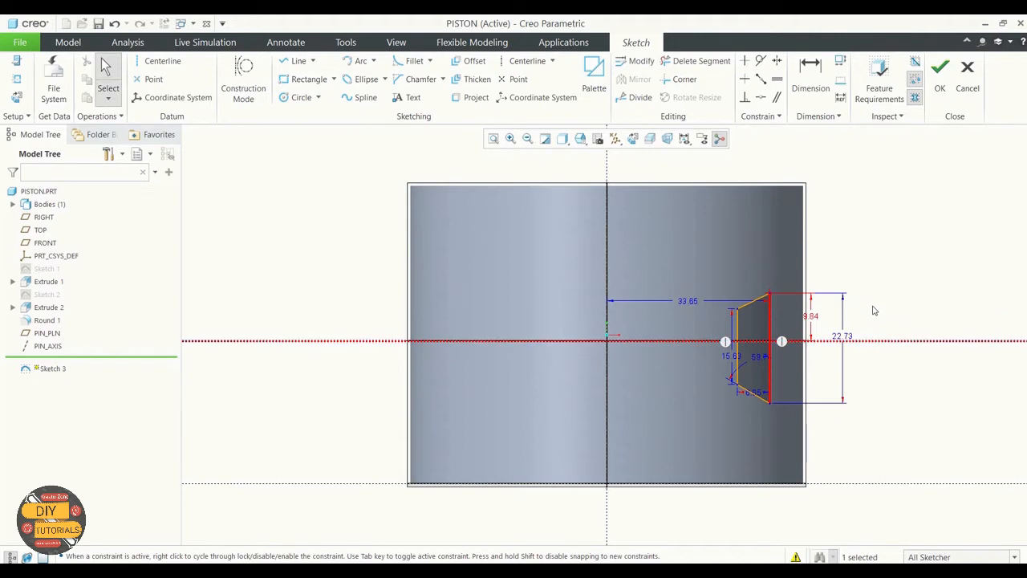
left_click(873, 310)
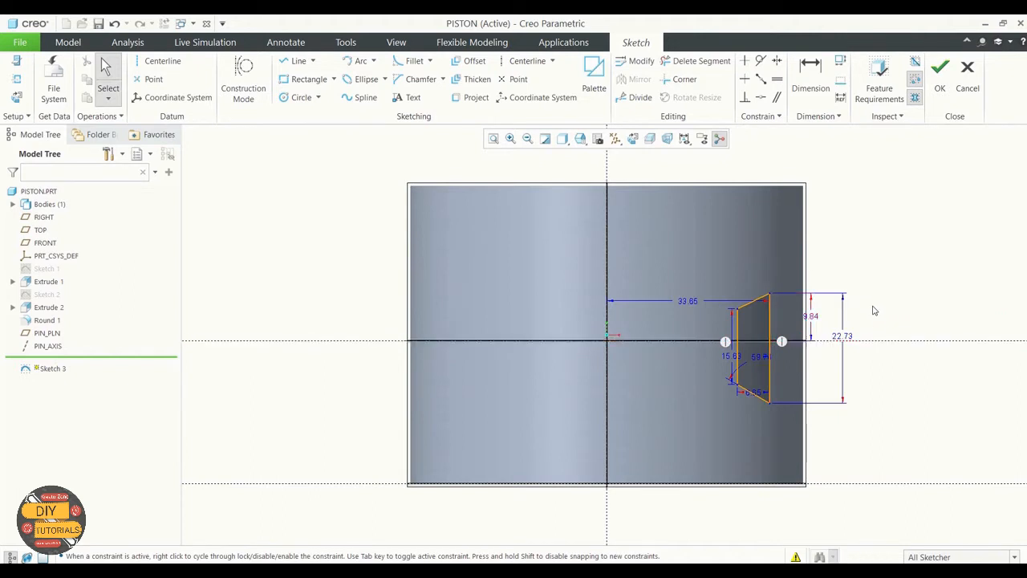
Step: Set the upper outer corner's height above the horizontal reference to 13.67 mm and the outer side's length to 33.08 mm
double_click(811, 318)
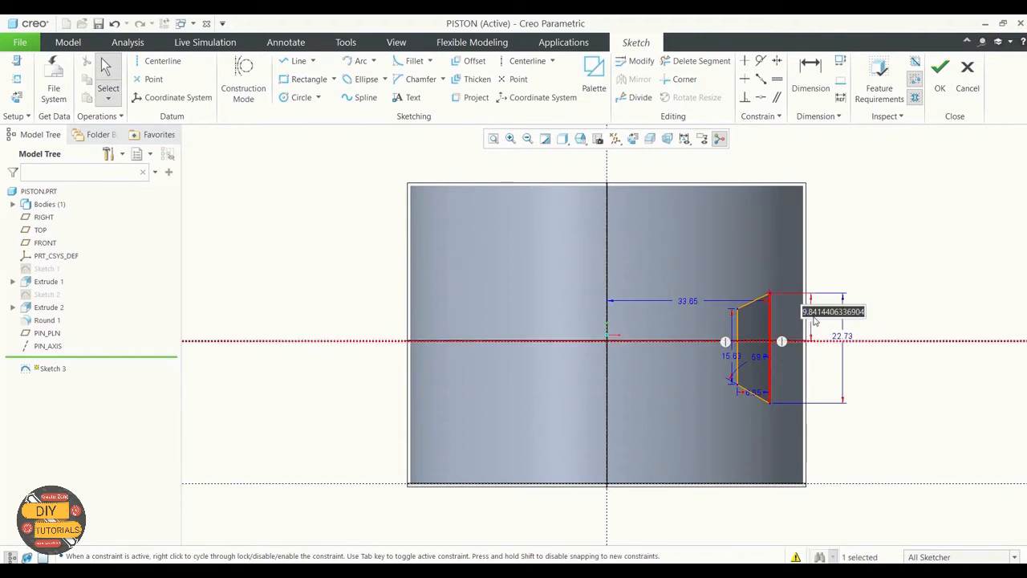
type("13.")
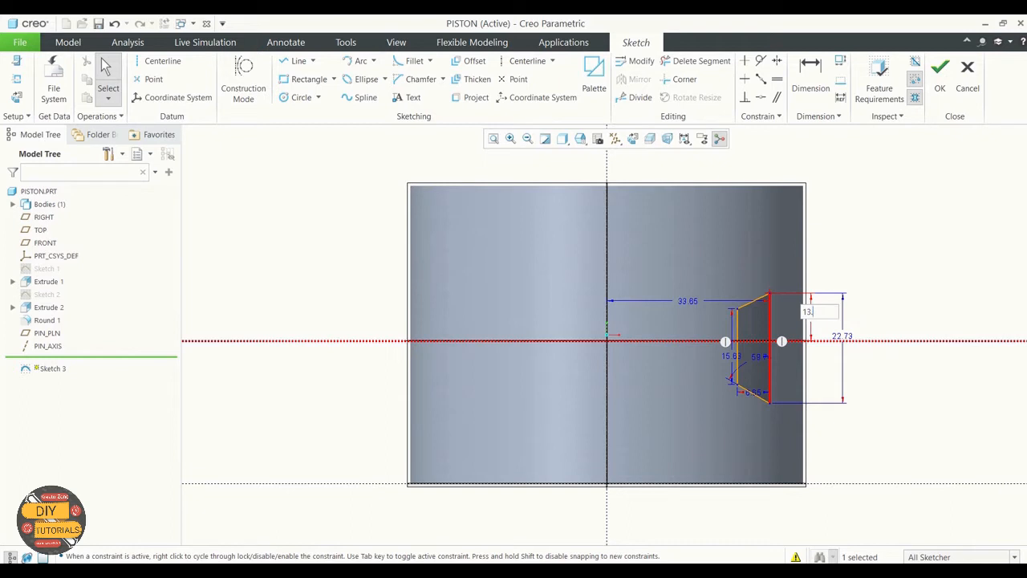
type("67")
key("Return")
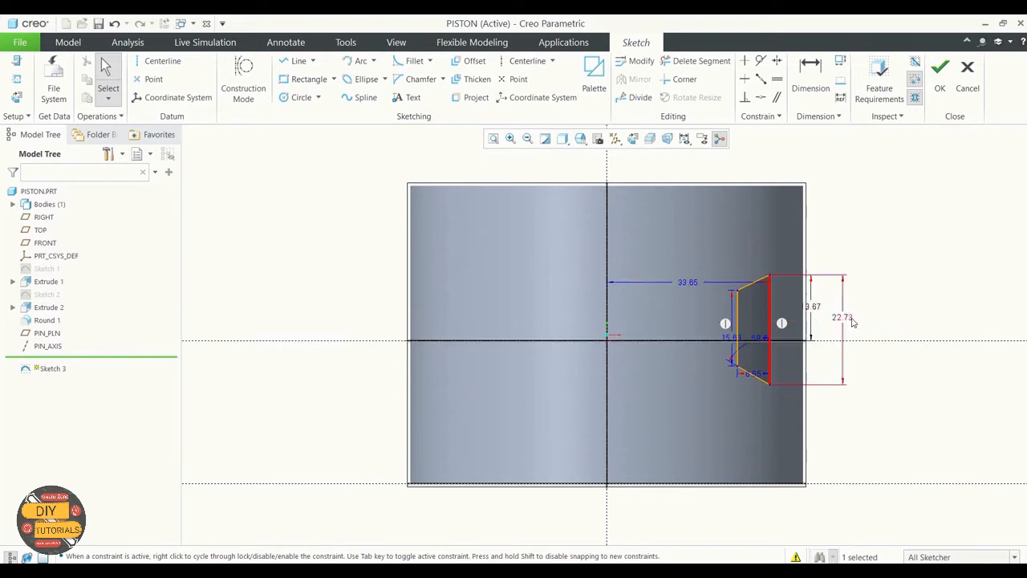
double_click(849, 318)
type("33.08")
key("Return")
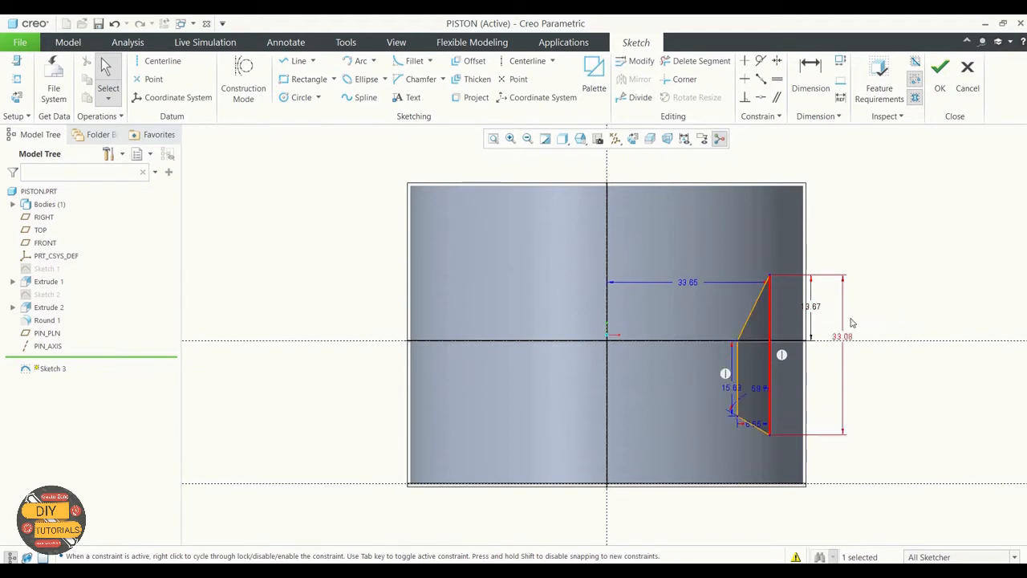
left_click(900, 310)
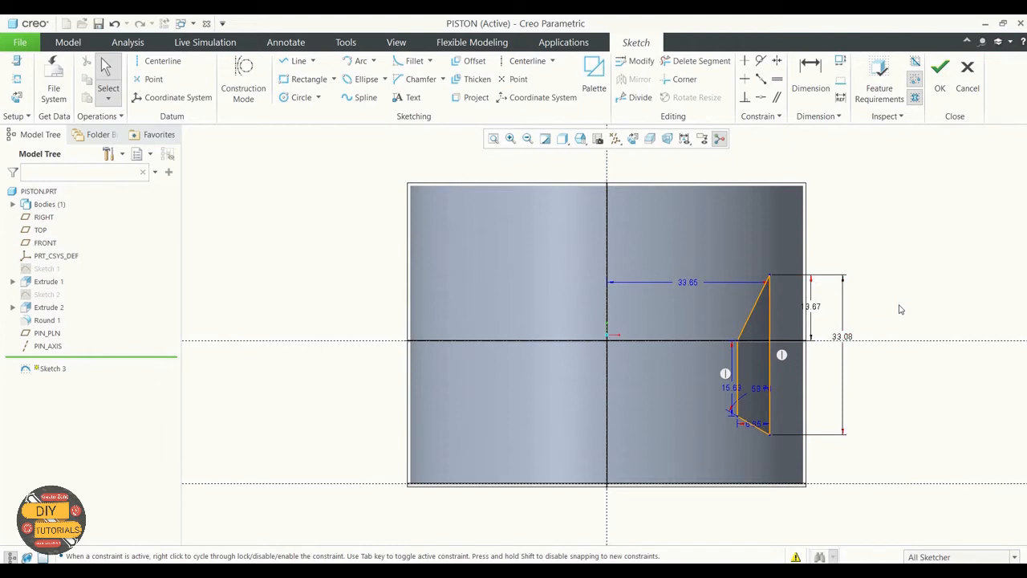
Step: Dimension the trapezoid's inner vertical side from the vertical centre reference at 29.05 mm
left_click(810, 82)
left_click(738, 363)
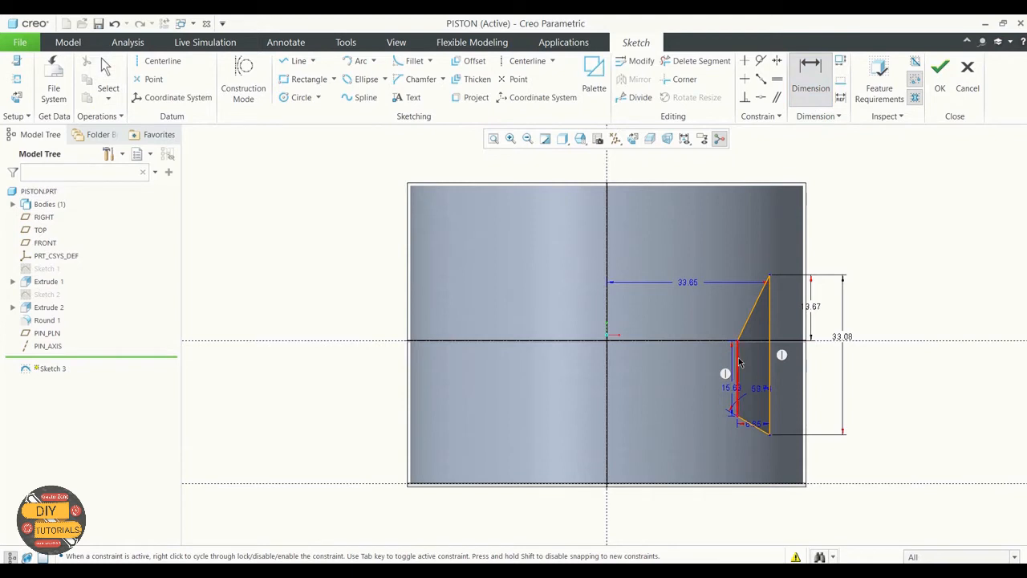
left_click(609, 365)
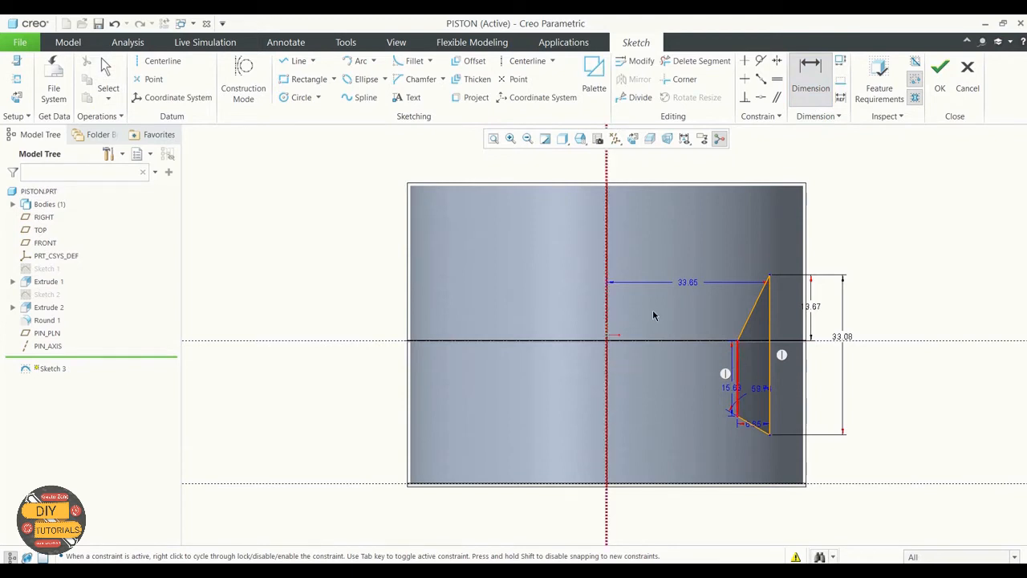
middle_click(664, 311)
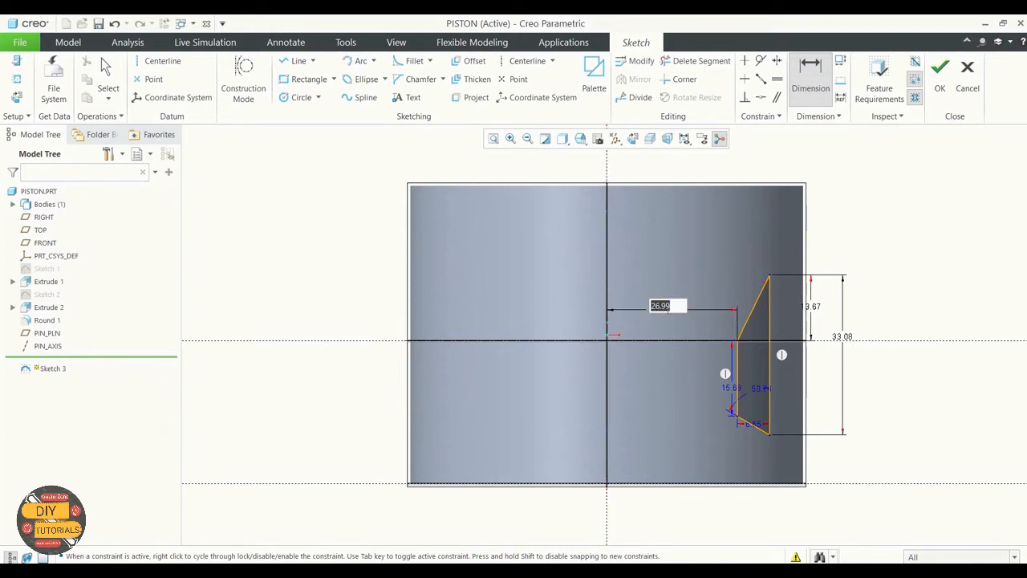
left_click(669, 305)
key("BackSpace")
key("BackSpace")
key("BackSpace")
type("29")
key("Return")
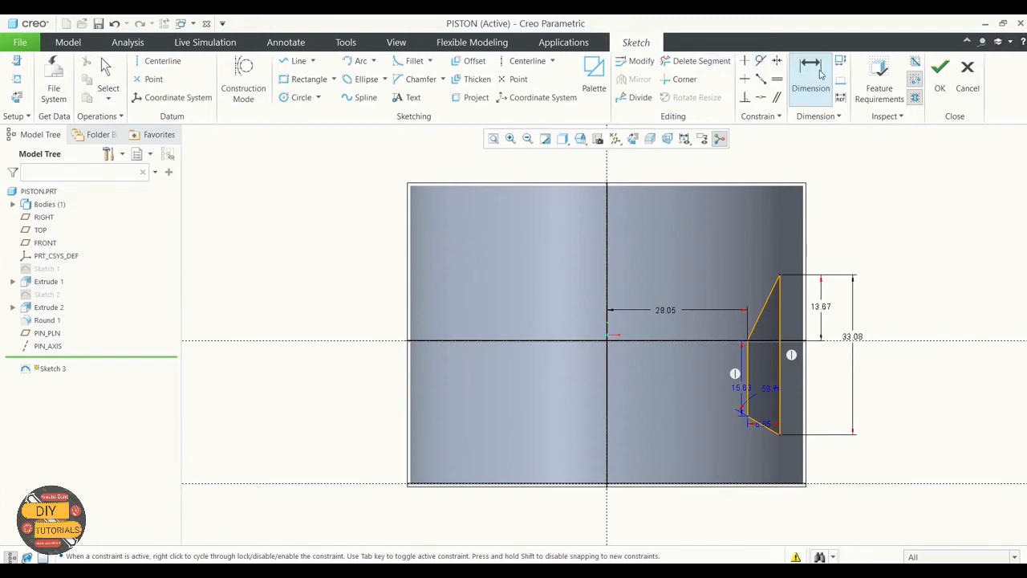
Step: Dimension the horizontal distance between the trapezoid's inner and outer vertical sides at 10 mm
left_click(747, 373)
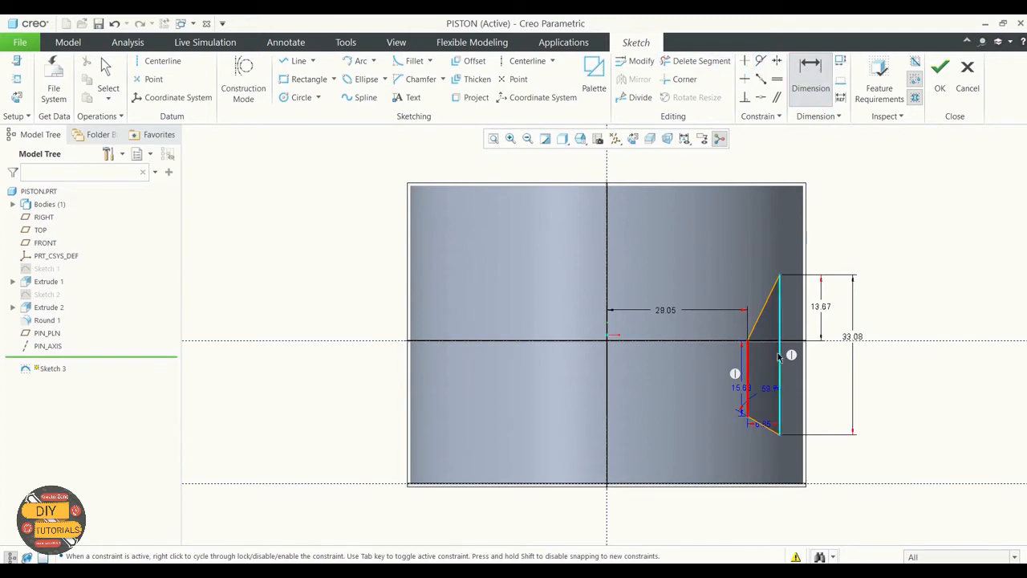
left_click(783, 349)
middle_click(746, 241)
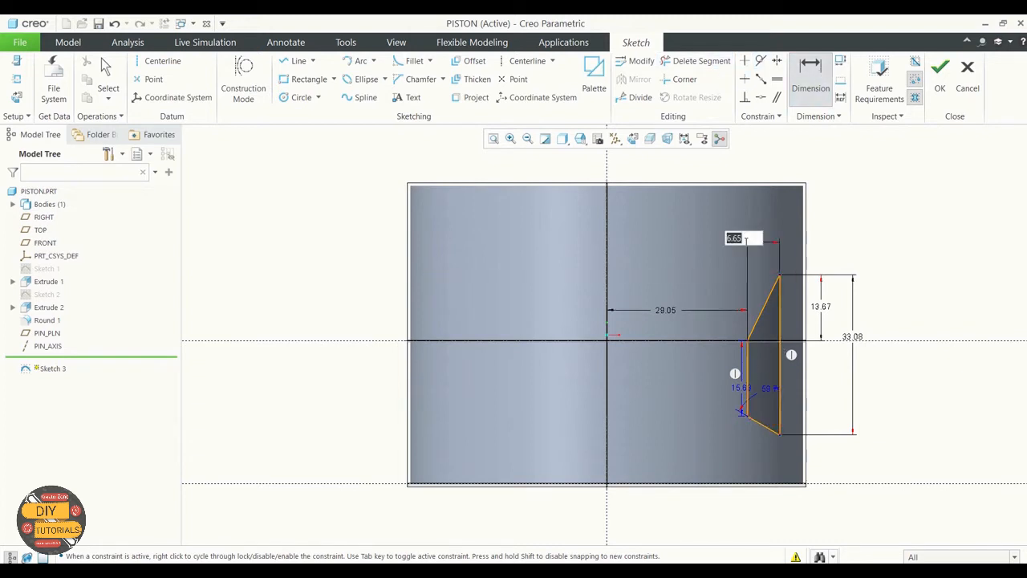
type("10")
key("Return")
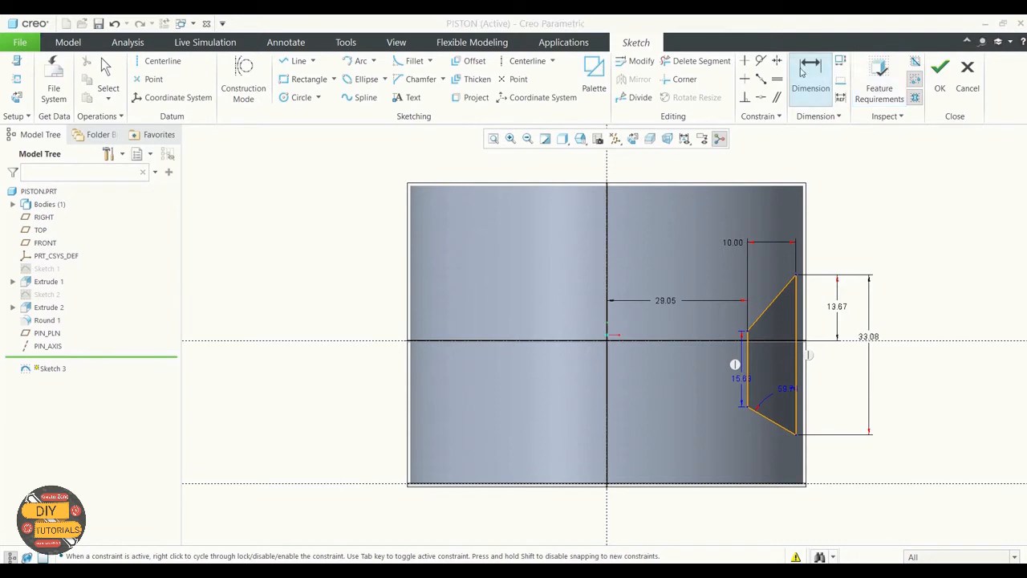
Step: Dimension the angle between the inner vertical side and the upper slanted edge at 100 degrees
left_click(746, 349)
left_click(764, 325, "ctrl")
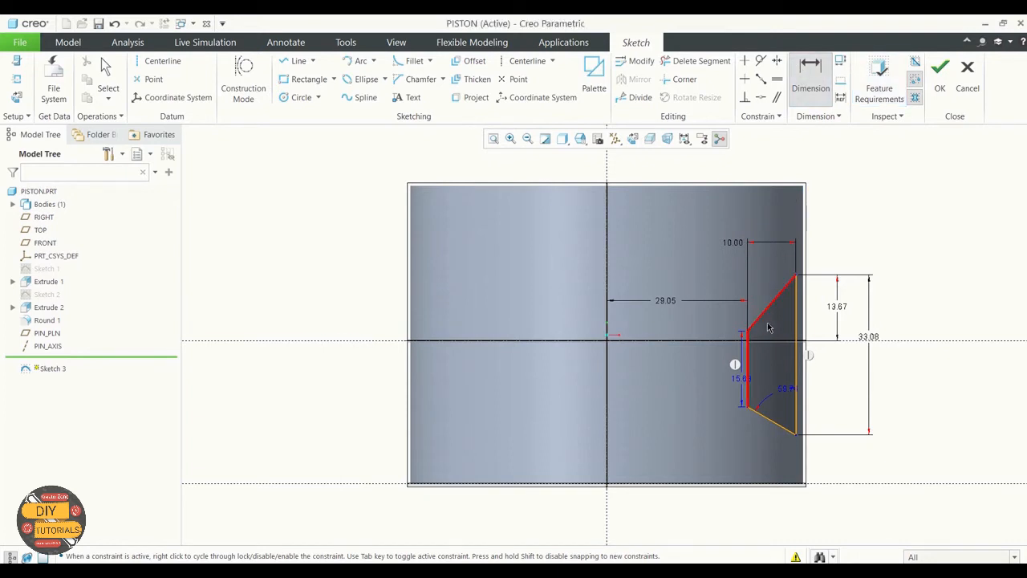
middle_click(768, 327)
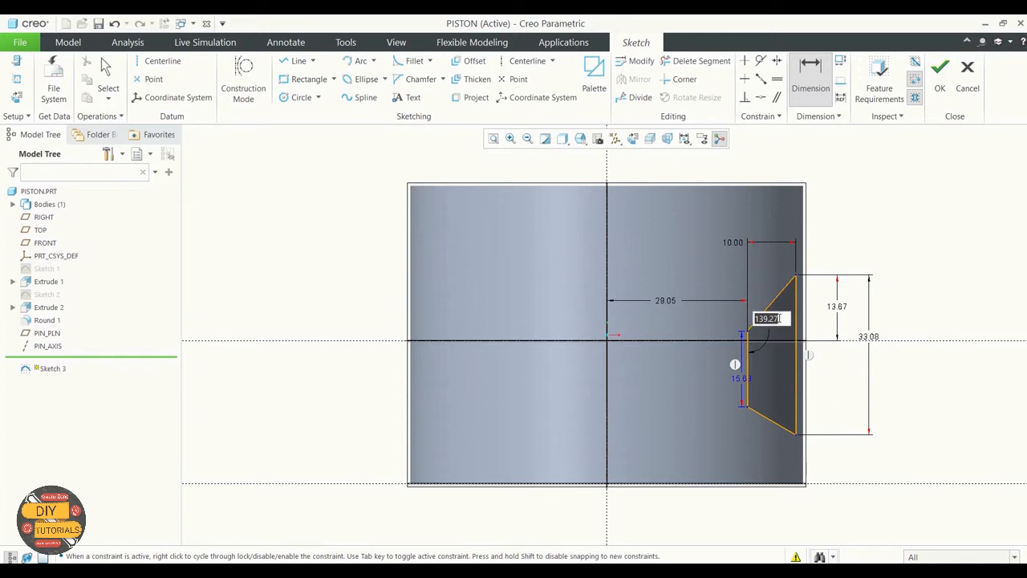
type("100")
key("Return")
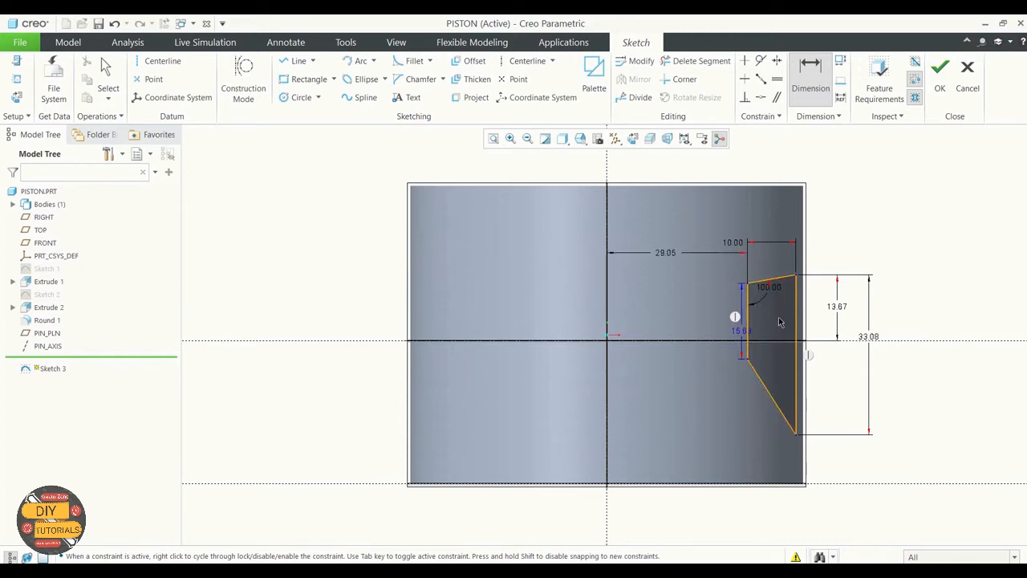
Step: Dimension the angle between the inner vertical side and the lower slanted edge at 118 degrees and finish the sketch
left_click(809, 81)
left_click(756, 374)
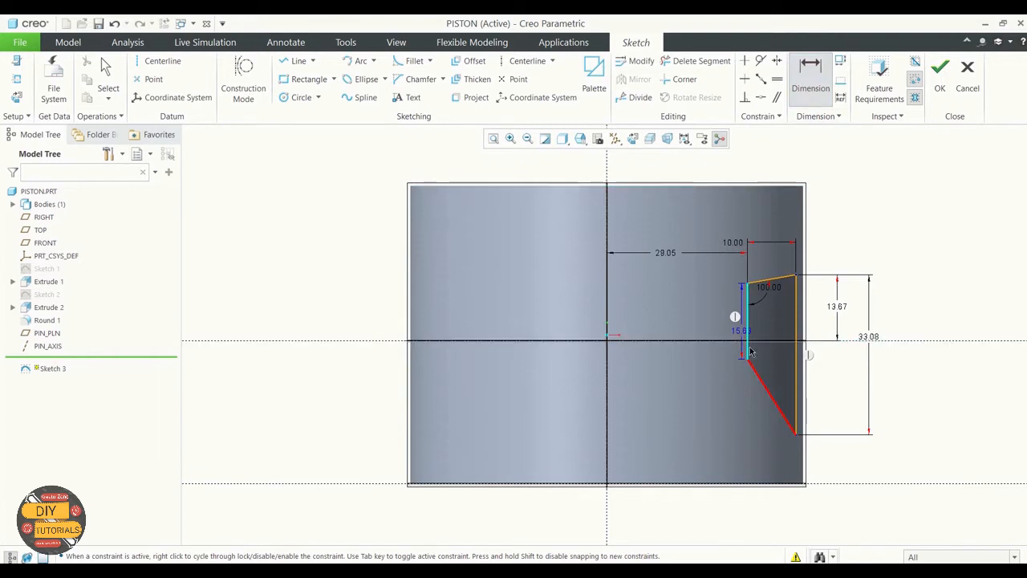
left_click(750, 351)
middle_click(762, 353)
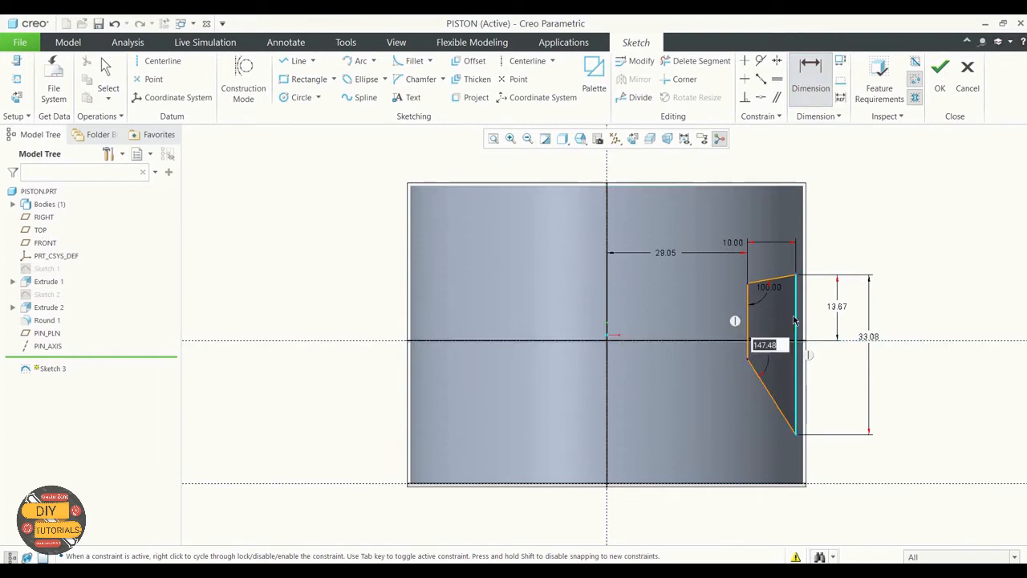
type("118")
key("Return")
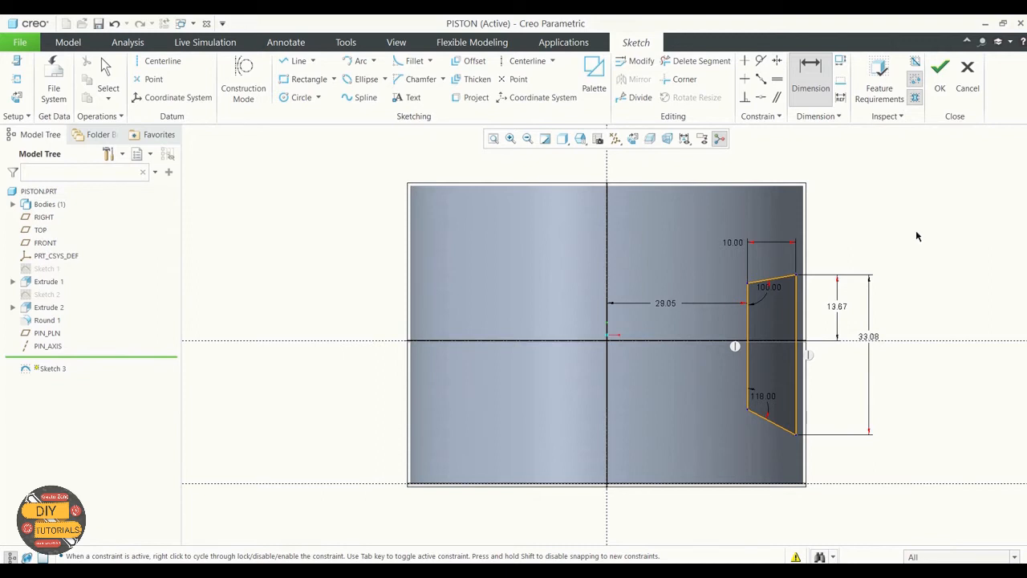
left_click(940, 72)
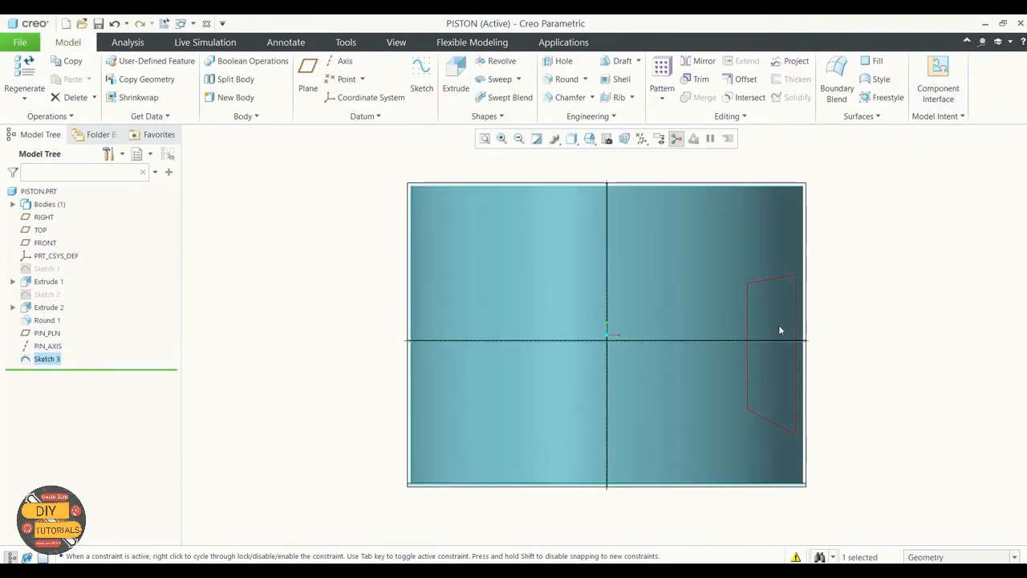
right_click(53, 360)
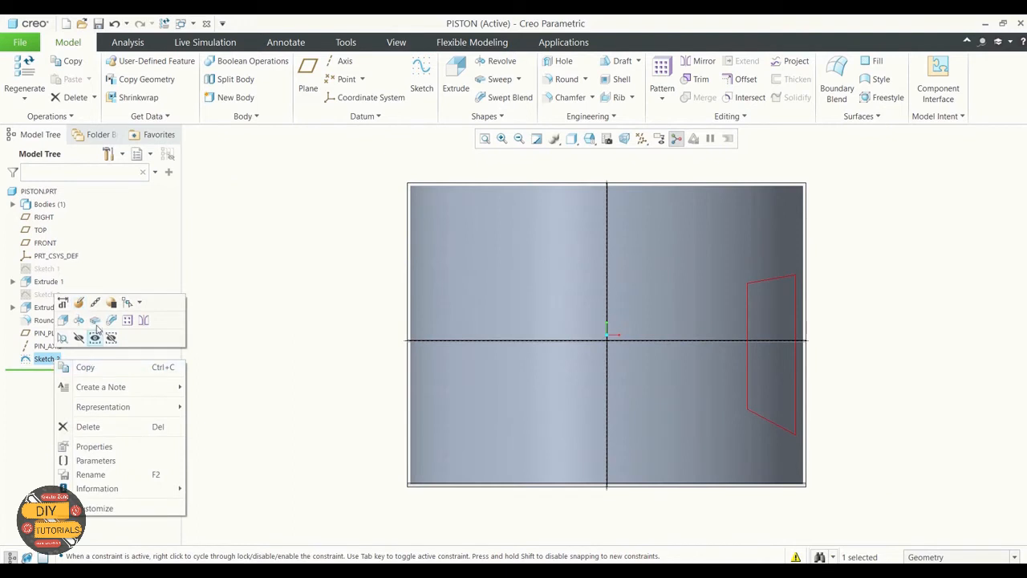
left_click(64, 304)
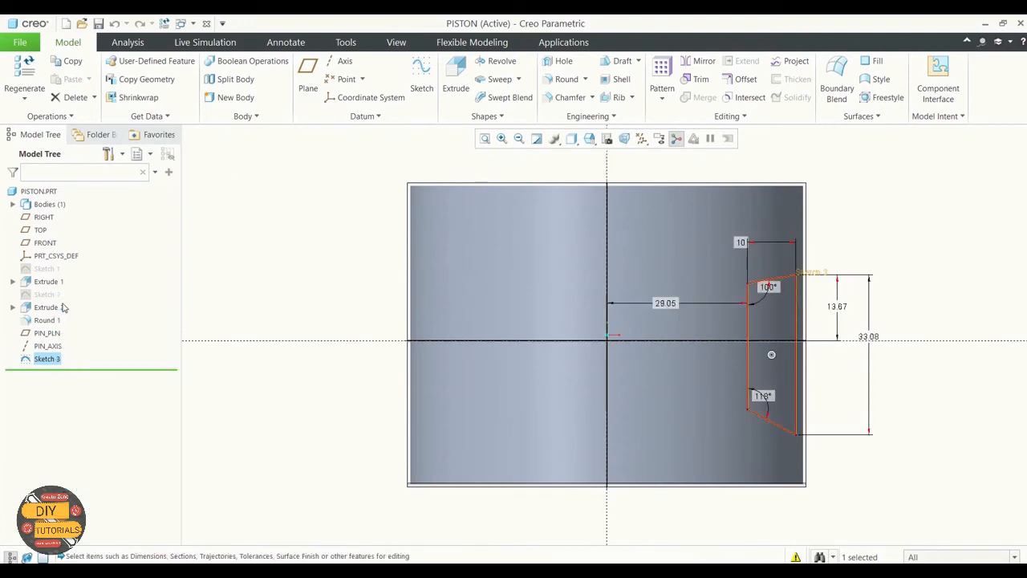
left_click(394, 163)
Step: Edit the dimensions of Sketch 3, setting the inner side's distance from the vertical centre reference to 29.5 mm
left_click(53, 360)
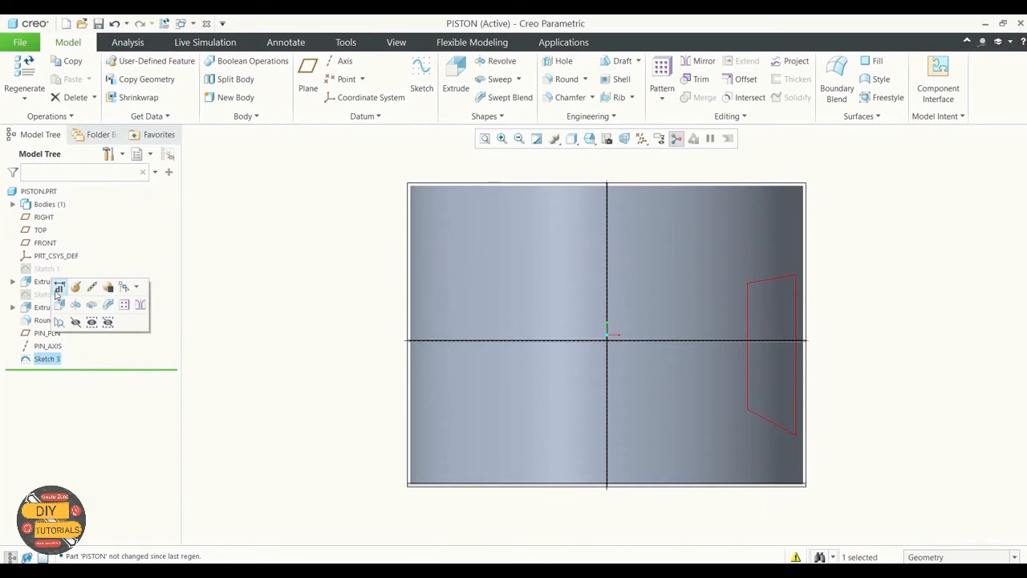
left_click(58, 289)
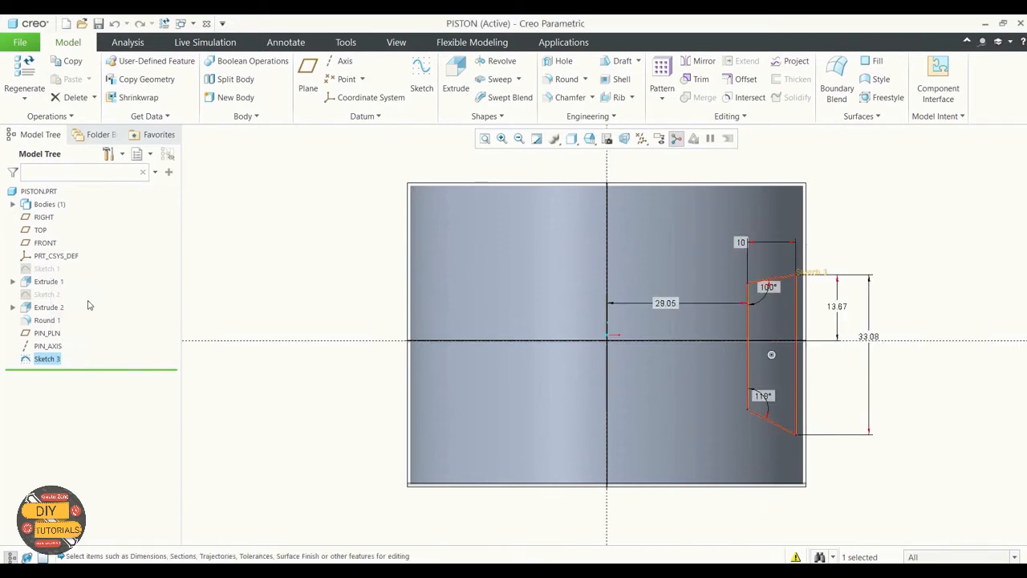
double_click(667, 306)
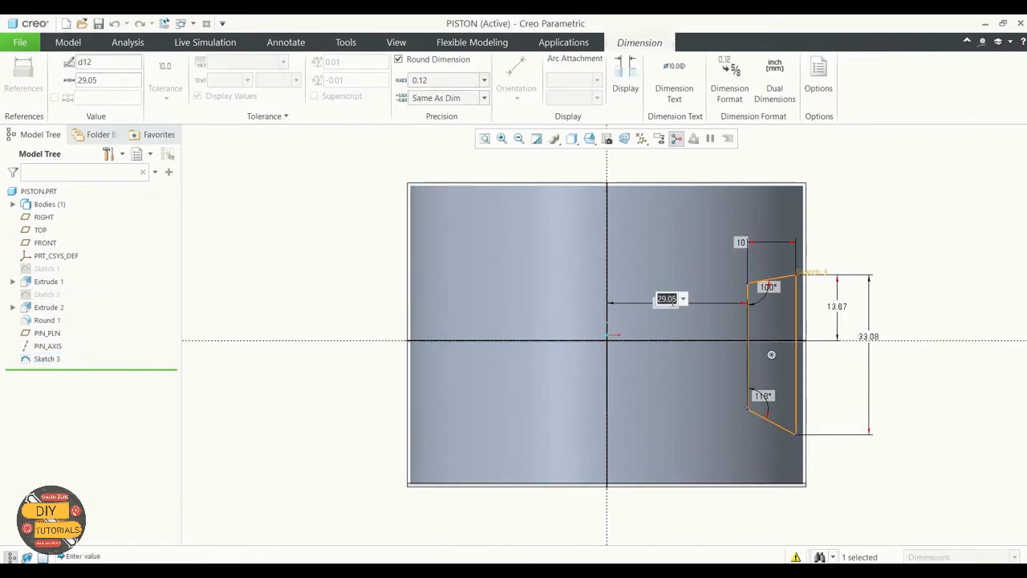
type("29")
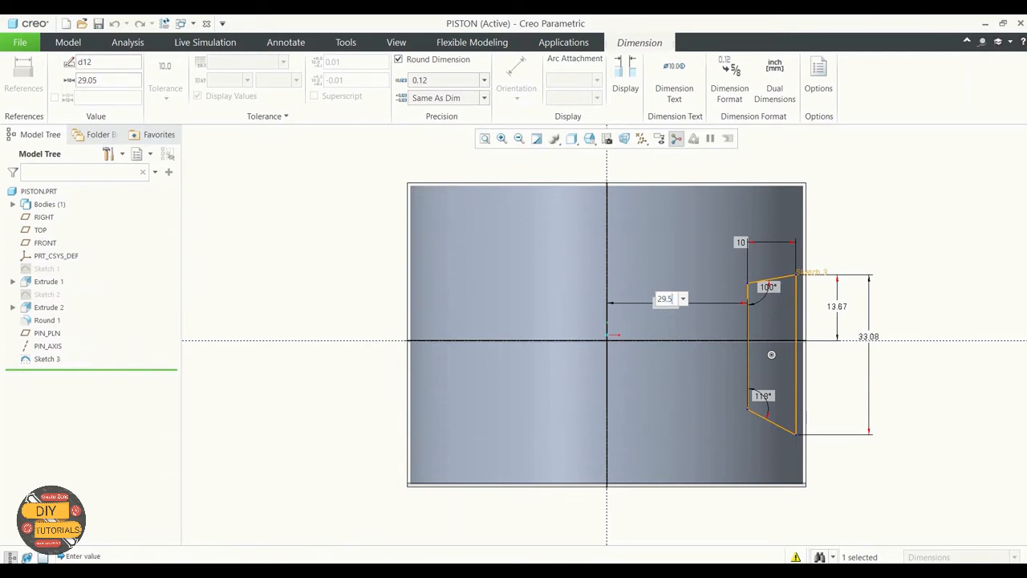
type(".5")
key("Return")
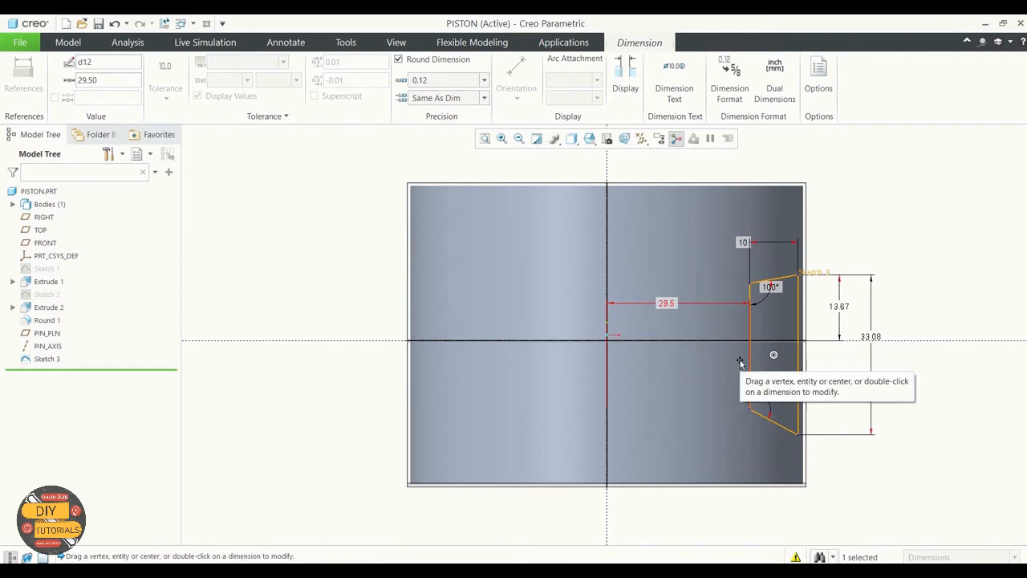
left_click(680, 371)
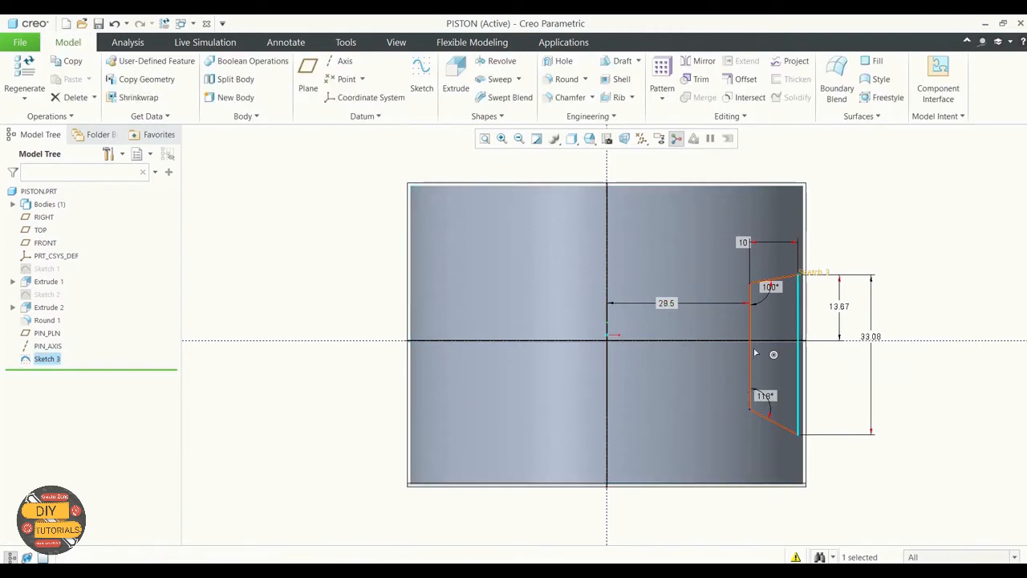
left_click(264, 294)
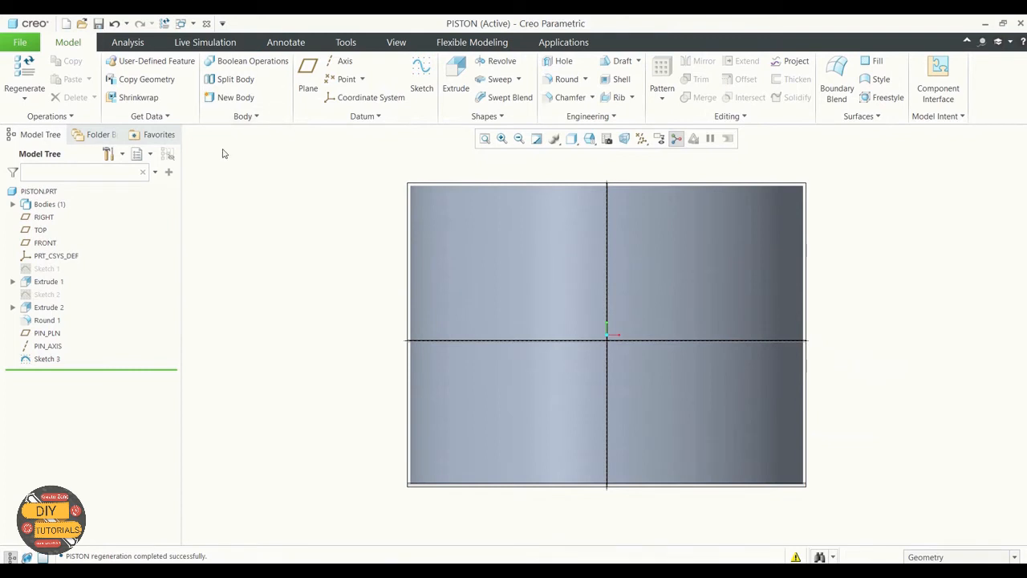
Step: Reopen Sketch 3 for editing, oriented parallel to its sketching plane
key("ctrl+d")
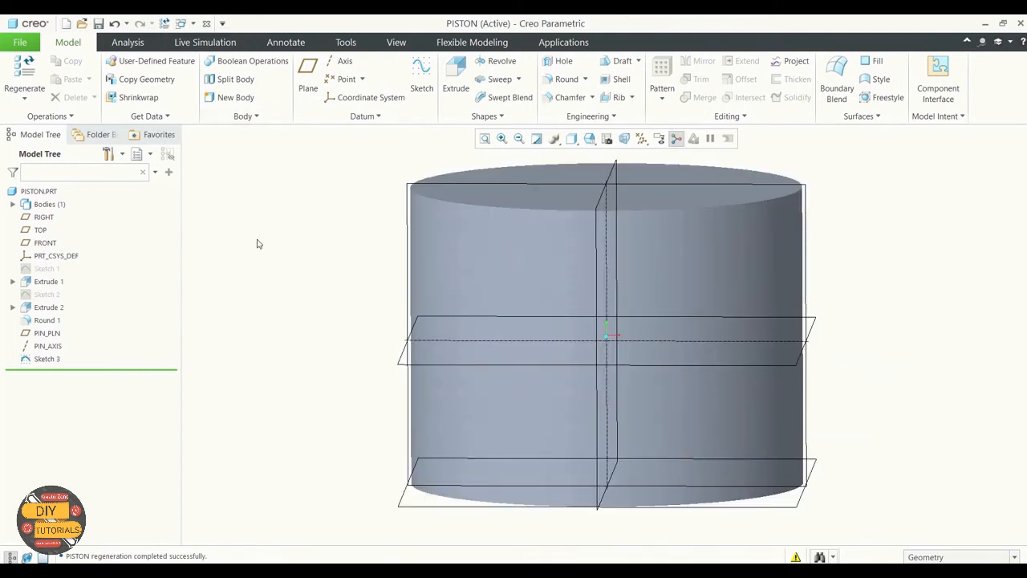
left_click(38, 360)
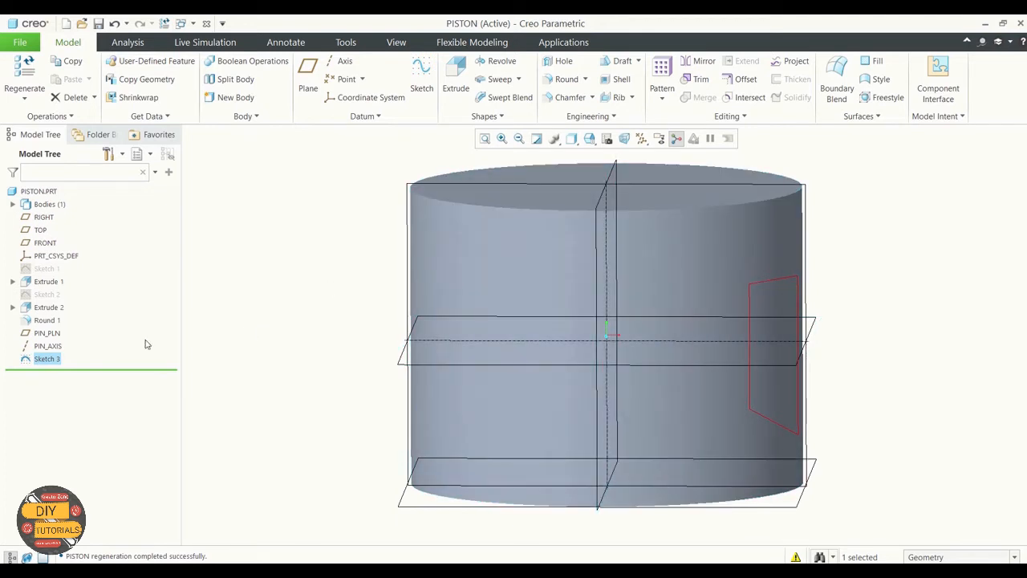
right_click(62, 360)
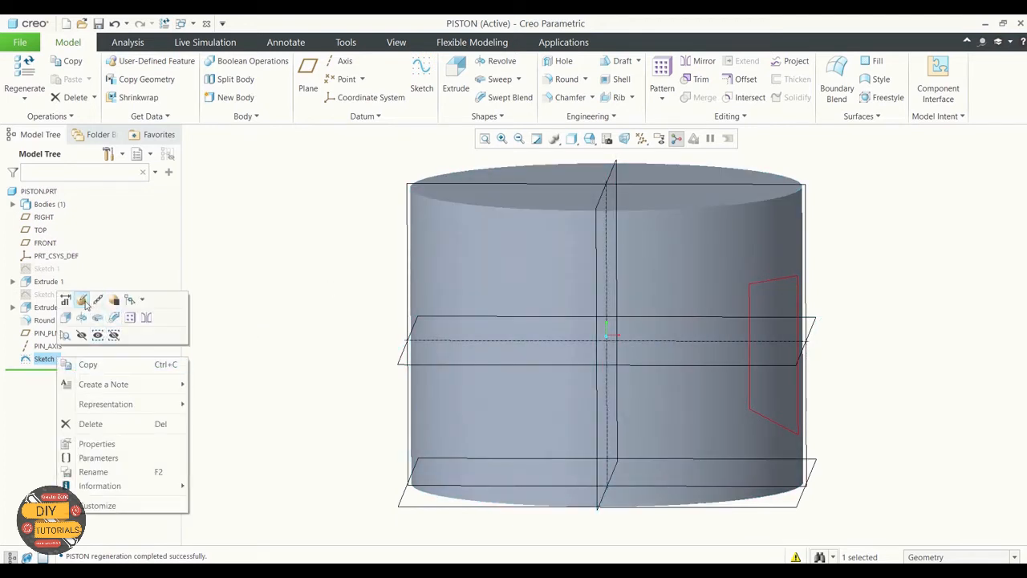
left_click(83, 301)
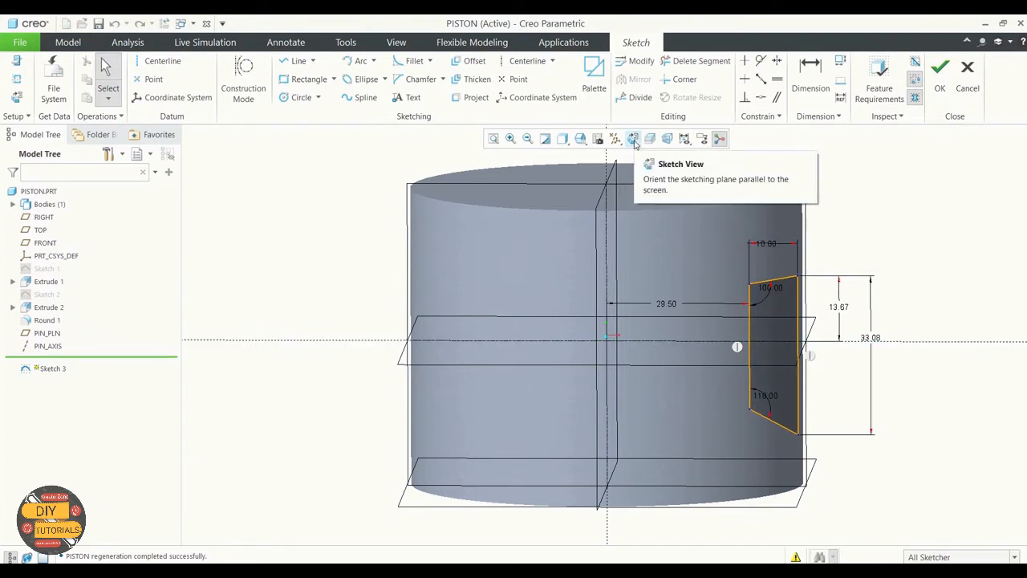
left_click(19, 97)
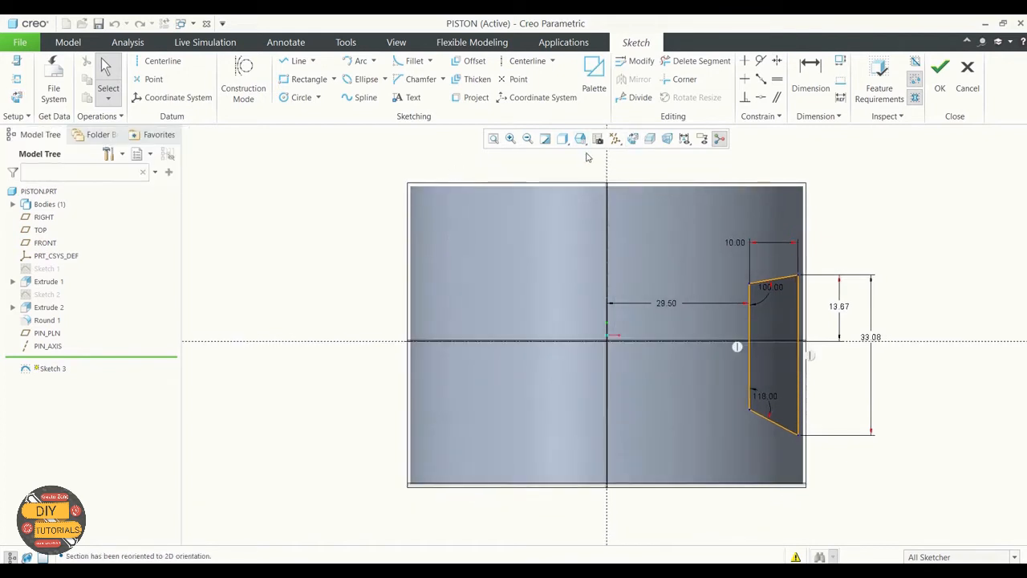
Step: Fillet the trapezoid's upper inner corner and set the fillet radius to 3 mm
left_click(408, 61)
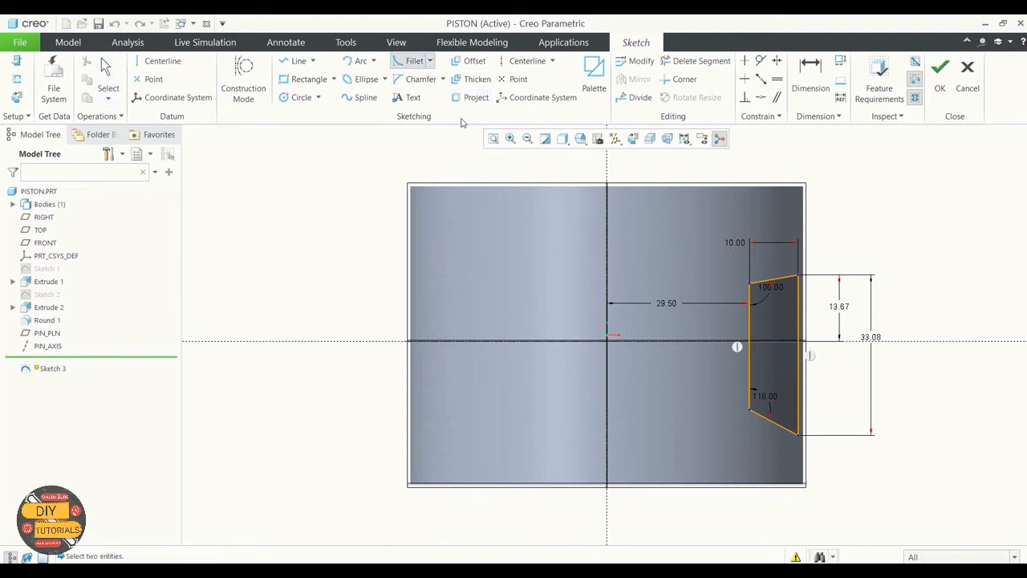
left_click(751, 314)
left_click(760, 286)
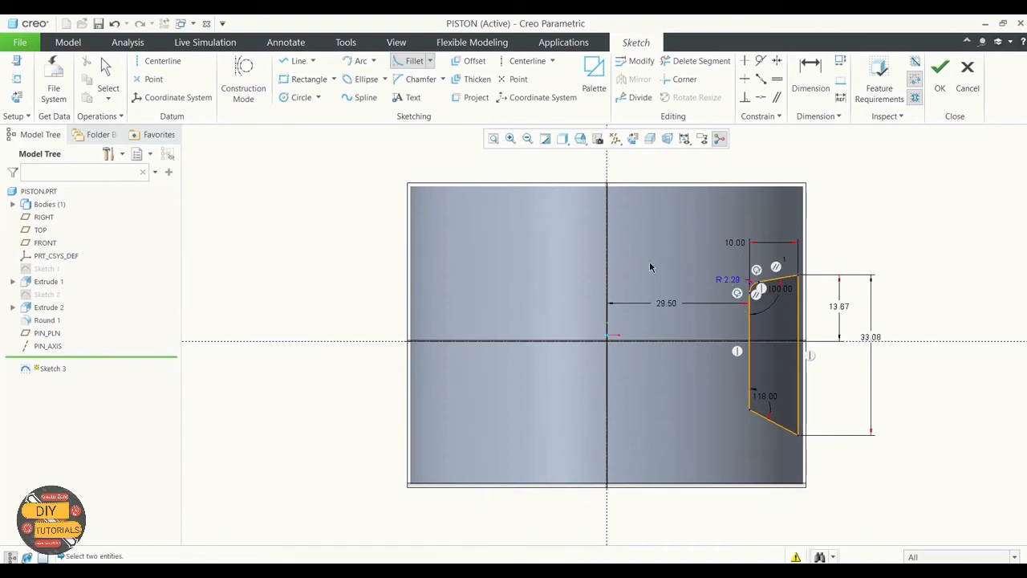
left_click(108, 74)
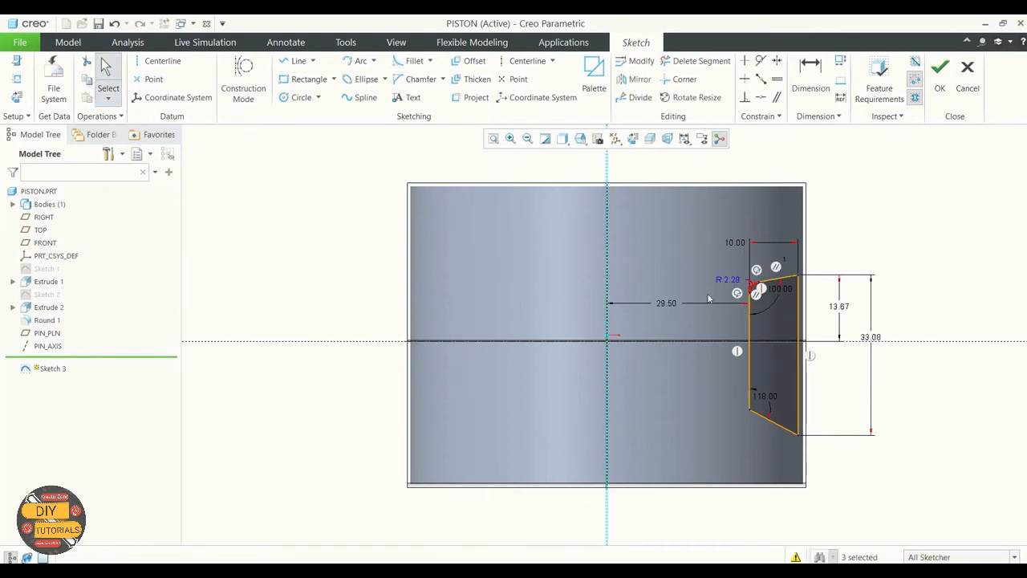
double_click(730, 280)
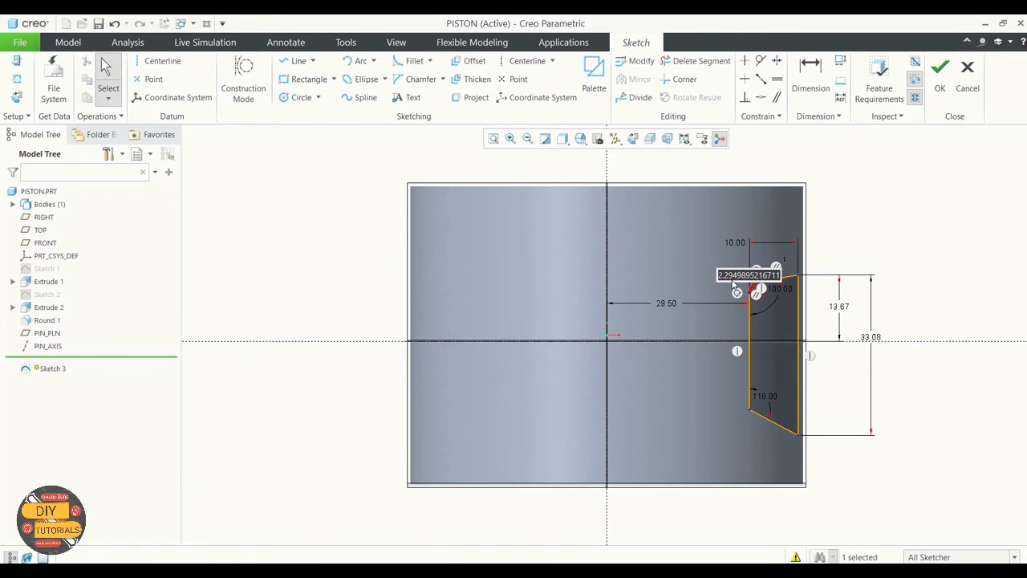
type("3")
key("Return")
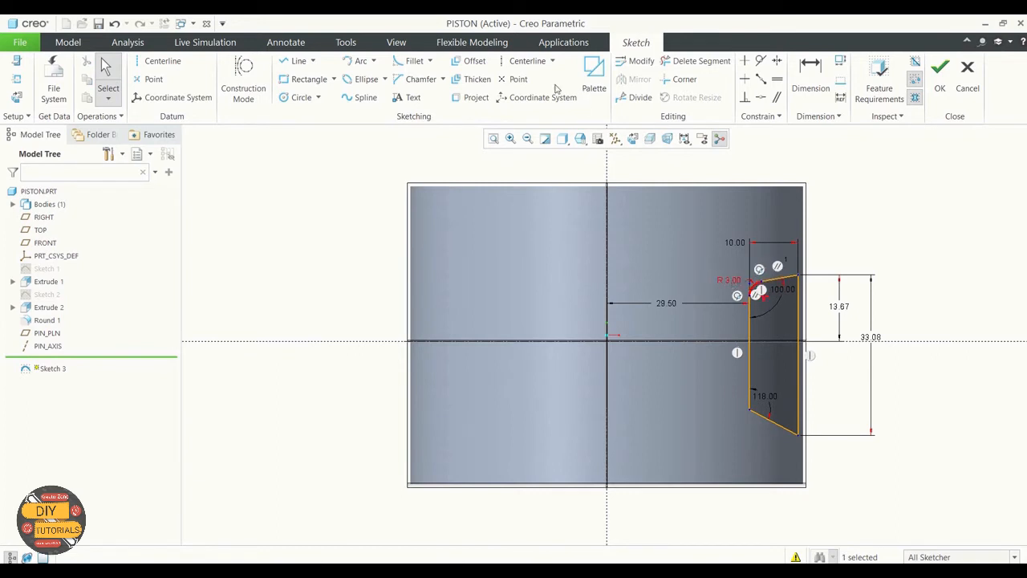
Step: Fillet the trapezoid's lower inner corner and set the fillet radius to 3 mm
left_click(409, 61)
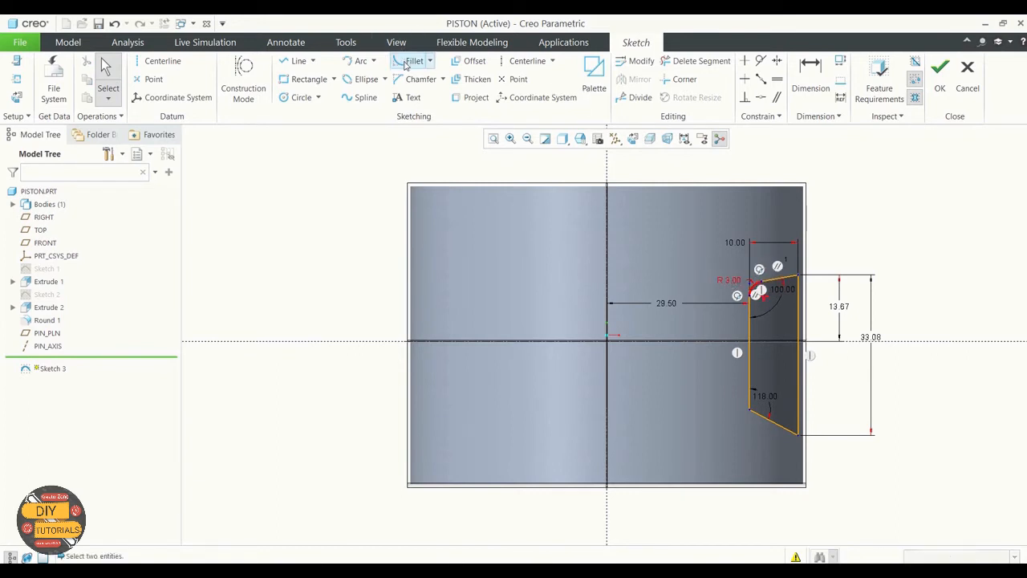
left_click(758, 415)
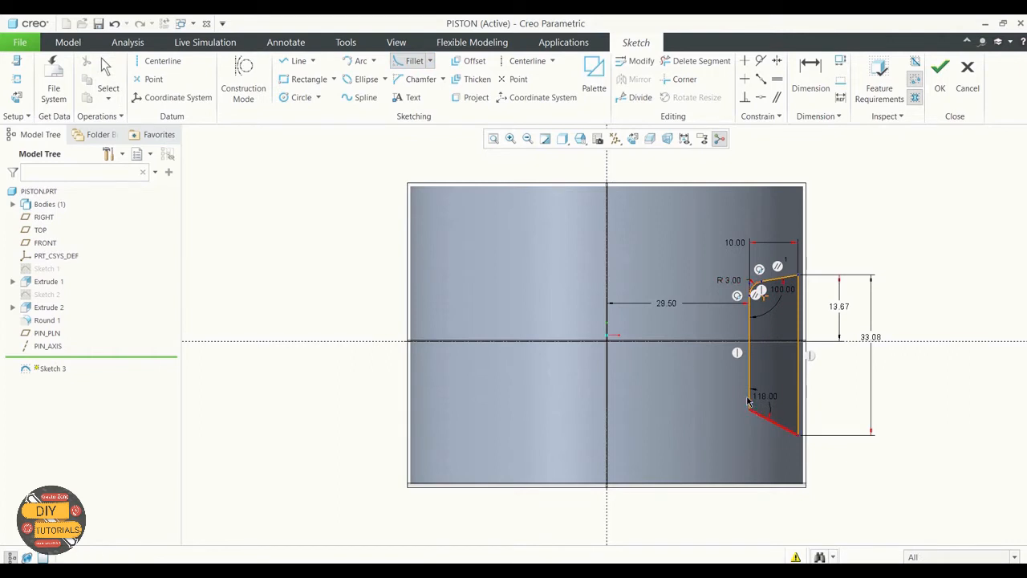
left_click(750, 400)
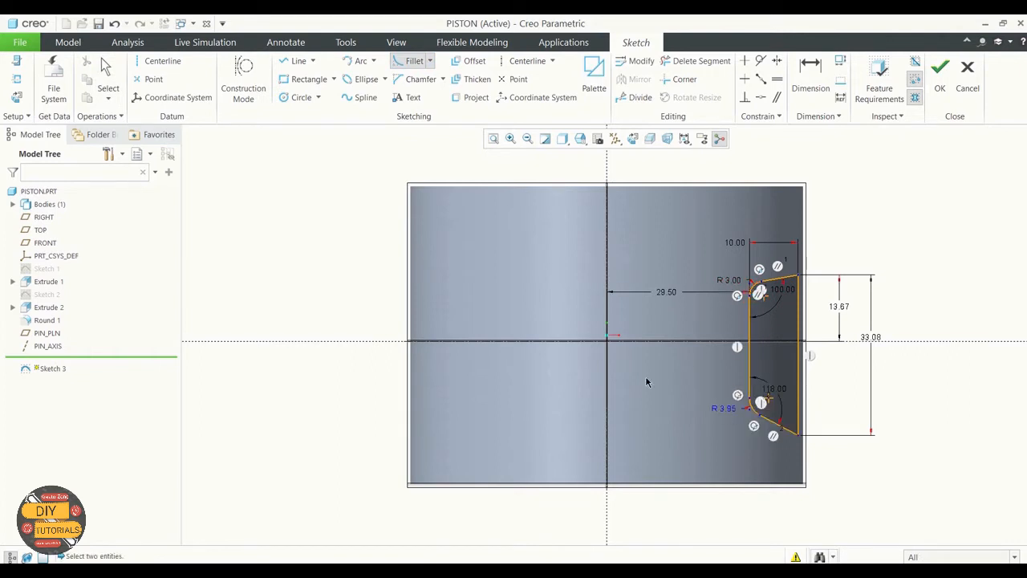
left_click(108, 80)
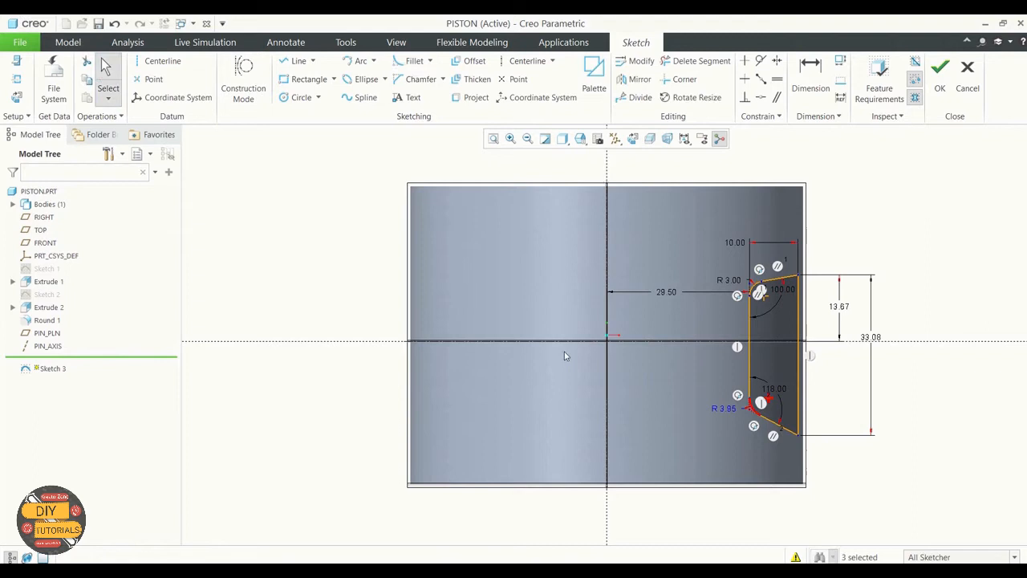
double_click(725, 408)
type("3")
key("Return")
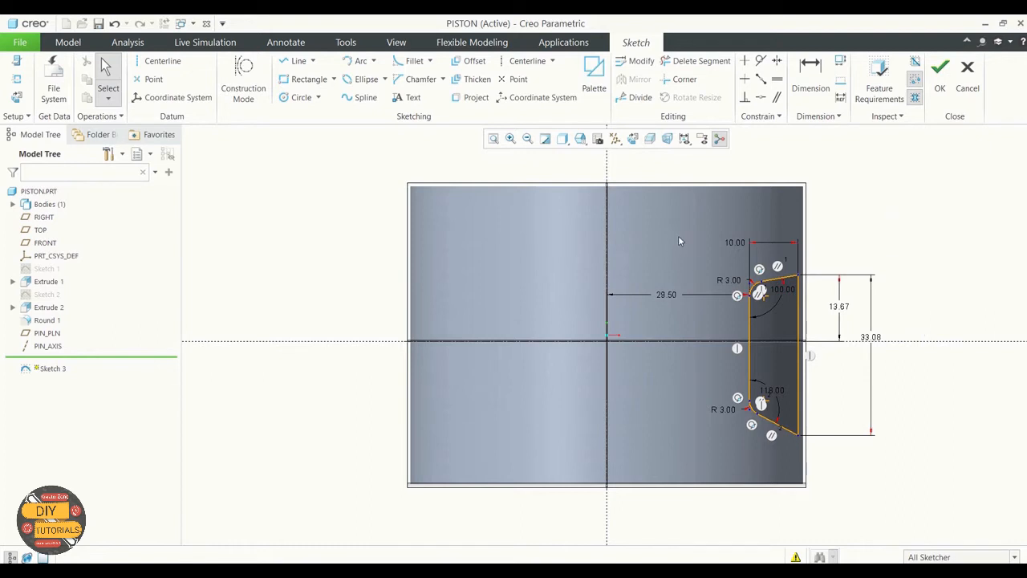
Step: Mirror the whole filleted trapezoid about the vertical centre reference and finish the sketch
mouse_move(677, 220)
left_mouse_down()
mouse_move(796, 271)
mouse_move(866, 450)
left_mouse_up()
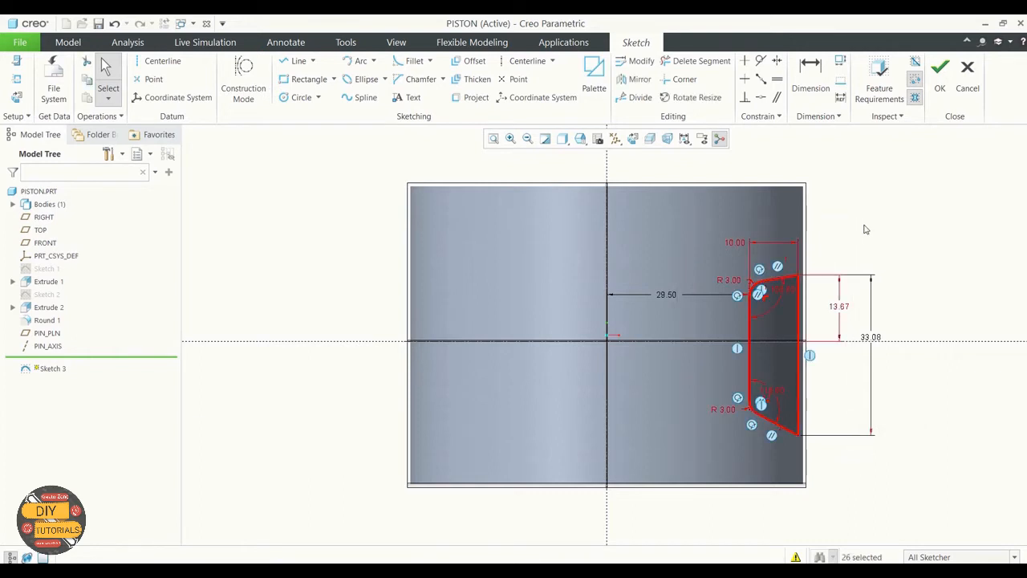
left_click(633, 80)
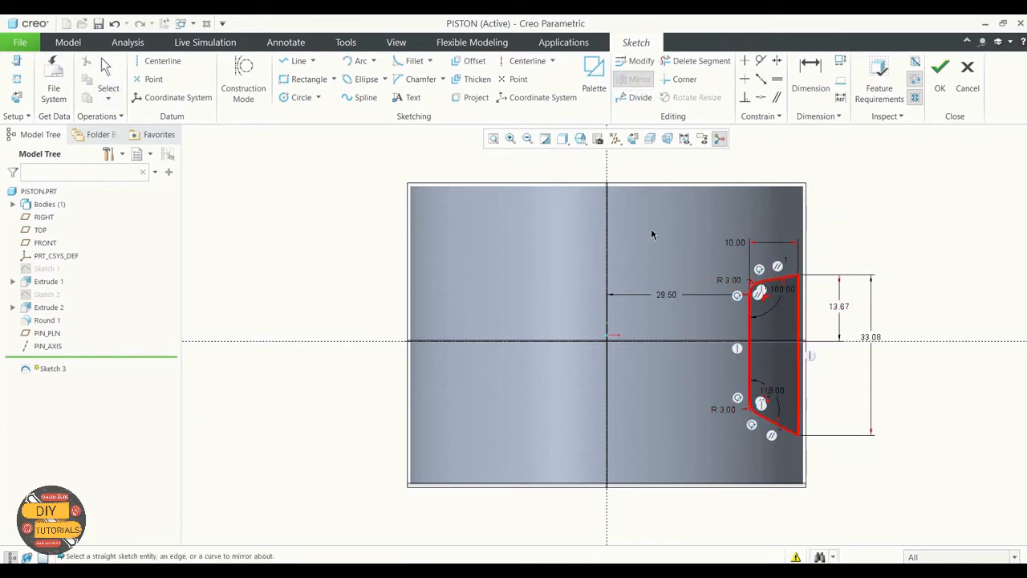
left_click(608, 162)
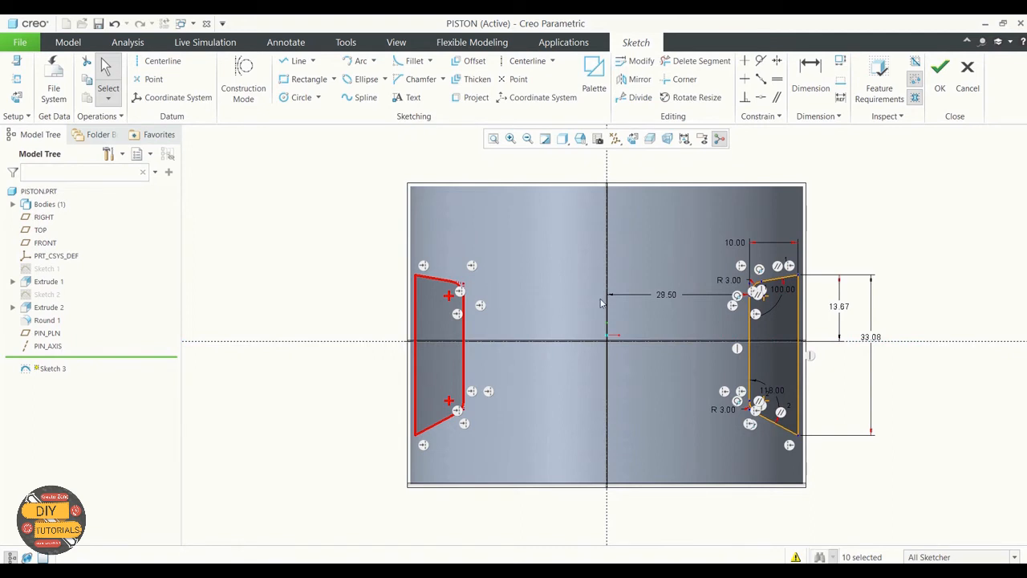
left_click(941, 78)
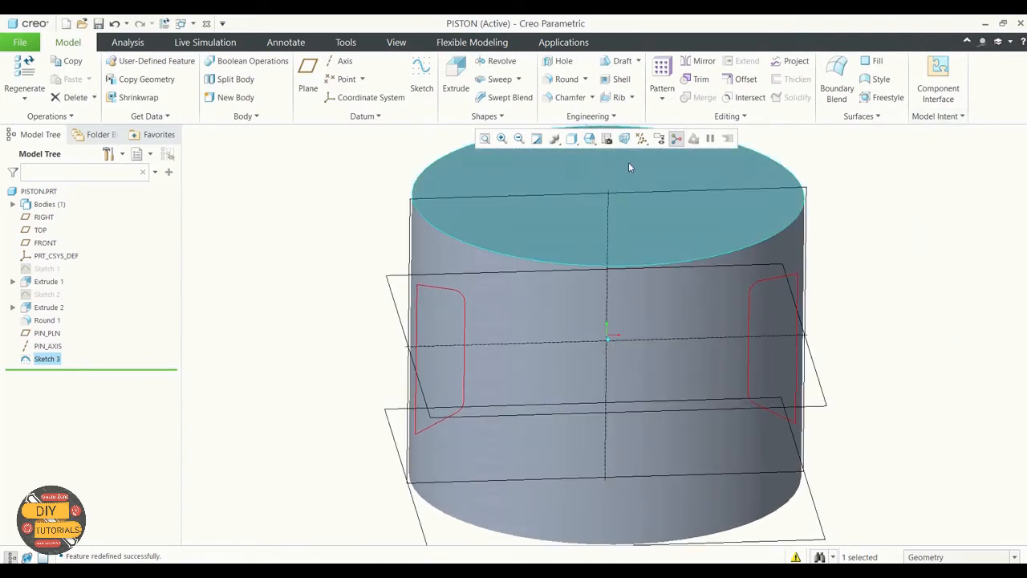
Step: Reorient the model to a 3D view and hide the datum planes and axes
left_click(590, 138)
left_click(596, 159)
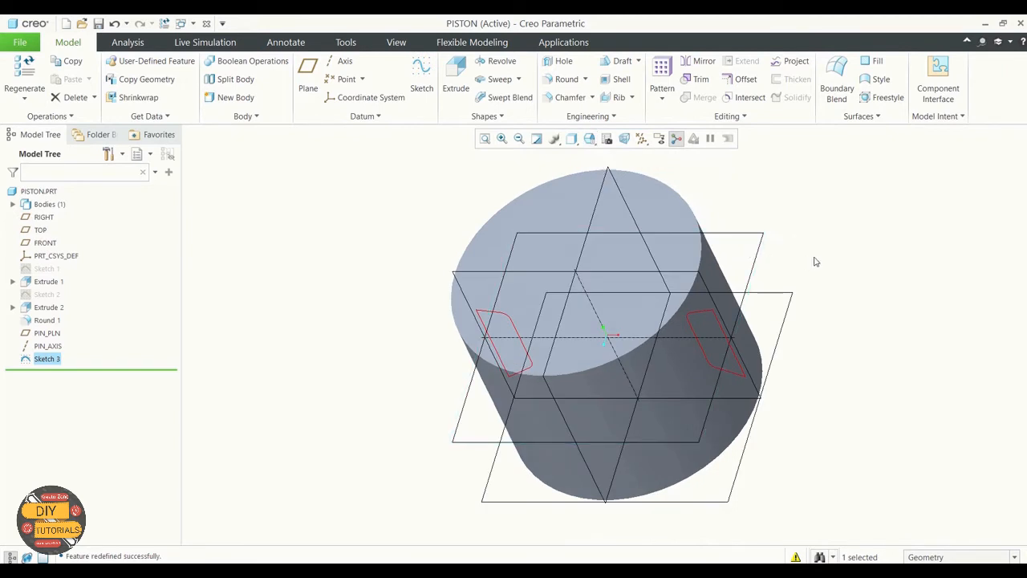
left_click(641, 138)
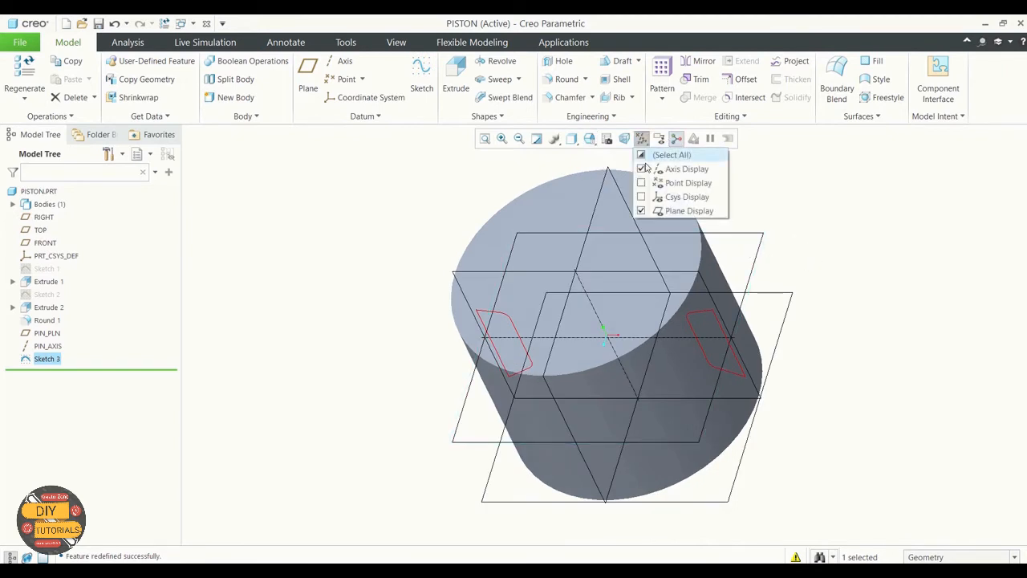
left_click(666, 211)
left_click(646, 169)
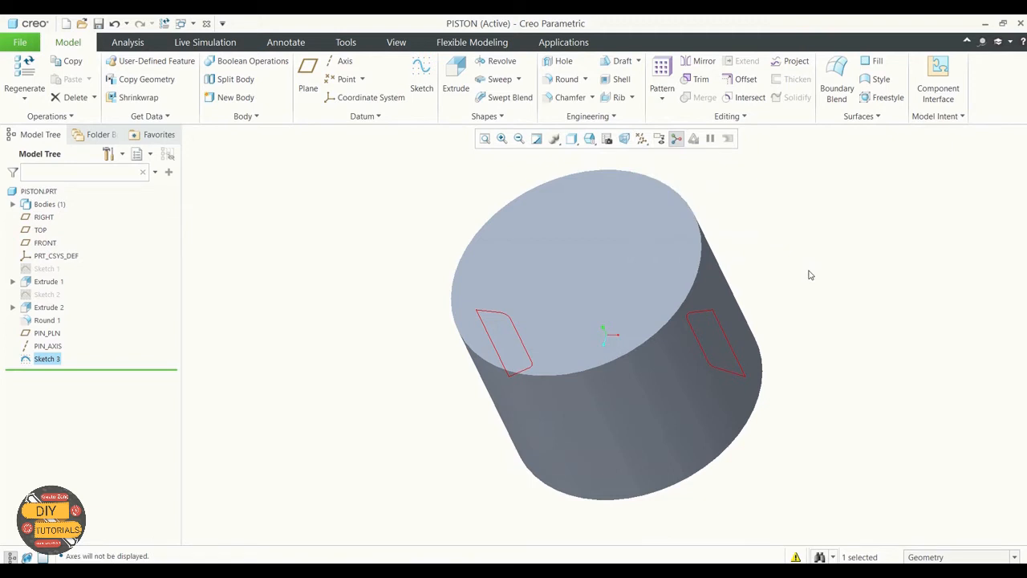
left_click(281, 335)
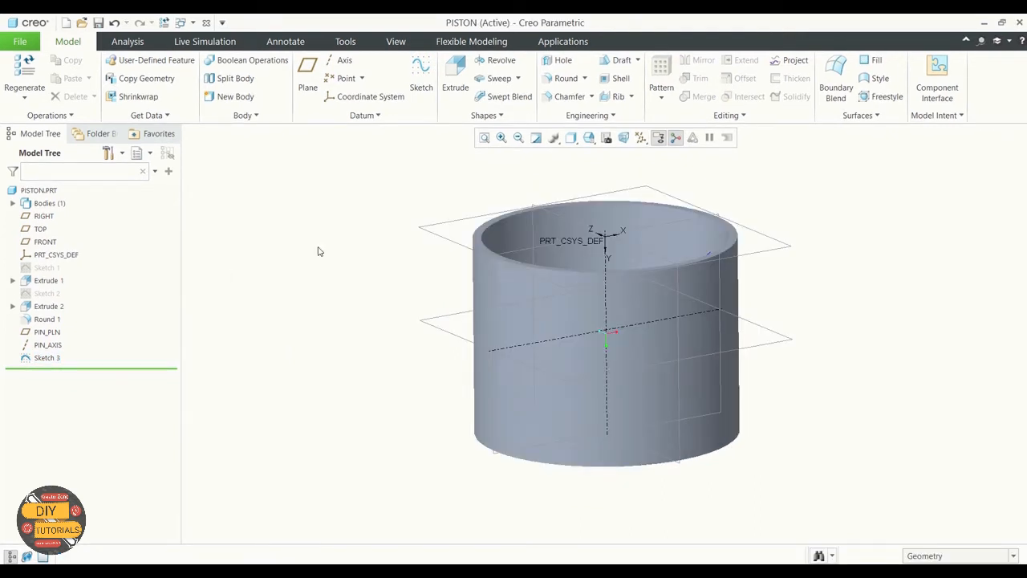
Step: Start a solid extrusion of Sketch 3 with its first side's depth set to To Next
left_click(45, 359)
middle_click_drag(327, 293, 316, 343)
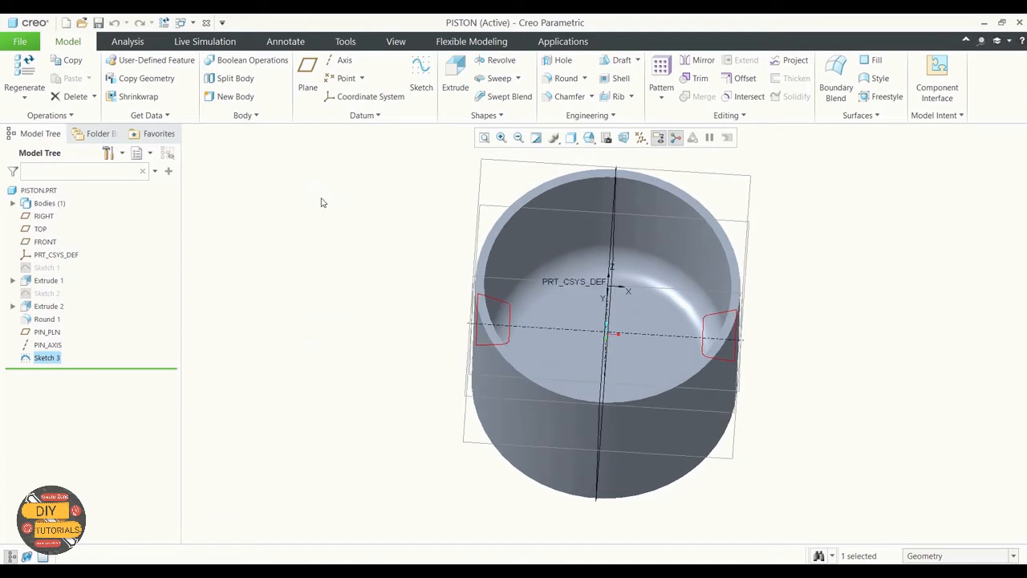
left_click(455, 77)
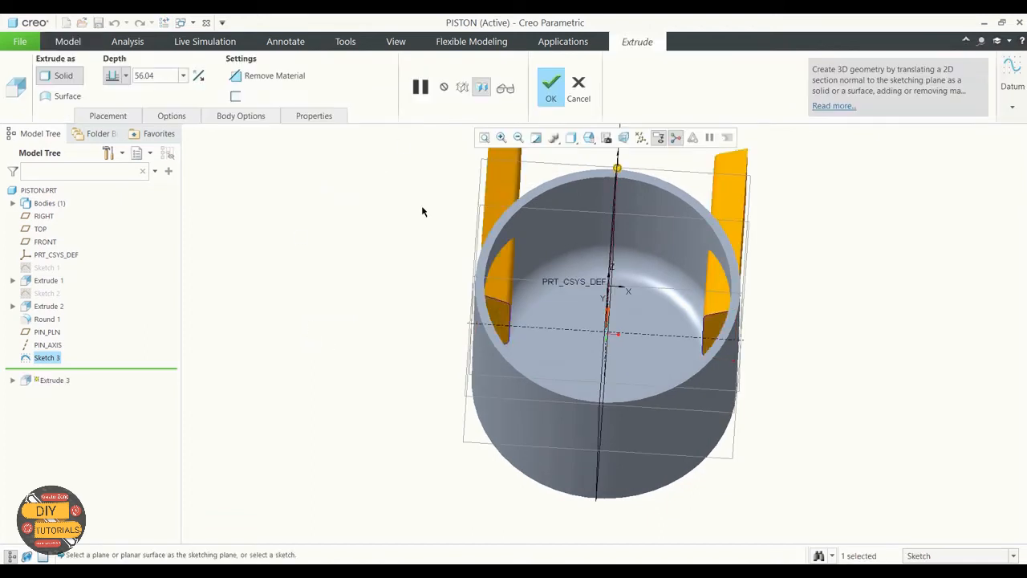
middle_click_drag(325, 343, 306, 313)
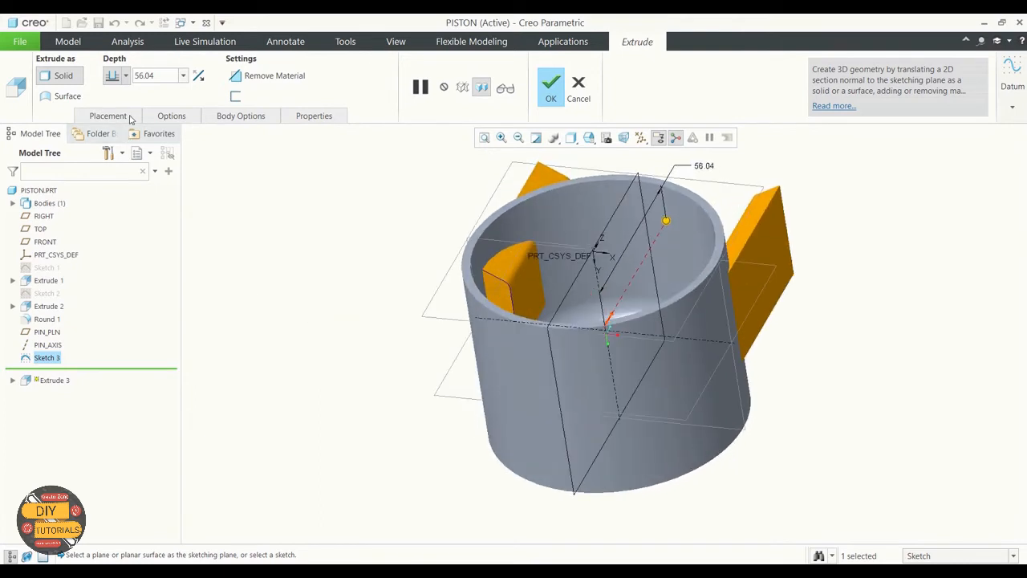
left_click(125, 77)
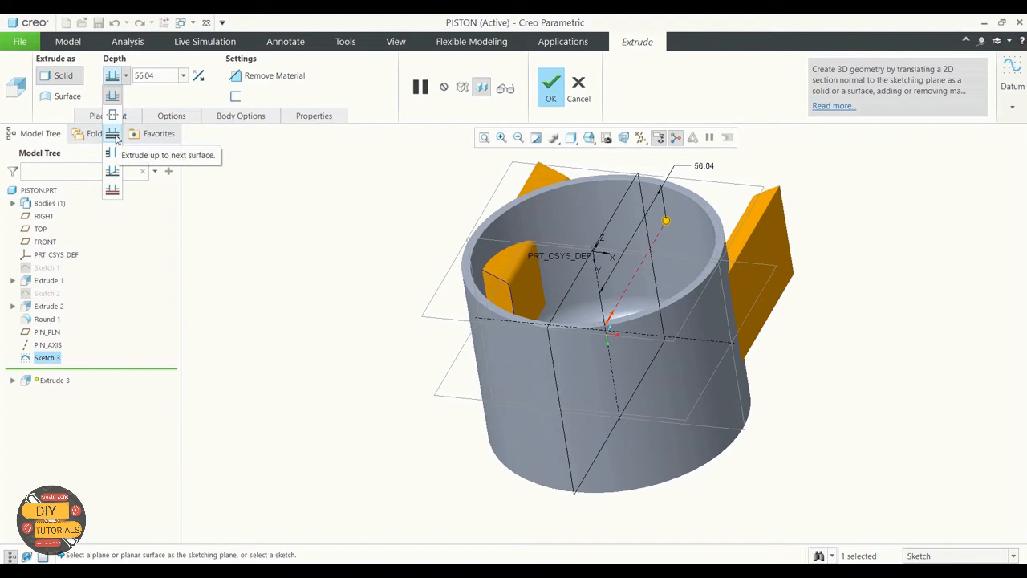
left_click(113, 136)
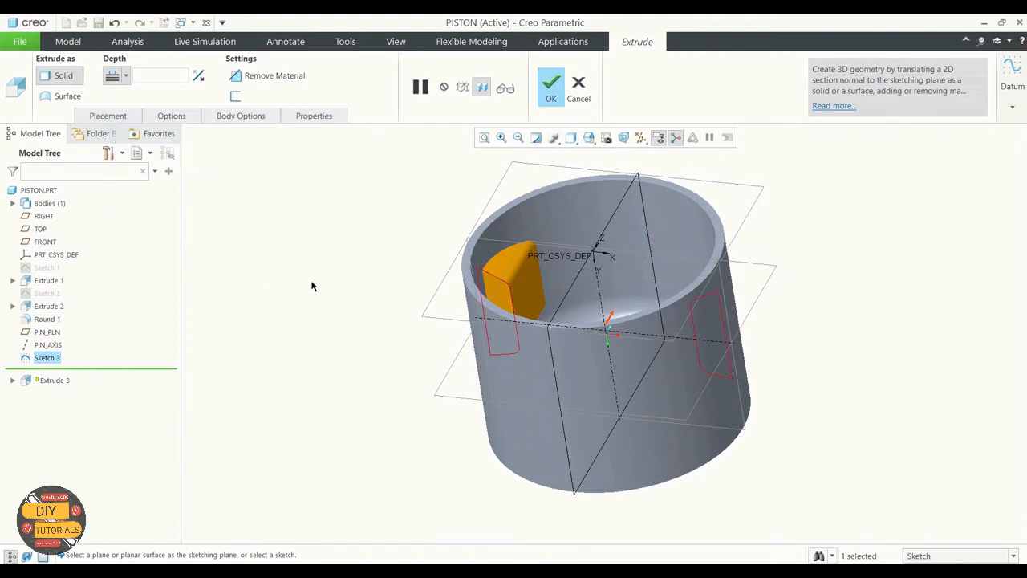
middle_click_drag(312, 284, 352, 294)
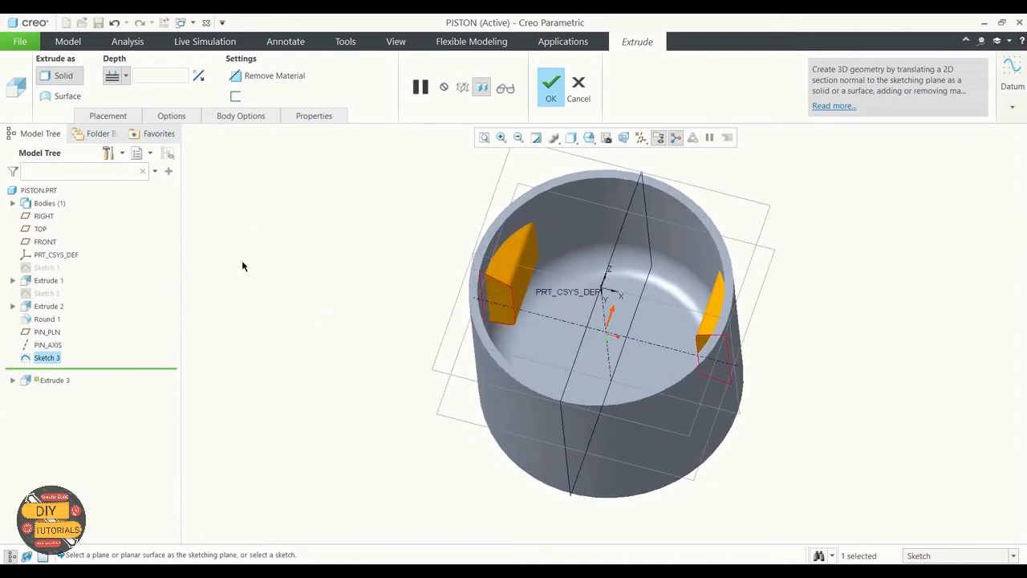
Step: Set the extrusion's Side 2 depth to To Next so the bosses extend in both directions
left_click(170, 116)
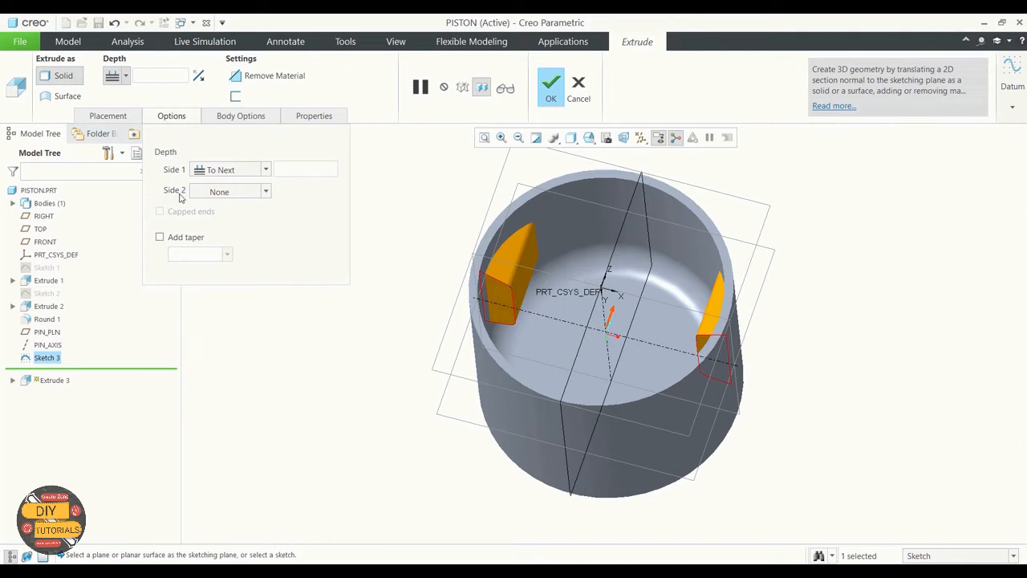
left_click(265, 191)
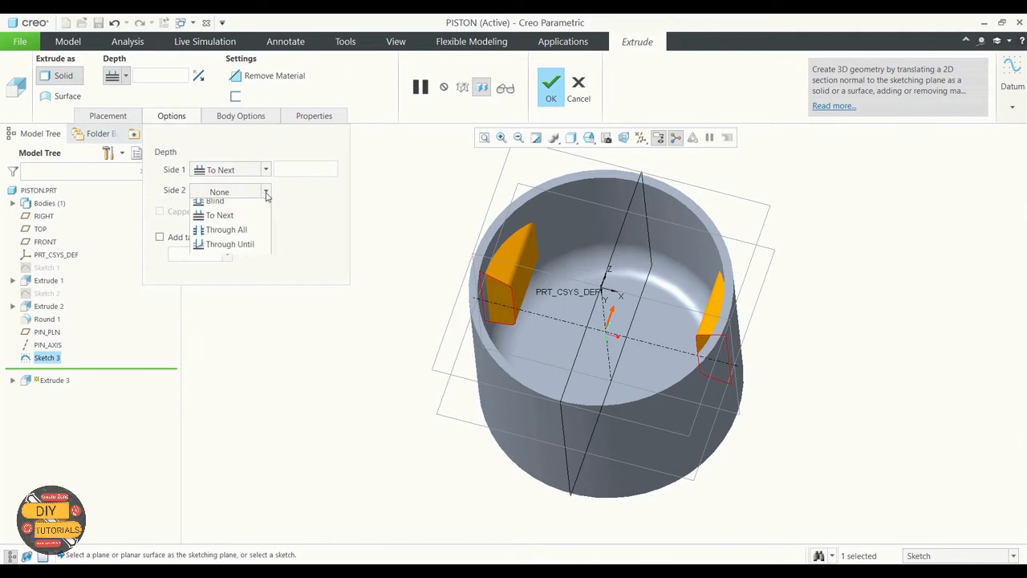
left_click(229, 221)
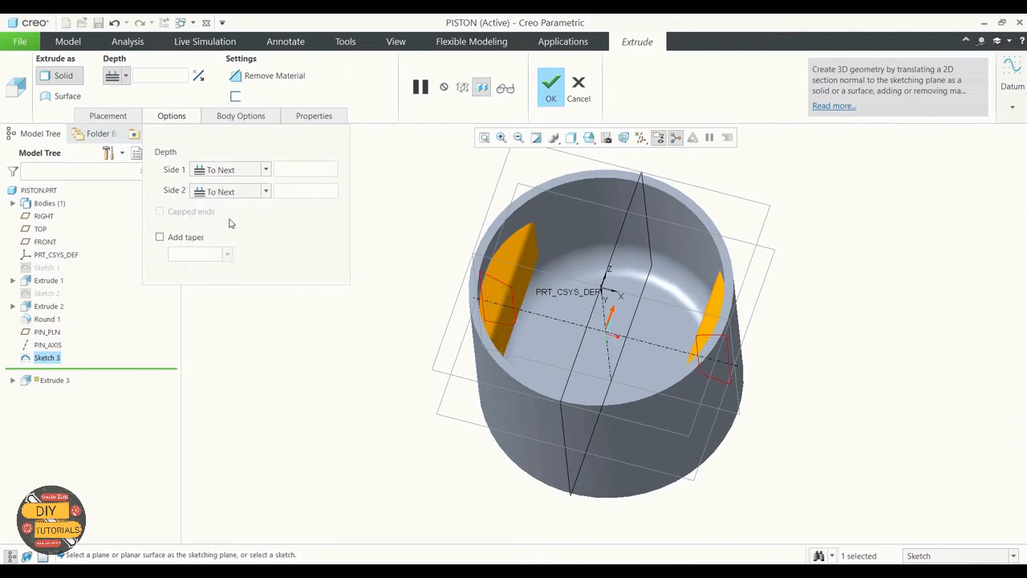
right_click(375, 268)
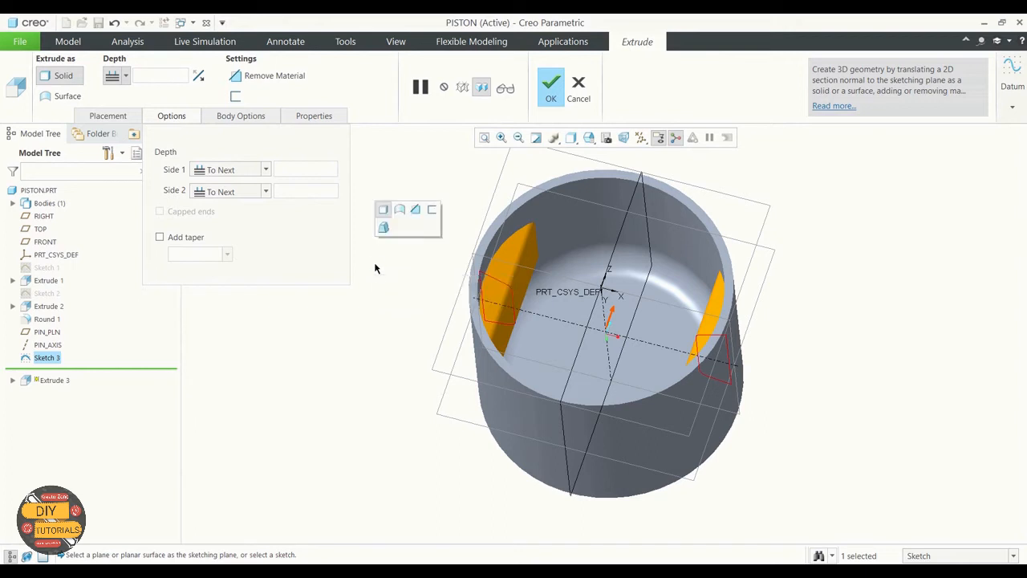
left_click(172, 119)
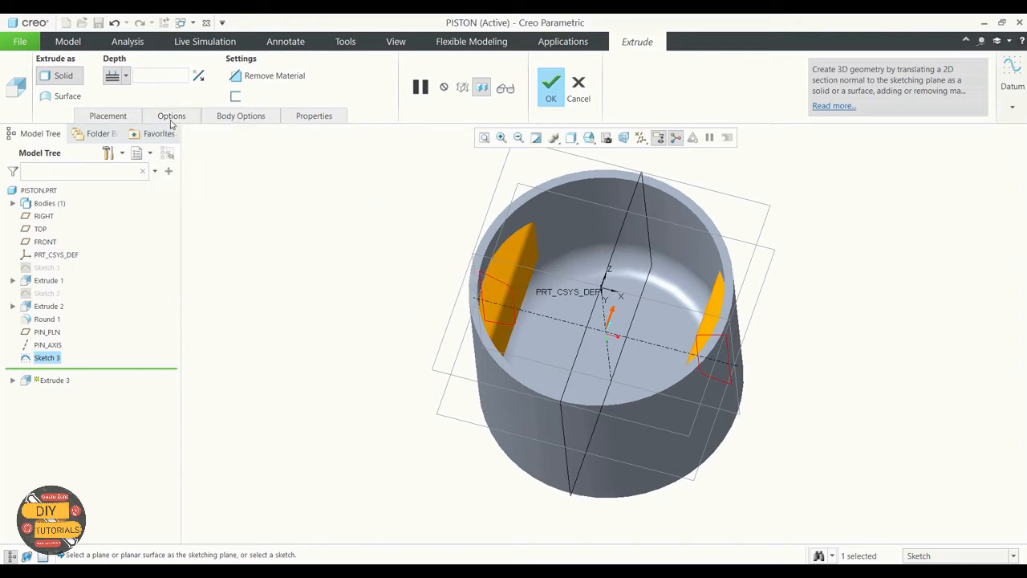
middle_click_drag(291, 236, 245, 227)
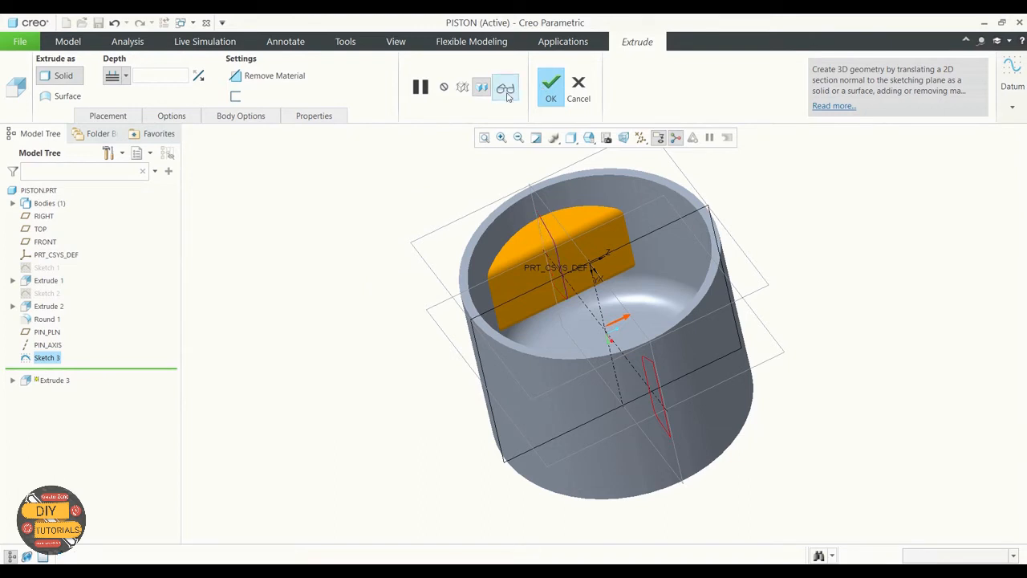
Step: Preview the two-sided boss extrusion of Sketch 3 inside the cylinder and accept the feature
left_click(544, 88)
middle_click_drag(415, 289, 487, 174)
left_click(507, 90)
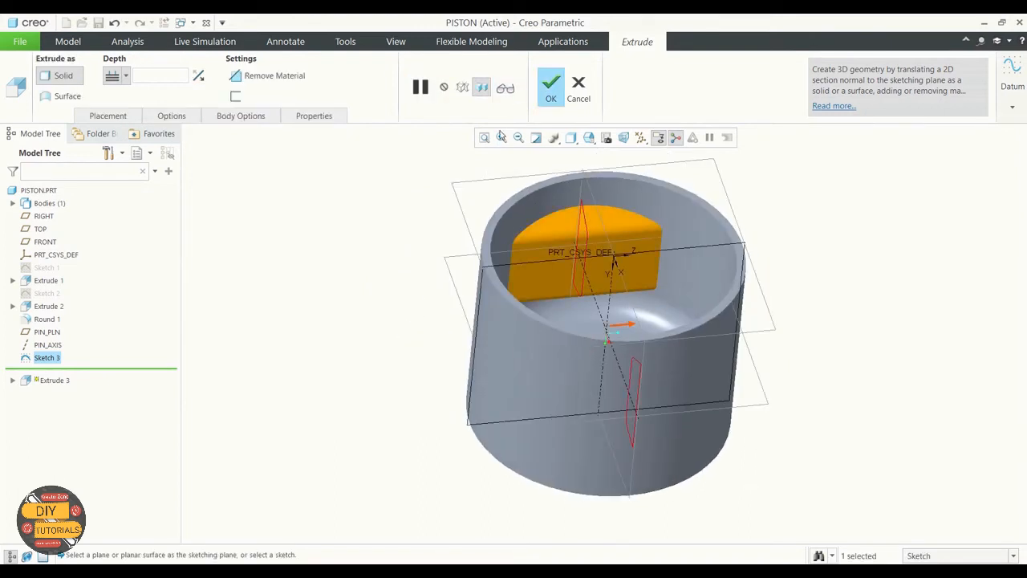
left_click(552, 94)
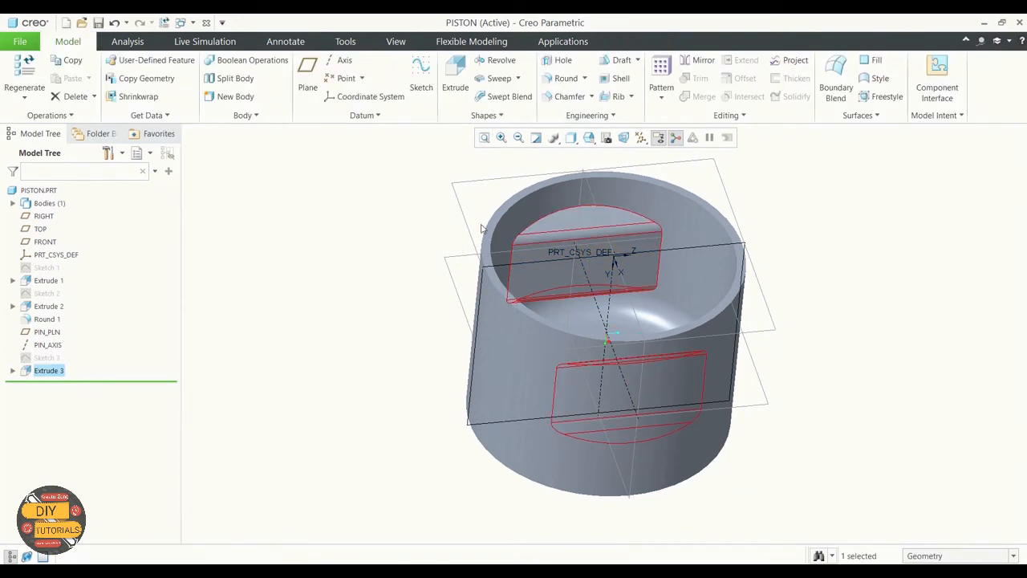
middle_click_drag(346, 246, 383, 255)
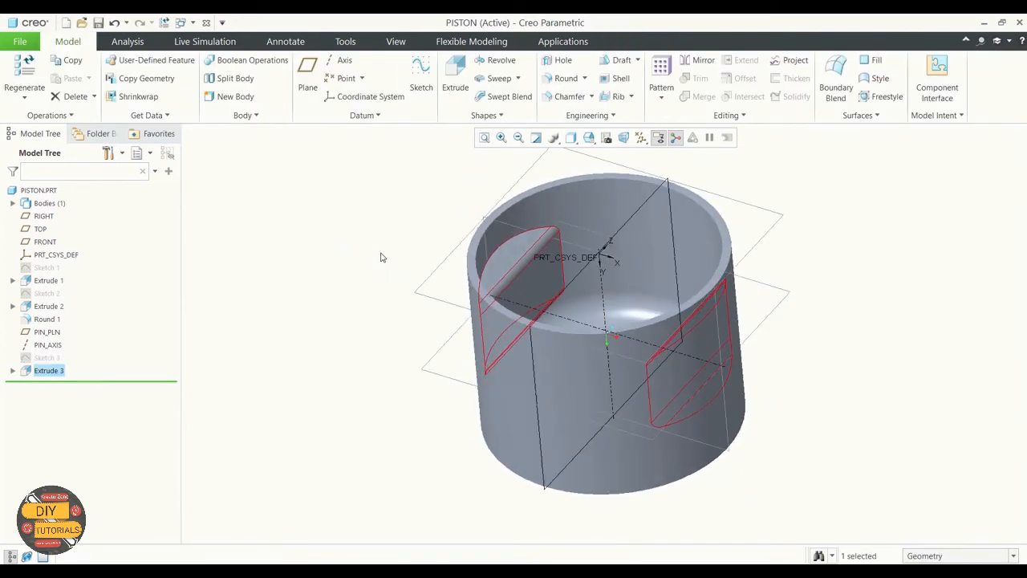
left_click(333, 236)
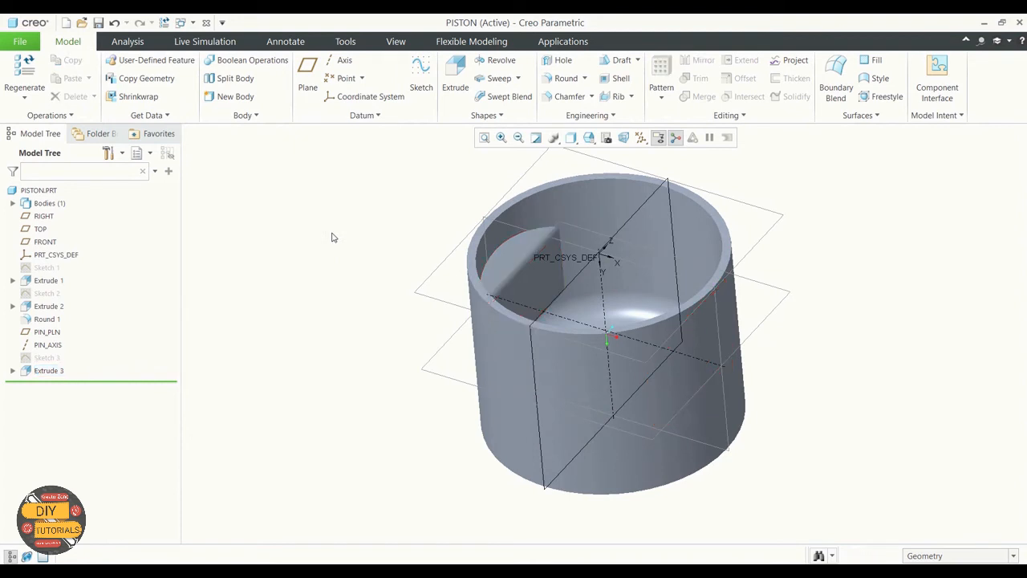
Step: Hide all datum features and display the model as a wireframe to inspect both bosses
left_click(658, 138)
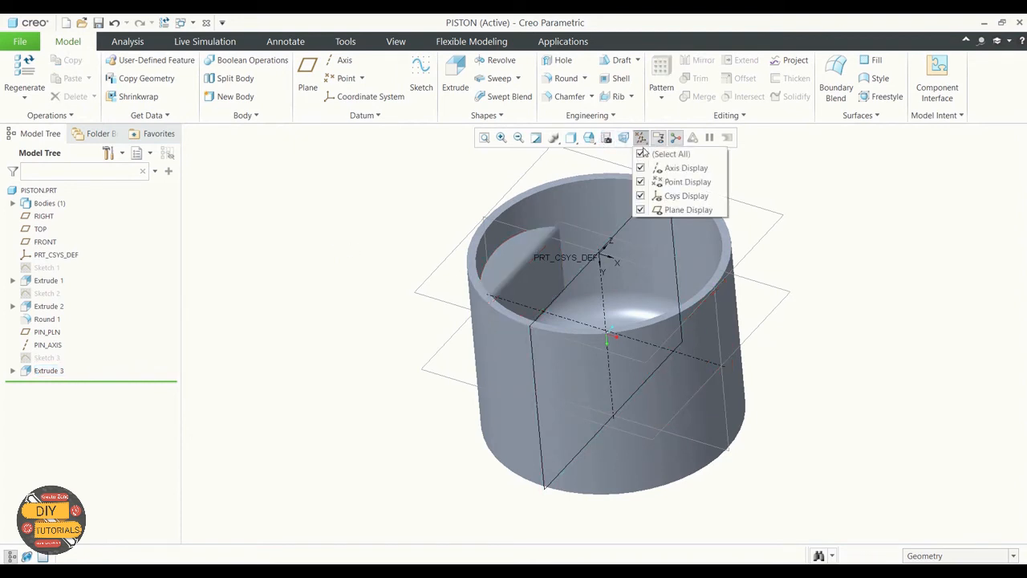
left_click(651, 154)
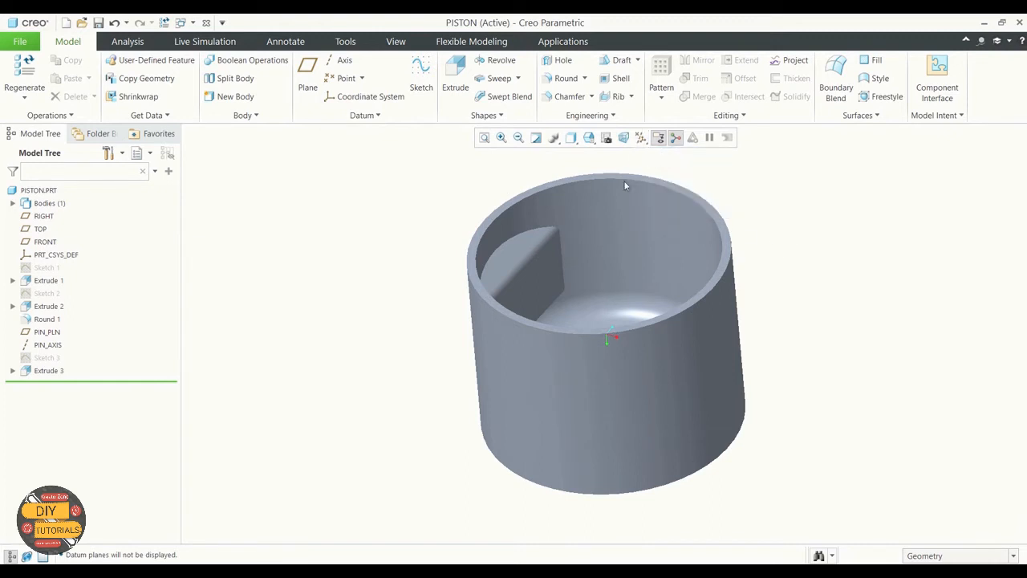
left_click(570, 139)
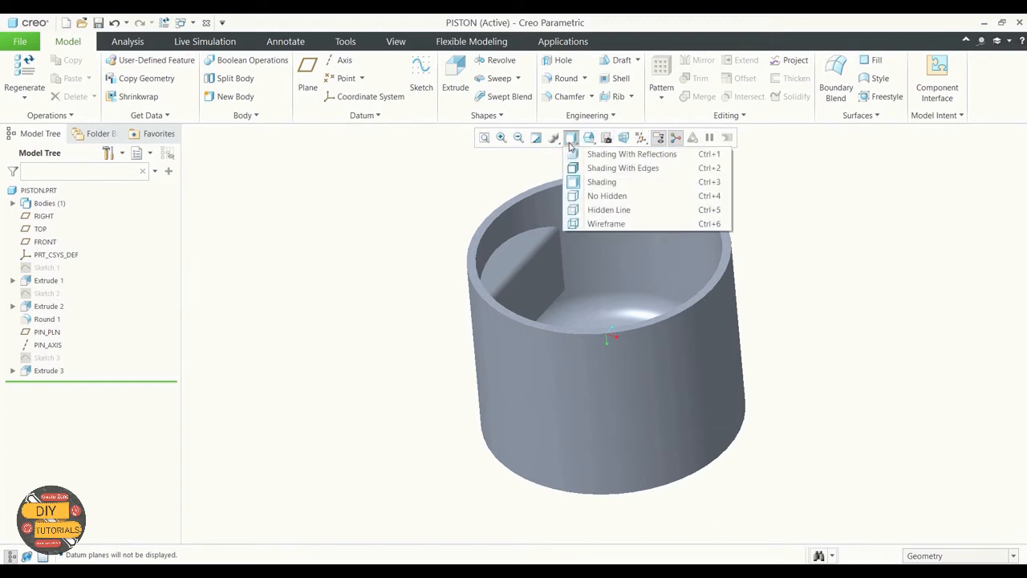
left_click(606, 223)
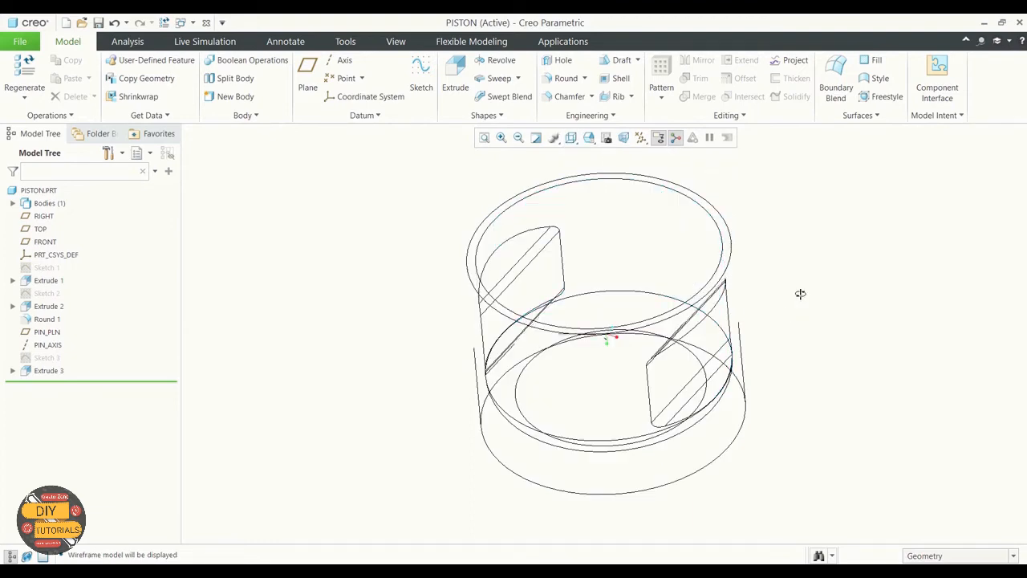
mouse_move(800, 293)
middle_mouse_down()
mouse_move(813, 264)
mouse_move(875, 266)
mouse_move(832, 275)
mouse_move(826, 305)
mouse_move(783, 288)
mouse_move(770, 329)
mouse_move(780, 336)
mouse_move(818, 289)
mouse_move(835, 291)
mouse_move(811, 307)
middle_mouse_up()
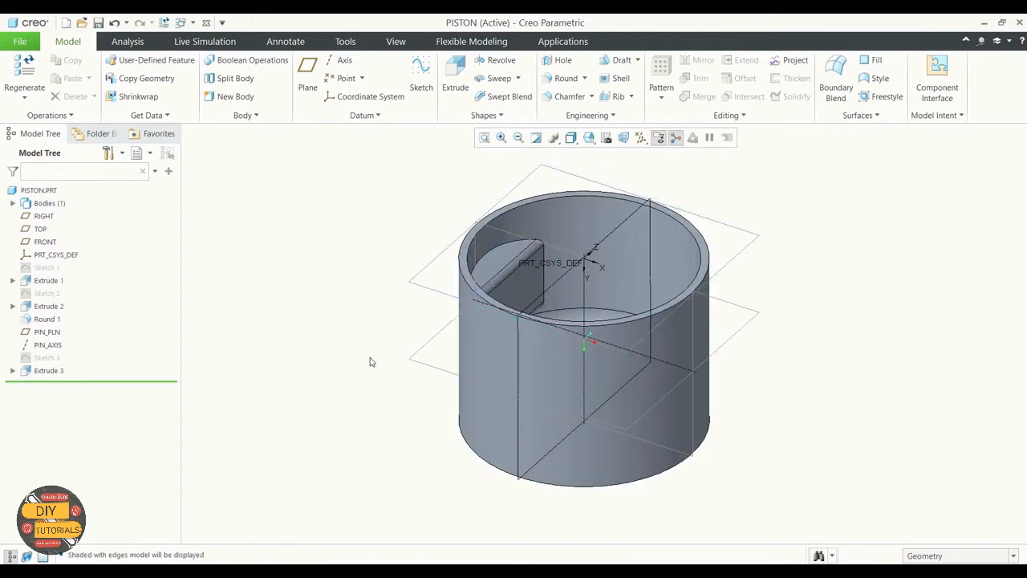
Step: Make the hidden Sketch 3 visible again in the model
left_click(47, 357)
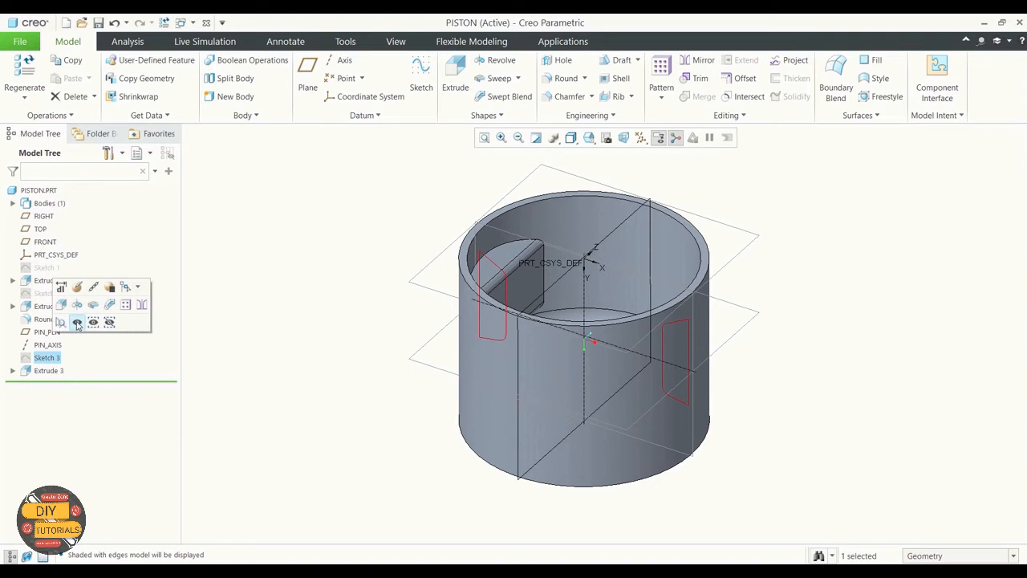
left_click(250, 357)
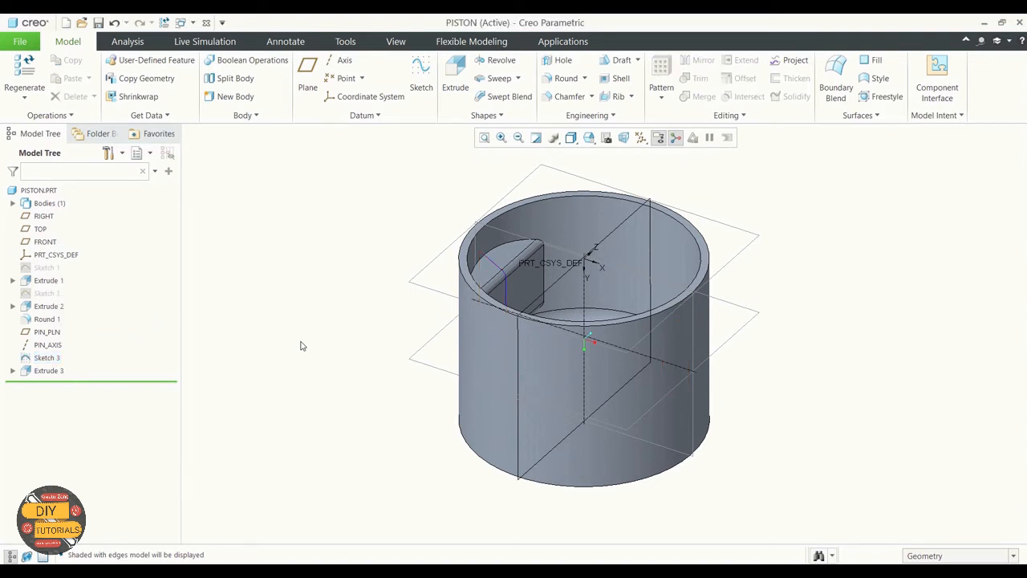
mouse_move(792, 254)
middle_mouse_down()
mouse_move(780, 250)
mouse_move(770, 298)
mouse_move(807, 284)
mouse_move(801, 328)
mouse_move(756, 265)
mouse_move(791, 241)
mouse_move(818, 243)
mouse_move(797, 250)
middle_mouse_up()
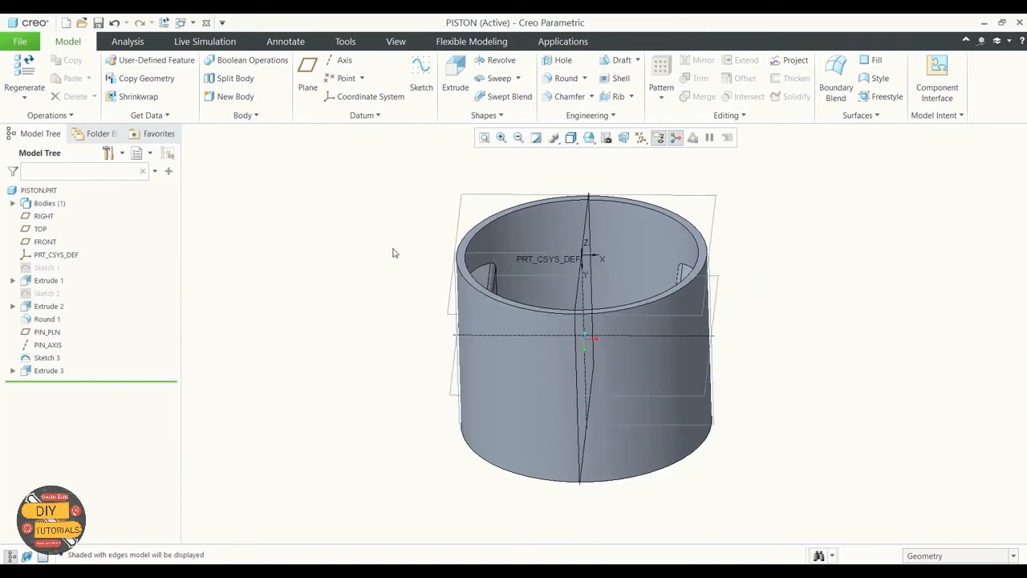
Step: Start a new solid extrusion with an internal sketch on the previous sketch plane, viewed square to that plane
left_click(455, 85)
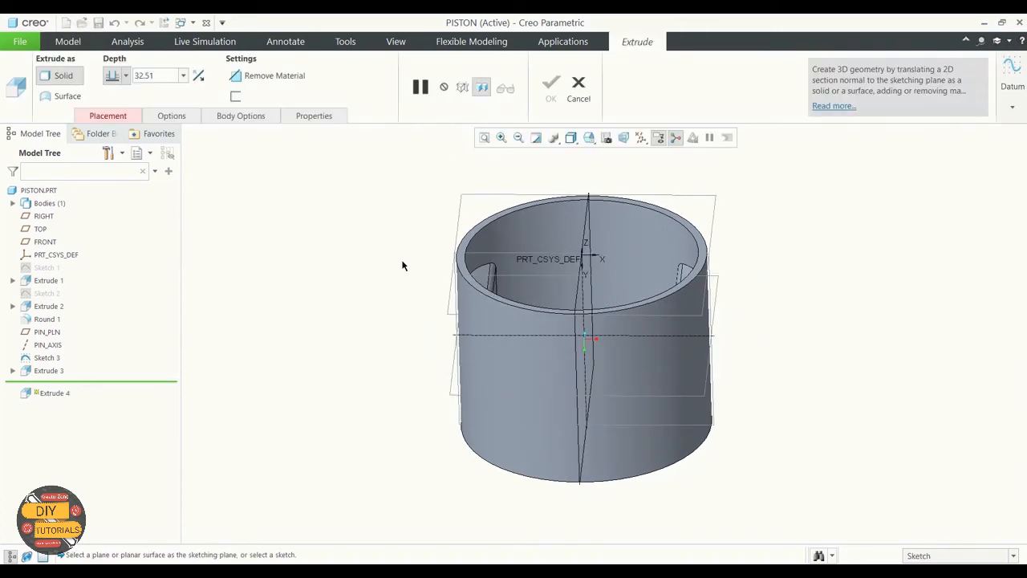
left_click(110, 115)
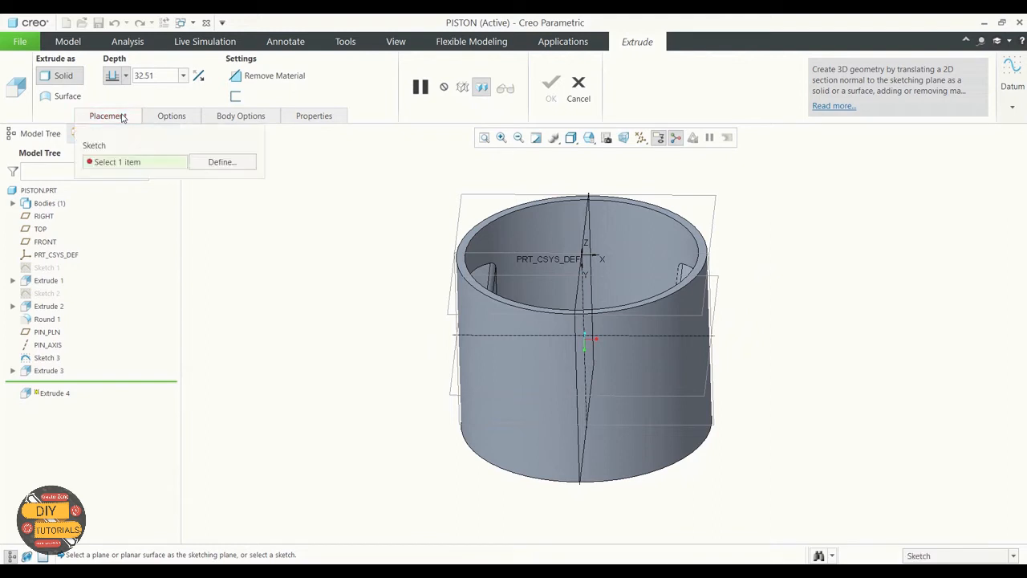
left_click(211, 163)
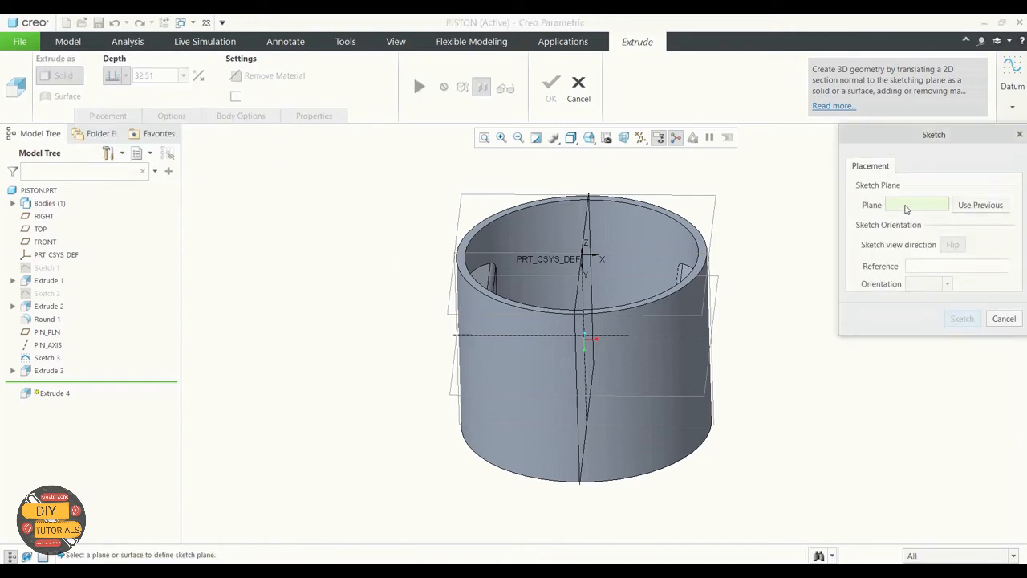
left_click(986, 206)
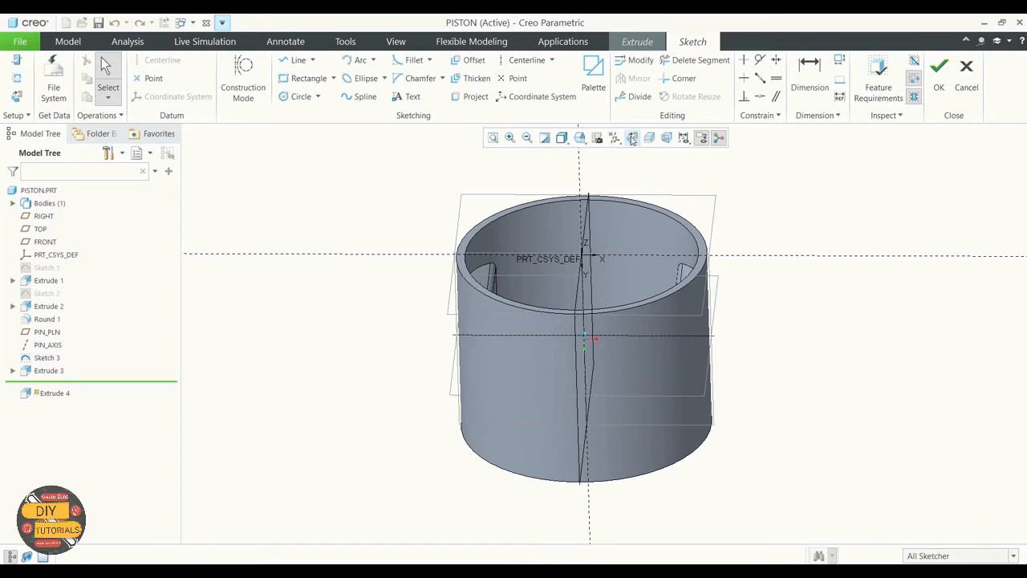
left_click(631, 138)
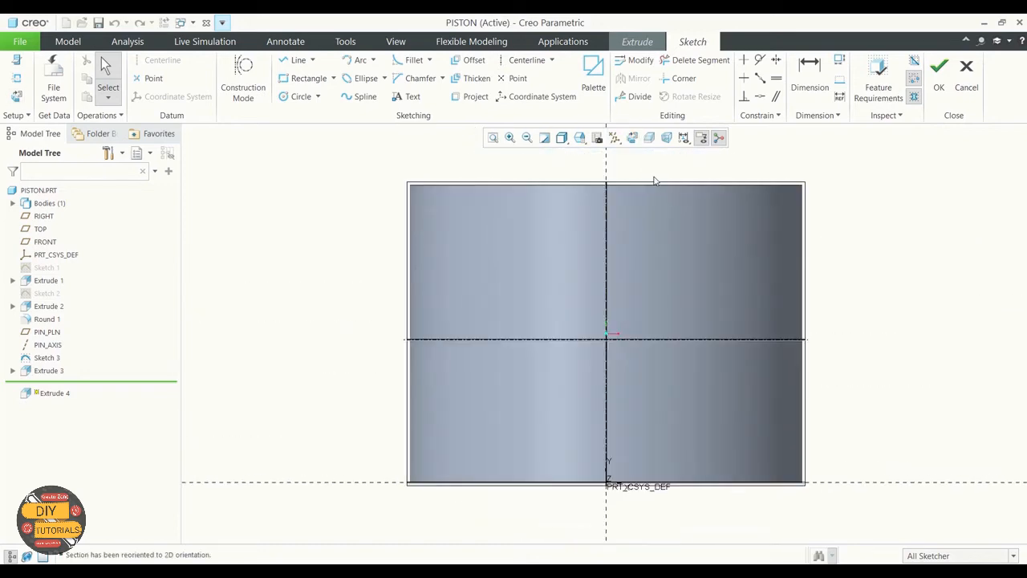
Step: Display the model as a wireframe so the boss edges can be referenced in the sketch
left_click(562, 138)
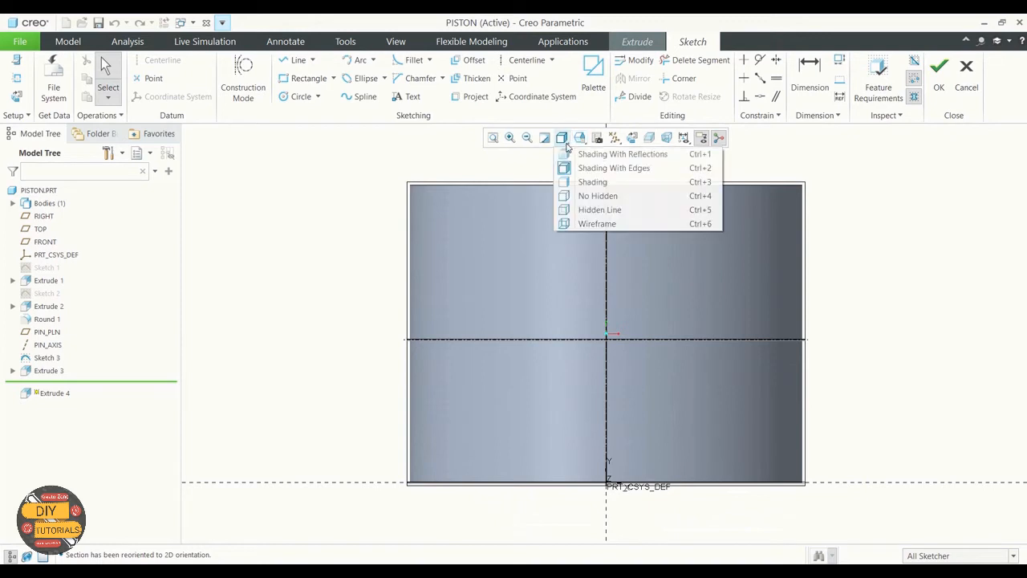
left_click(565, 225)
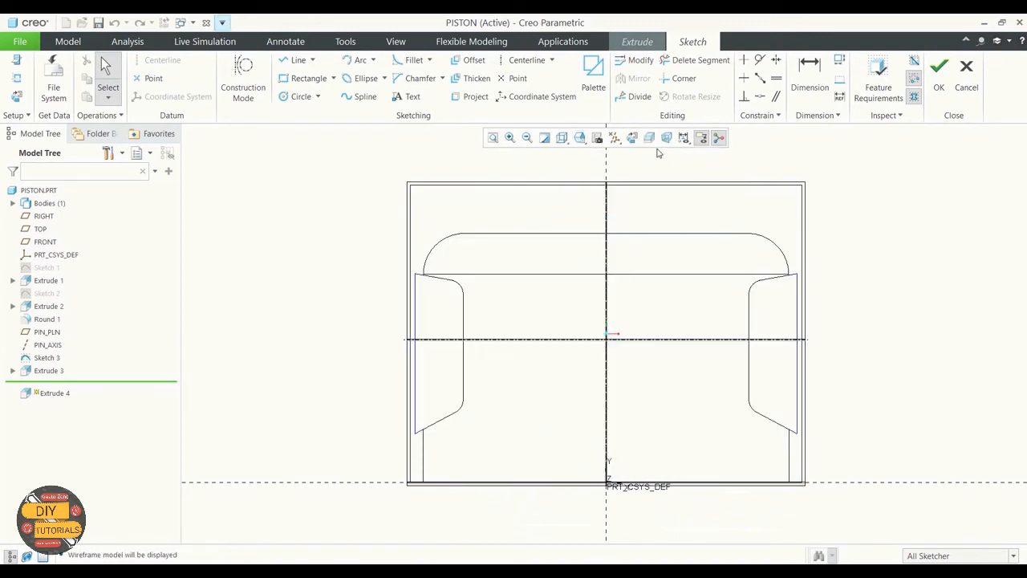
left_click(614, 138)
left_click(622, 144)
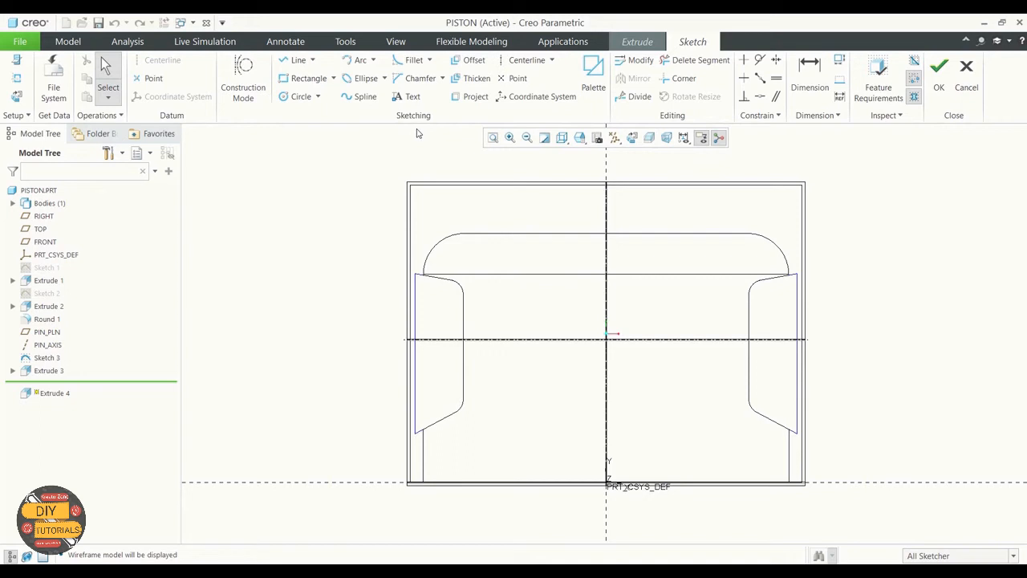
Step: Start the Offset tool in the sketch to offset a single existing edge
left_click(456, 64)
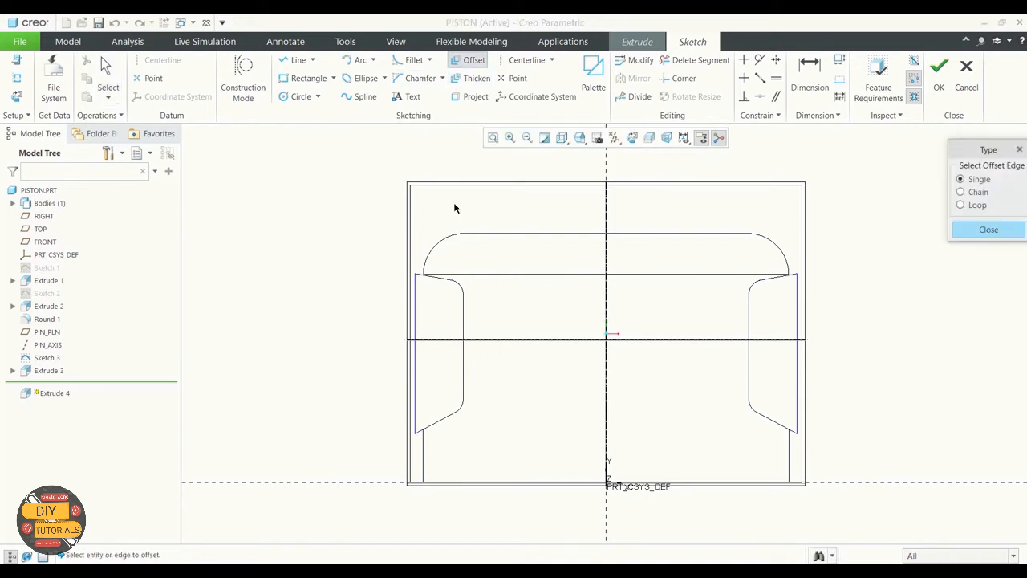
Step: Offset the whole loop of the right-hand pocket outline inward by 2.7 using the Loop option
left_click(962, 206)
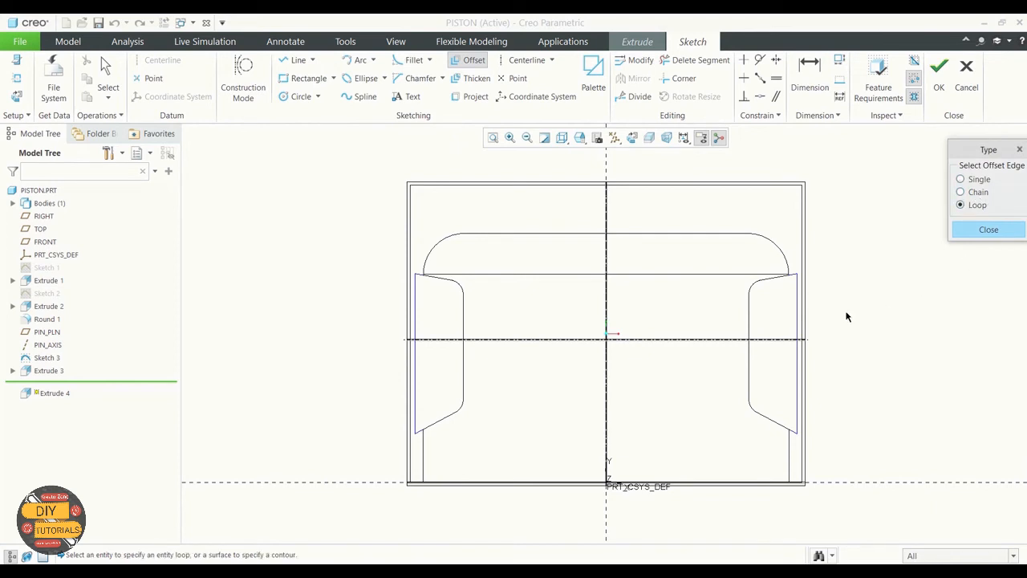
left_click(798, 315)
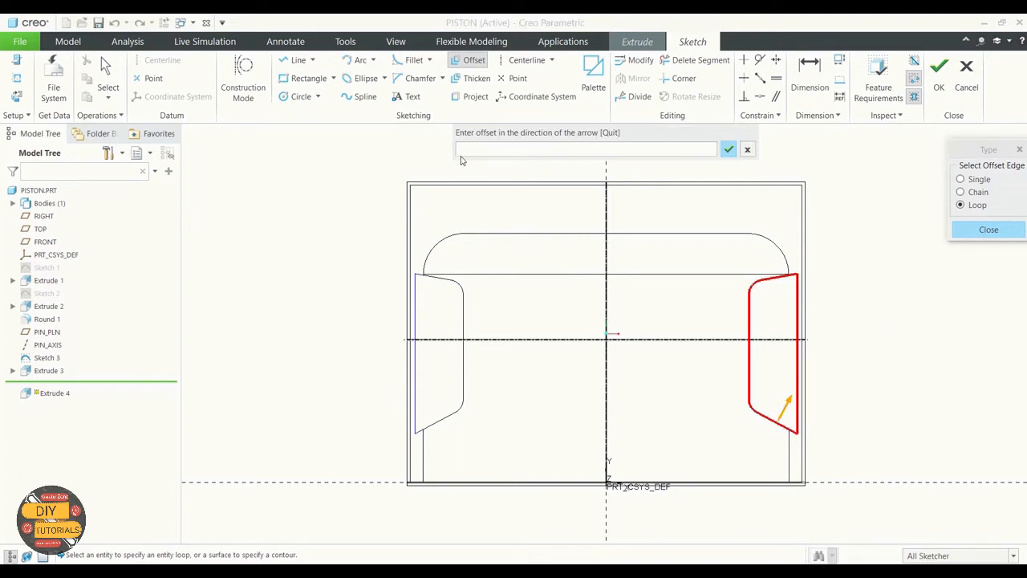
type("2.7")
key("Return")
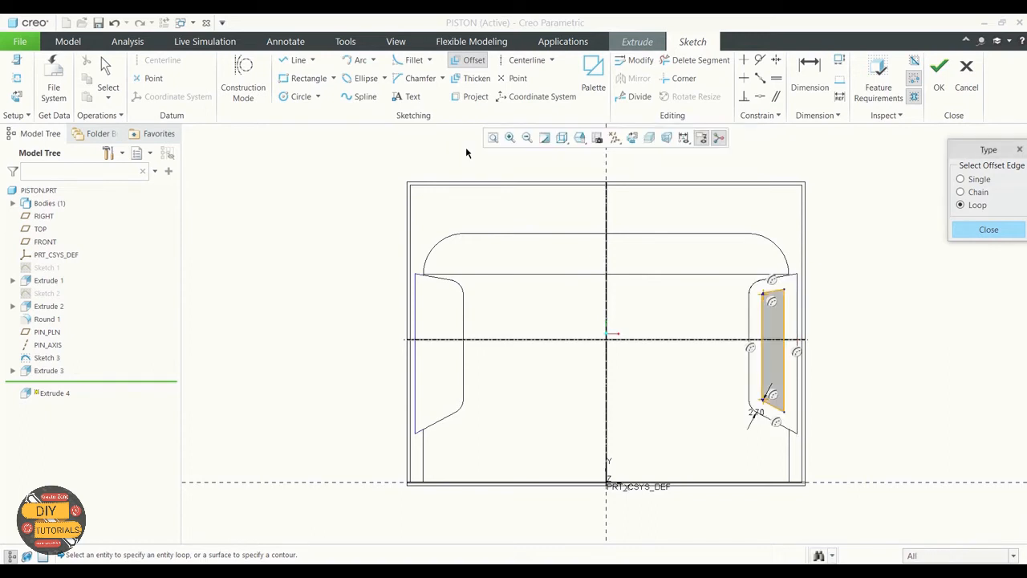
left_click(970, 233)
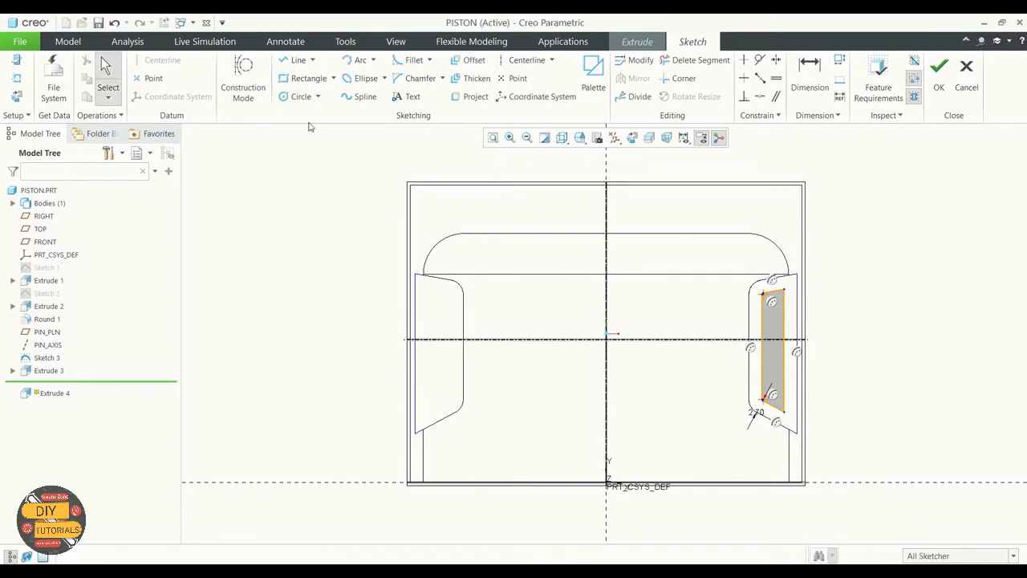
Step: Delete the outer vertical line of the offset profile in the right-hand pocket
left_click(785, 327)
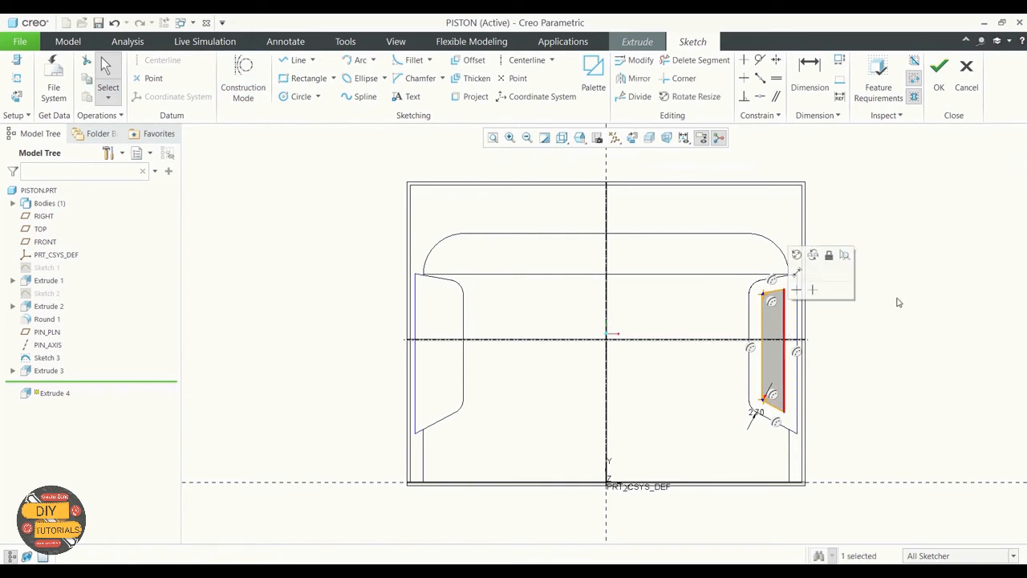
right_click(782, 328)
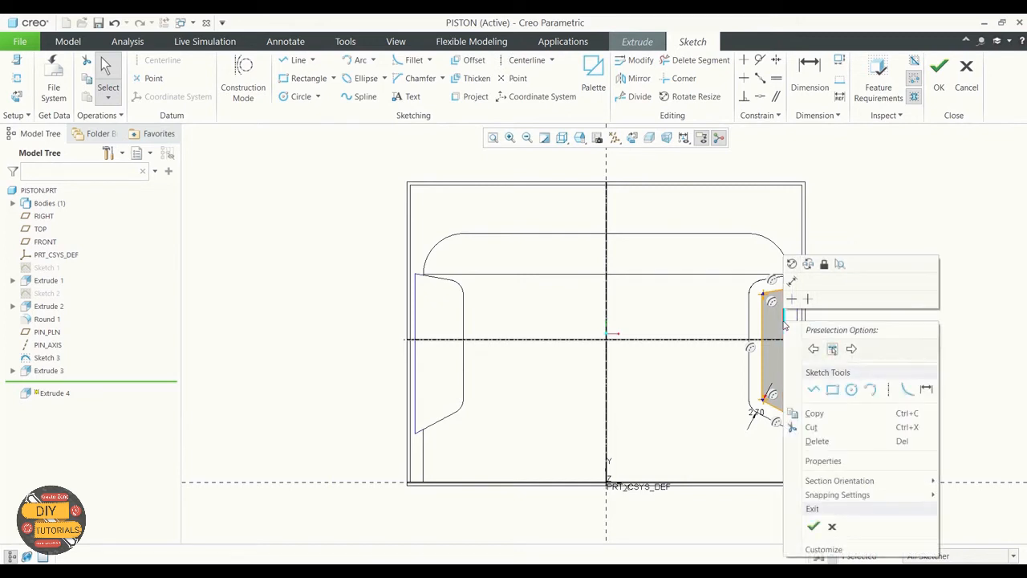
left_click(817, 441)
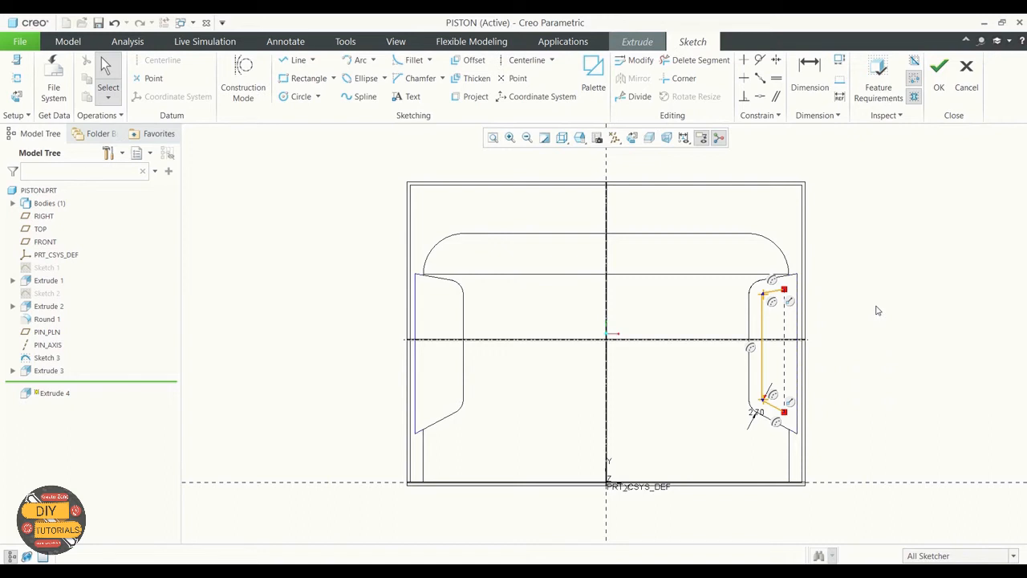
scroll(877, 310, "up", 1)
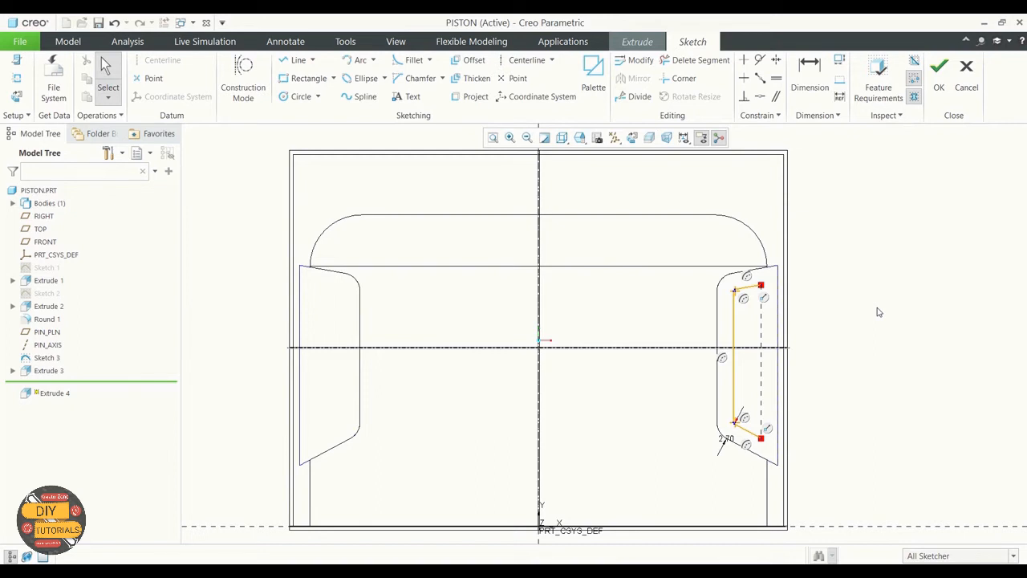
key("ctrl+z")
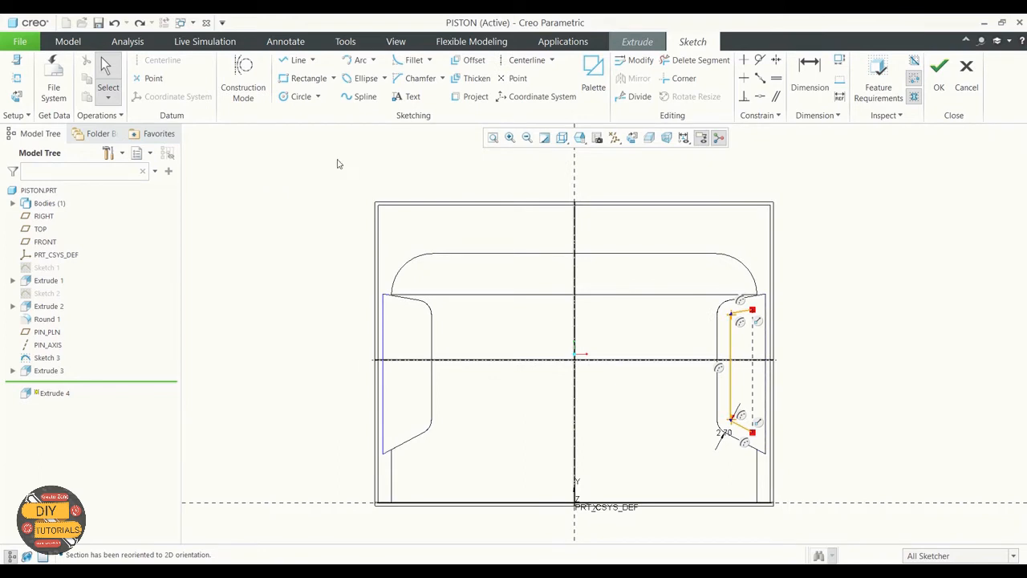
Step: Project the piston's inner right-hand vertical edge and corner-trim the offset profile's two slanted lines to it
left_click(471, 97)
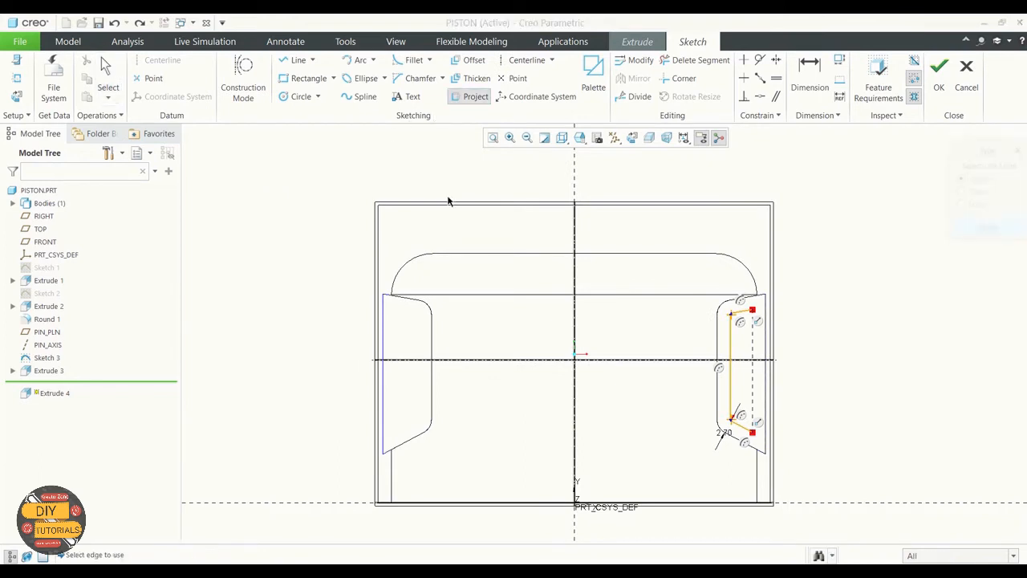
left_click(768, 276)
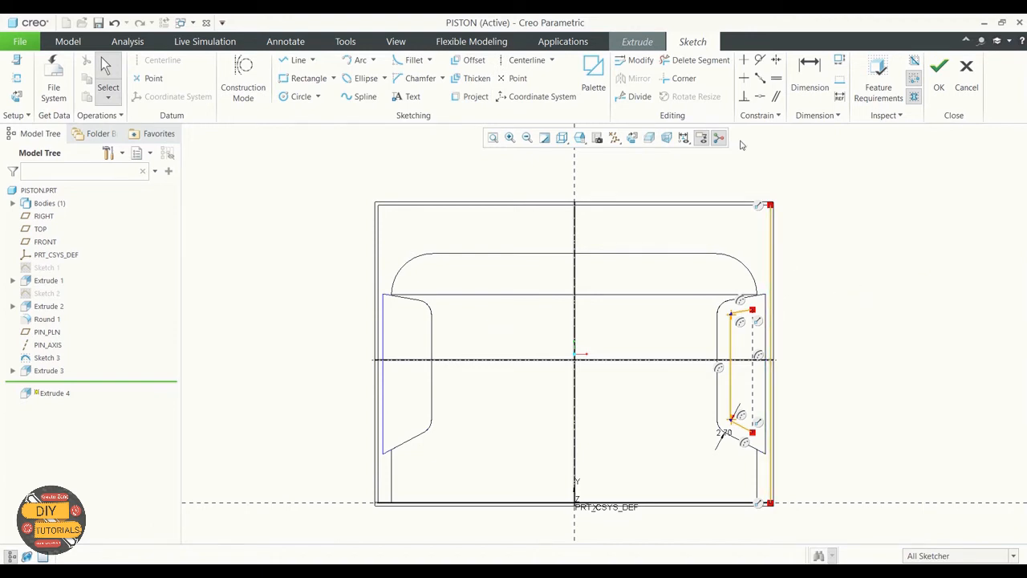
left_click(680, 78)
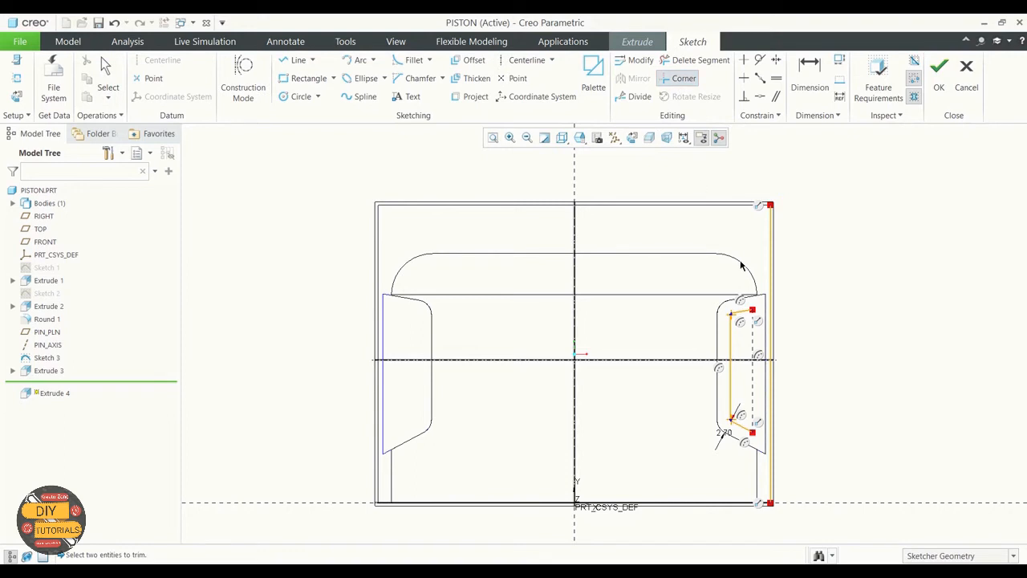
left_click(738, 315)
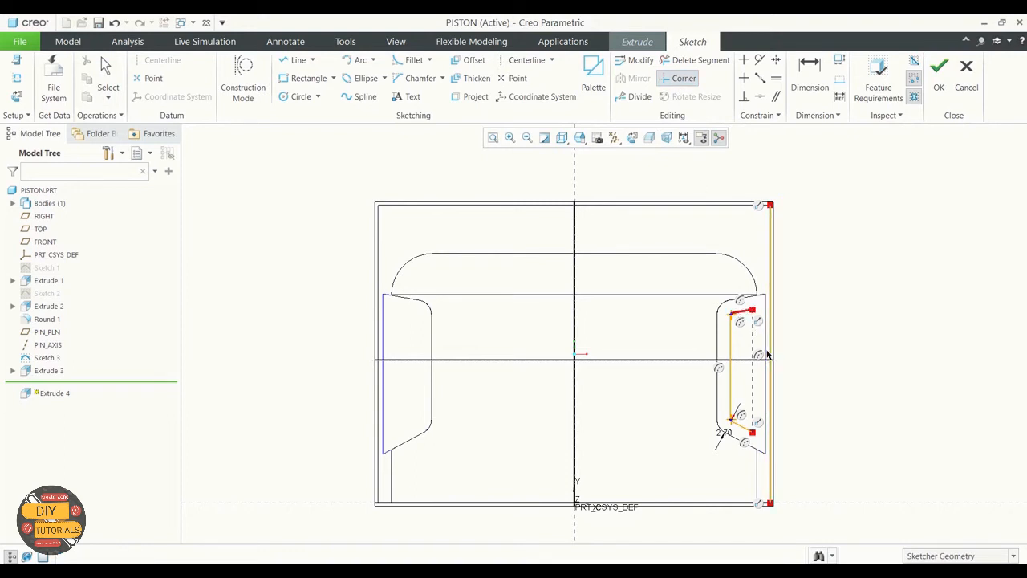
left_click(769, 355)
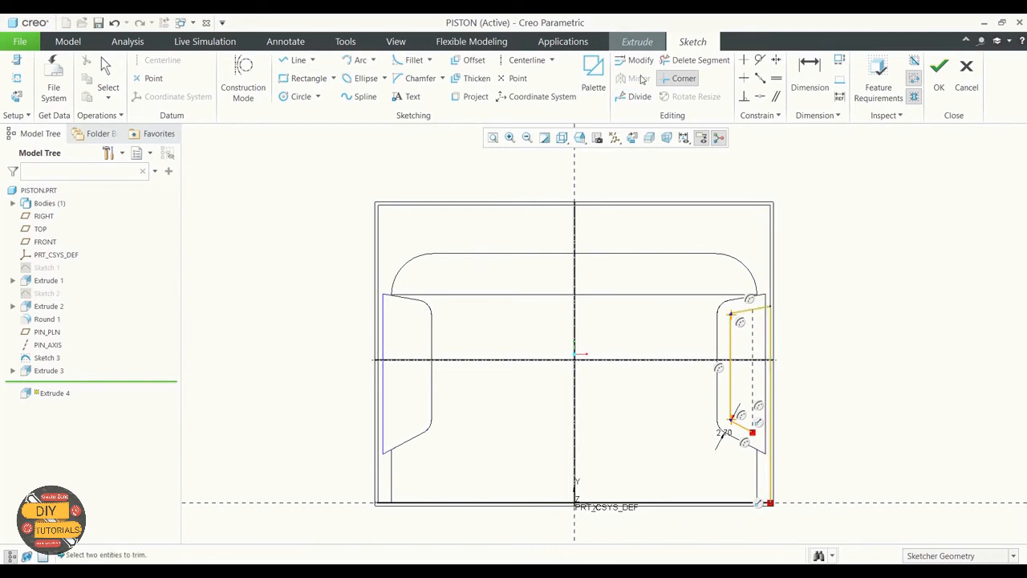
left_click(742, 429)
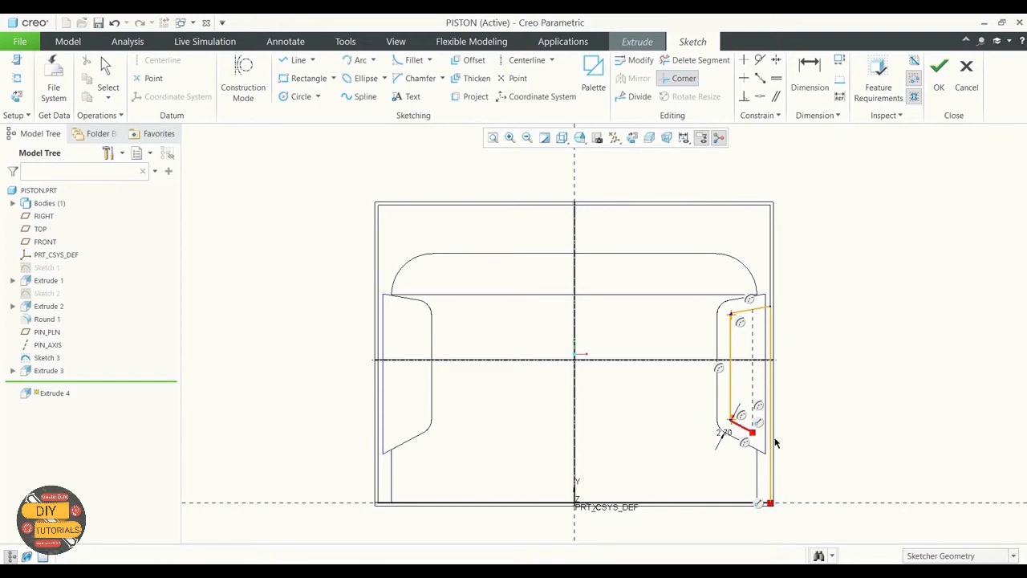
left_click(769, 387)
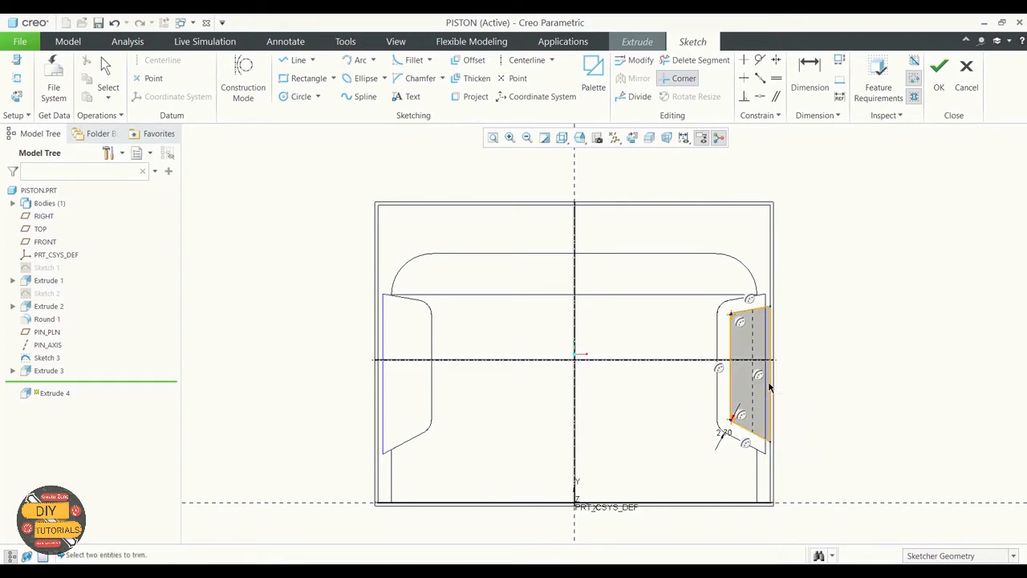
middle_click(851, 319)
Step: Mirror the complete right-hand profile, including its two small corner arcs, about the piston's vertical centre axis
scroll(780, 319, "down", 5)
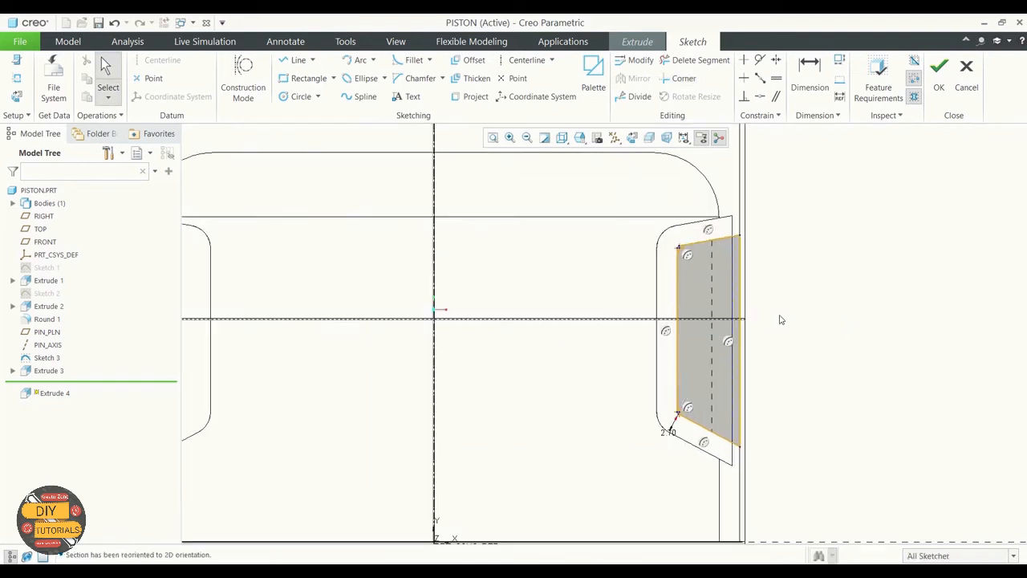
scroll(780, 320, "down", 2)
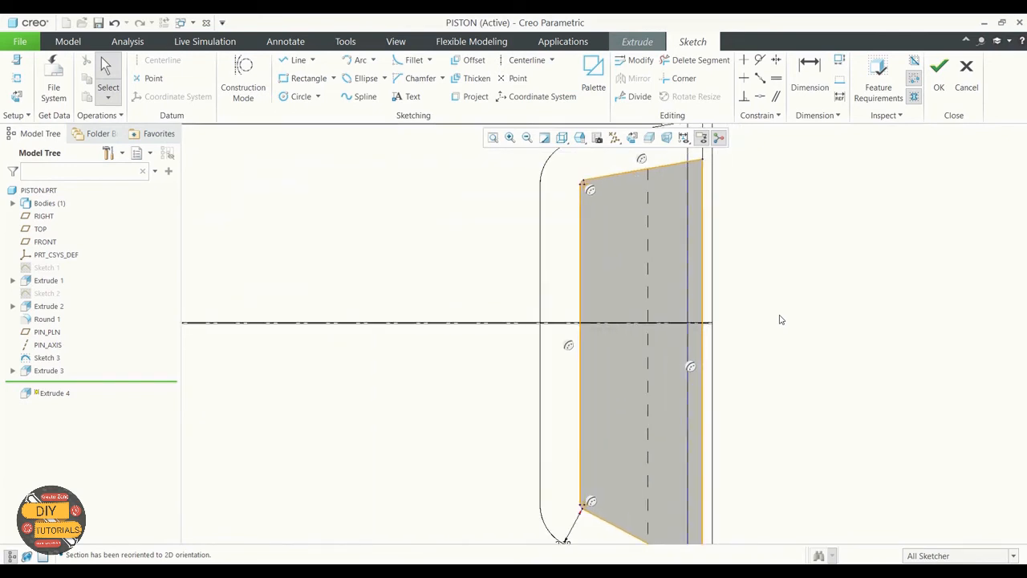
scroll(759, 294, "up", 2)
scroll(762, 300, "down", 1)
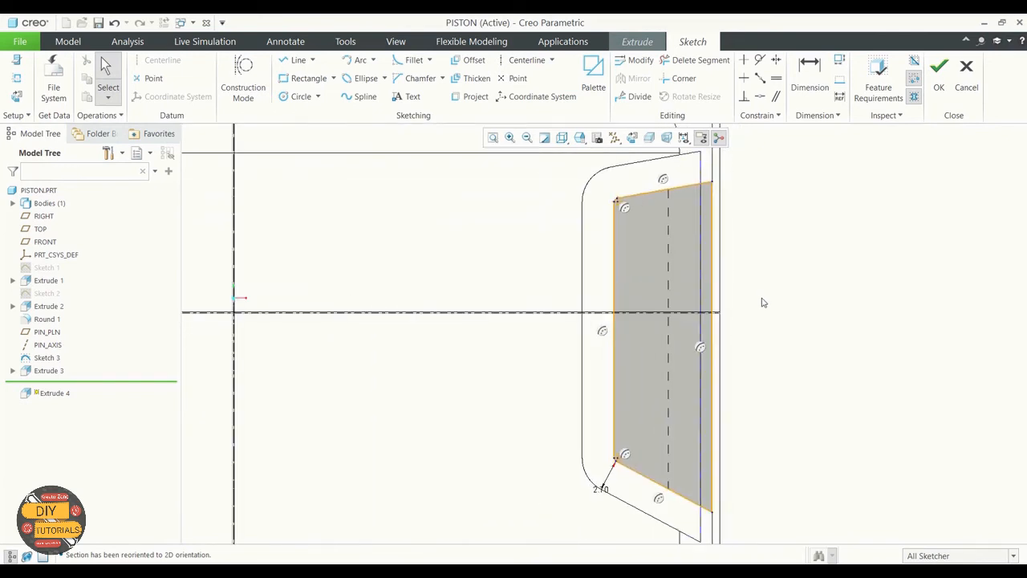
left_click(639, 475)
scroll(618, 461, "down", 2)
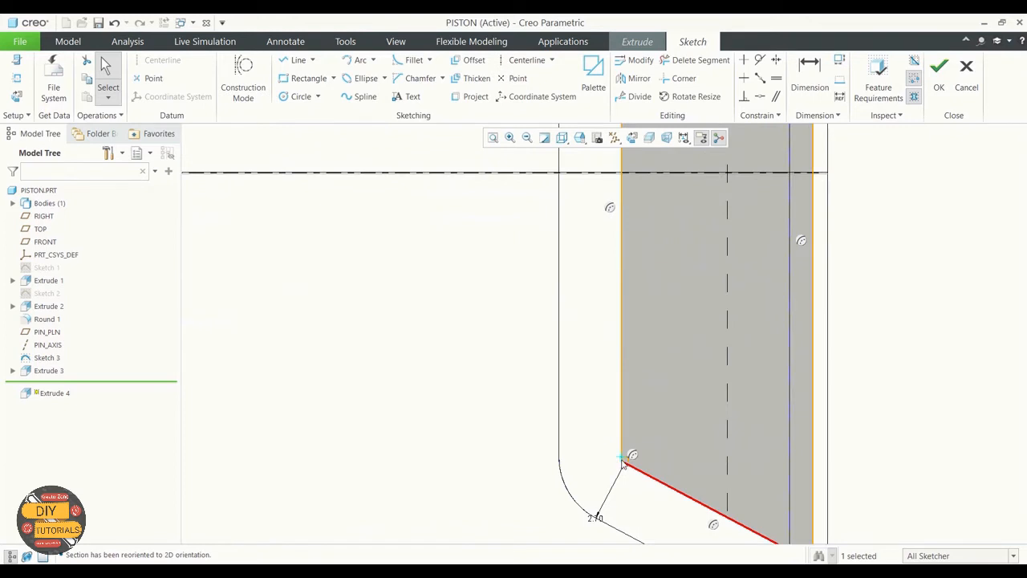
scroll(623, 465, "down", 3)
left_click(624, 452, "ctrl")
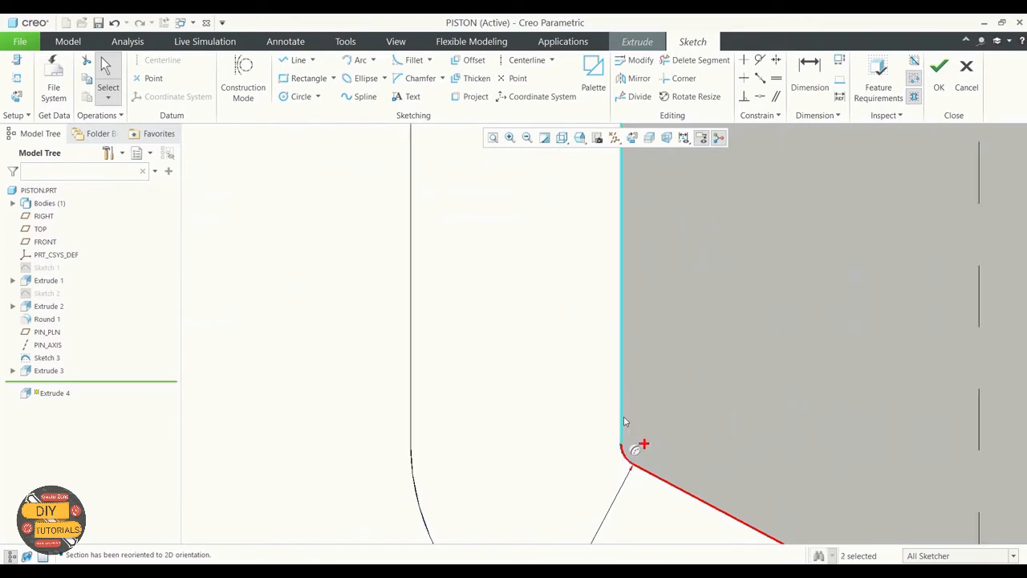
left_click(622, 417, "ctrl")
scroll(619, 439, "up", 2)
scroll(620, 437, "up", 3)
scroll(622, 209, "down", 3)
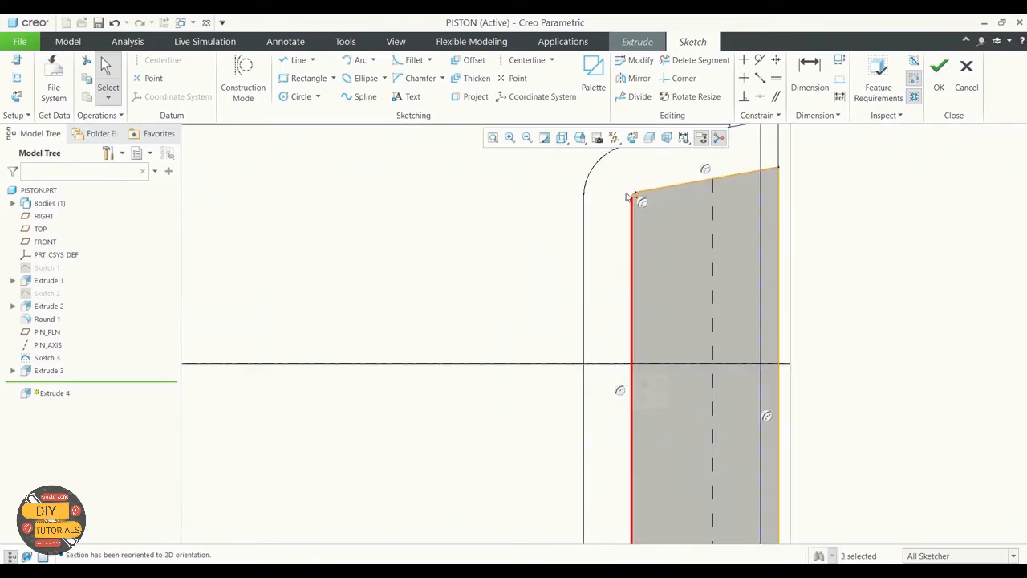
scroll(634, 199, "down", 2)
left_click(637, 195, "ctrl")
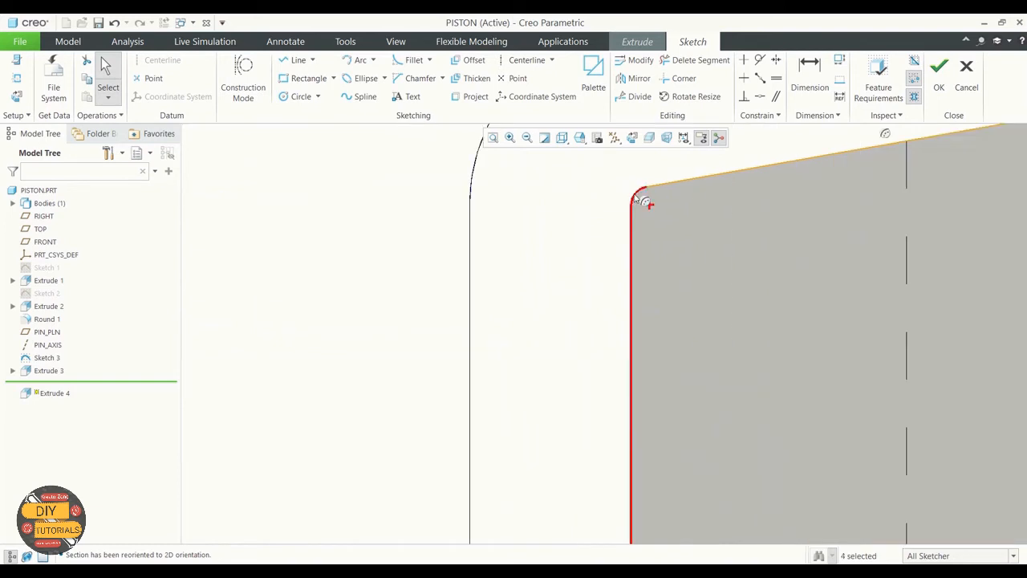
left_click(708, 178, "ctrl")
scroll(710, 180, "up", 3)
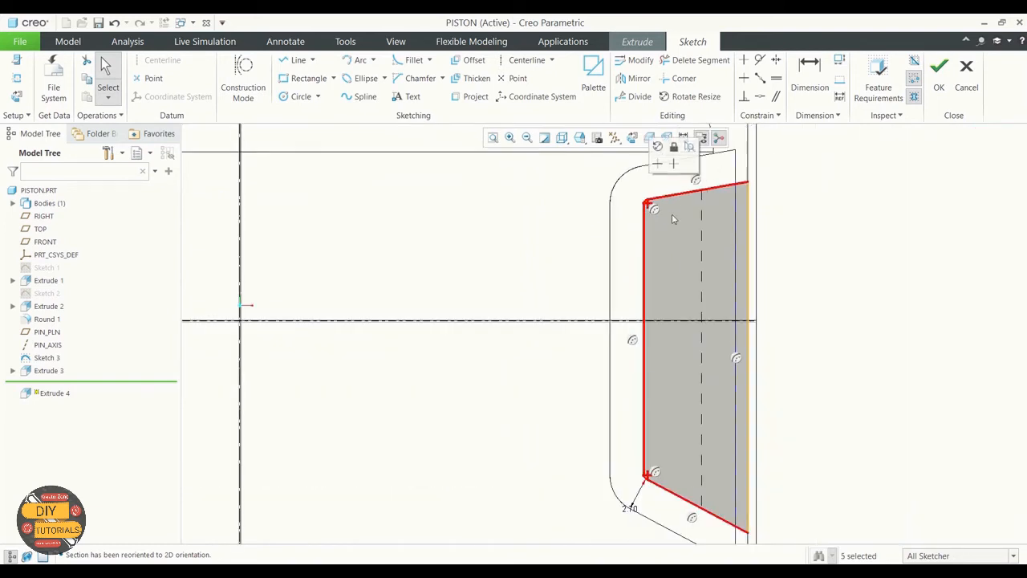
left_click(748, 251, "ctrl")
scroll(819, 247, "up", 3)
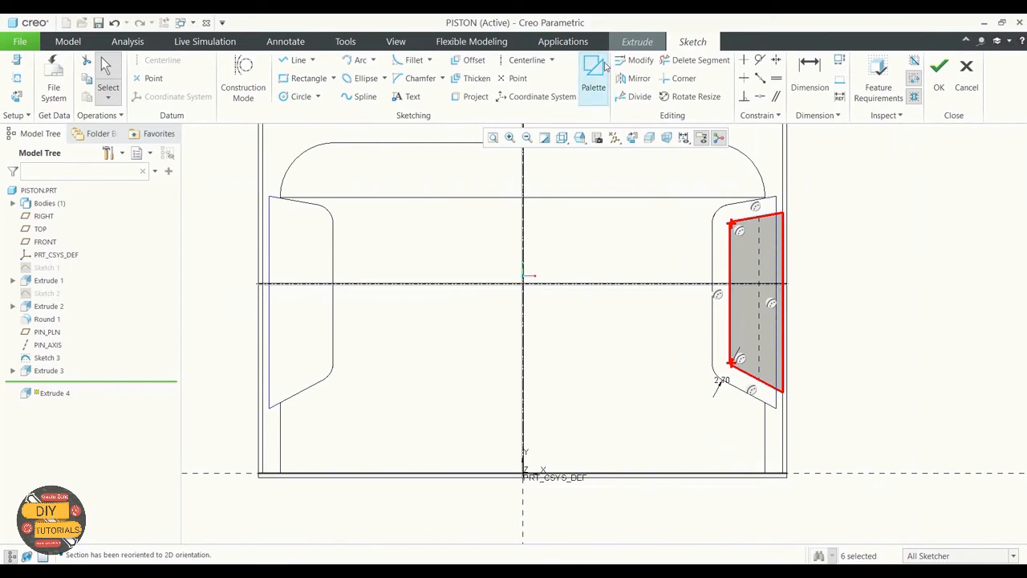
left_click(634, 78)
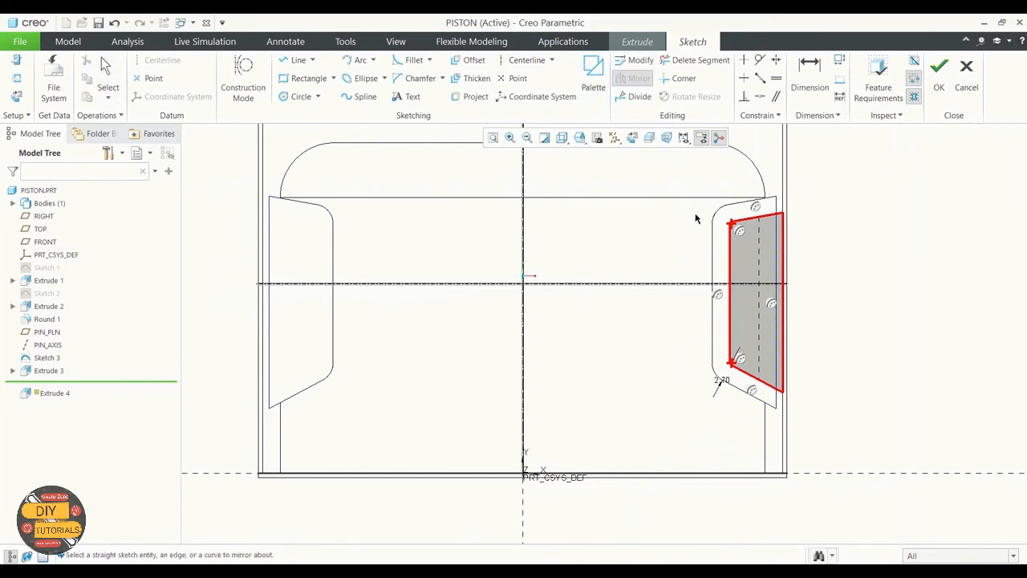
left_click(523, 224)
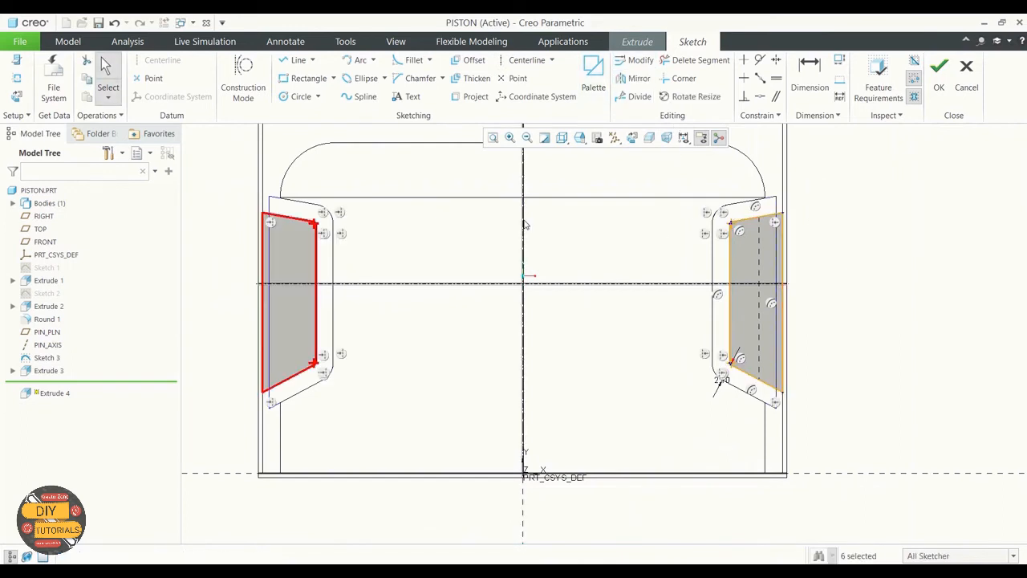
left_click(617, 324)
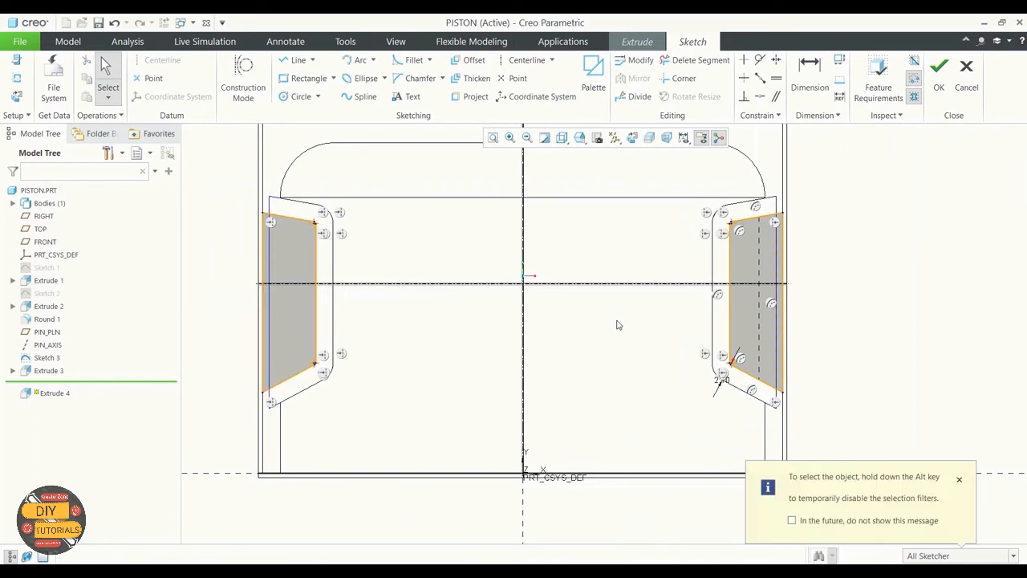
left_click(959, 479)
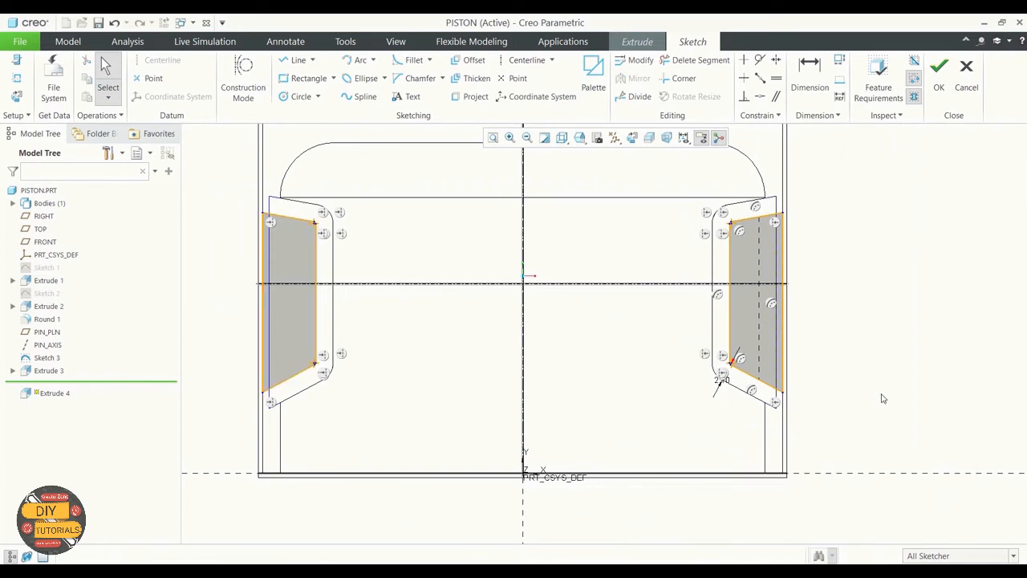
Step: Finish the mirrored side-profile sketch and set the extrude to remove material symmetrically about the sketch plane with a depth of 160
scroll(883, 396, "up", 2)
scroll(717, 257, "down", 1)
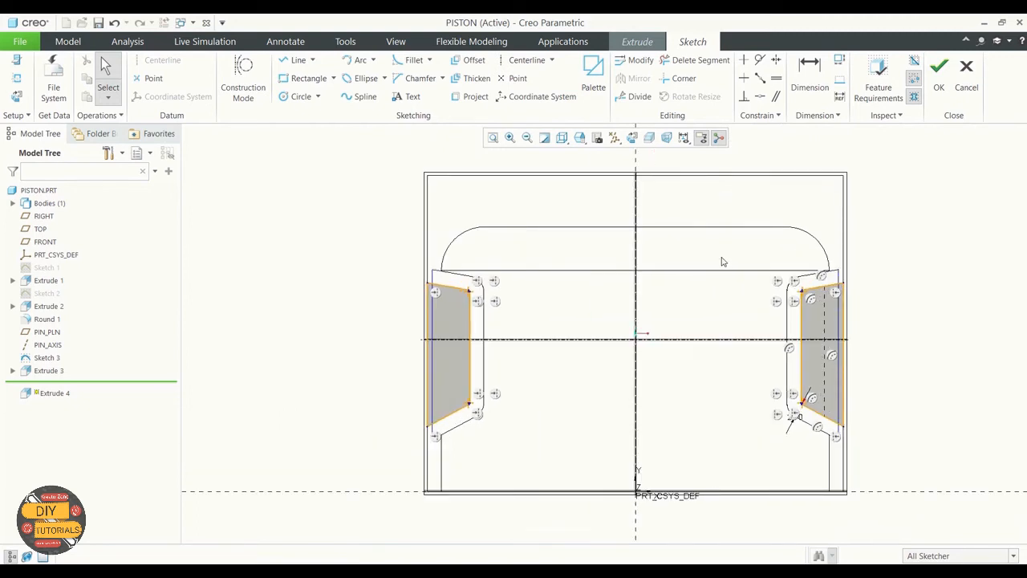
left_click(938, 77)
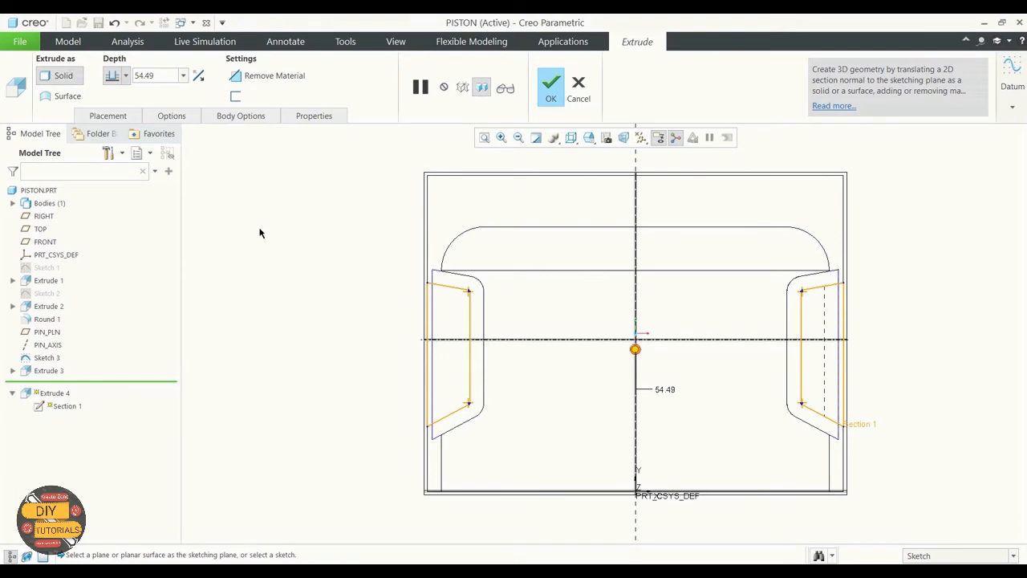
double_click(161, 74)
type("160")
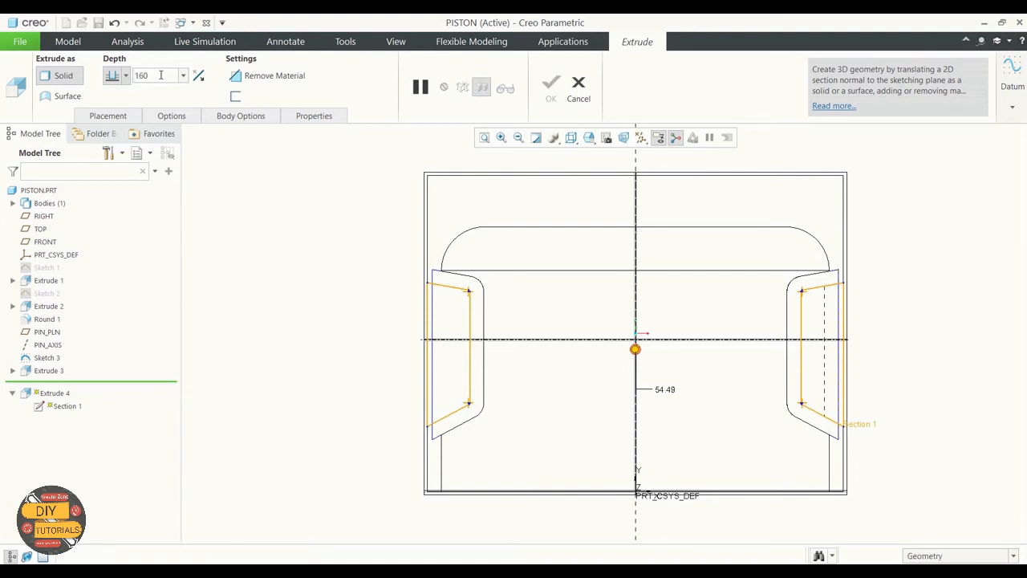
left_click(253, 80)
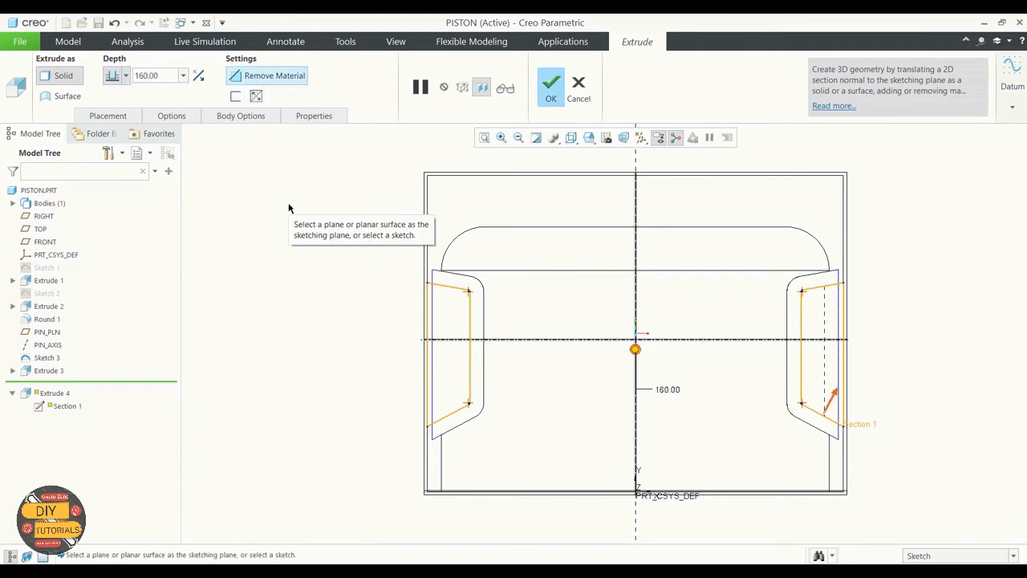
left_click(126, 77)
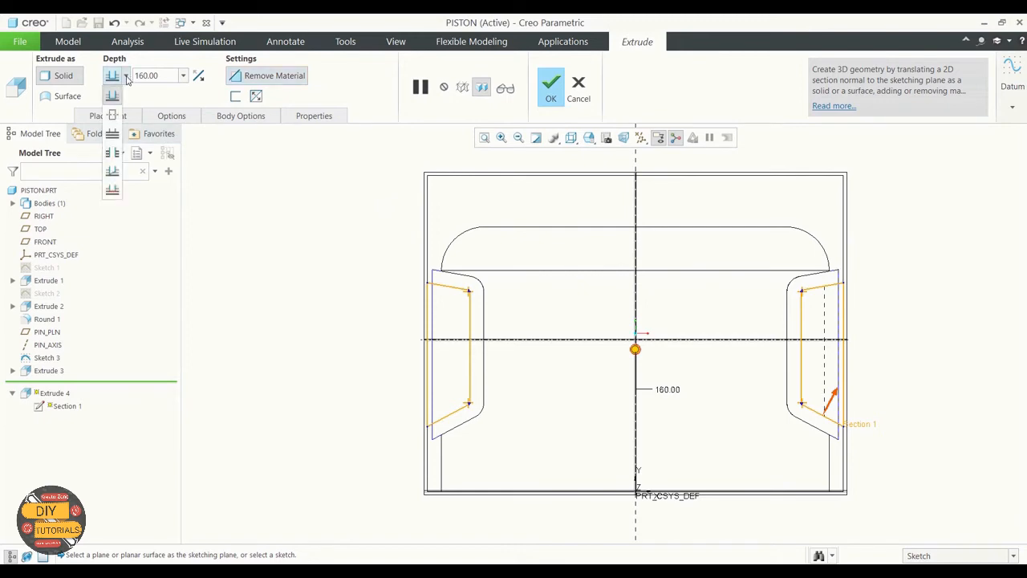
left_click(112, 114)
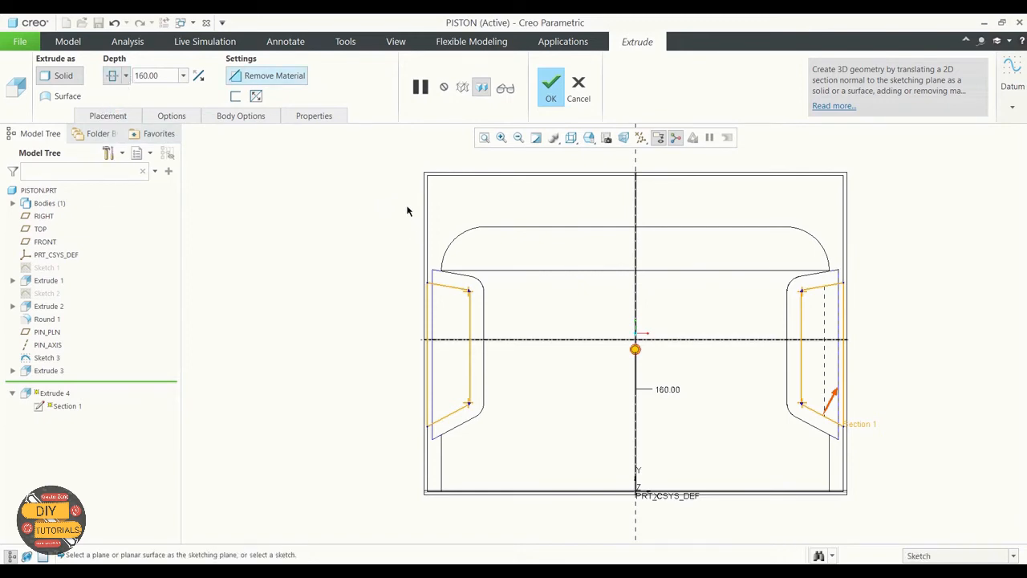
Step: Display the model shaded with edges, preview the side-pocket cut and complete the extrude
mouse_move(406, 211)
middle_mouse_down()
mouse_move(388, 243)
mouse_move(341, 270)
middle_mouse_up()
scroll(340, 270, "down", 1)
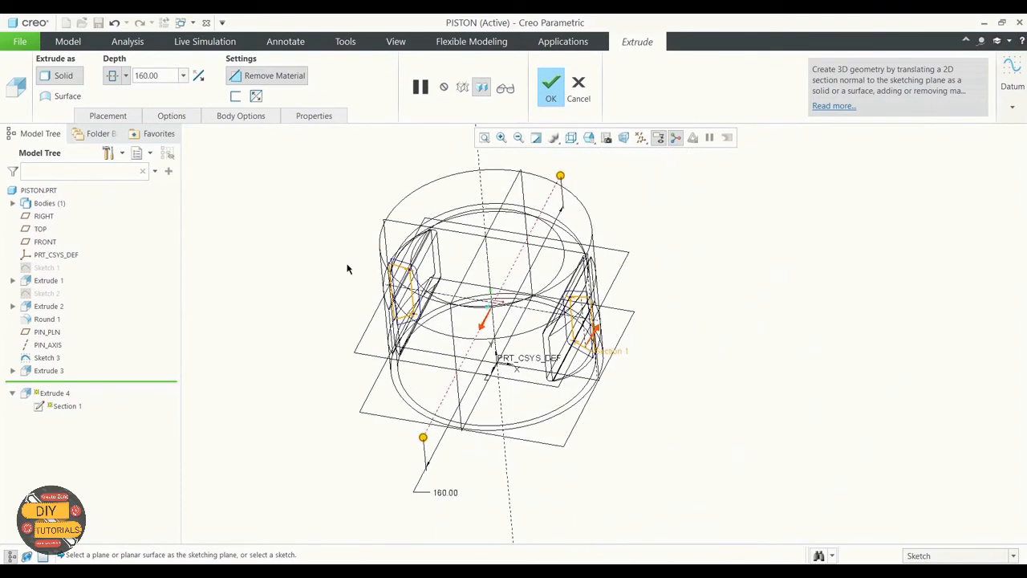
left_click(572, 137)
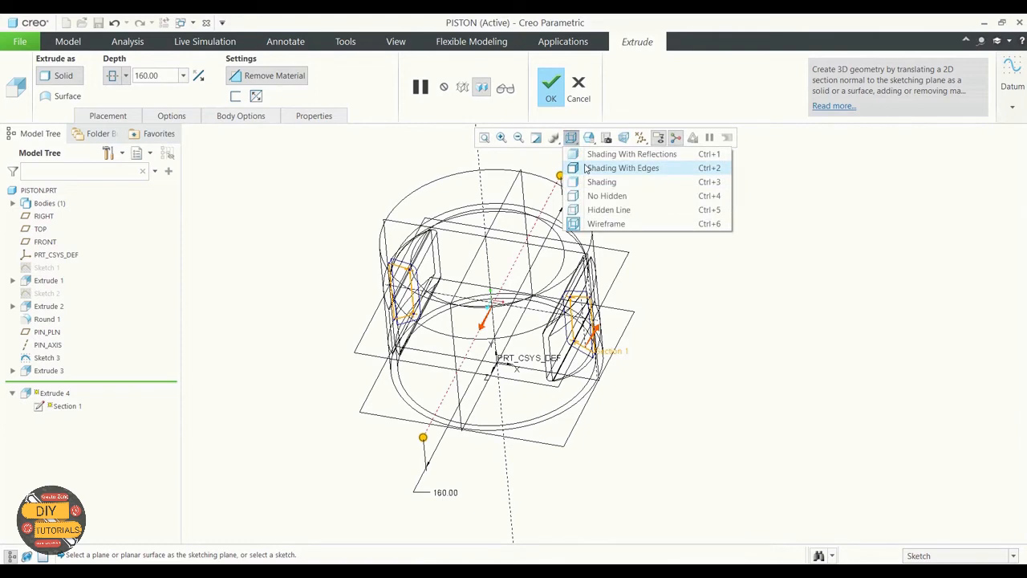
left_click(585, 167)
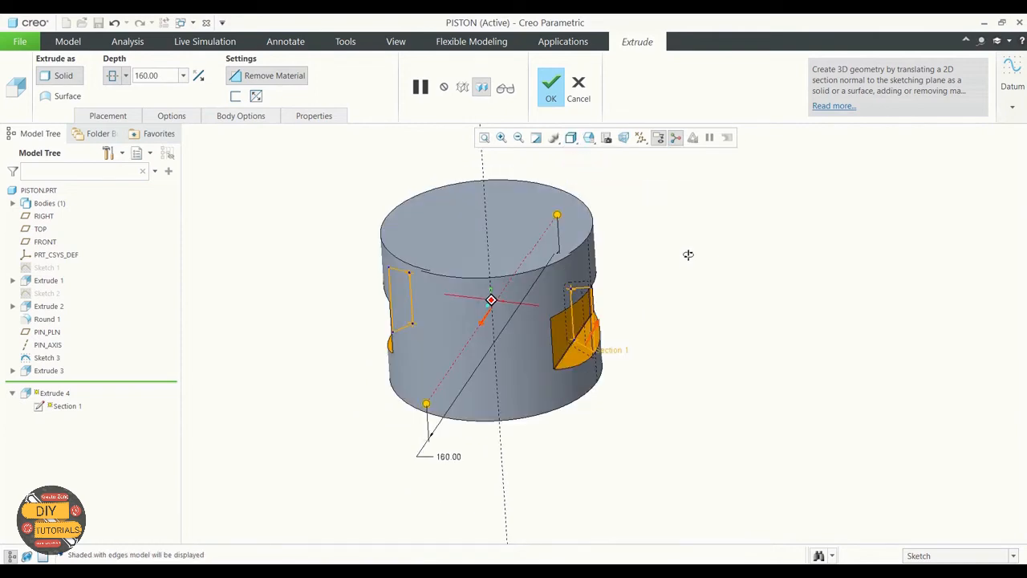
middle_click_drag(688, 255, 669, 265)
left_click(505, 87)
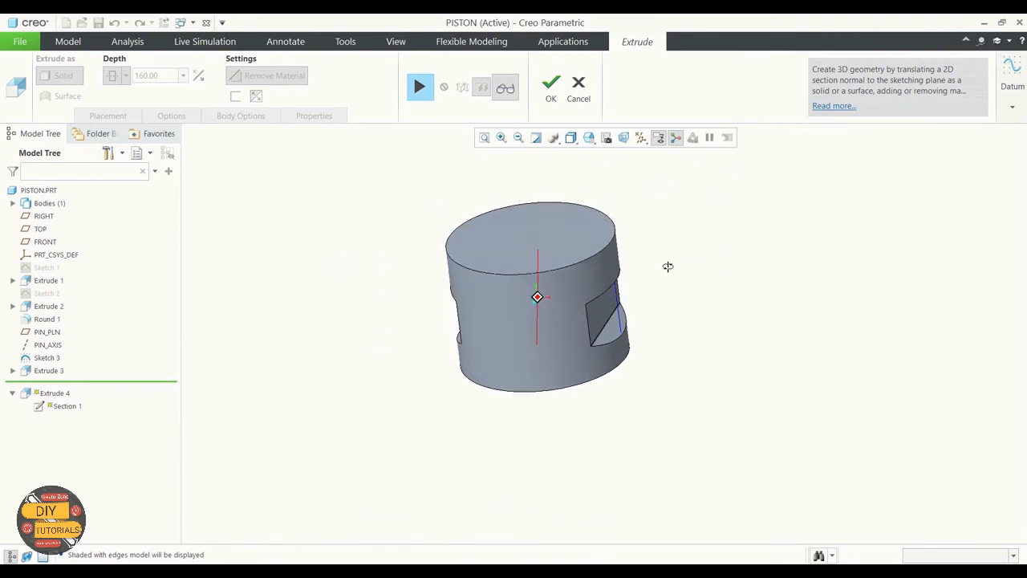
left_click(502, 93)
left_click(551, 89)
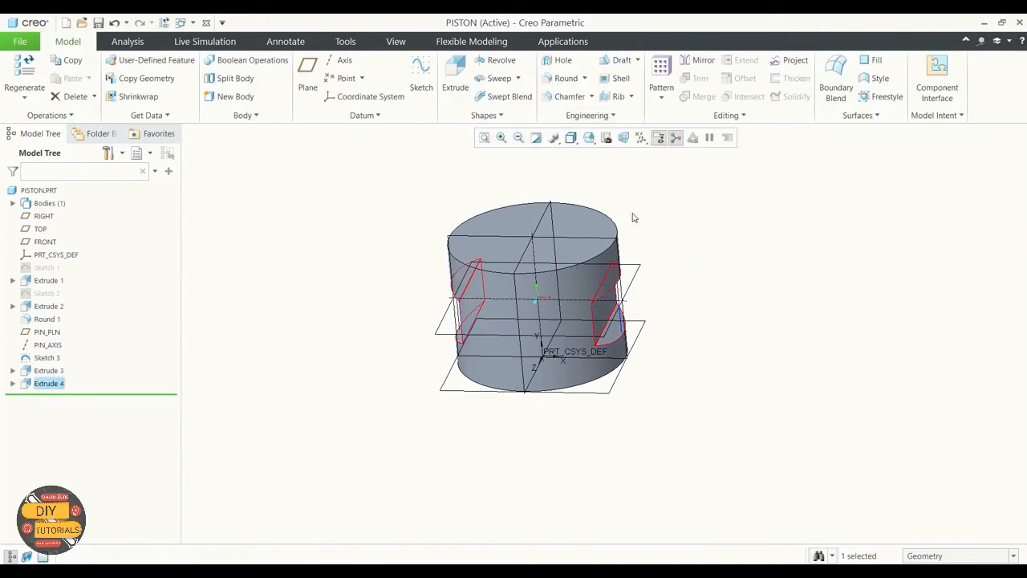
left_click(668, 232)
Step: Hide all datum entities and restore the piston's default 3D orientation
middle_click_drag(755, 294, 755, 282)
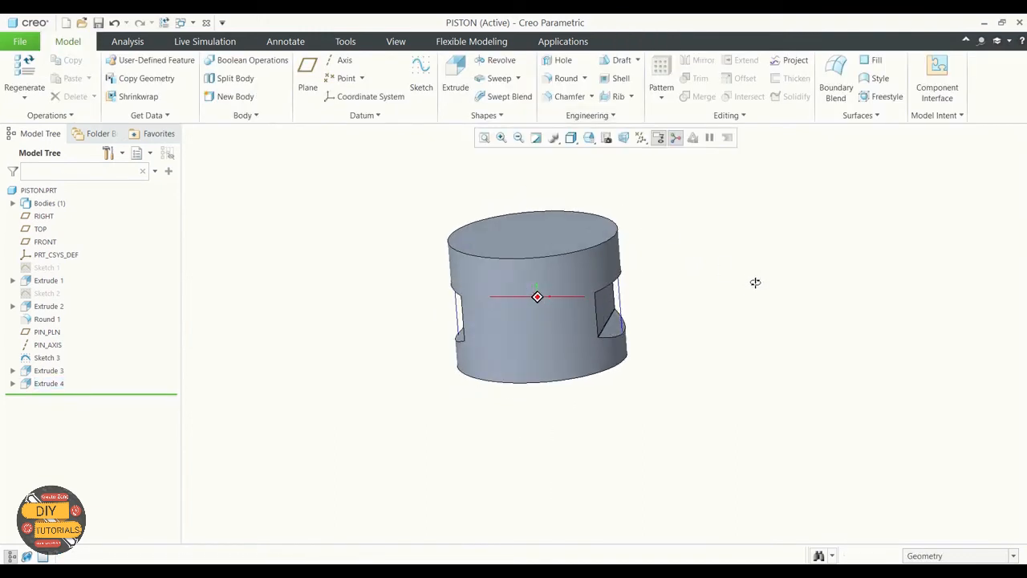
left_click(641, 137)
left_click(640, 153)
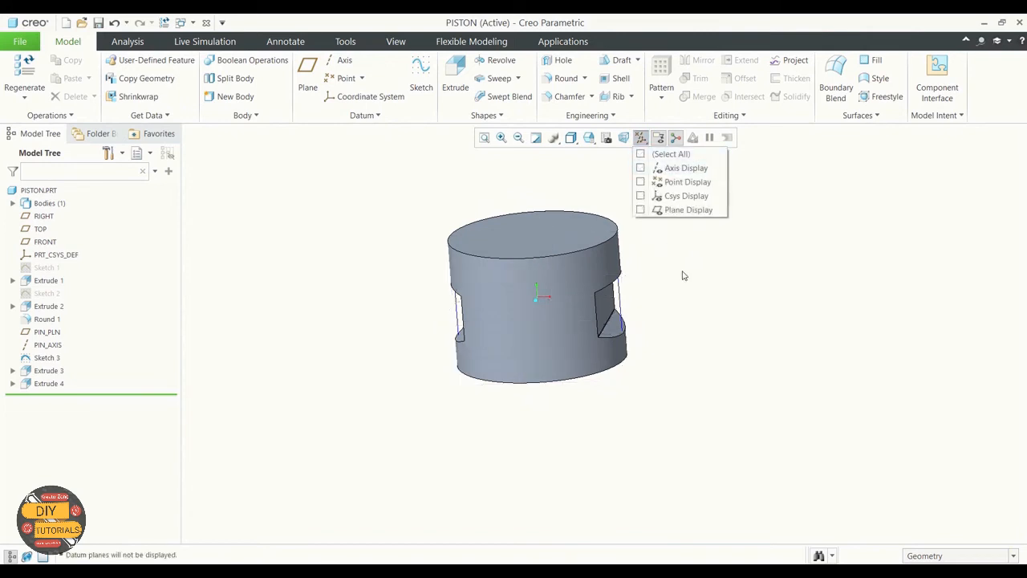
scroll(679, 362, "up", 3)
left_click(589, 137)
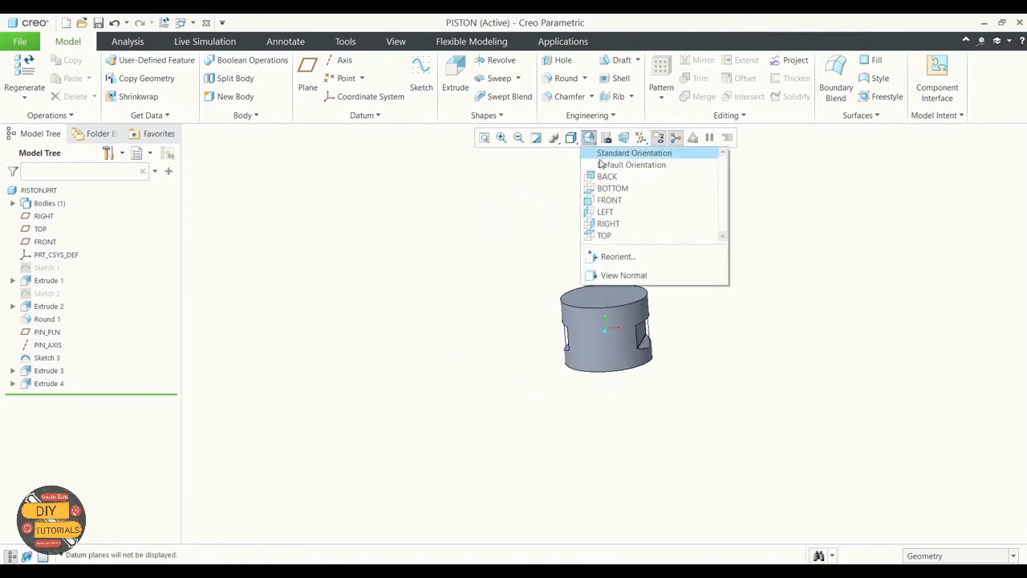
left_click(601, 163)
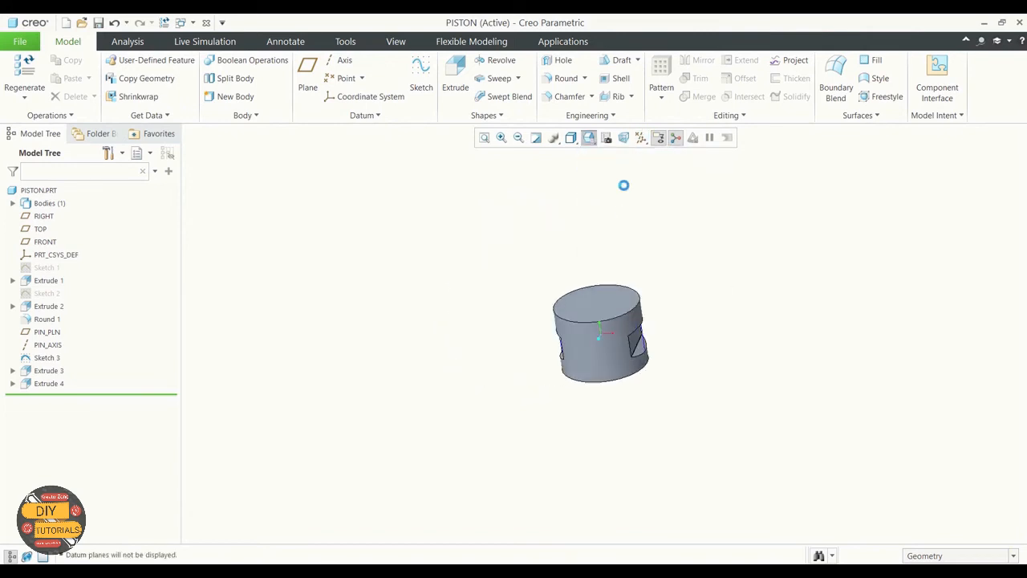
Step: Hide Sketch 3 from the model display
left_click(50, 359)
right_click(52, 361)
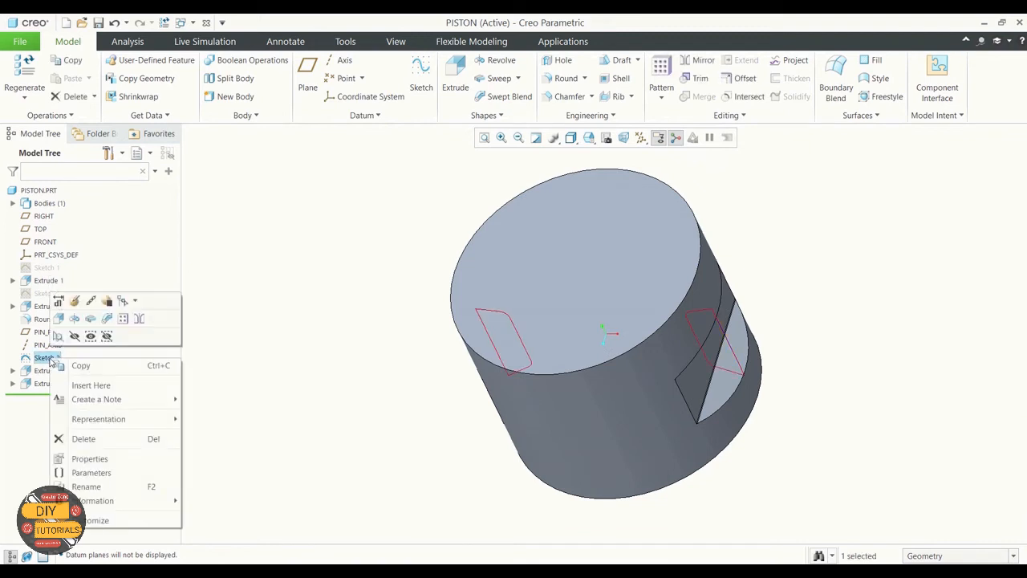
left_click(74, 336)
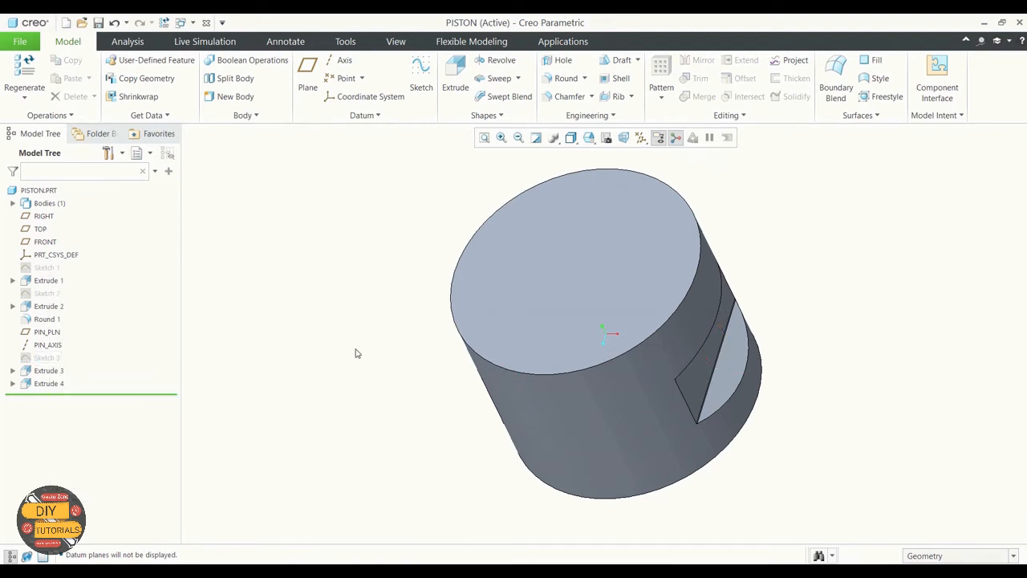
Step: Show the datum planes and start a sketch on the RIGHT plane with TOP as the reference, oriented Right
middle_click_drag(370, 302, 887, 268)
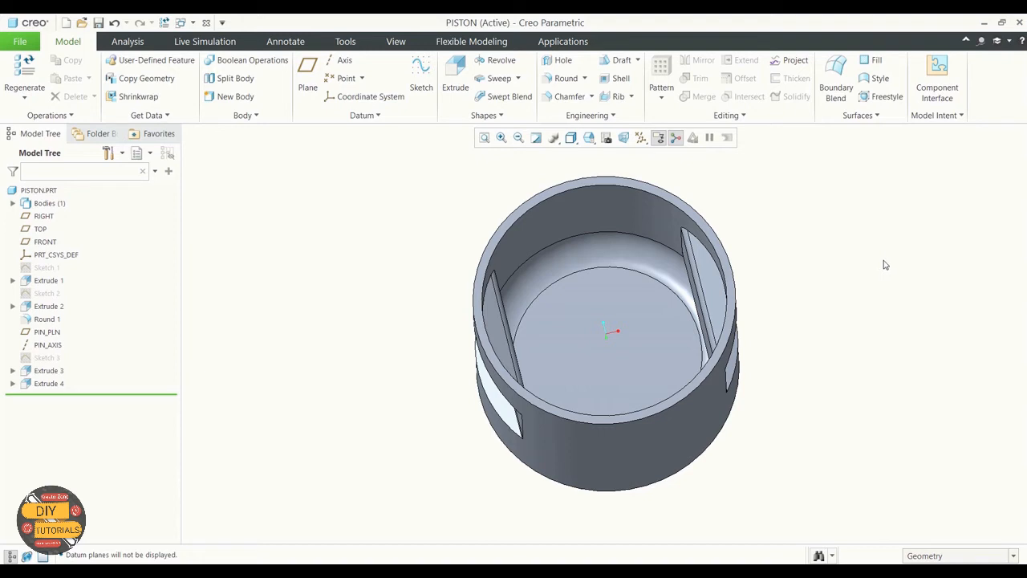
left_click(640, 137)
left_click(686, 209)
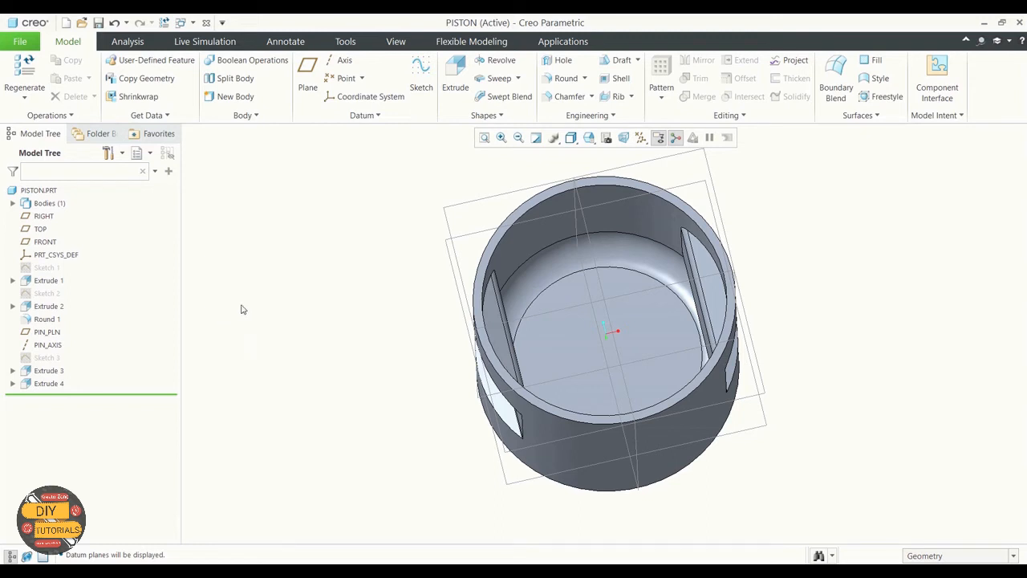
left_click(418, 74)
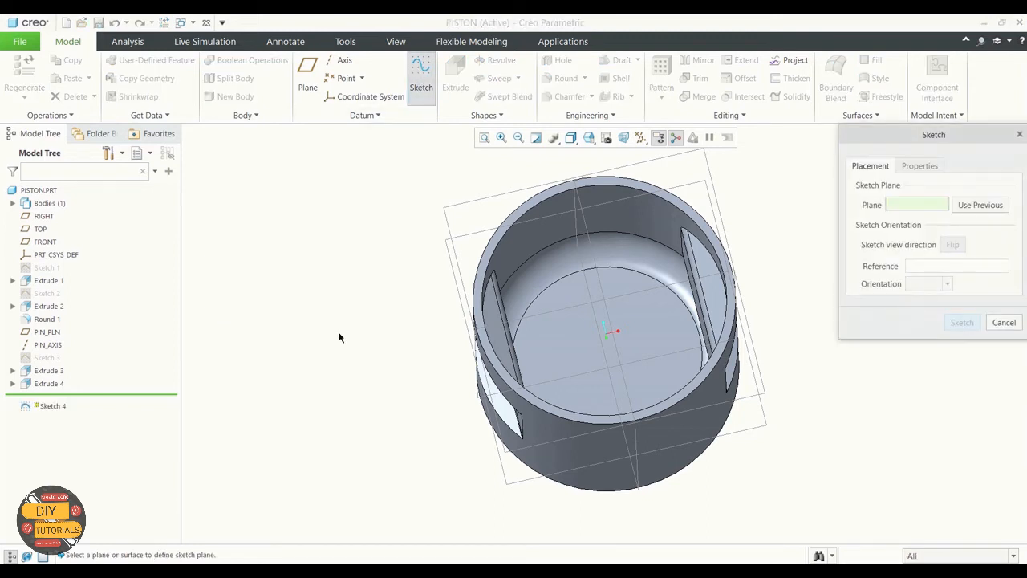
left_click(594, 256)
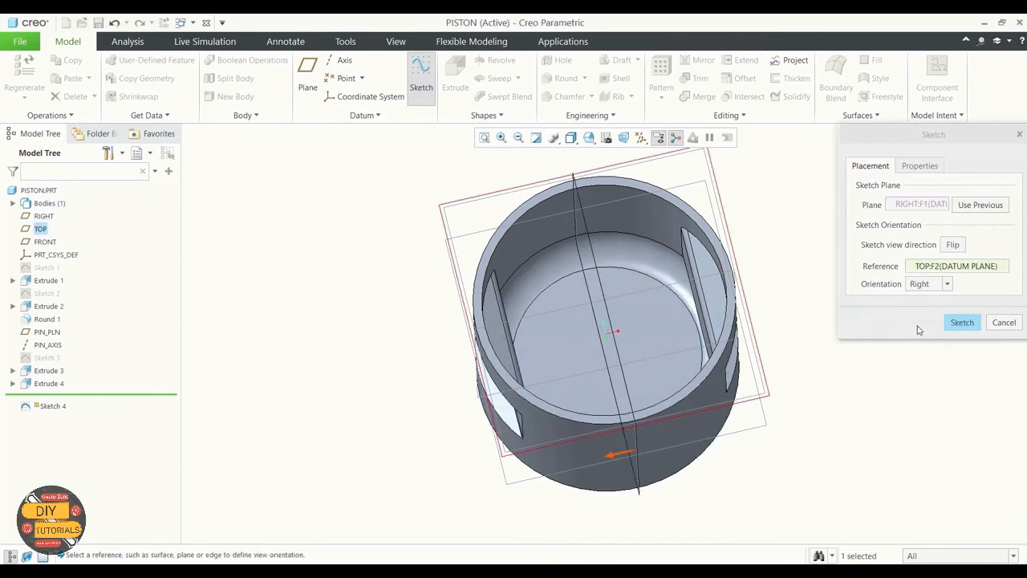
left_click(962, 323)
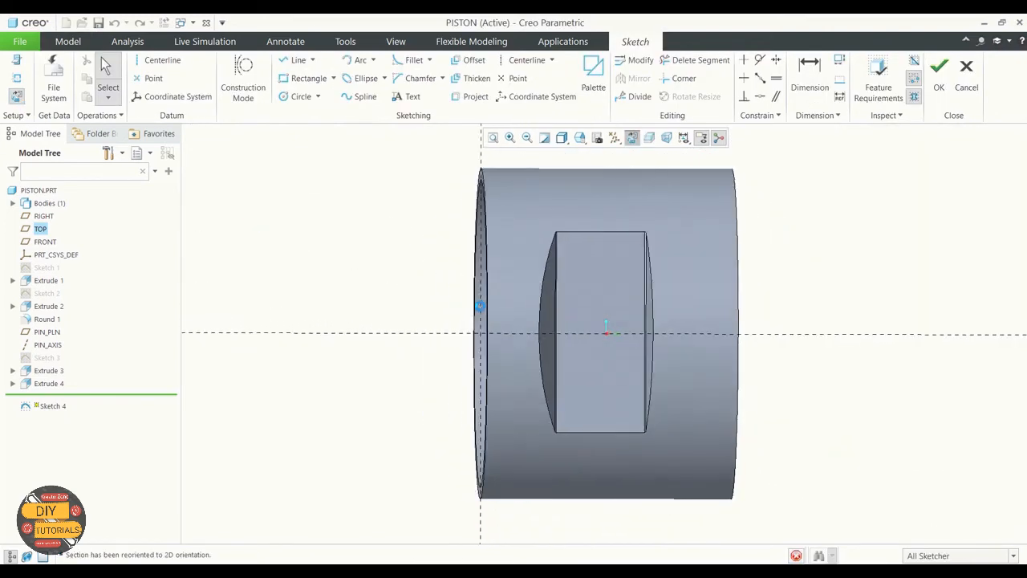
Step: Add the piston's inner crown surface and the PIN_PLN plane as sketch references, and restore the 2D sketch view
middle_click_drag(322, 255, 368, 255)
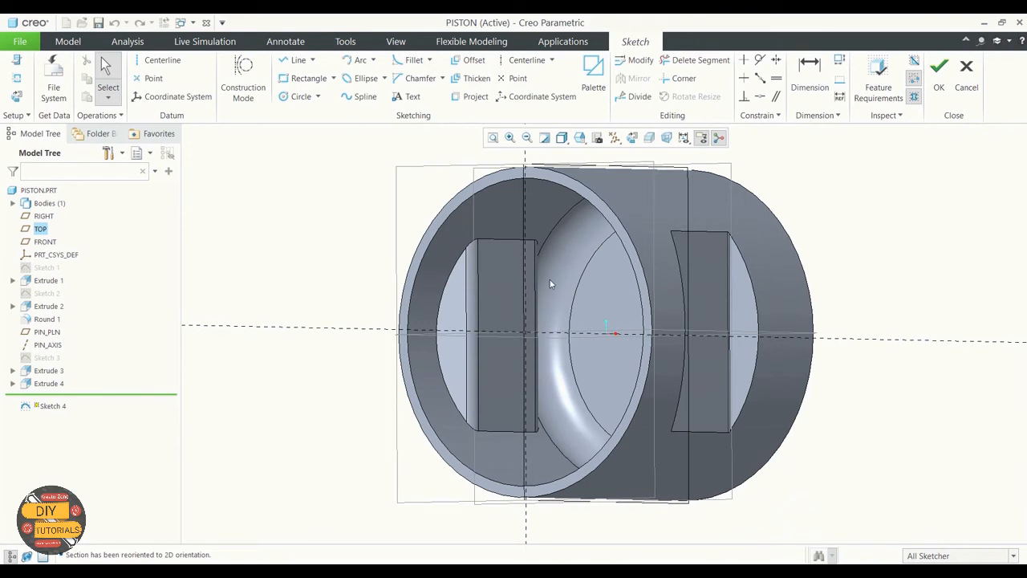
left_click(16, 96)
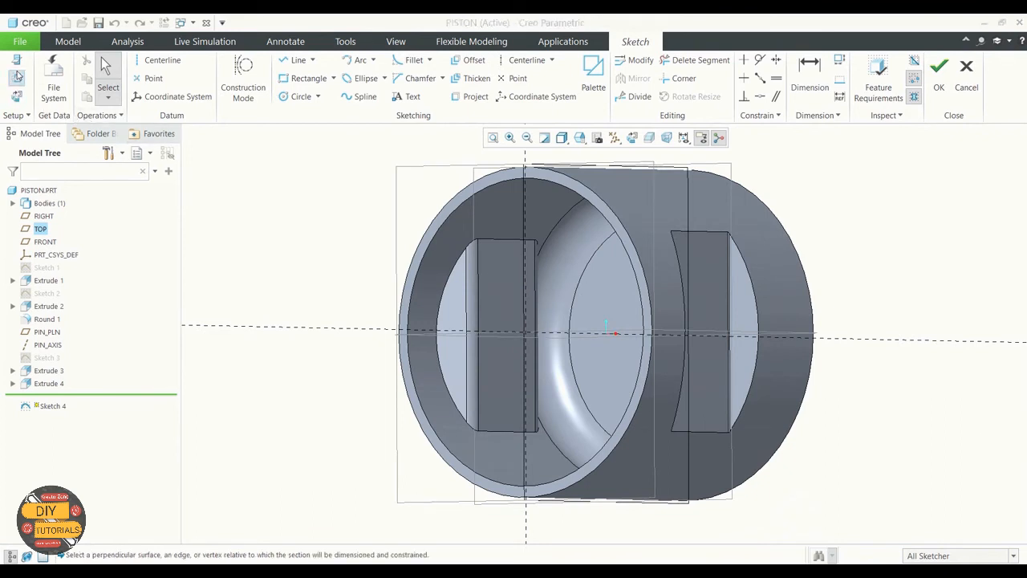
left_click(606, 293)
mouse_move(348, 289)
middle_mouse_down()
mouse_move(372, 244)
mouse_move(403, 234)
mouse_move(390, 225)
middle_mouse_up()
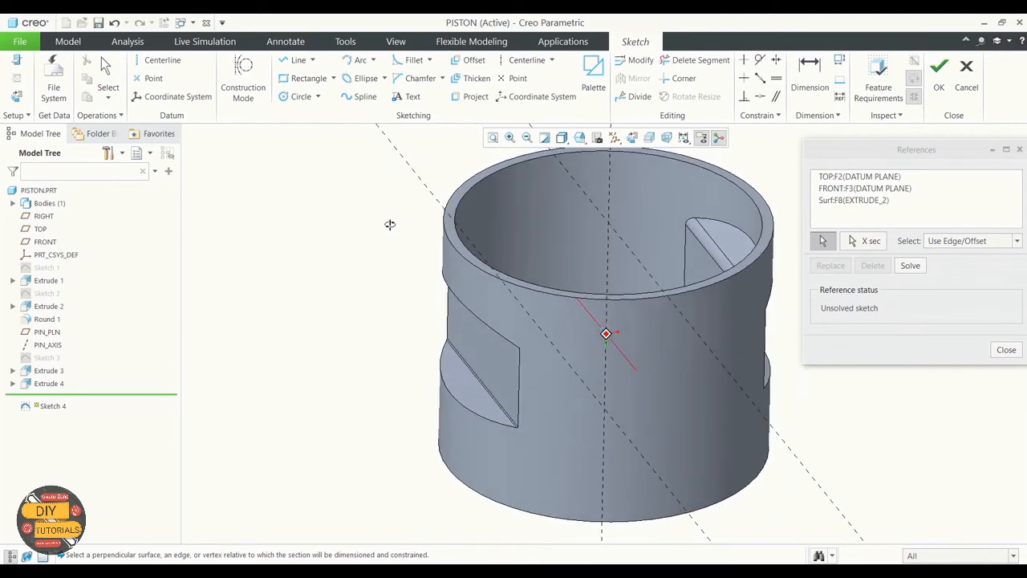
left_click(614, 138)
left_click(390, 238)
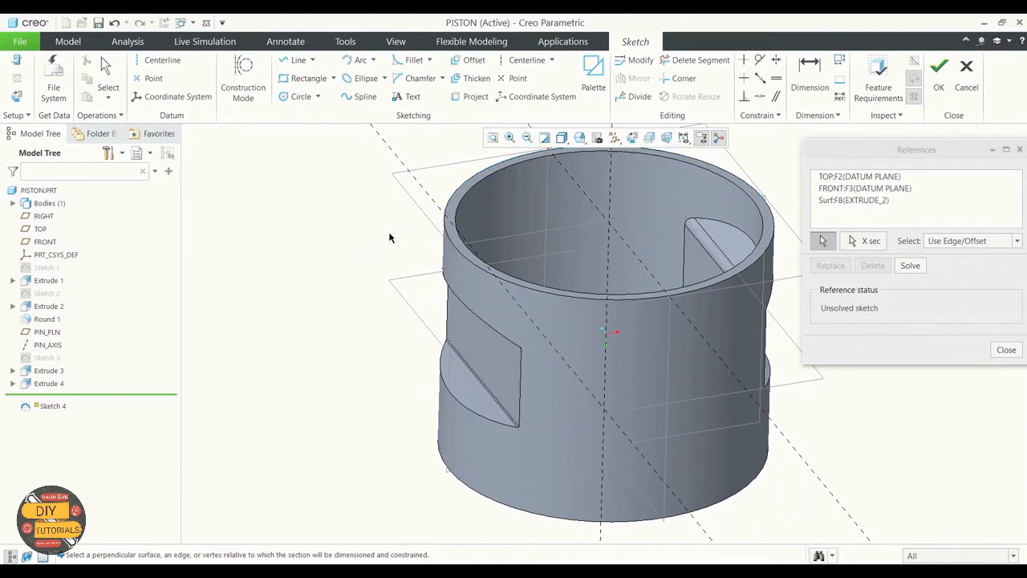
left_click(405, 304)
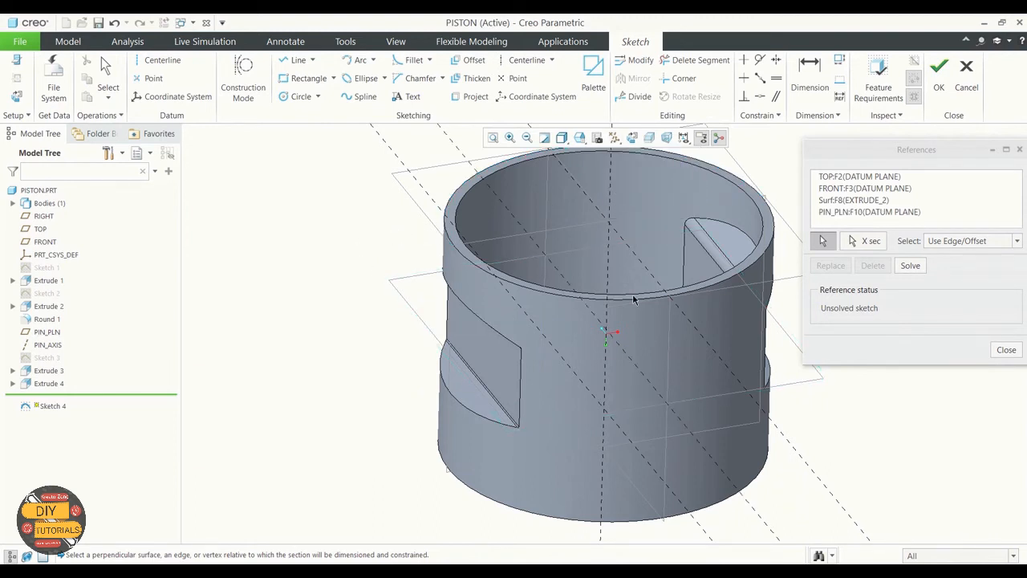
left_click(1007, 350)
left_click(631, 137)
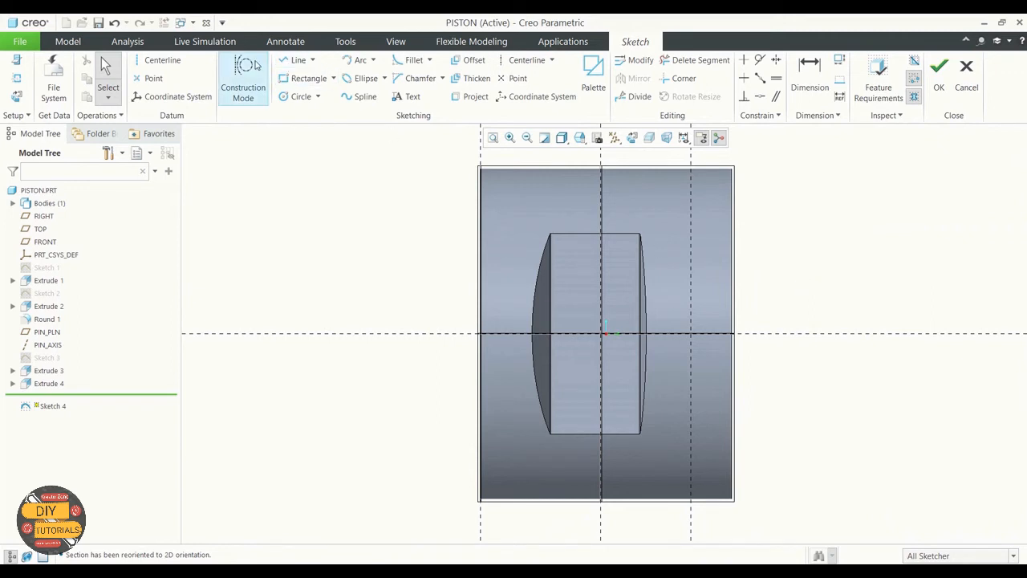
Step: Draw datum centerlines along the horizontal axis, the PIN_PLN reference and the inner crown surface reference
left_click(171, 64)
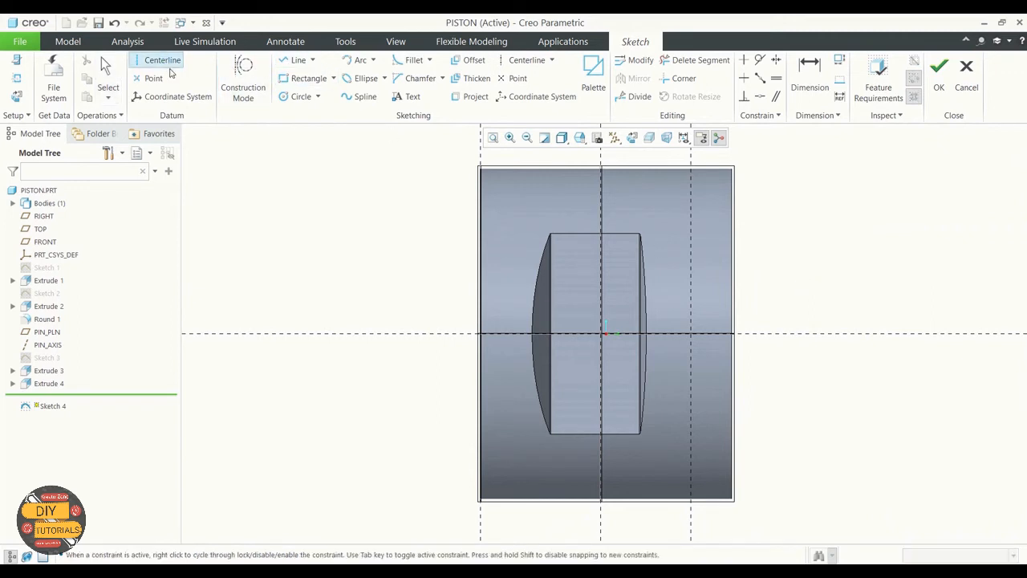
left_click(603, 334)
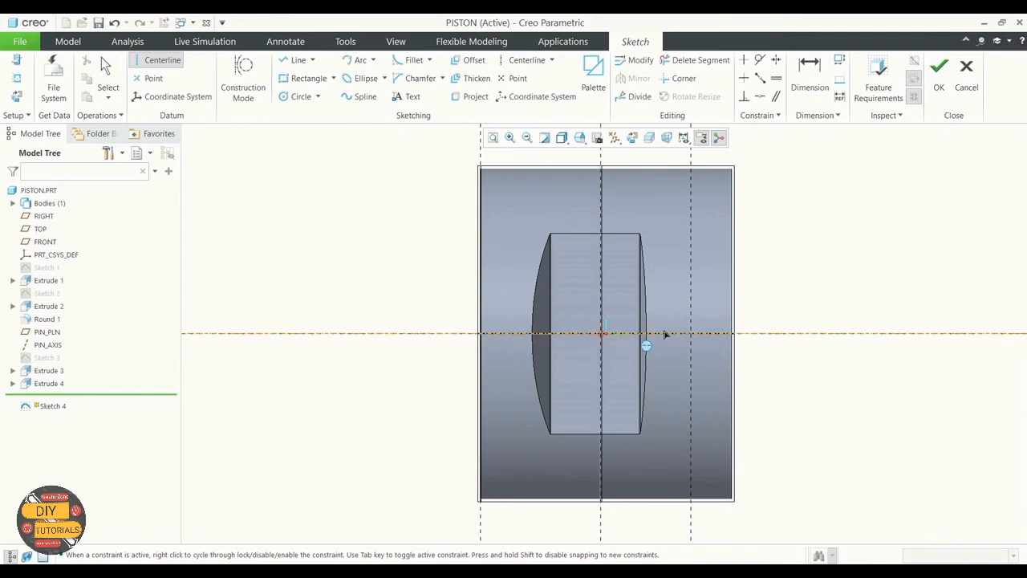
left_click(605, 301)
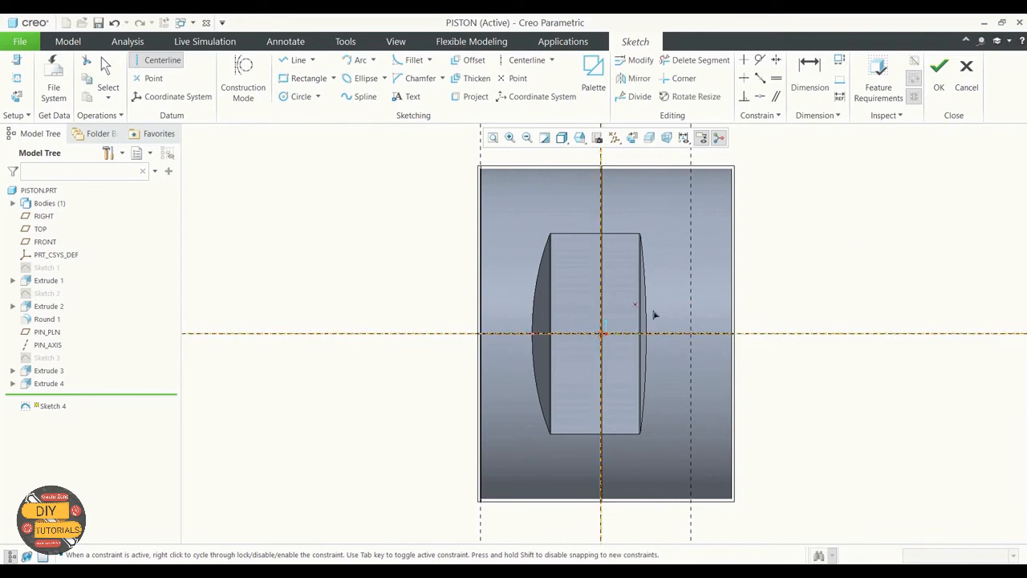
left_click(690, 334)
left_click(106, 65)
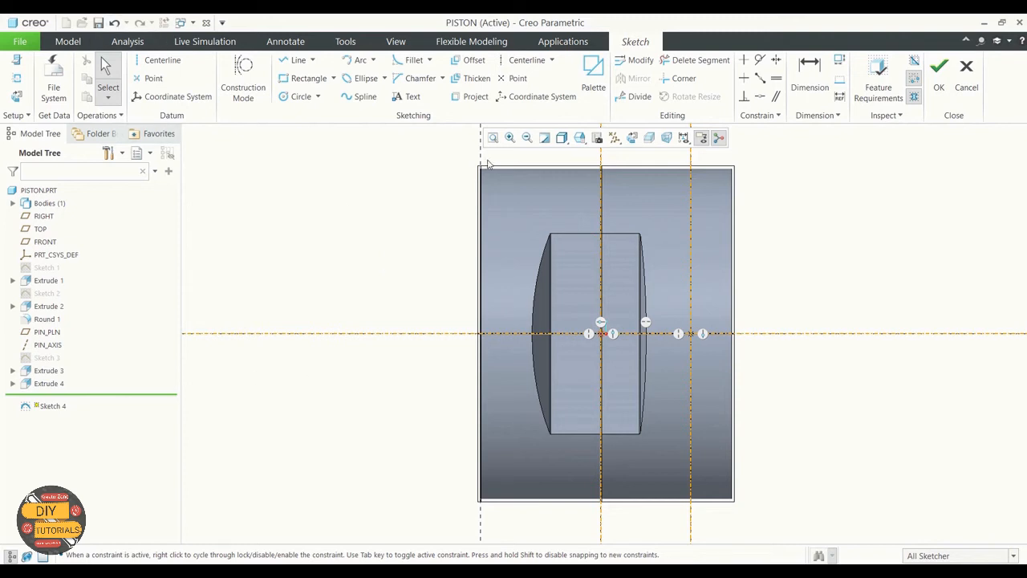
left_click(298, 81)
left_click(334, 78)
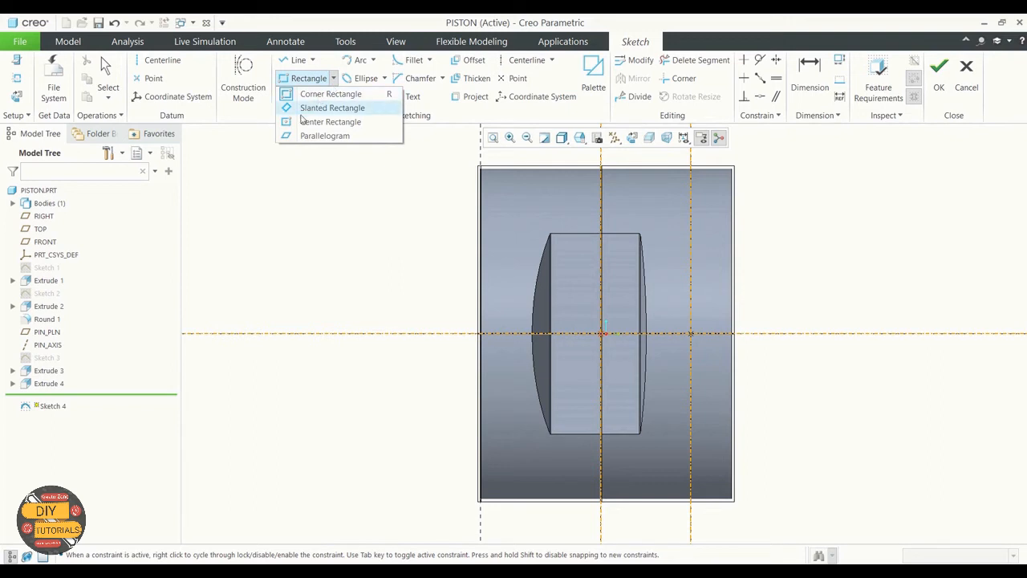
left_click(321, 122)
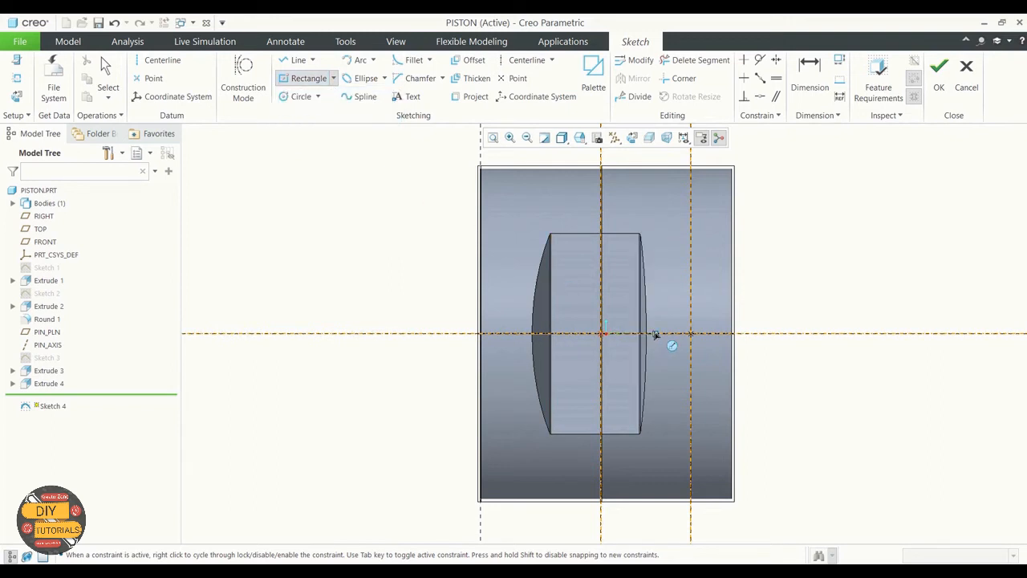
left_click(655, 333)
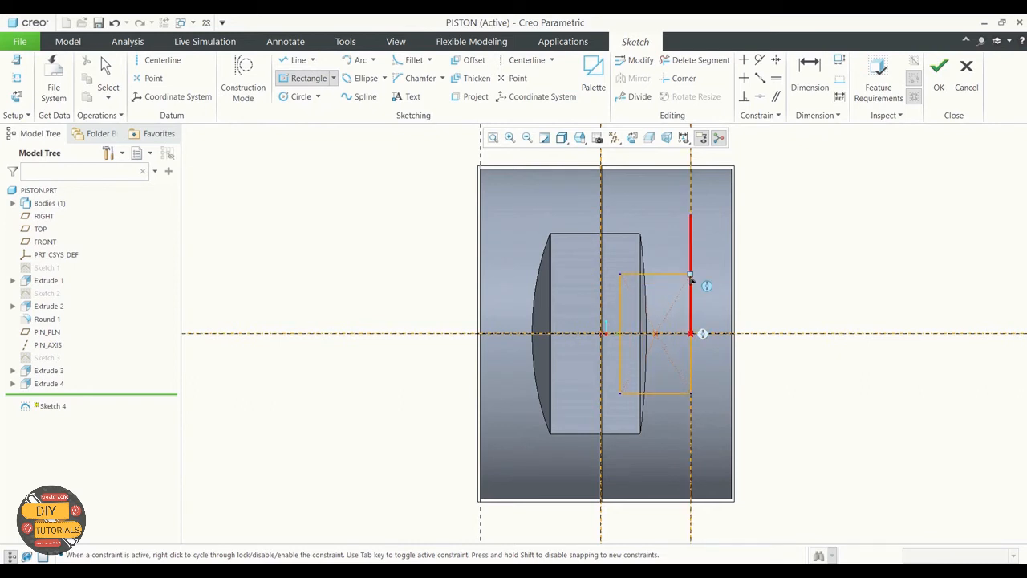
left_click(690, 275)
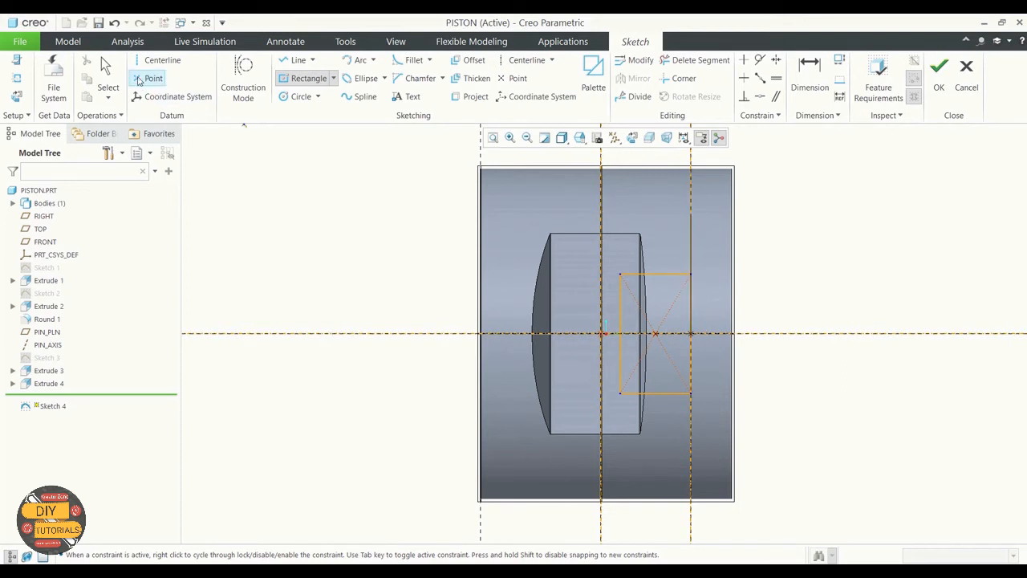
left_click(108, 70)
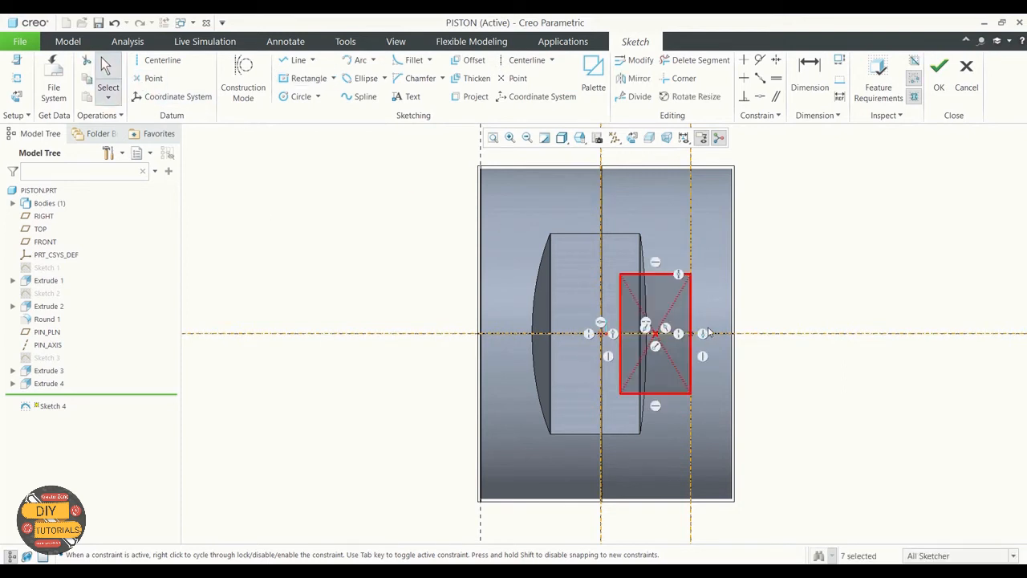
scroll(710, 330, "up", 1)
scroll(711, 329, "up", 1)
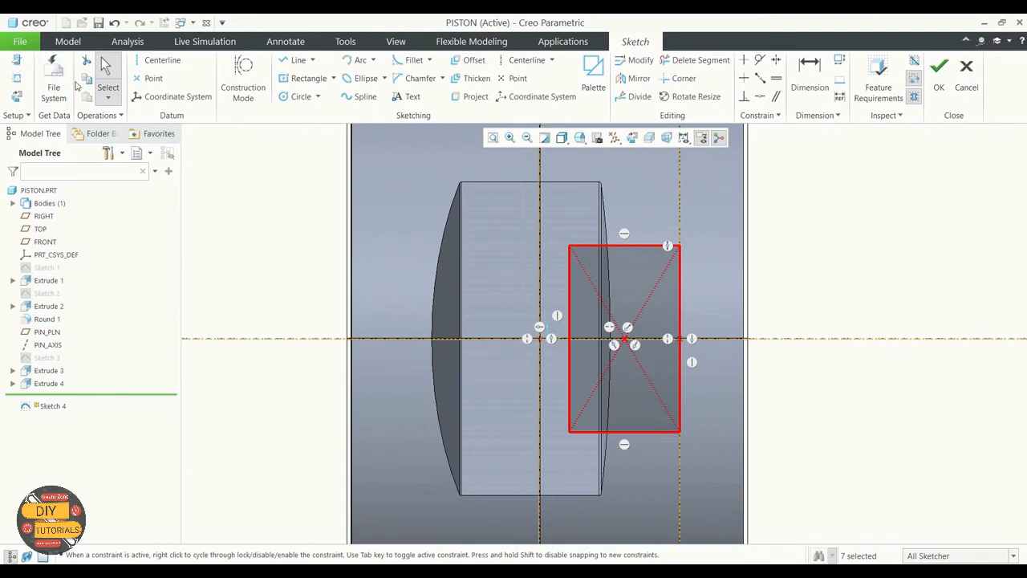
key("Delete")
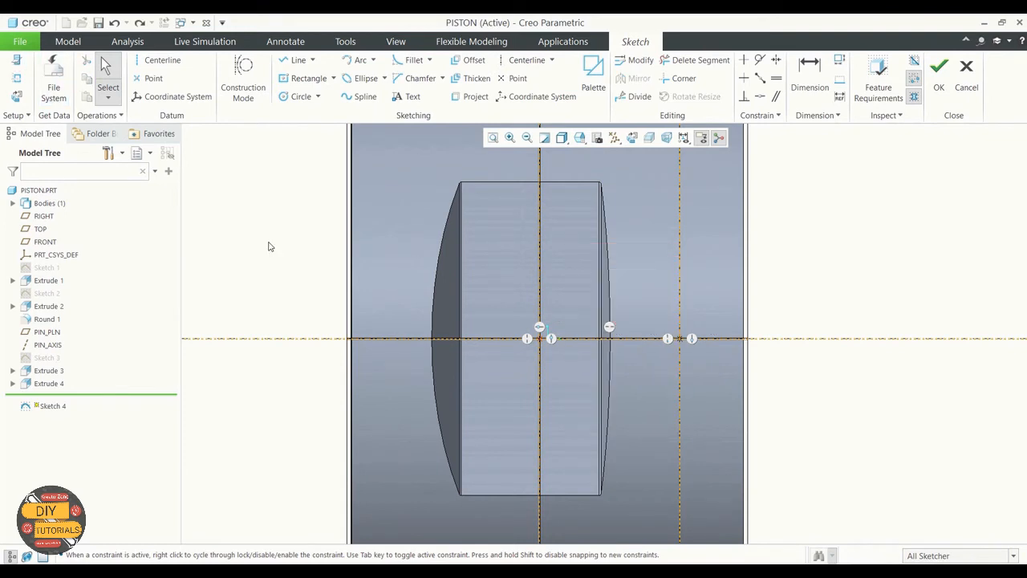
Step: Draw a corner rectangle from the inner crown centerline to the PIN_PLN centerline, symmetric about the horizontal axis, and set its height to 28
left_click(333, 78)
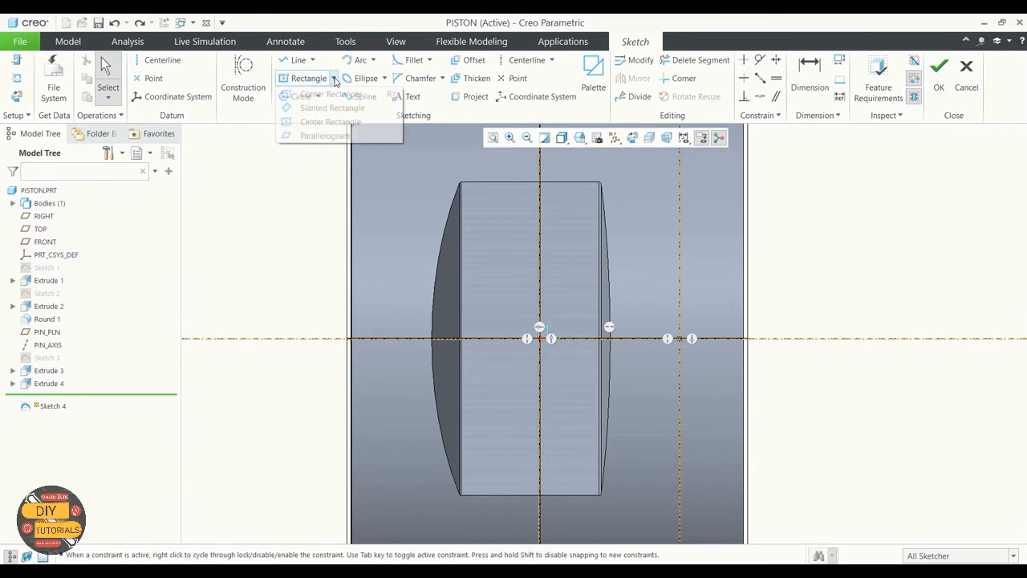
left_click(311, 96)
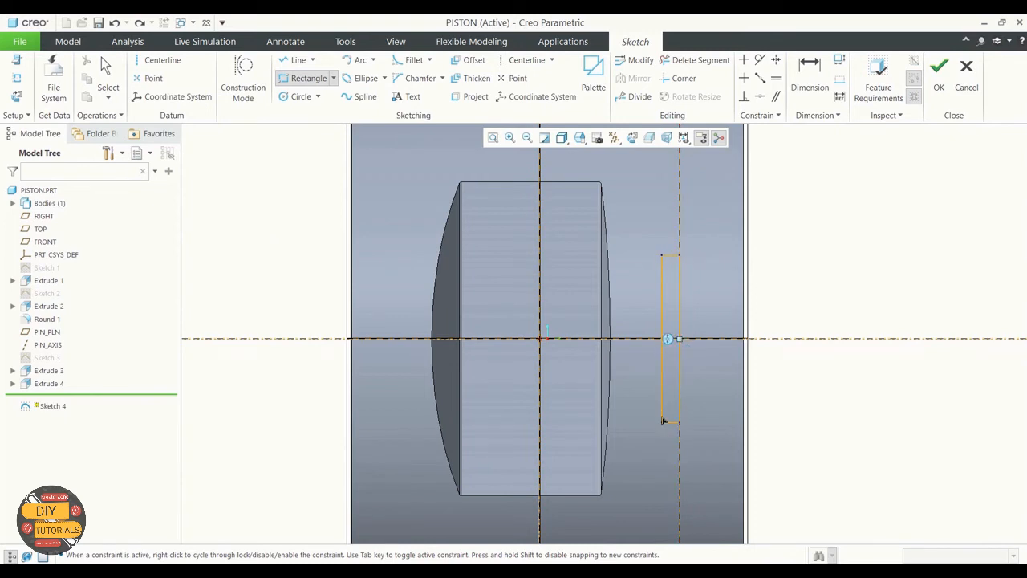
left_click(541, 429)
left_click(107, 77)
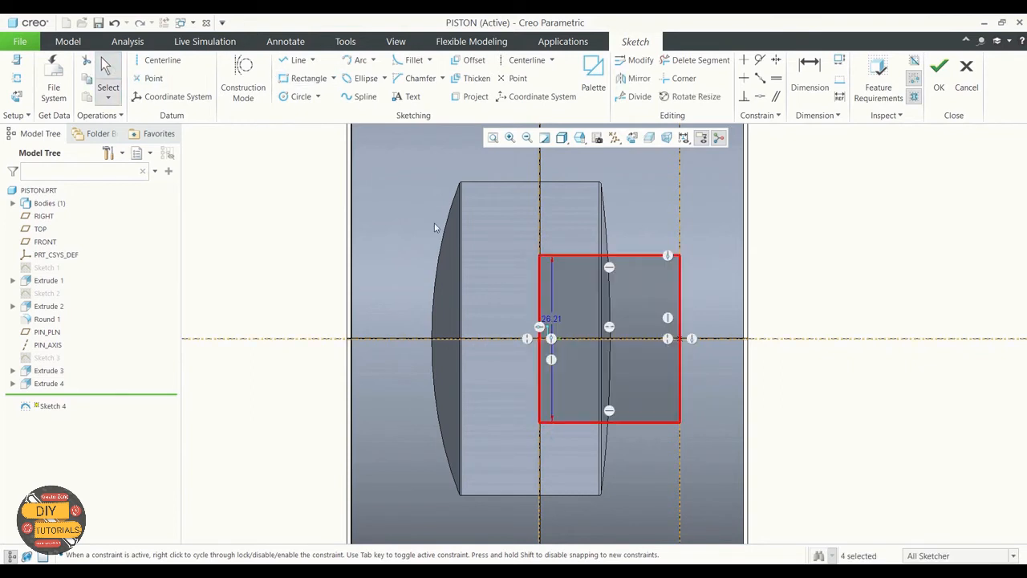
double_click(552, 320)
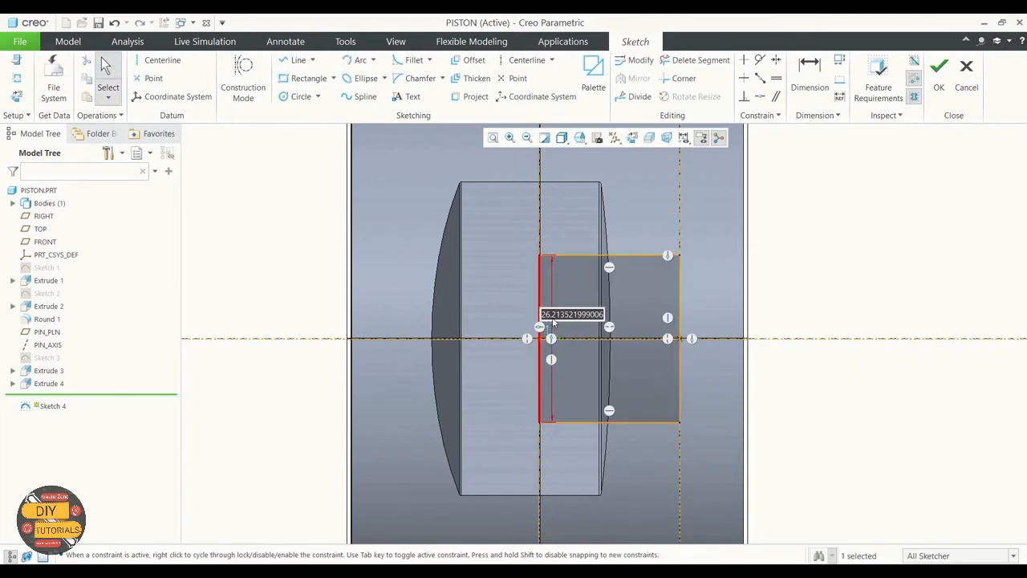
type("28")
key("Return")
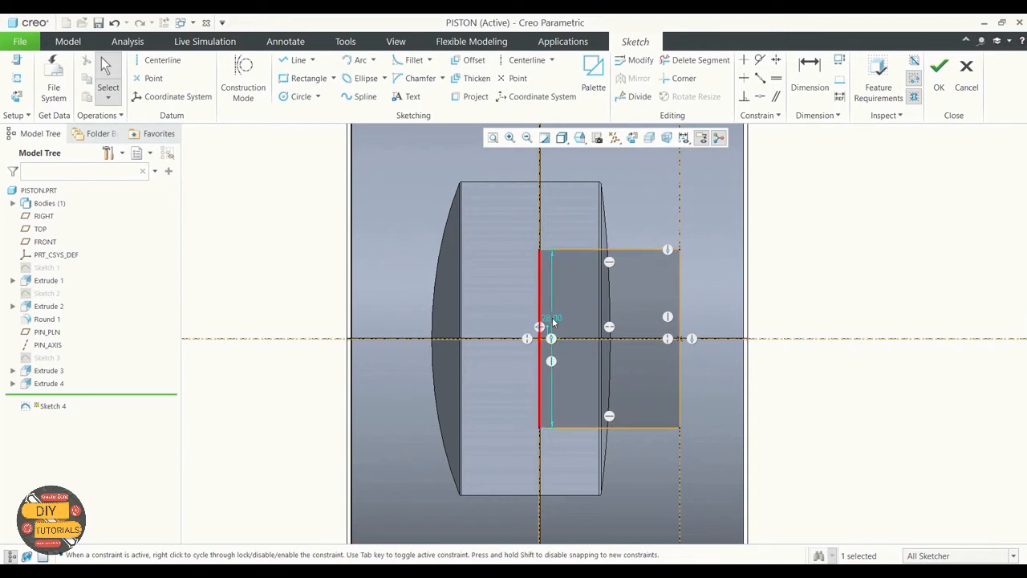
Step: Draw a circle centered where the PIN_PLN centerline crosses the horizontal axis, passing through the rectangle's corners on that plane
left_click(294, 96)
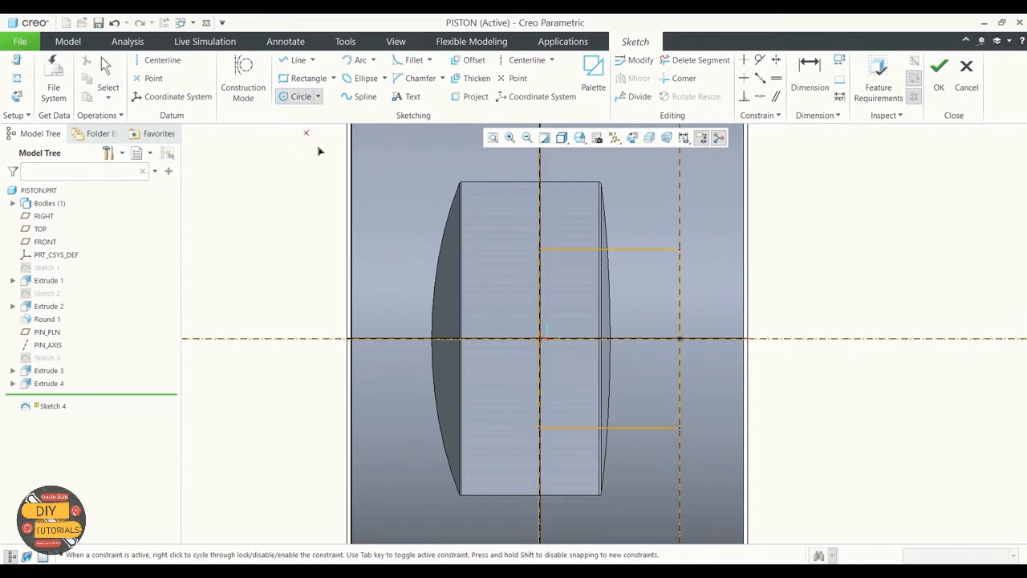
left_click(539, 339)
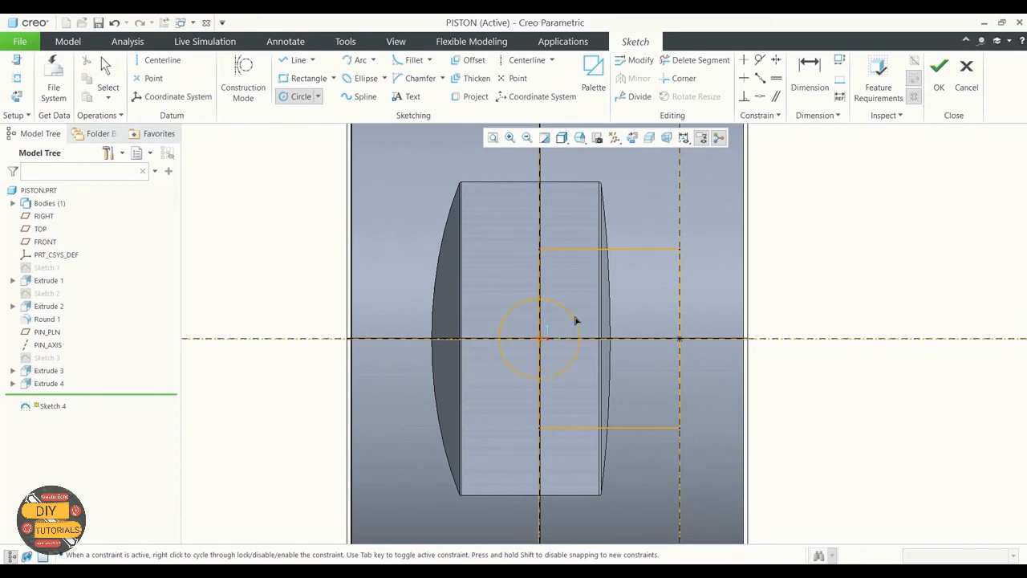
left_click(615, 289)
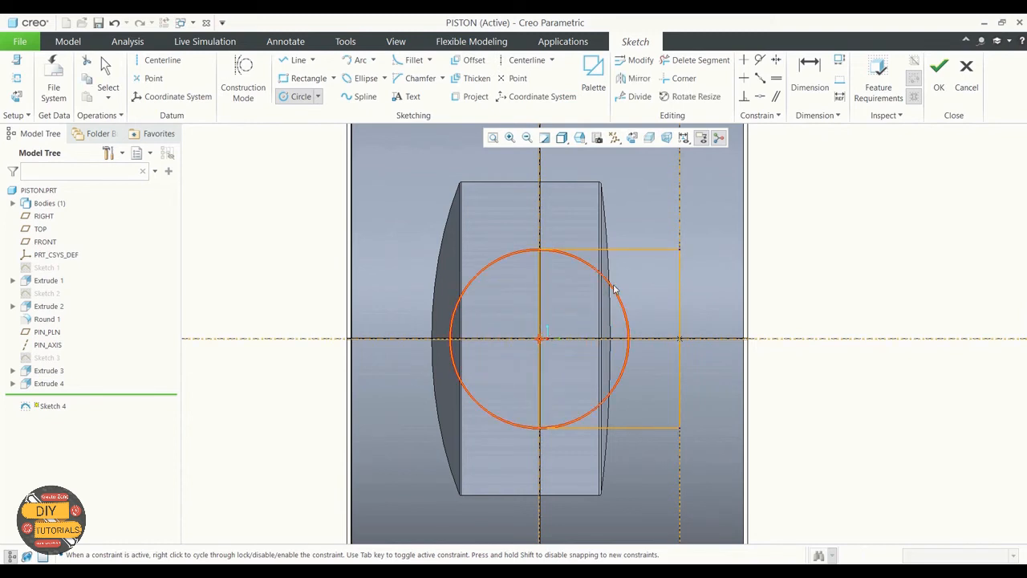
left_click(108, 77)
left_click(305, 237)
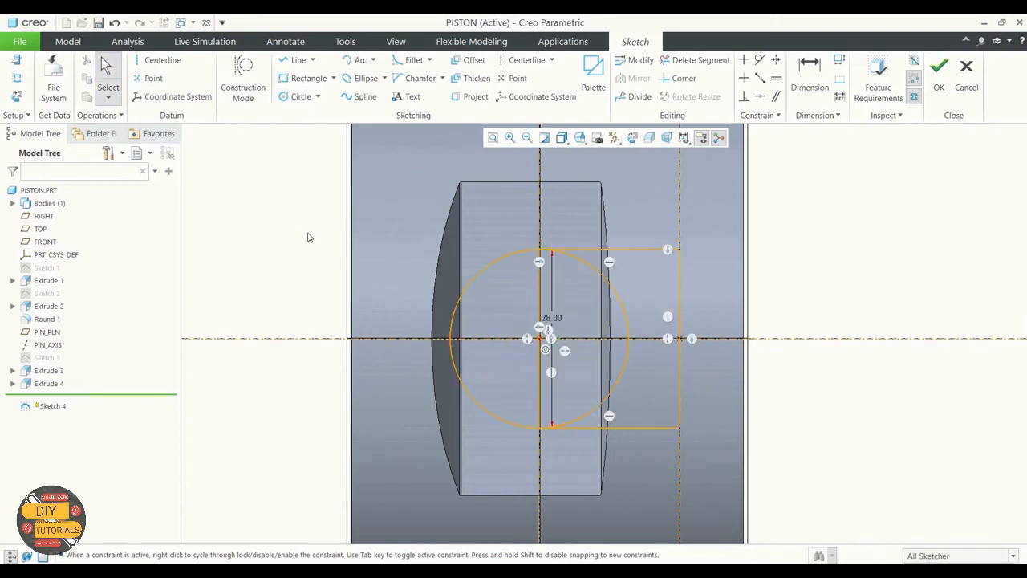
Step: Trim the circle's arcs inside the rectangle and the rectangle's PIN_PLN side to leave one round-ended outline, and finish the sketch
left_click(701, 61)
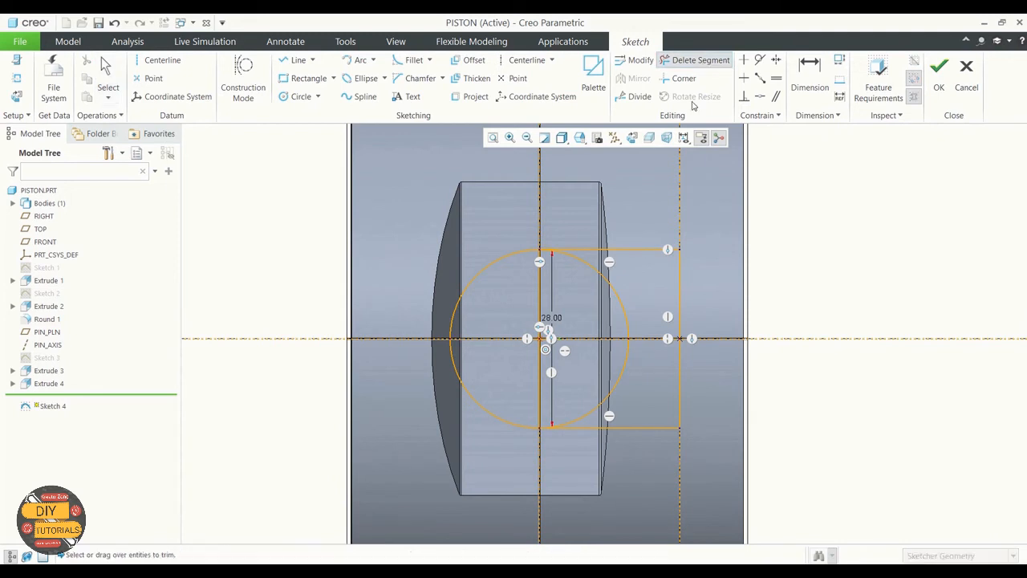
left_click(586, 263)
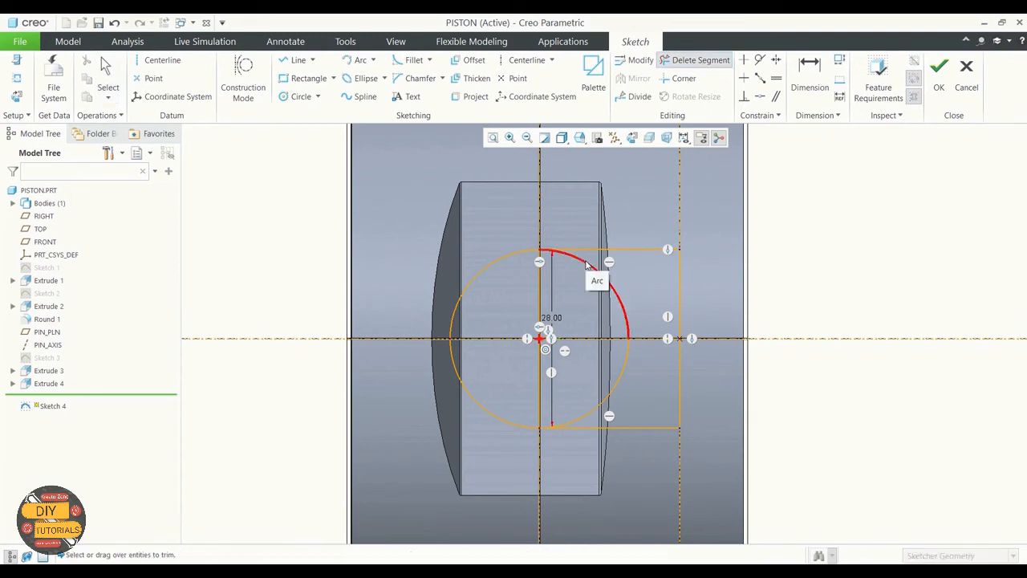
left_click(540, 283)
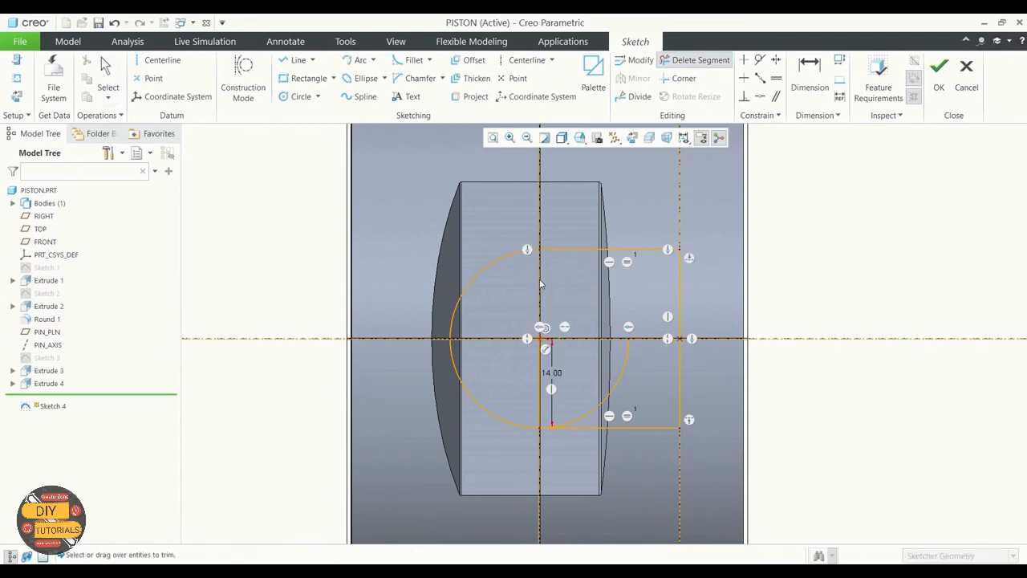
left_click(540, 357)
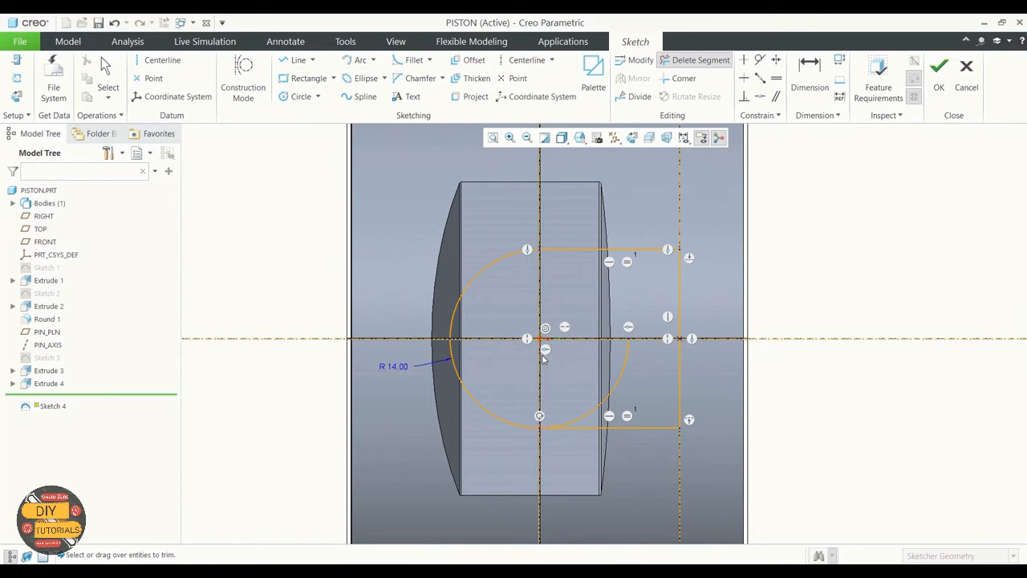
left_click(587, 411)
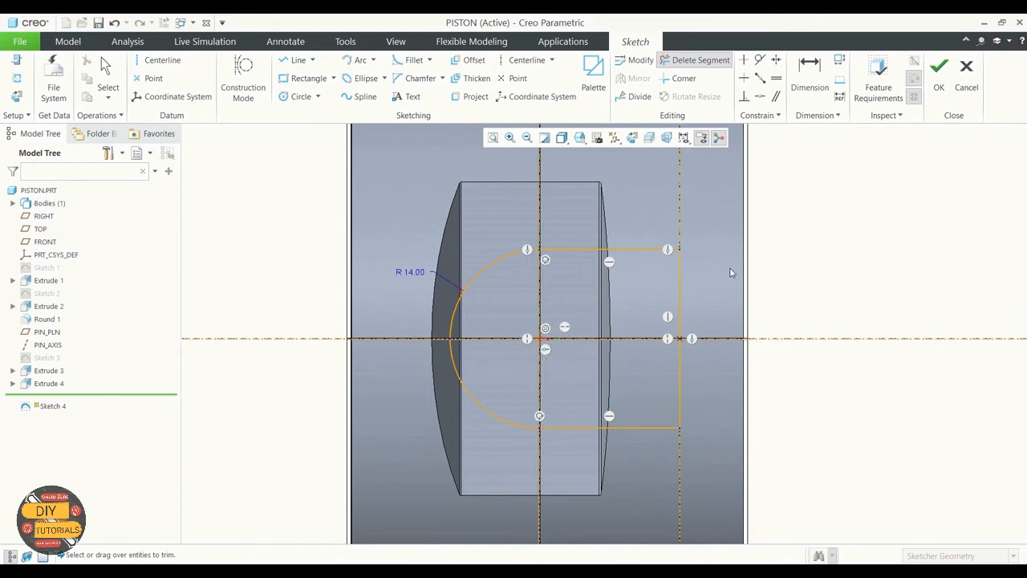
left_click(938, 88)
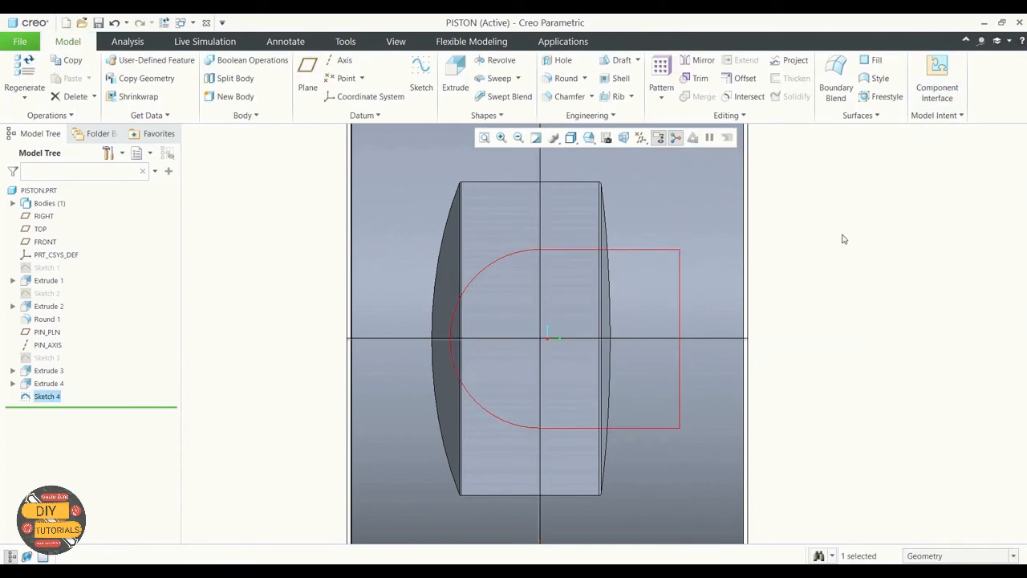
Step: Try to extrude Sketch 4 as a solid with the depth To Next on both sides
mouse_move(841, 236)
middle_mouse_down()
mouse_move(869, 227)
mouse_move(912, 184)
middle_mouse_up()
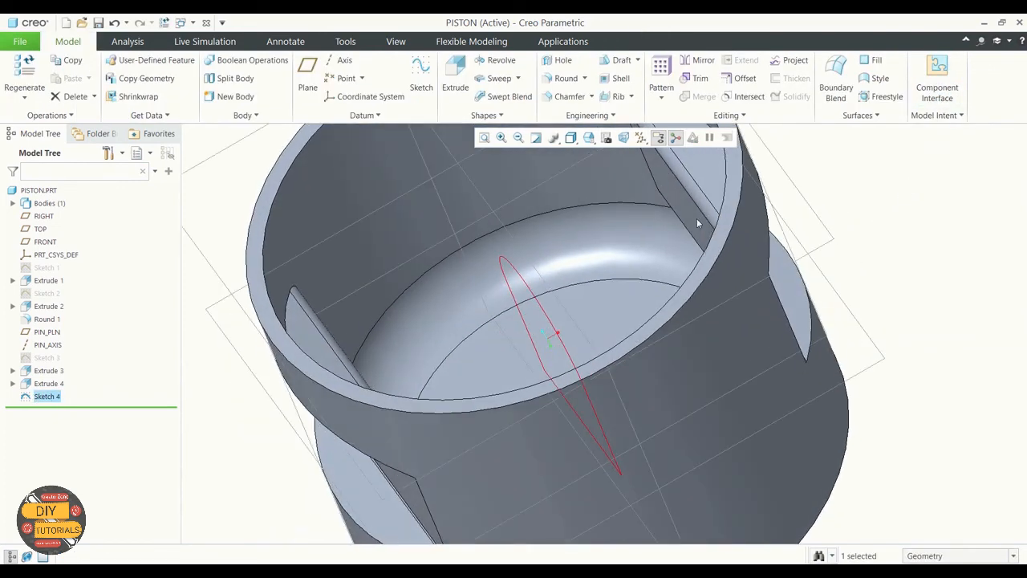
left_click(454, 70)
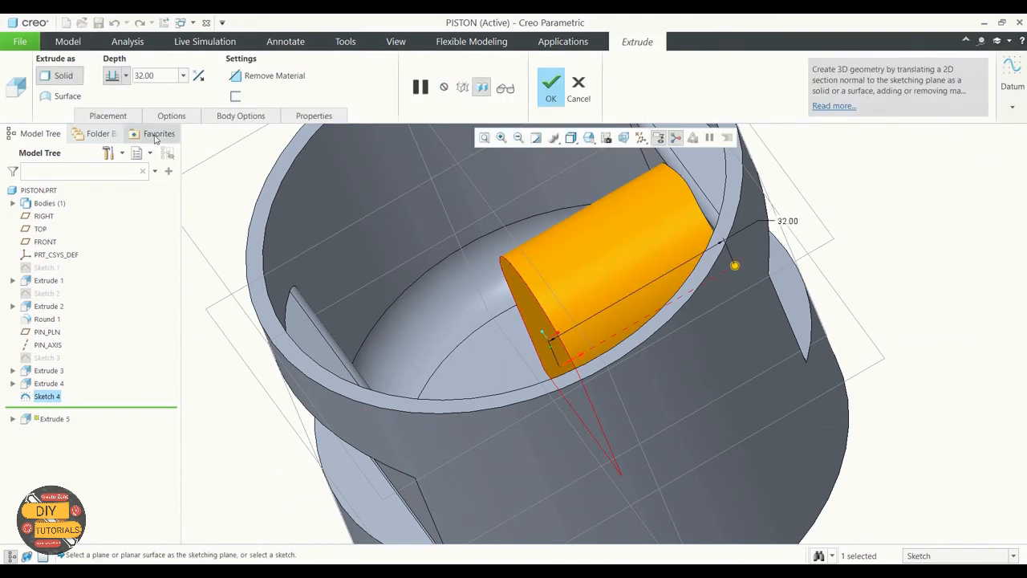
left_click(125, 75)
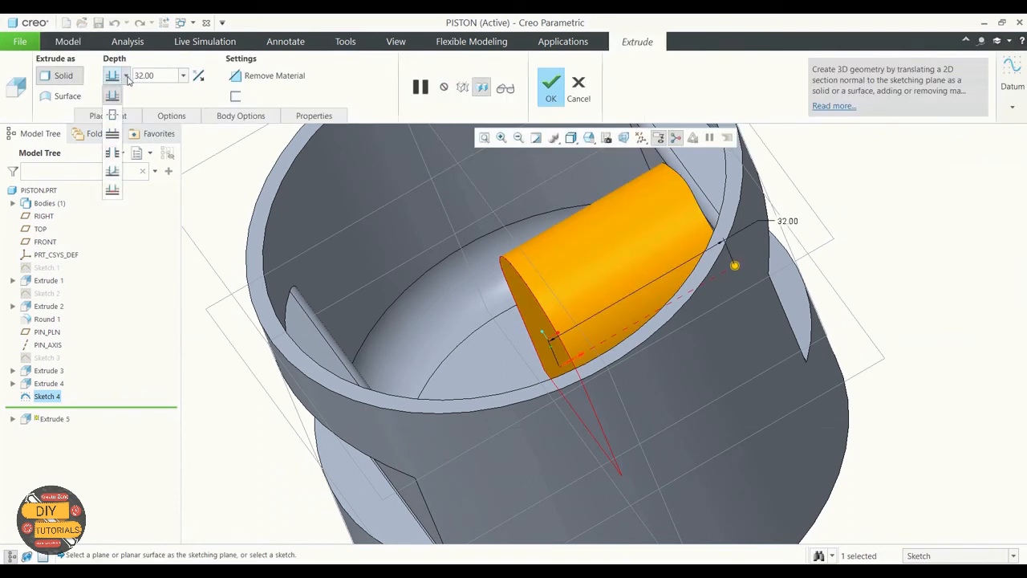
left_click(112, 133)
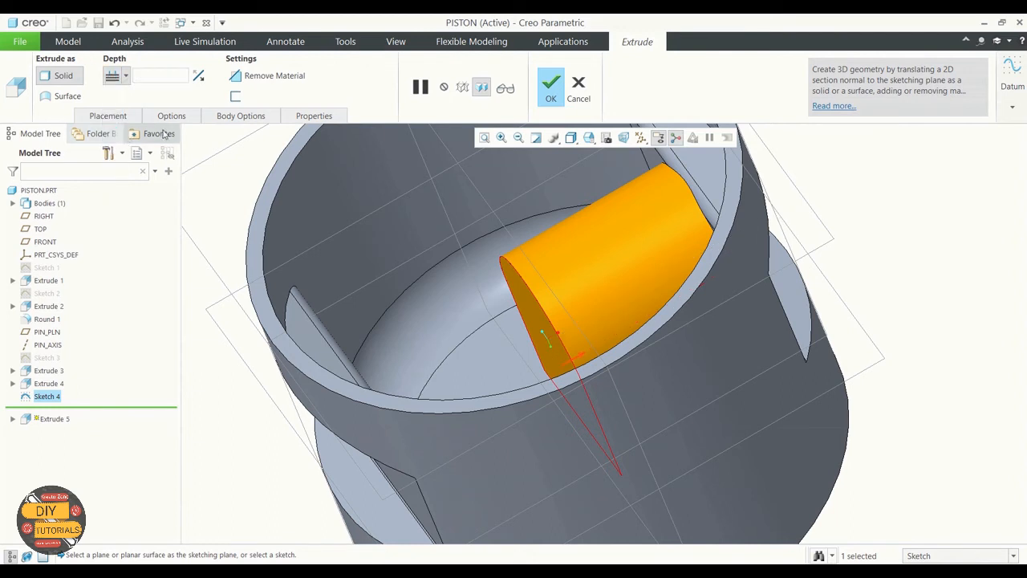
left_click(113, 116)
left_click(114, 117)
left_click(173, 116)
left_click(263, 192)
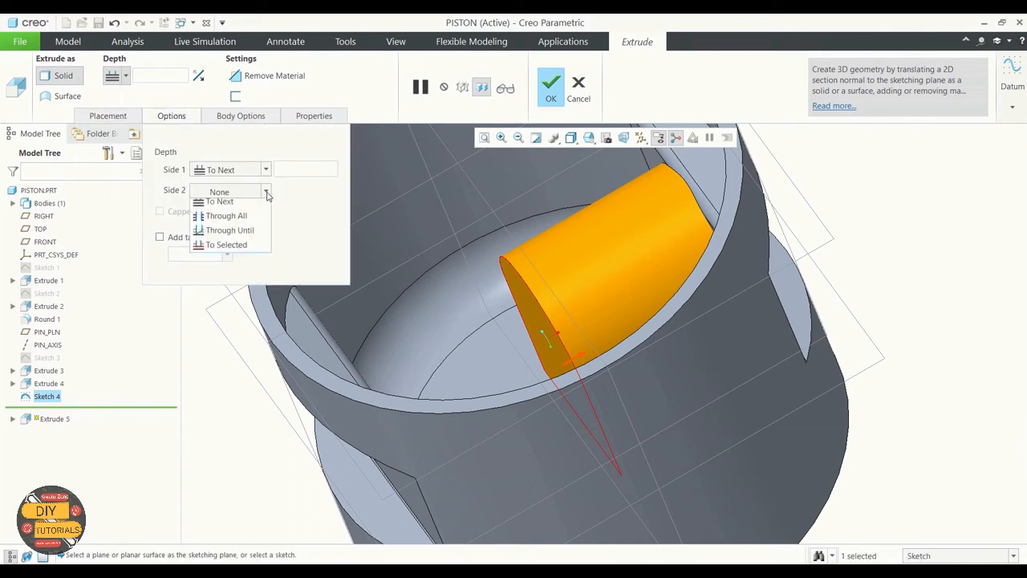
left_click(238, 221)
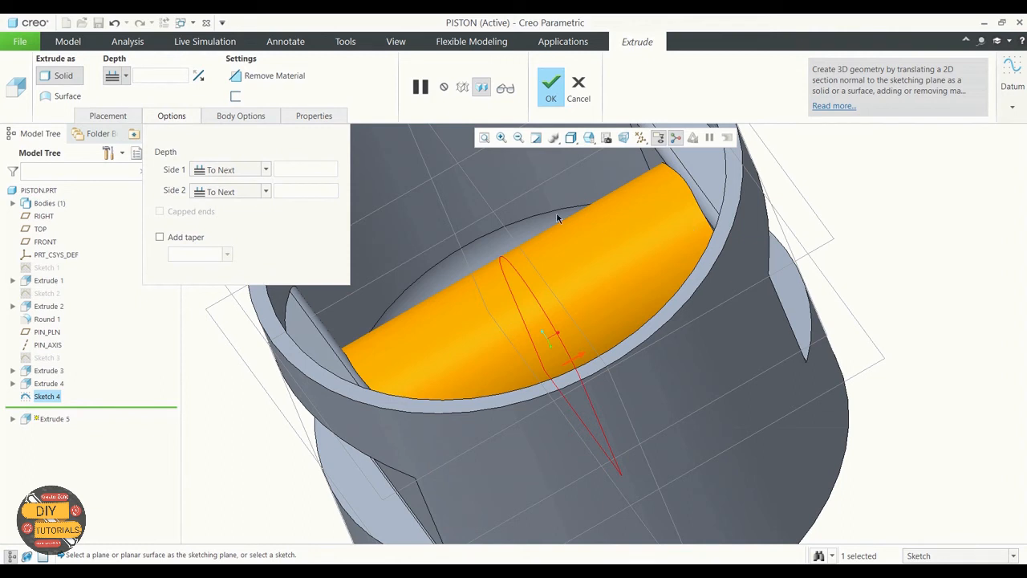
left_click(170, 119)
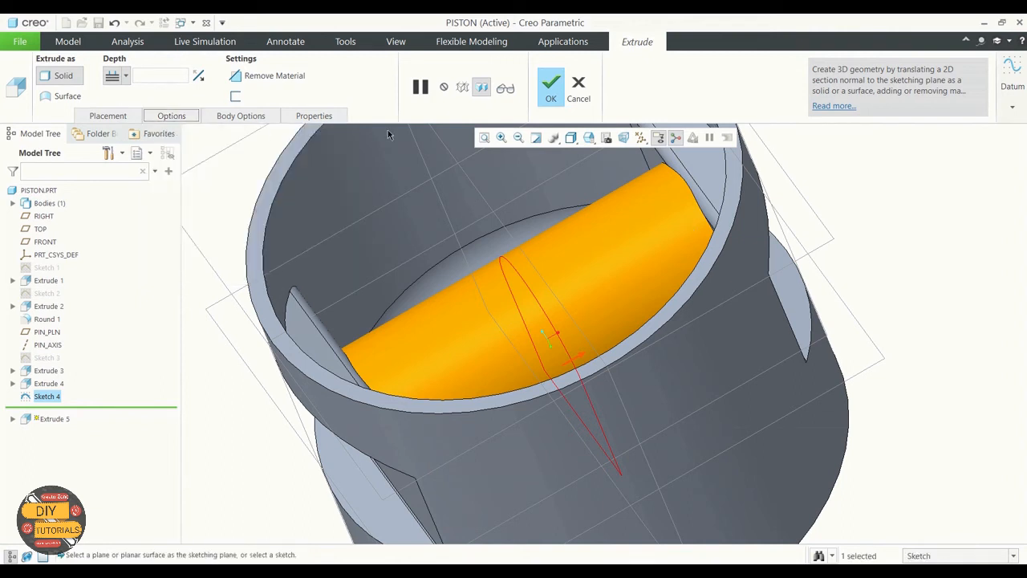
left_click(550, 85)
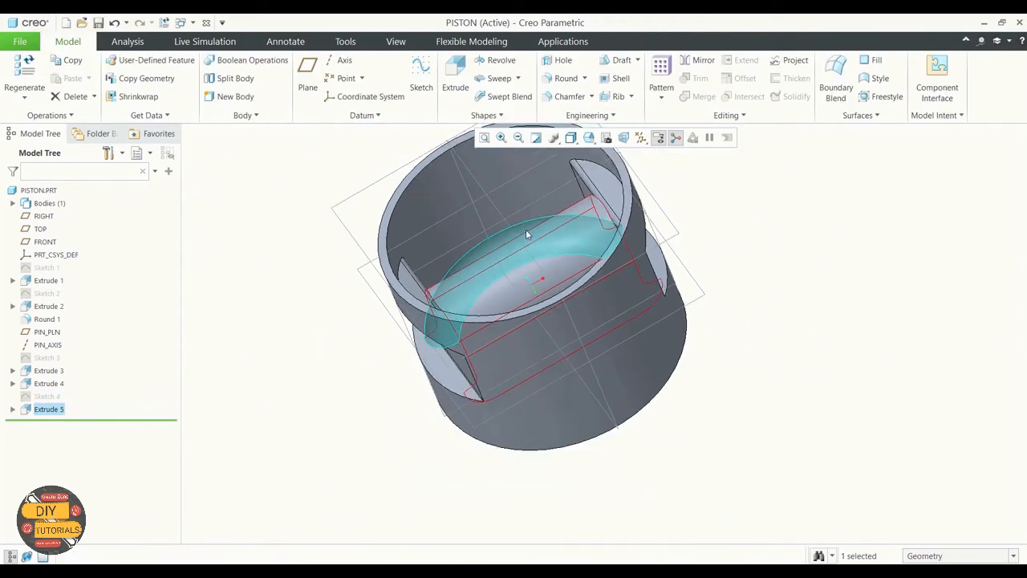
mouse_move(526, 233)
middle_mouse_down()
mouse_move(569, 179)
mouse_move(658, 185)
mouse_move(677, 238)
middle_mouse_up()
left_click(771, 265)
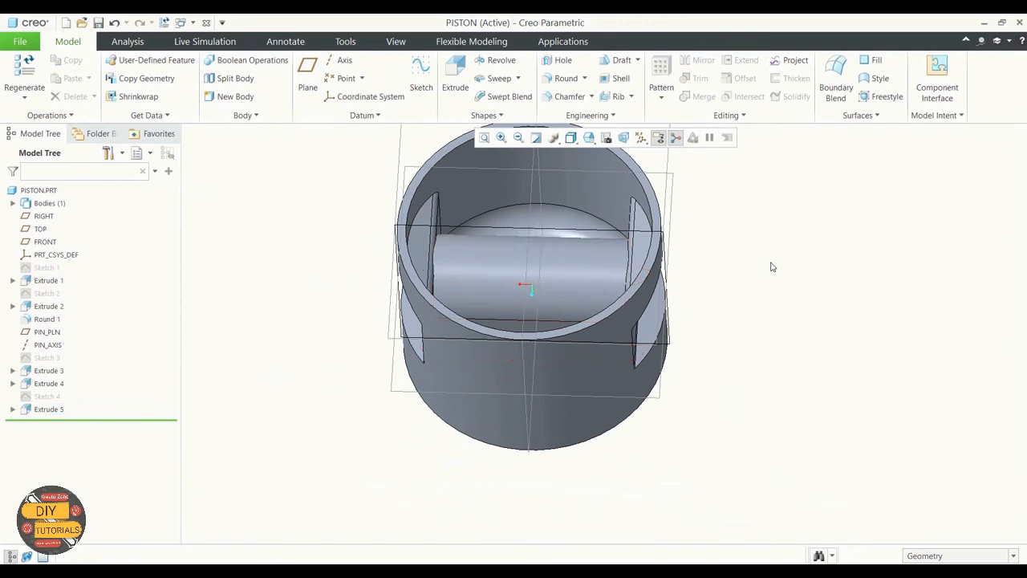
middle_click_drag(761, 264, 755, 314)
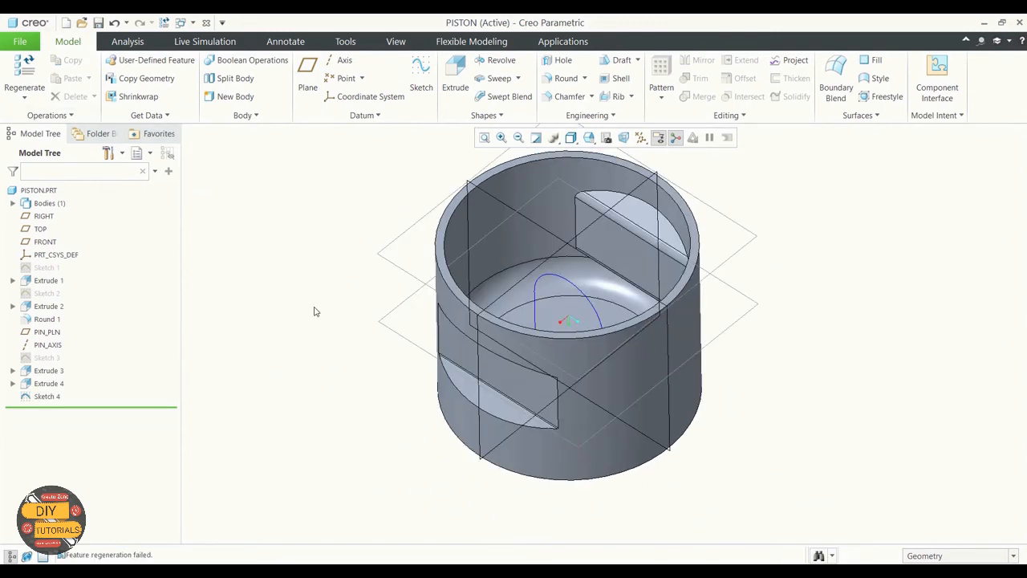
Step: Extrude Sketch 4 as a solid with the depth To Next on both Side 1 and Side 2
left_click(47, 398)
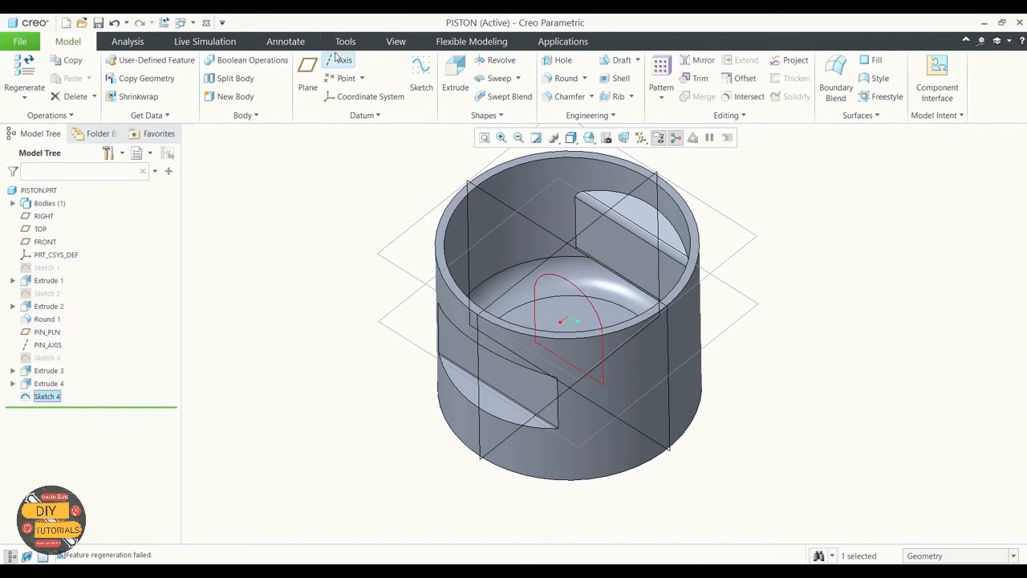
left_click(454, 65)
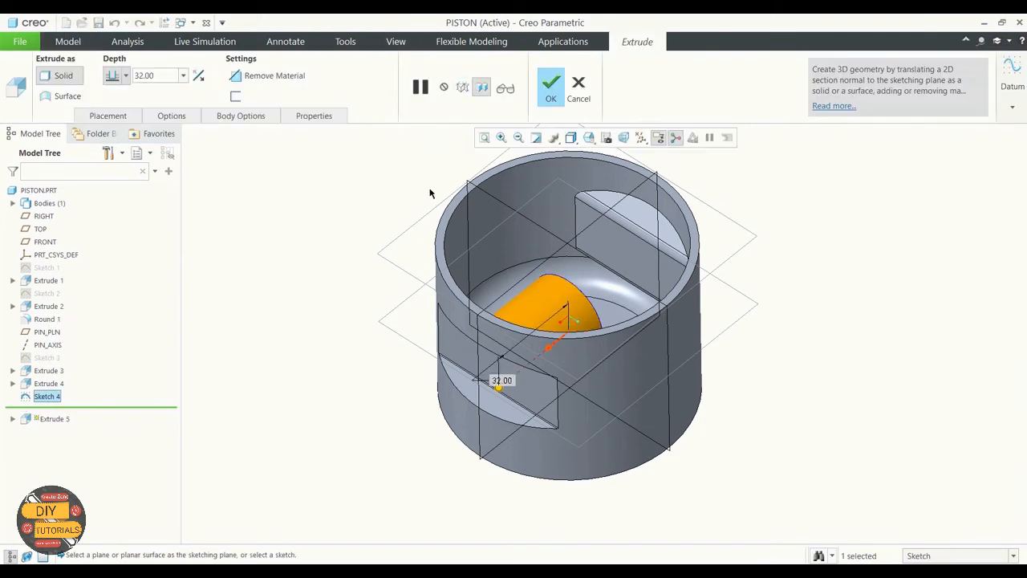
left_click(116, 76)
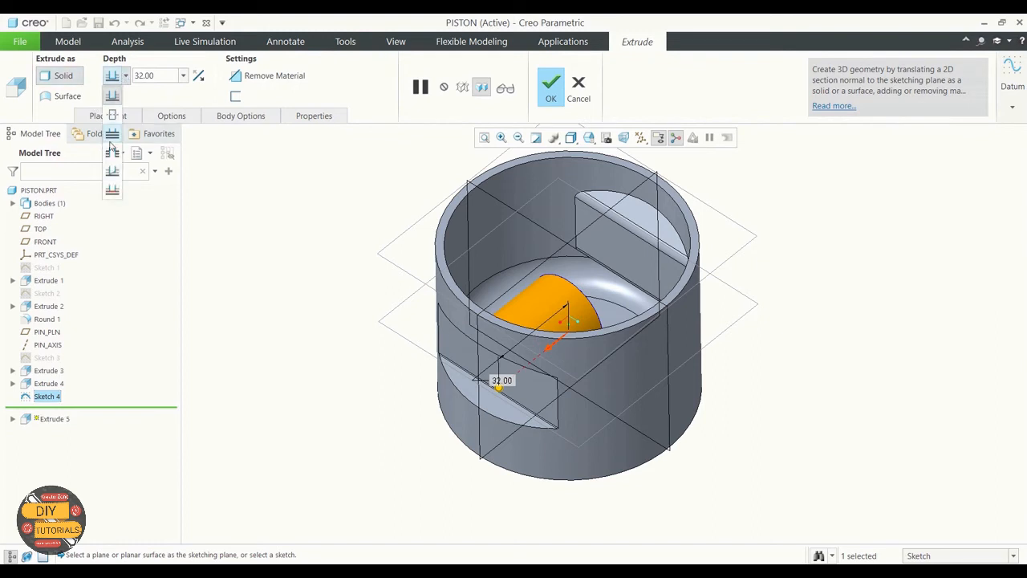
left_click(114, 137)
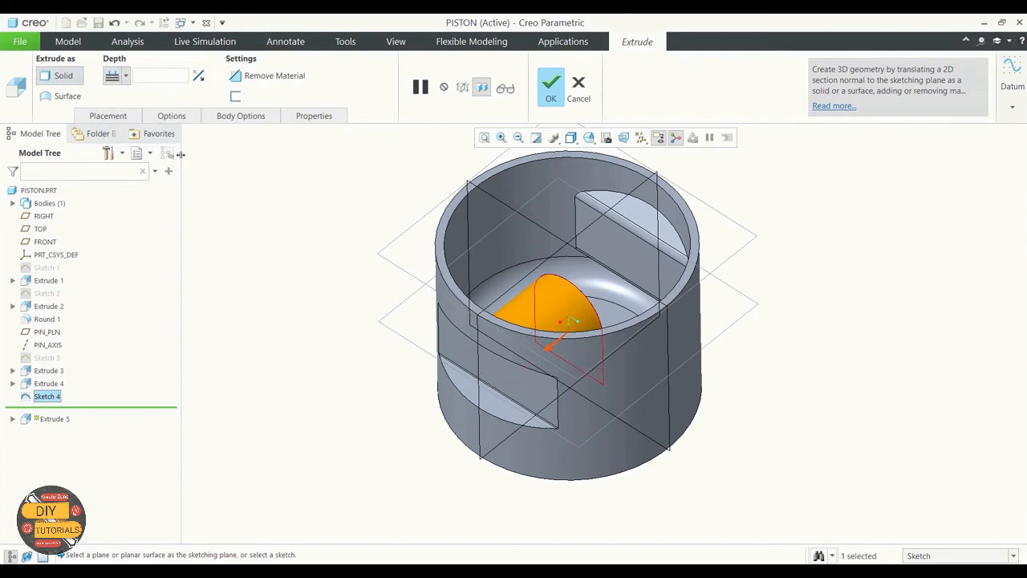
left_click(240, 117)
left_click(179, 118)
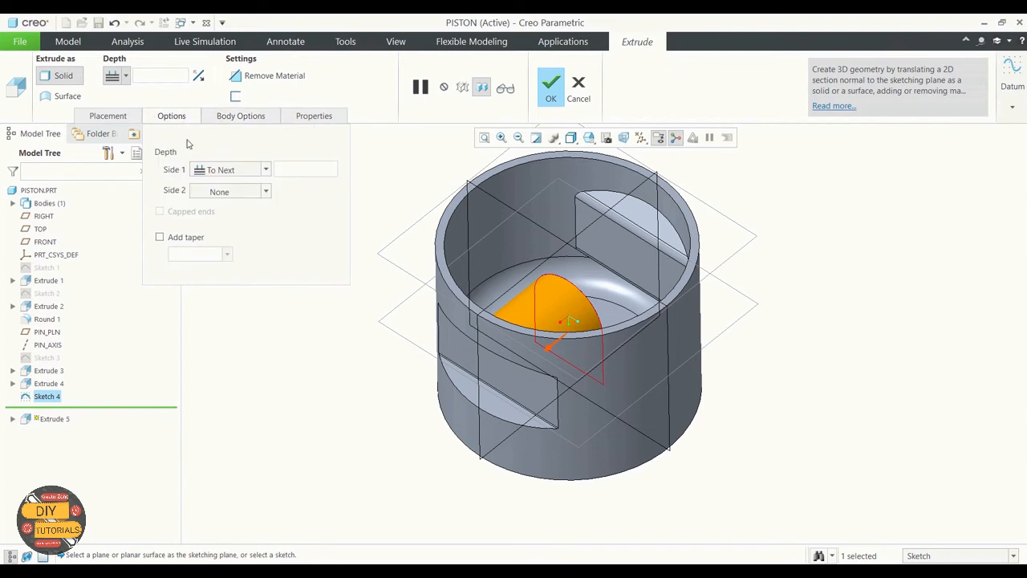
left_click(264, 191)
left_click(220, 220)
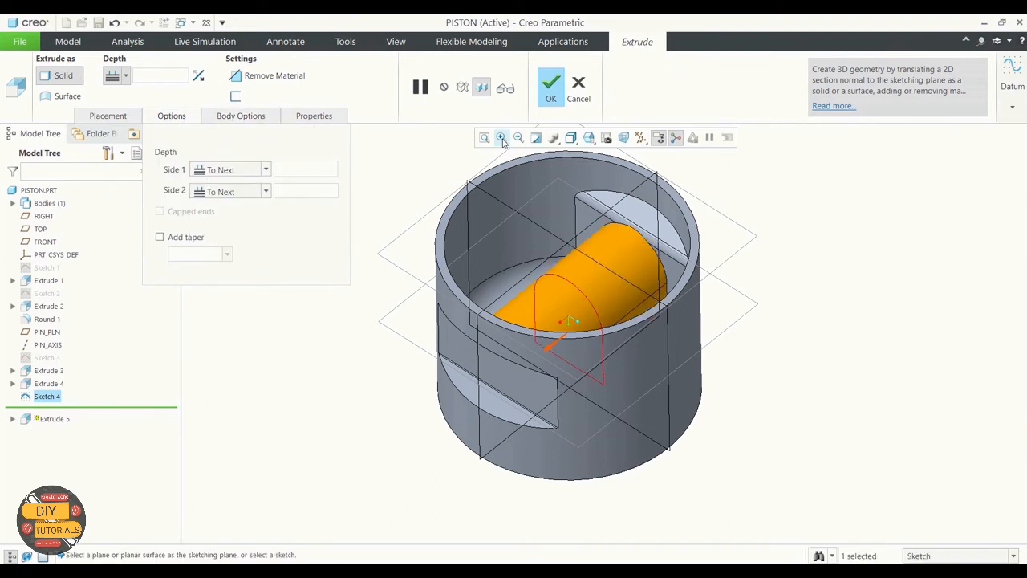
left_click(506, 88)
left_click(551, 86)
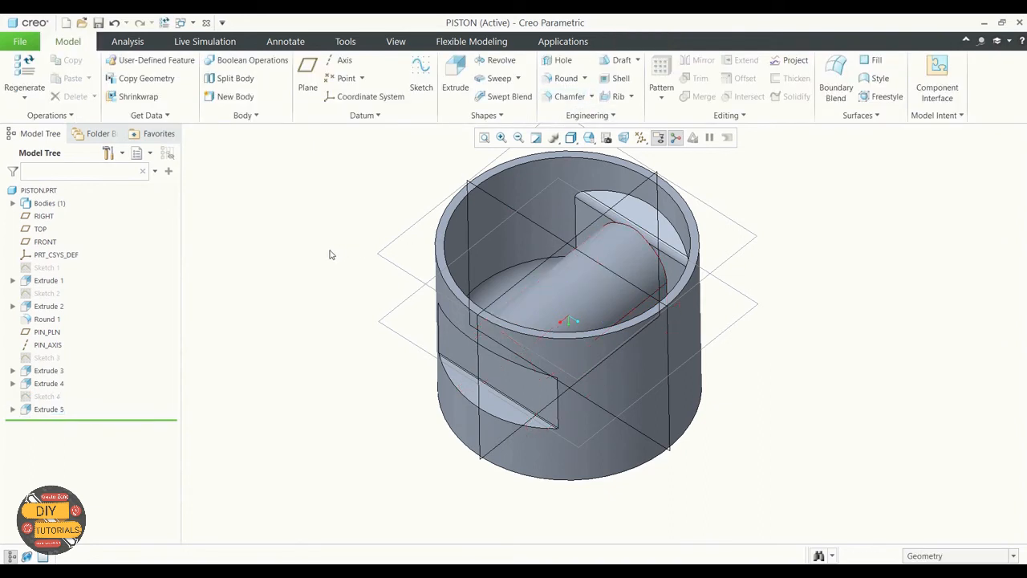
Step: Start a new sketch on the flat inner crown face inside the piston and orient it to the 2D sketch view
middle_click_drag(329, 255, 333, 281)
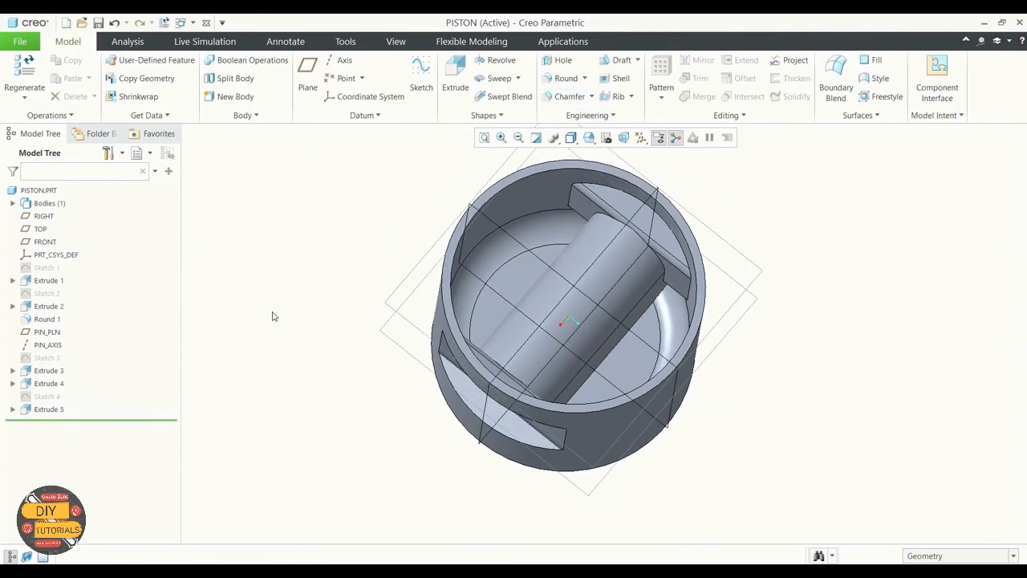
left_click(421, 80)
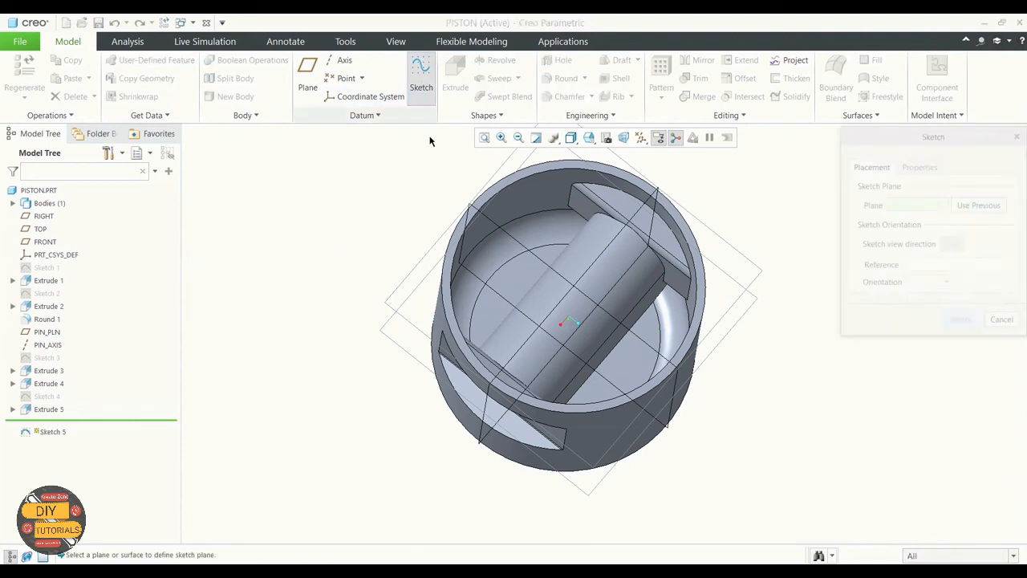
left_click(519, 281)
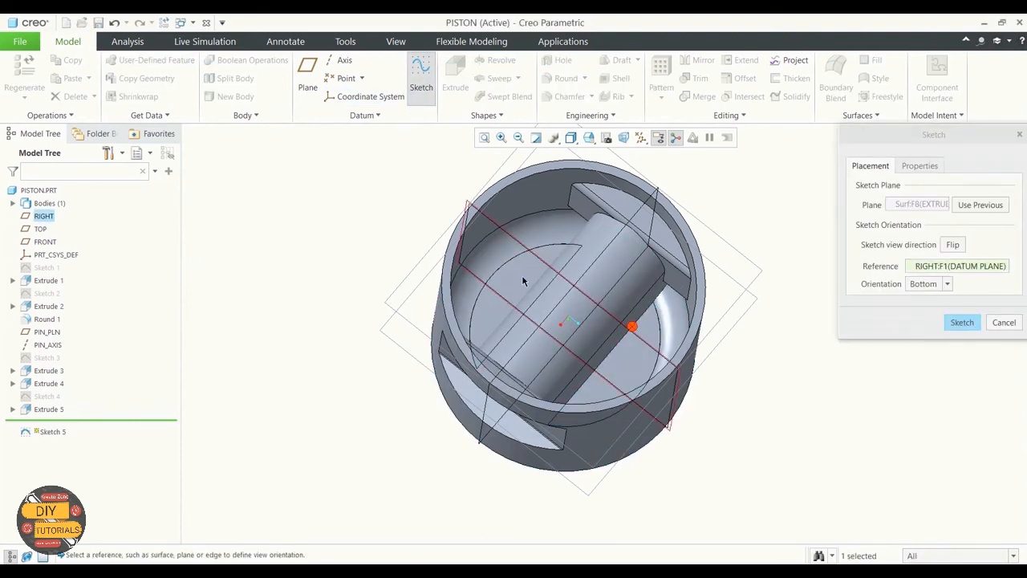
left_click(962, 322)
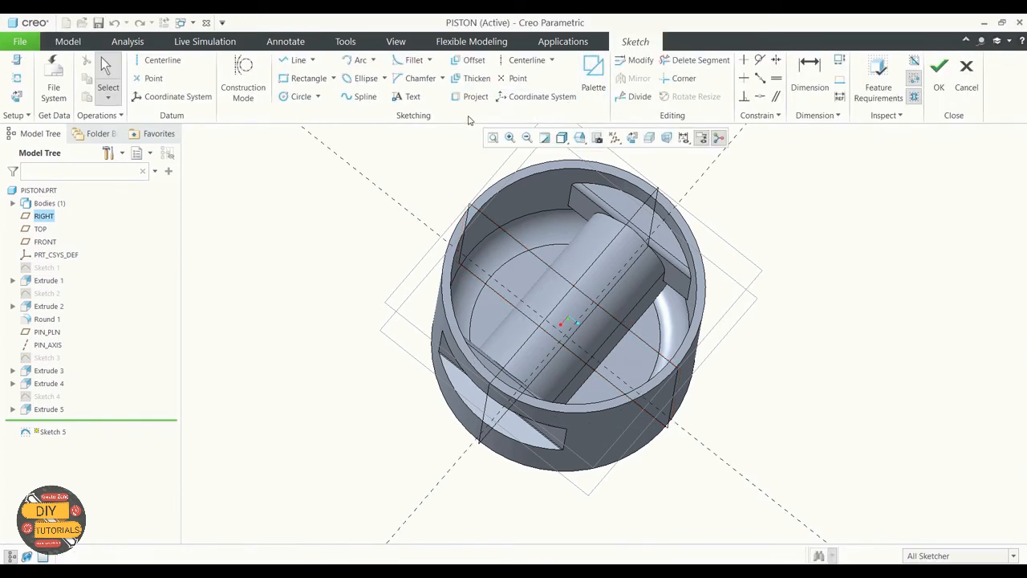
left_click(631, 138)
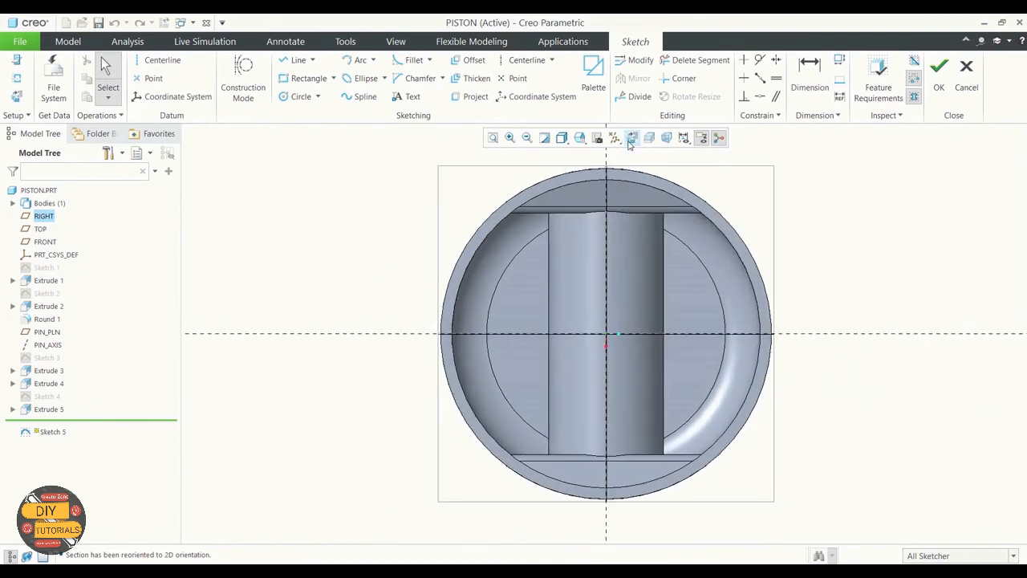
Step: Add a vertical and a horizontal datum centerline through the piston's center
left_click(160, 61)
left_click(606, 333)
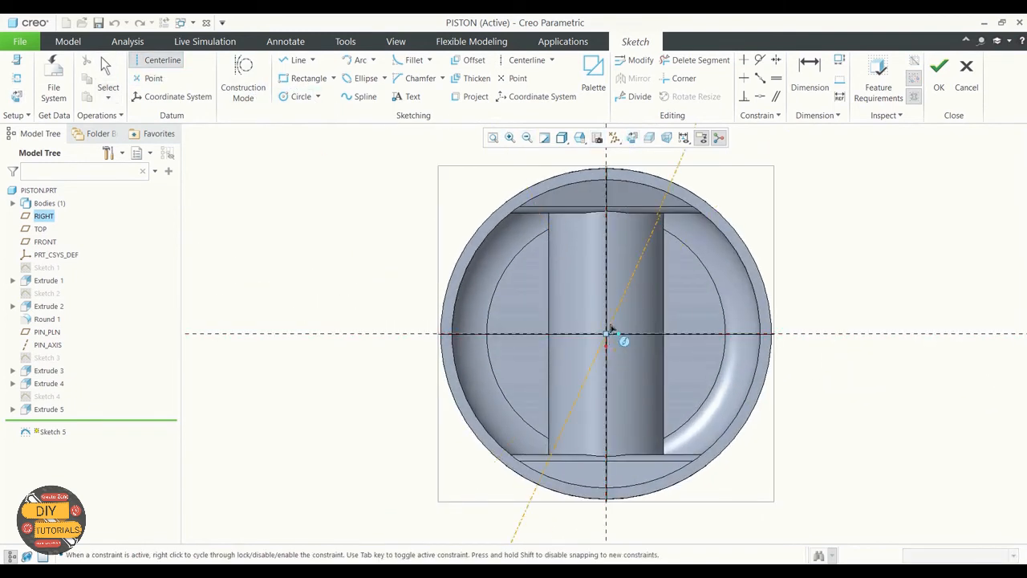
left_click(608, 310)
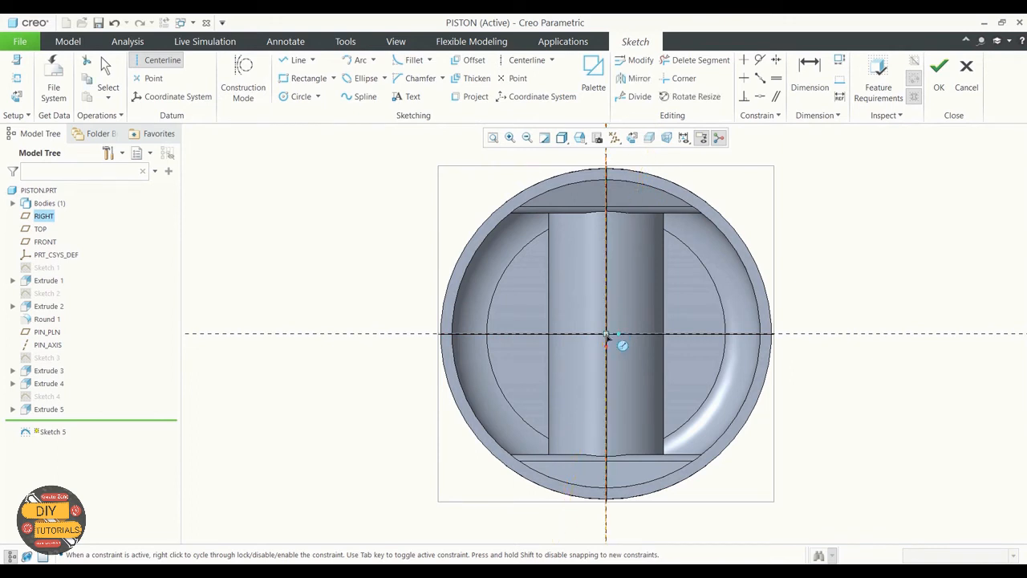
left_click(607, 335)
left_click(636, 338)
Step: Draw a center rectangle about 34 by 24 from the intersection of the centerlines
left_click(334, 77)
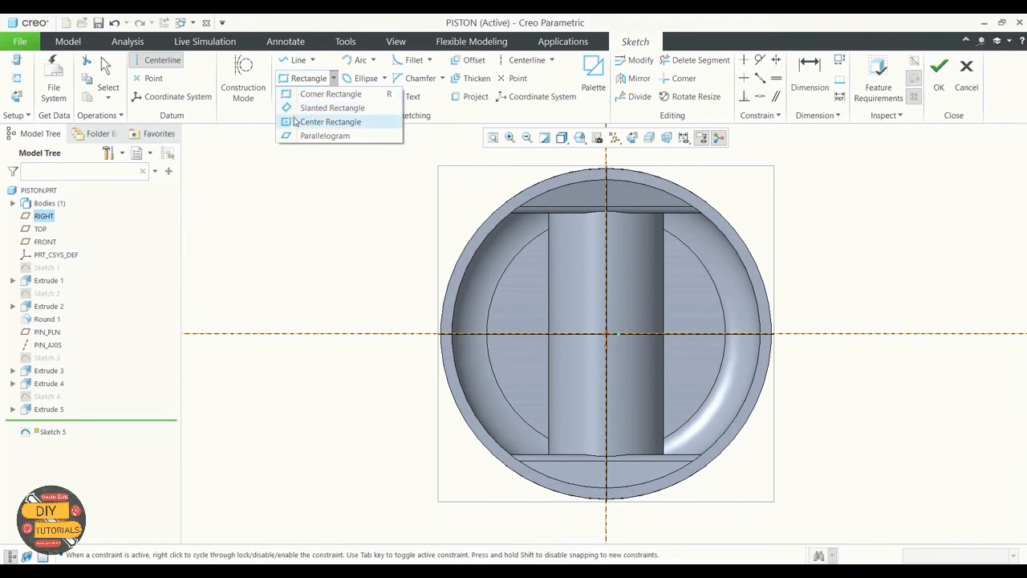
left_click(321, 119)
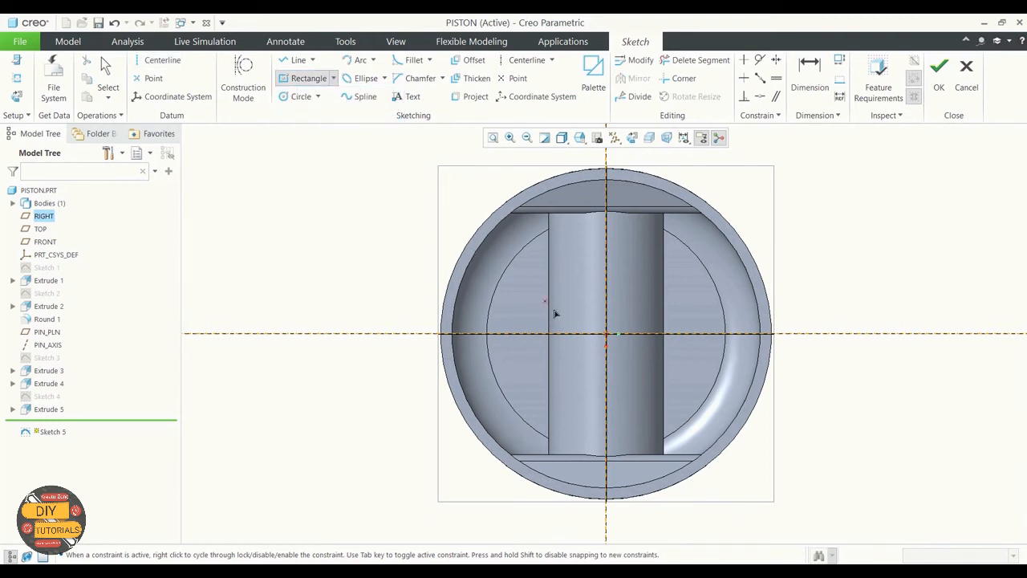
left_click(607, 335)
left_click(676, 288)
middle_click(264, 233)
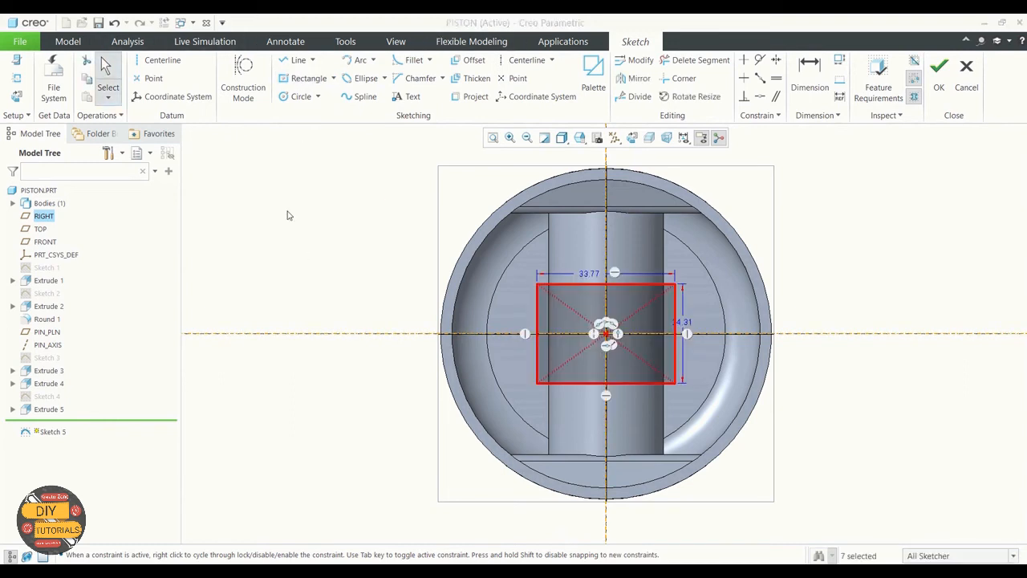
Step: Set the rectangle's width and height to 28.7 each and finish the sketch
double_click(585, 276)
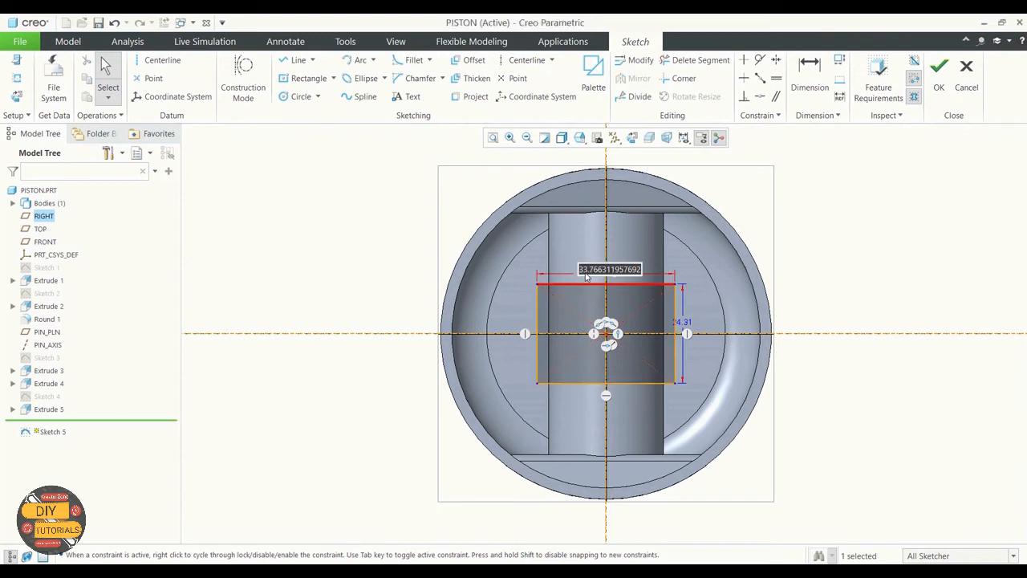
type("2")
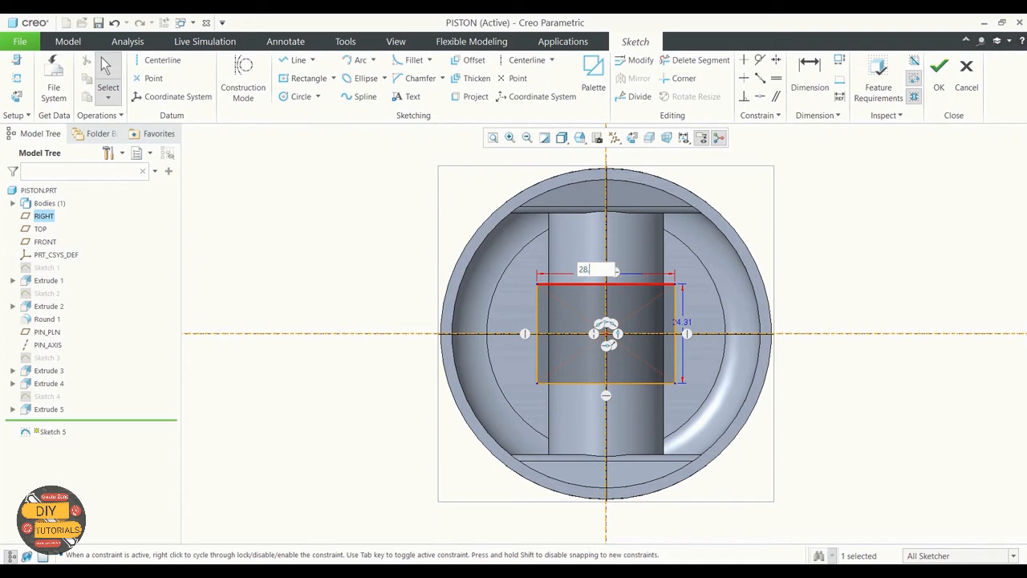
type("8.7")
key("Return")
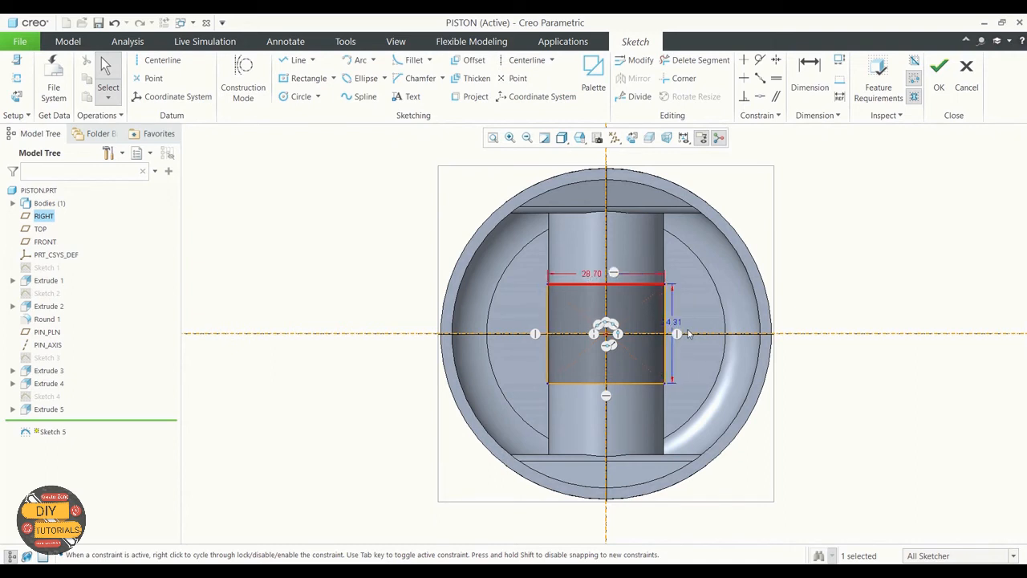
double_click(675, 323)
type("28")
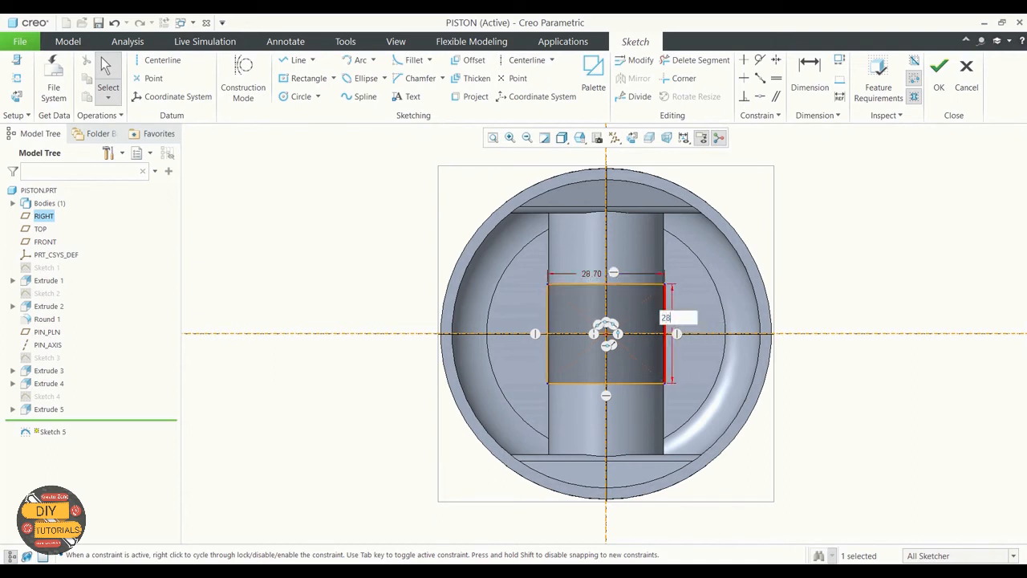
type(".7")
key("Return")
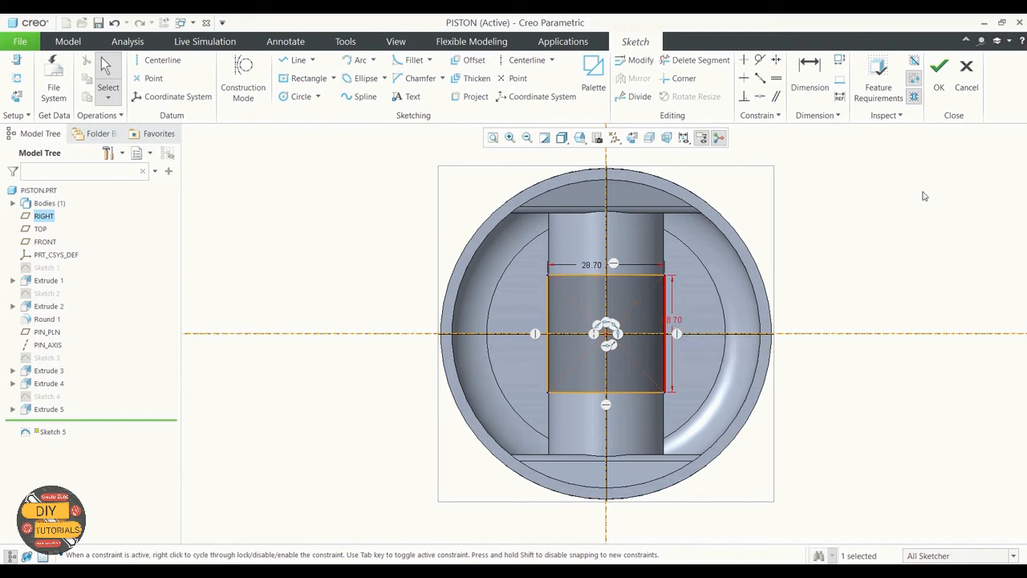
left_click(939, 86)
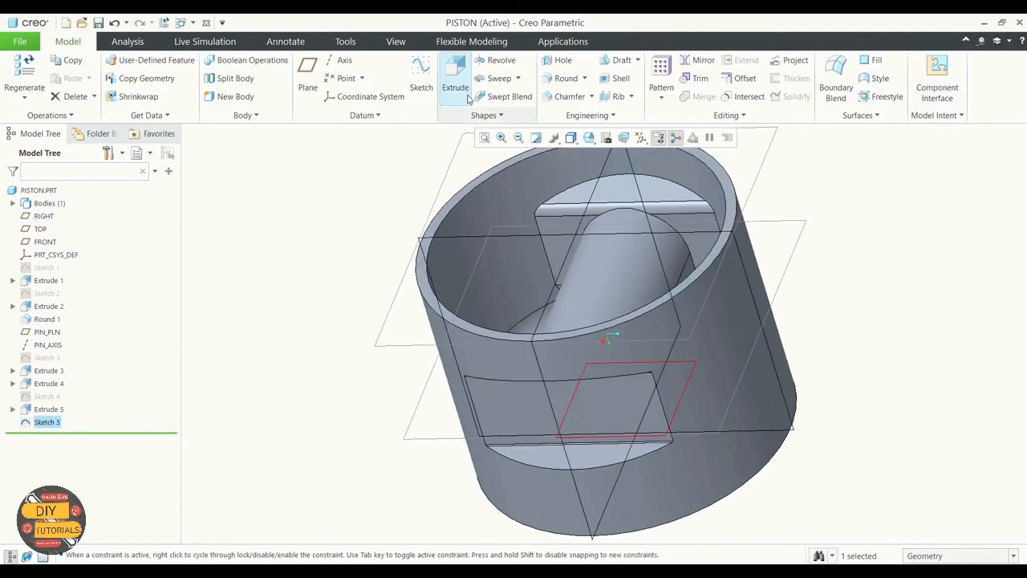
Step: Extrude the square Sketch 5 with Remove Material to a depth of 45, cutting through the middle of the pin boss
left_click(446, 80)
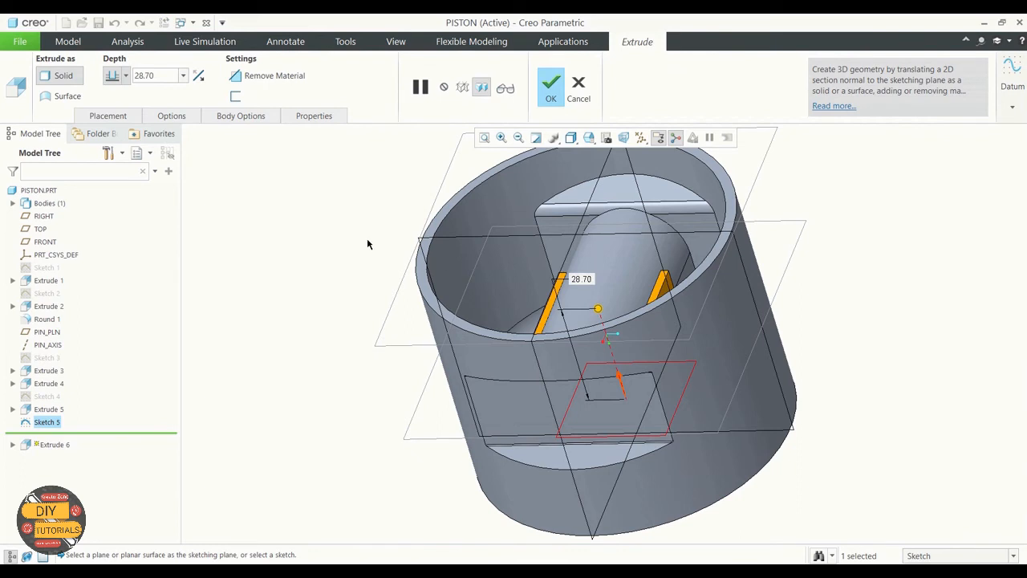
left_click(259, 80)
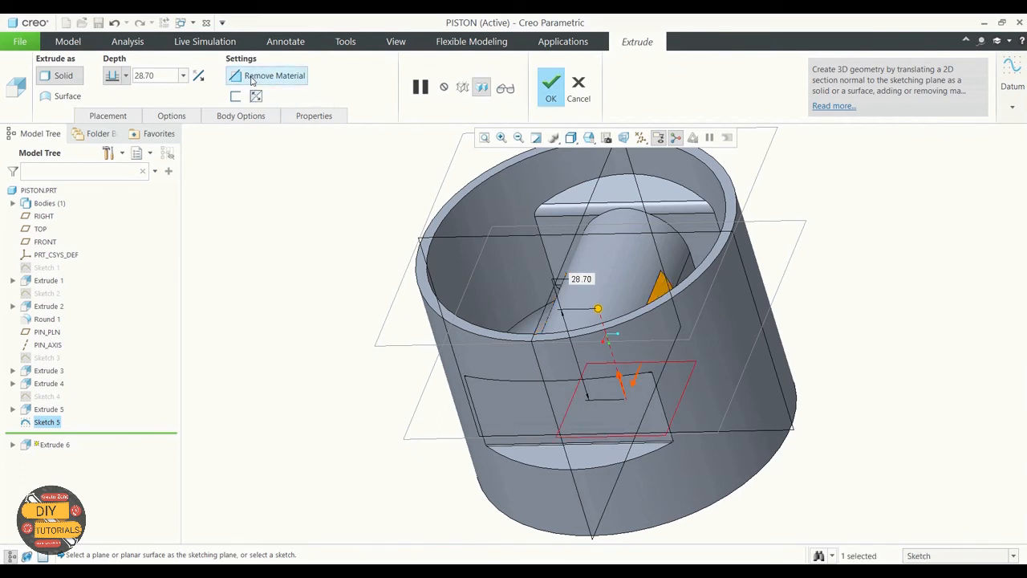
double_click(159, 76)
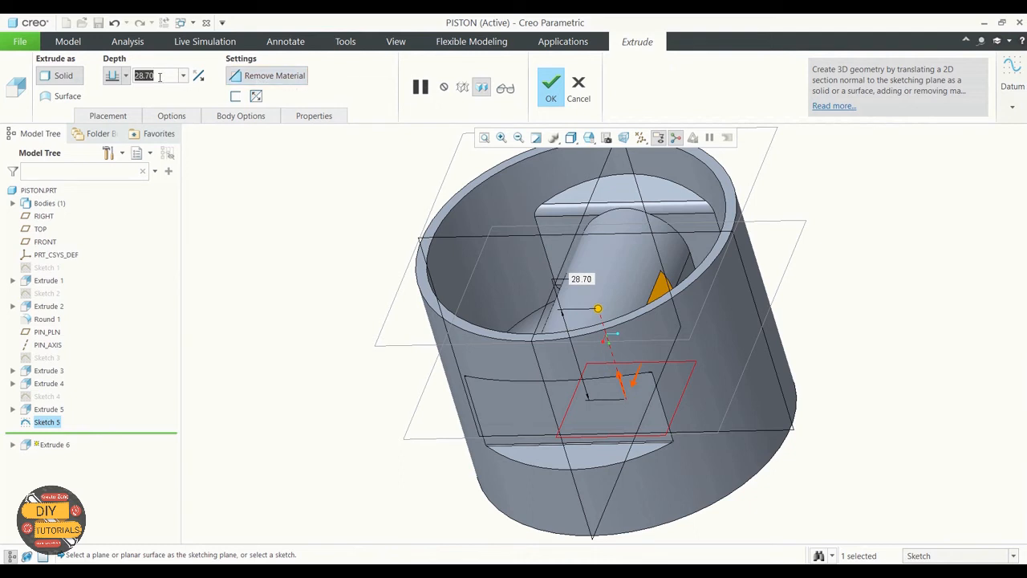
type("30")
key("Return")
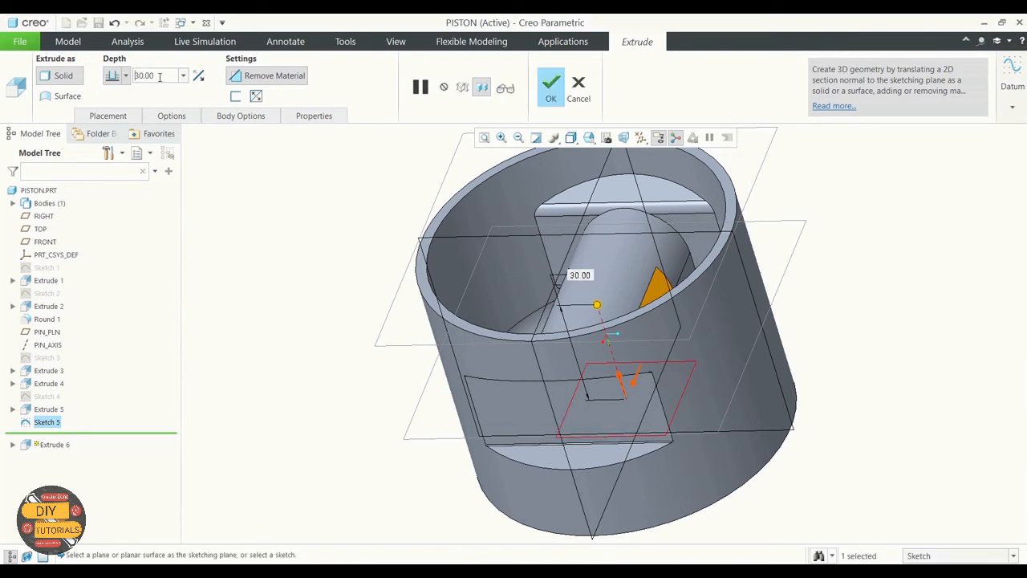
double_click(159, 76)
left_click_drag(597, 305, 595, 233)
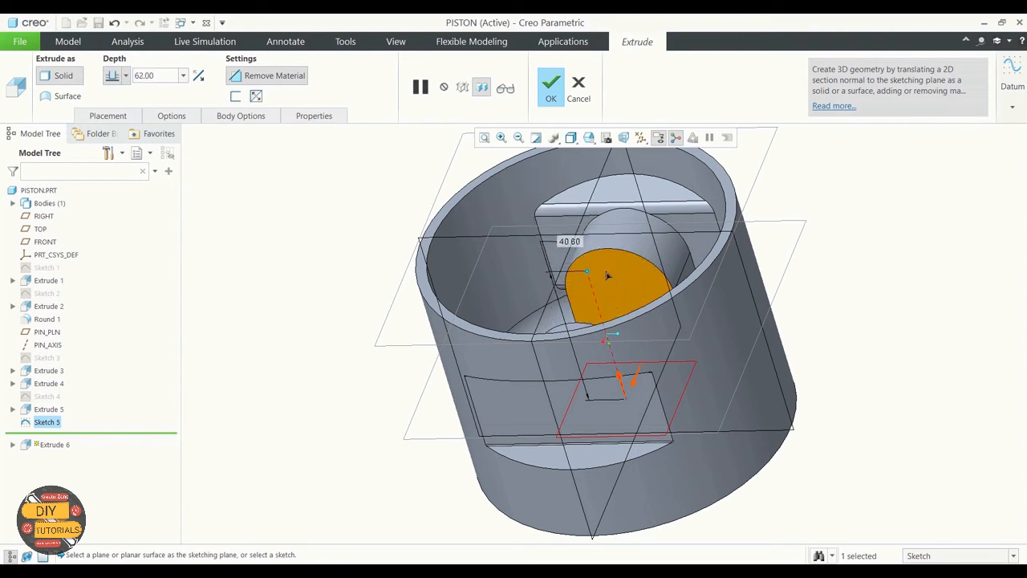
mouse_move(607, 276)
left_mouse_down()
mouse_move(606, 303)
mouse_move(607, 266)
left_mouse_up()
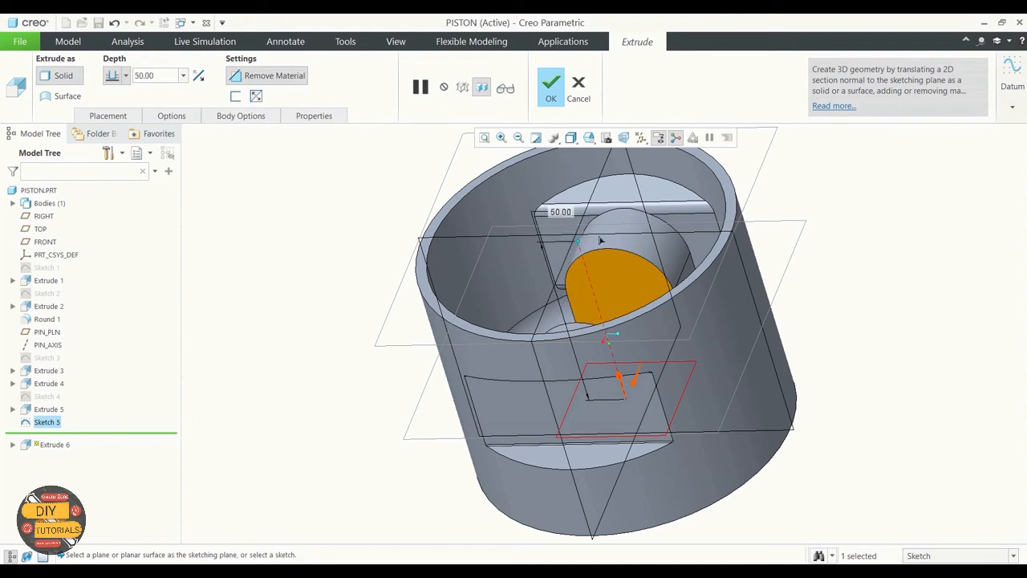
mouse_move(563, 213)
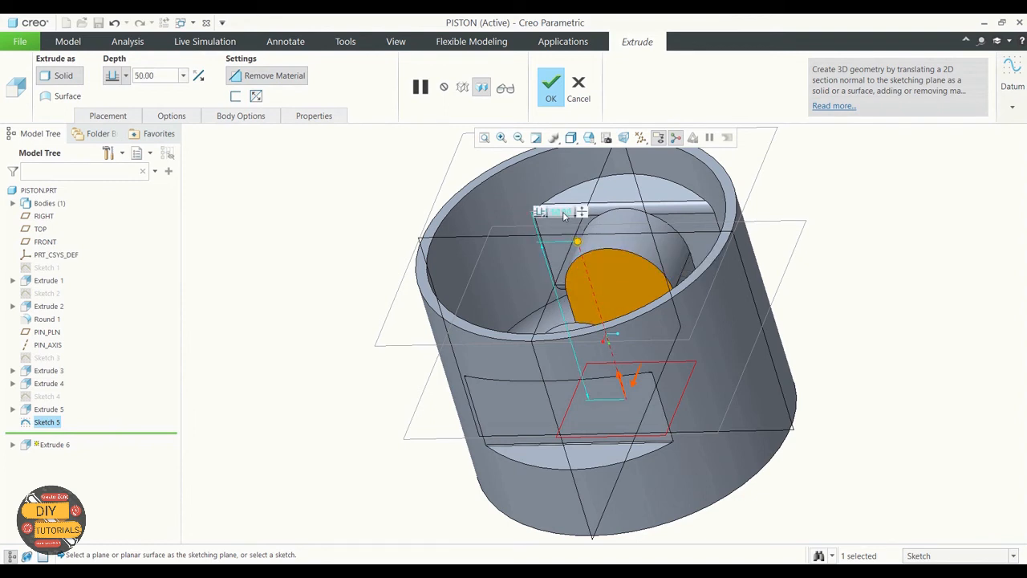
type("45")
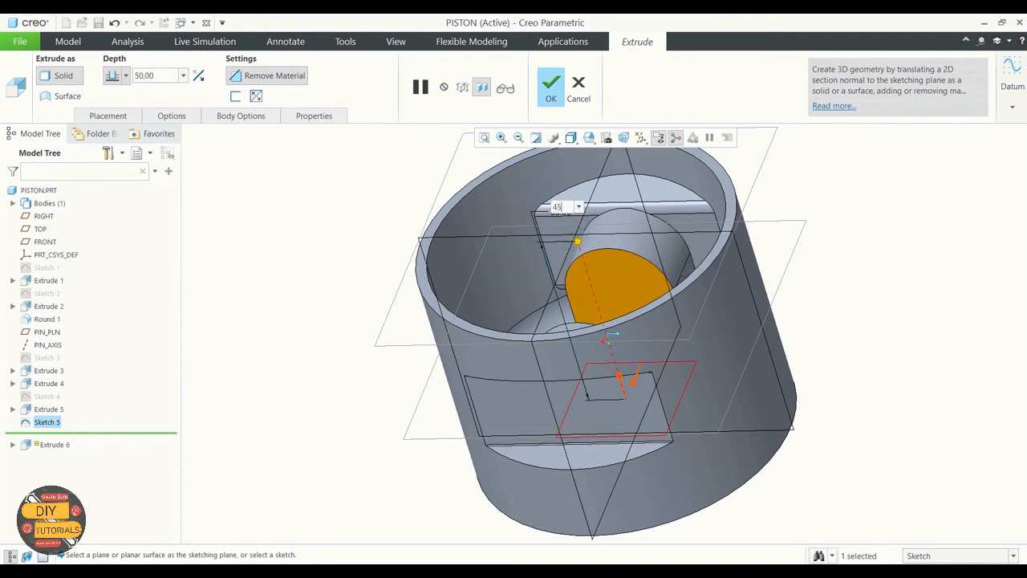
key("Return")
left_click(551, 83)
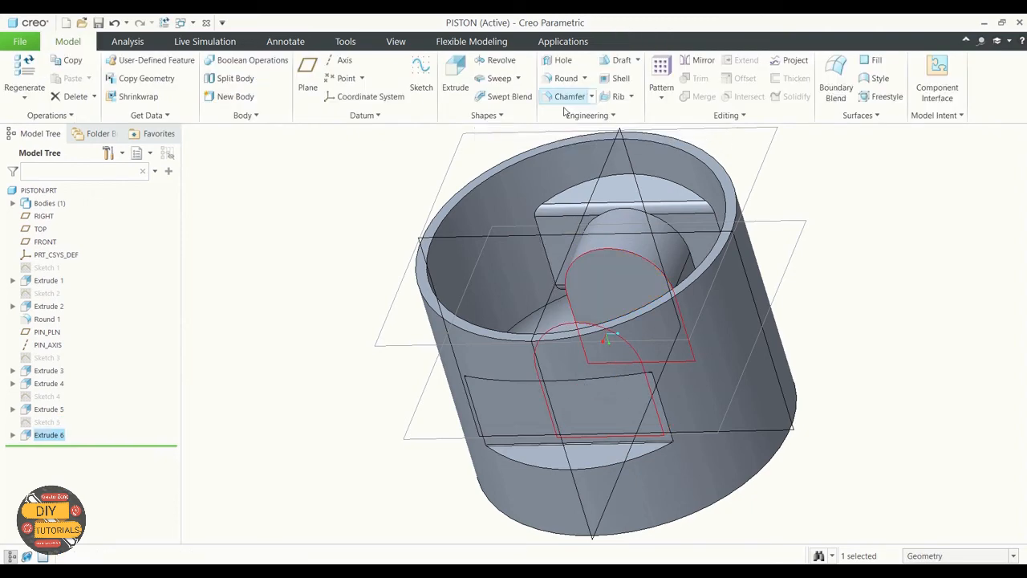
Step: Start a new sketch on the flat vertical face of the outer side pocket
mouse_move(313, 322)
middle_mouse_down()
mouse_move(318, 372)
mouse_move(355, 347)
mouse_move(277, 303)
mouse_move(248, 364)
mouse_move(259, 401)
mouse_move(277, 388)
mouse_move(273, 329)
mouse_move(339, 332)
mouse_move(346, 364)
mouse_move(321, 364)
mouse_move(339, 413)
mouse_move(340, 386)
middle_mouse_up()
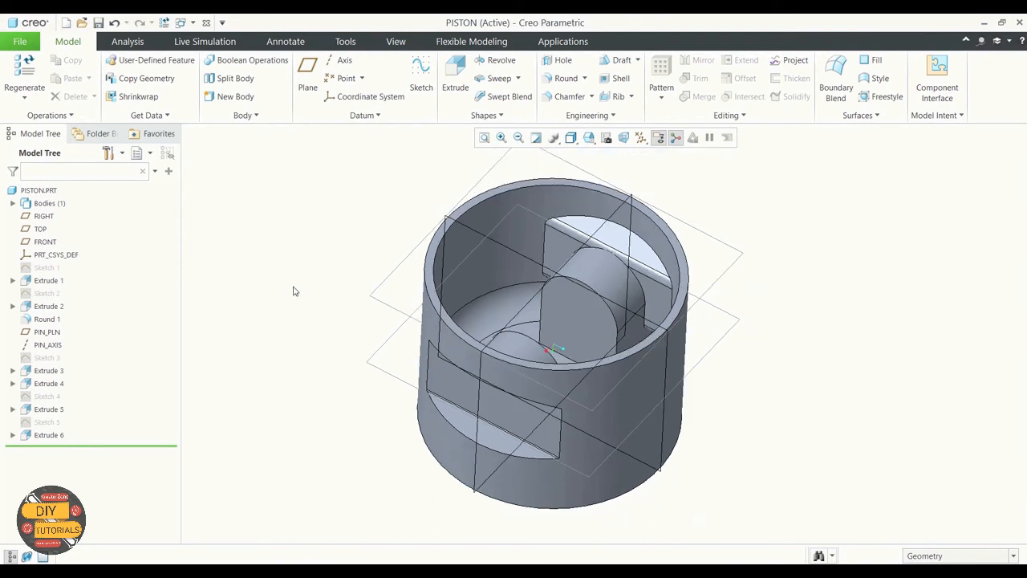
left_click(422, 76)
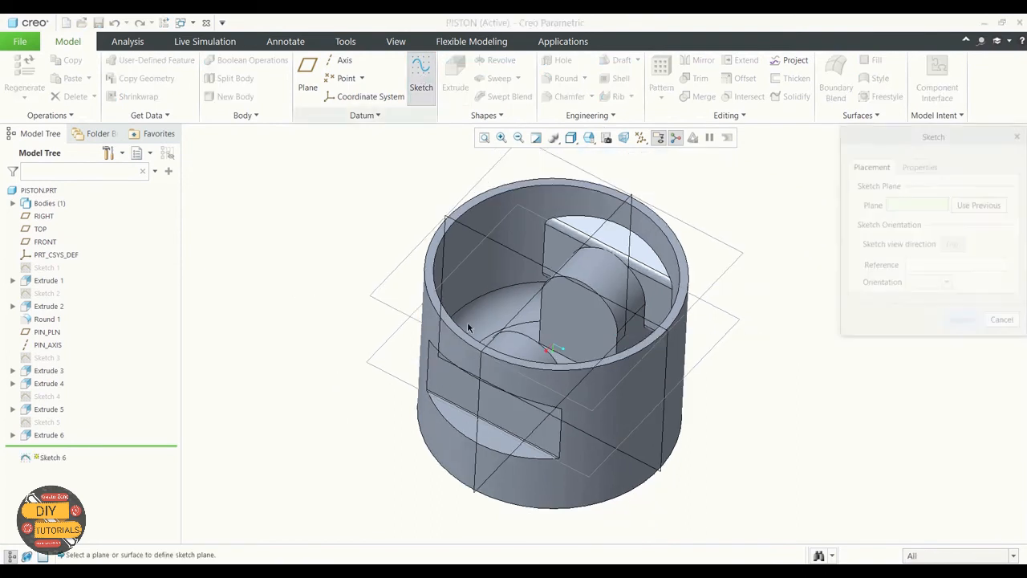
left_click(507, 420)
left_click(962, 322)
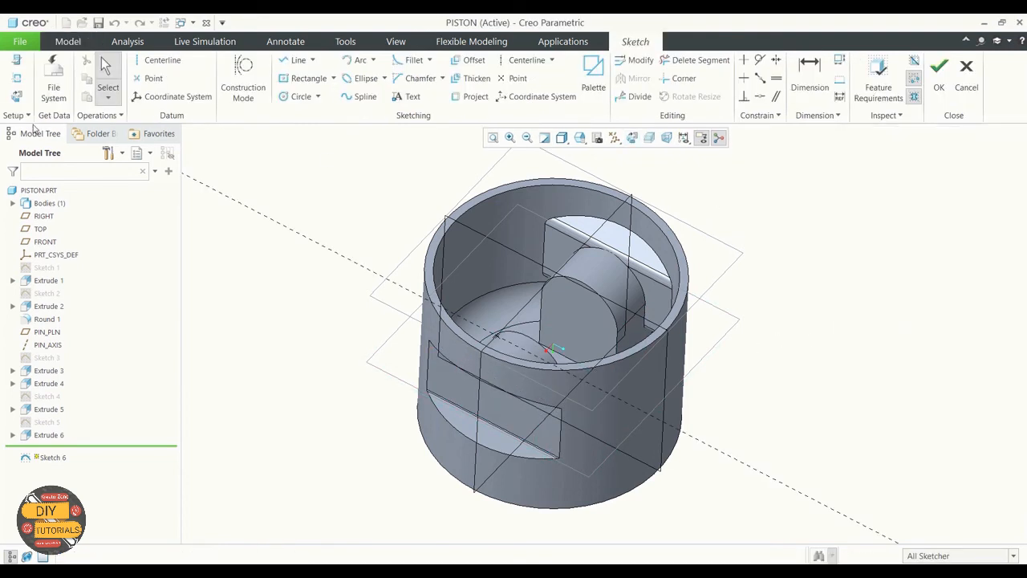
Step: Add the round surface of the pin boss as a reference for the pocket-face sketch
left_click(16, 83)
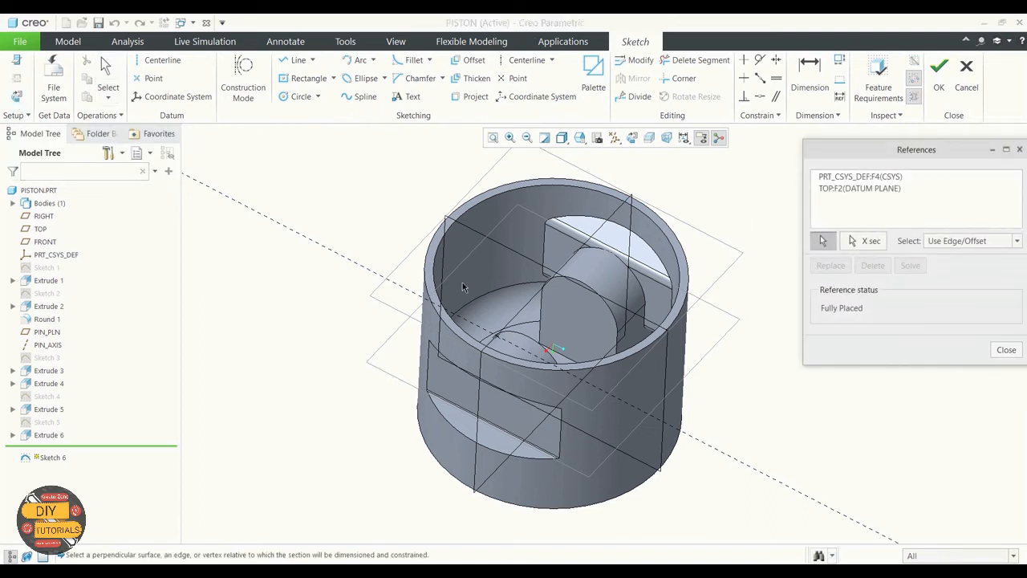
left_click(514, 345)
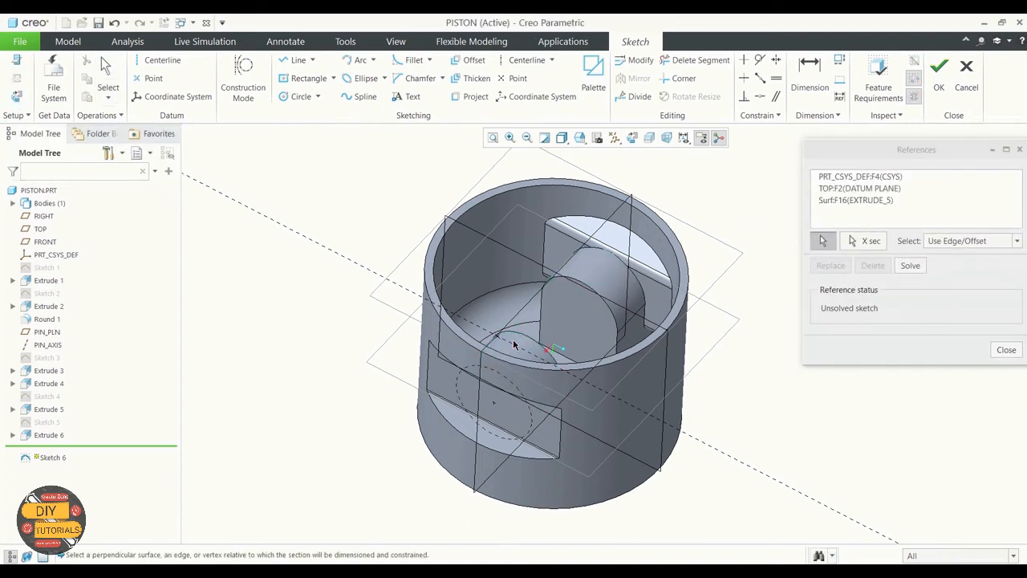
left_click(1006, 350)
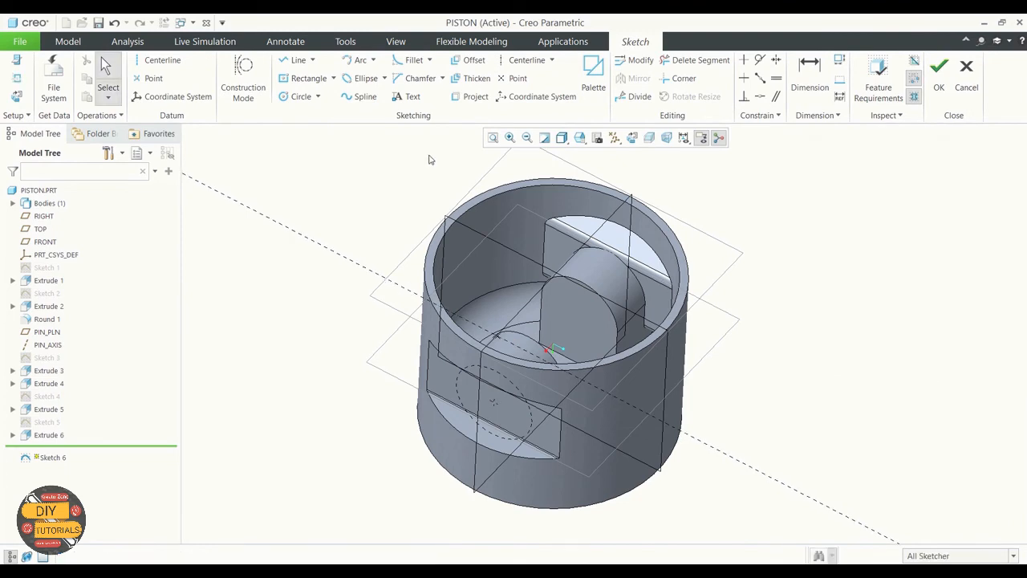
Step: Draw a circle centered on the pin boss, matching its referenced round outline, and finish the sketch
left_click(631, 137)
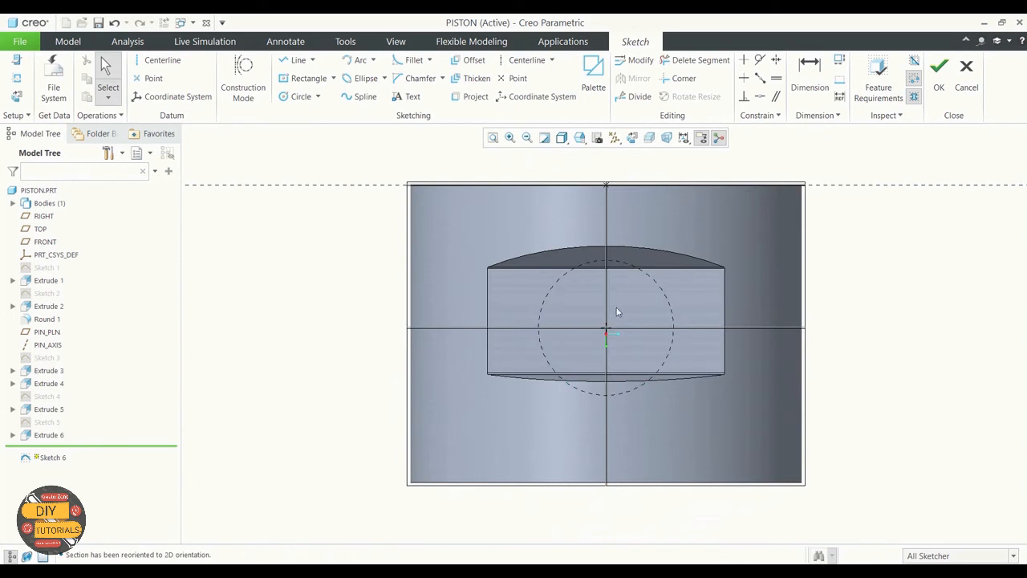
left_click(298, 96)
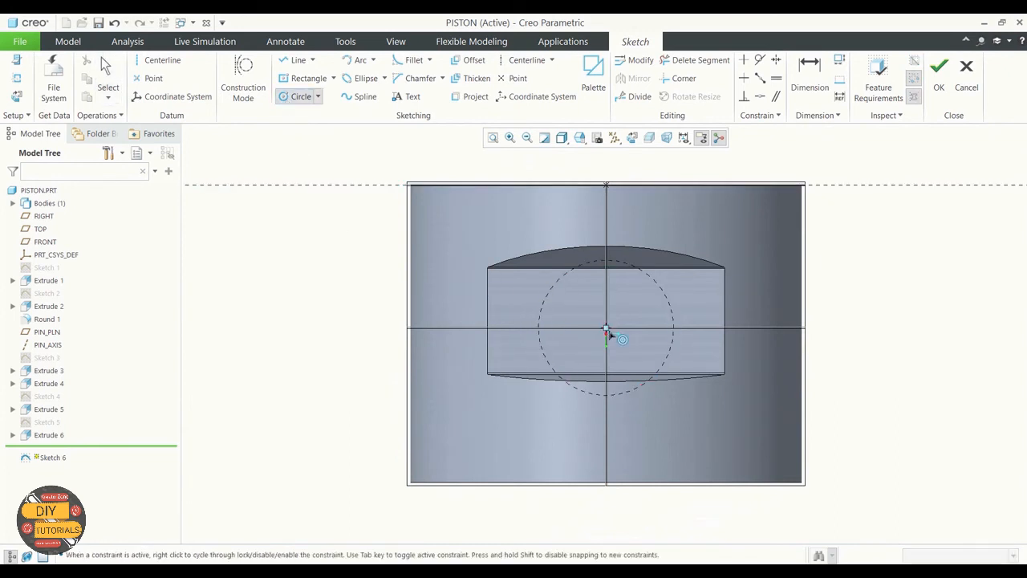
left_click(608, 331)
left_click(671, 301)
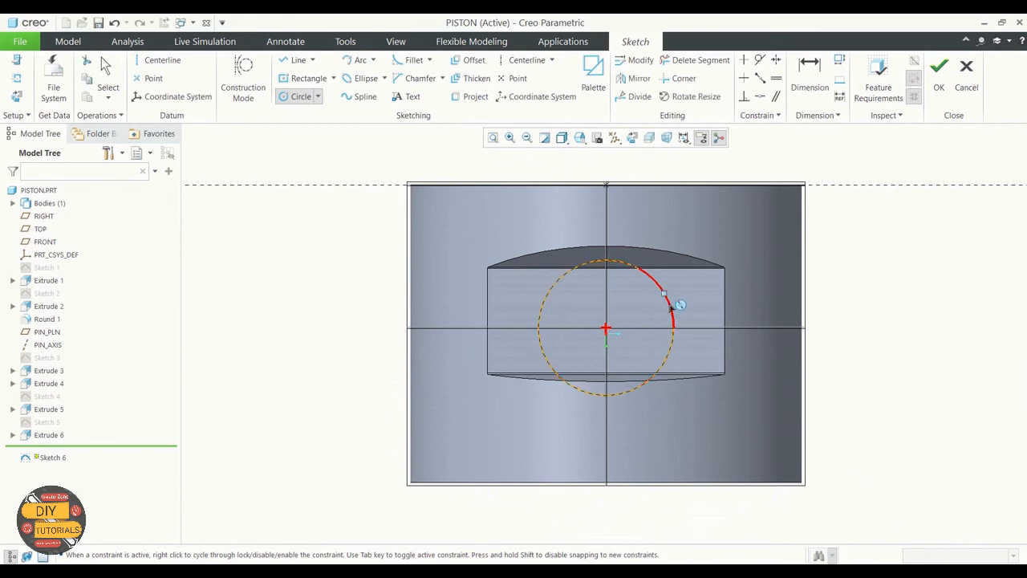
left_click(107, 77)
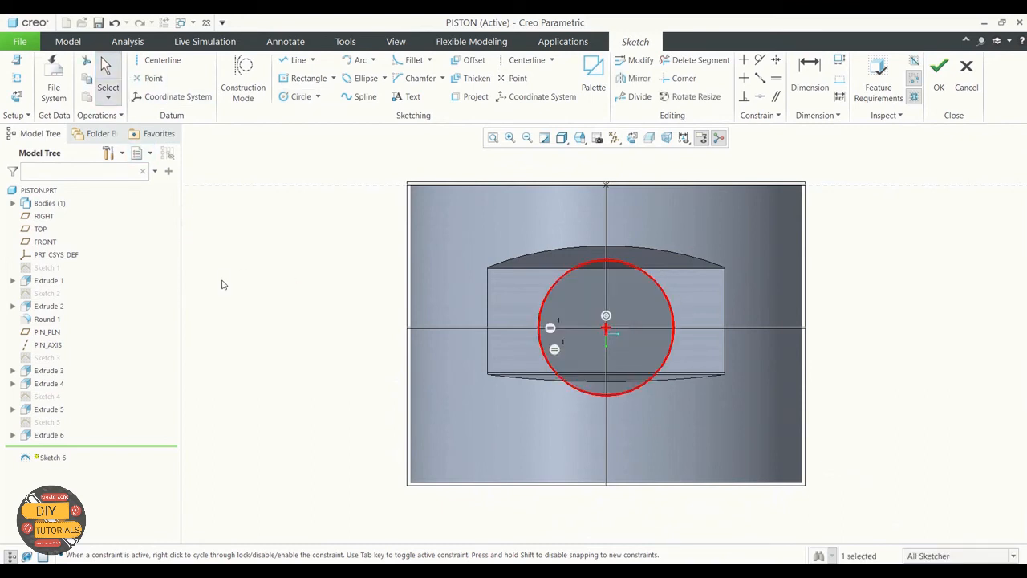
key("ctrl+d")
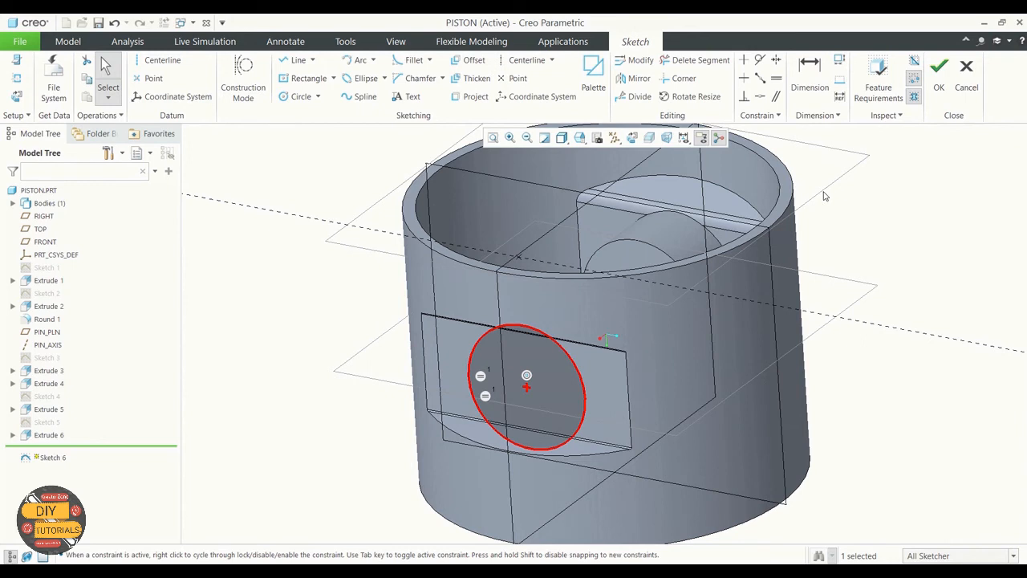
left_click(938, 72)
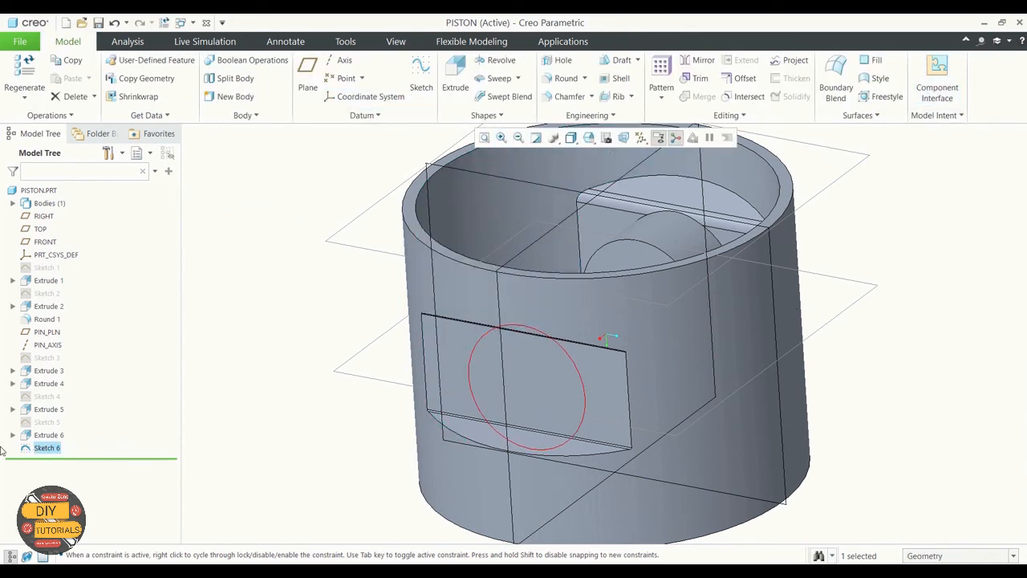
Step: Extrude the circle sketch outward from the pocket face as a solid to a depth of 1.5
left_click(455, 77)
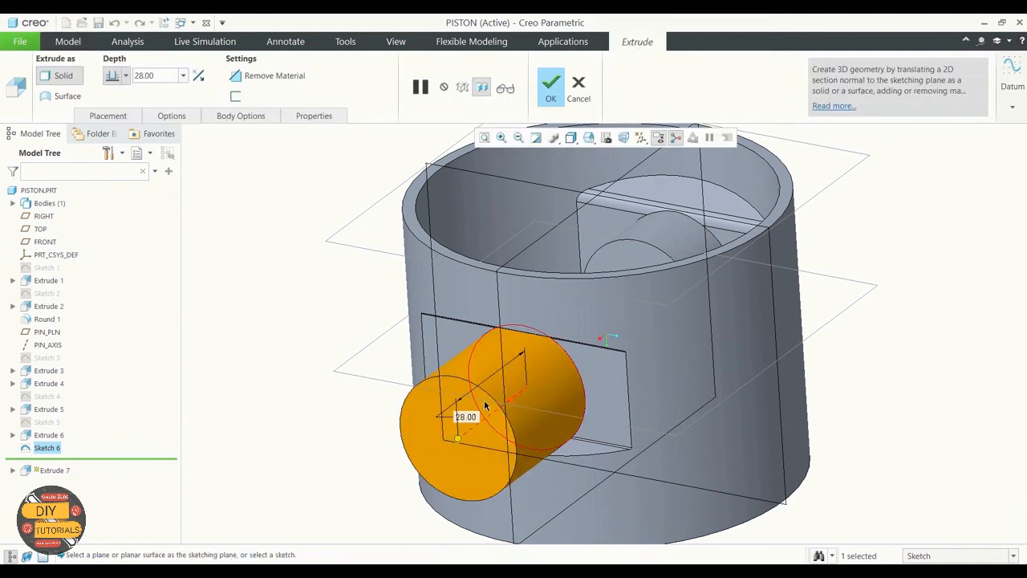
double_click(468, 421)
type("1")
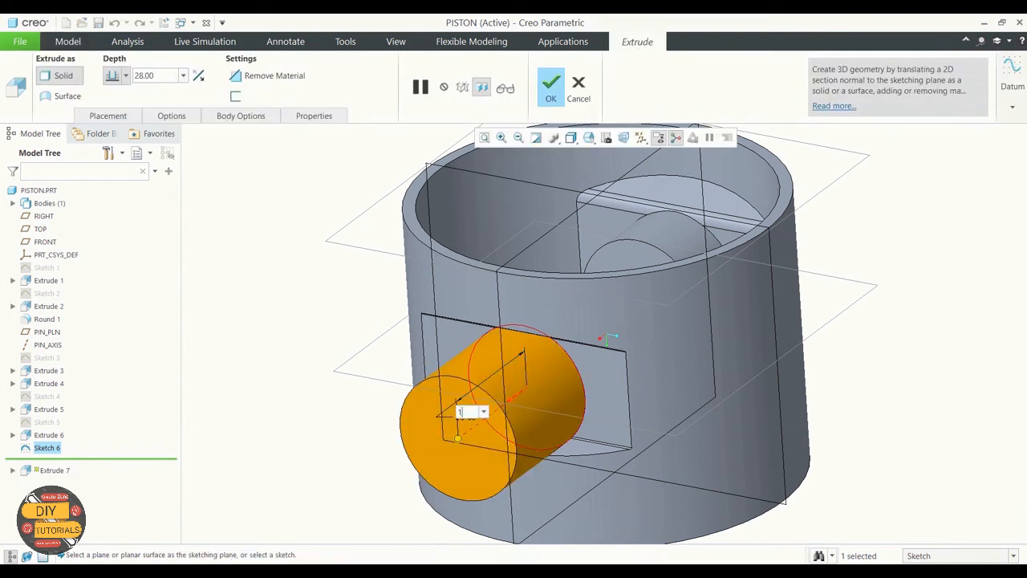
type(".5")
key("Return")
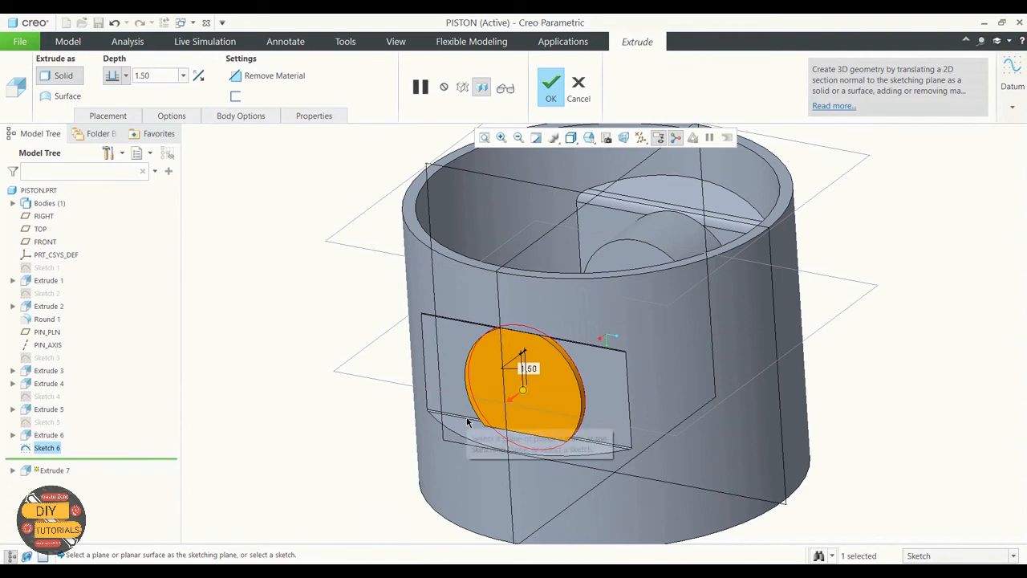
left_click(551, 98)
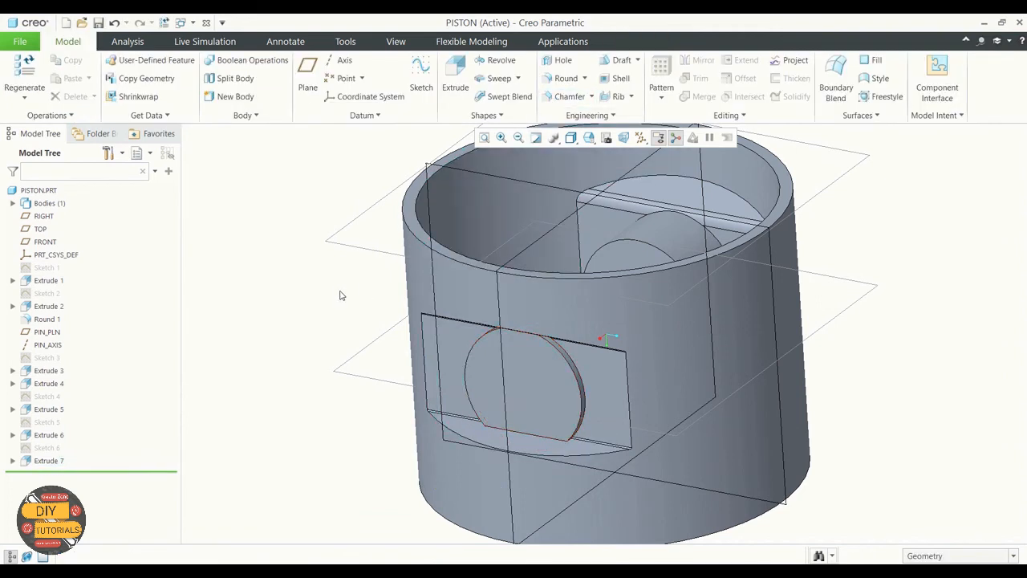
Step: Mirror the thin round boss Extrude 7 about the RIGHT plane to the opposite side pocket
middle_click_drag(340, 295, 424, 318)
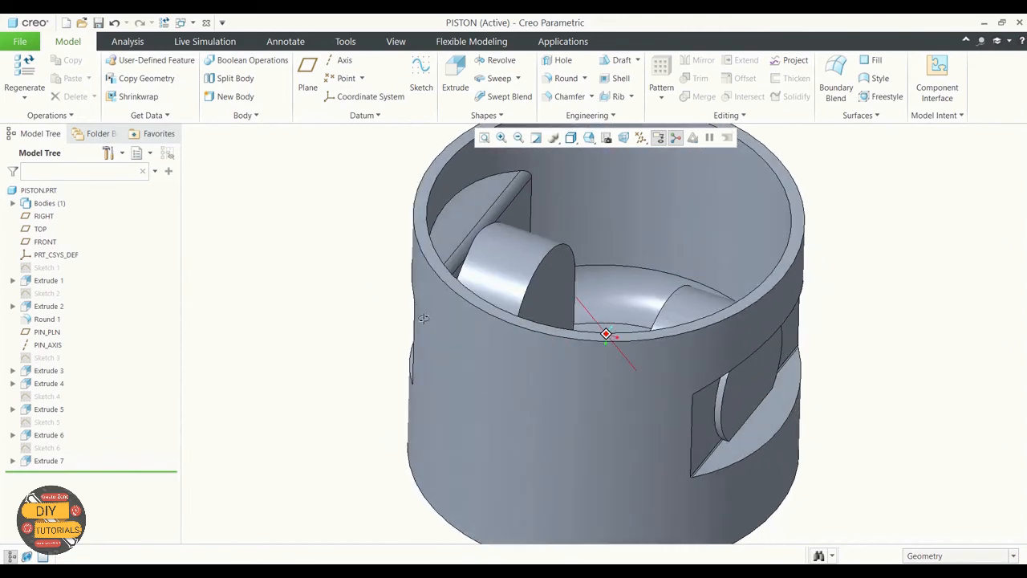
scroll(376, 351, "up", 2)
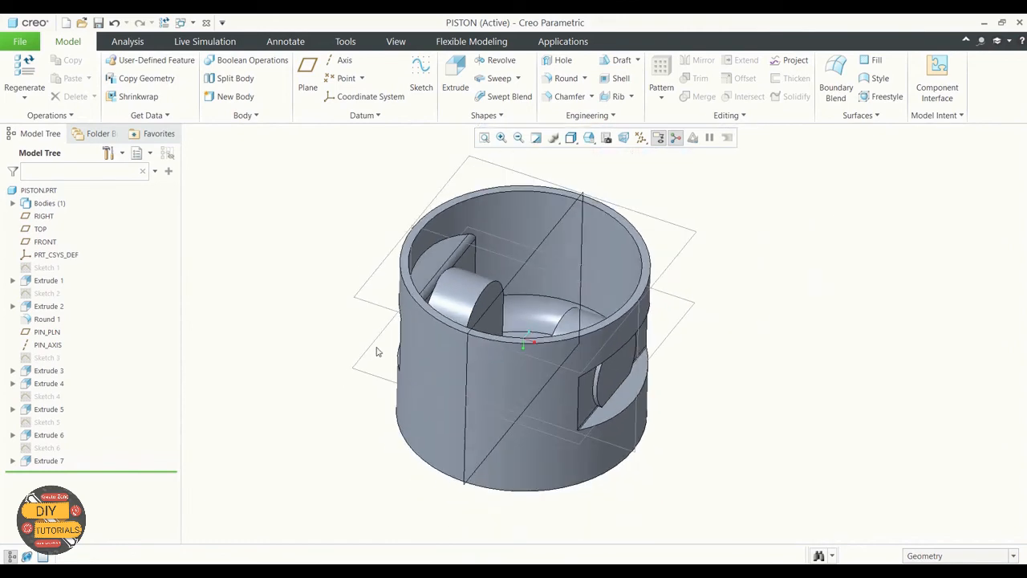
left_click(50, 461)
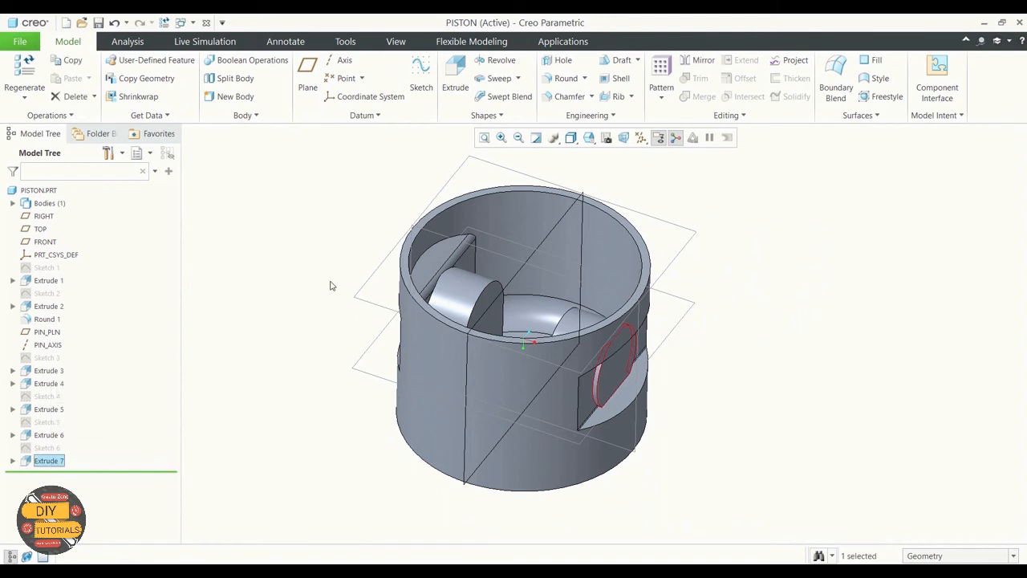
left_click(700, 65)
left_click(572, 206)
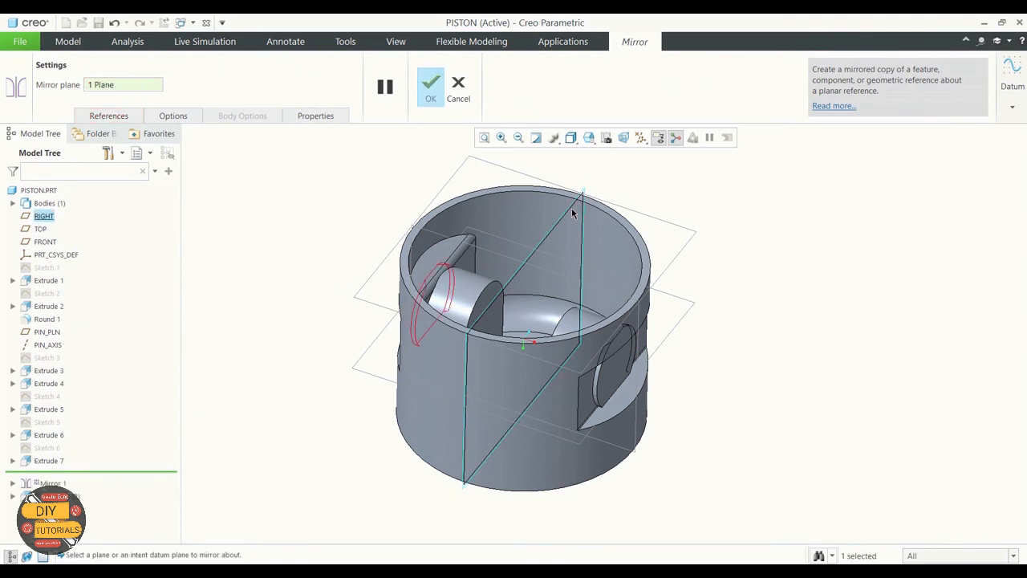
mouse_move(706, 233)
middle_mouse_down()
mouse_move(755, 223)
mouse_move(767, 231)
middle_mouse_up()
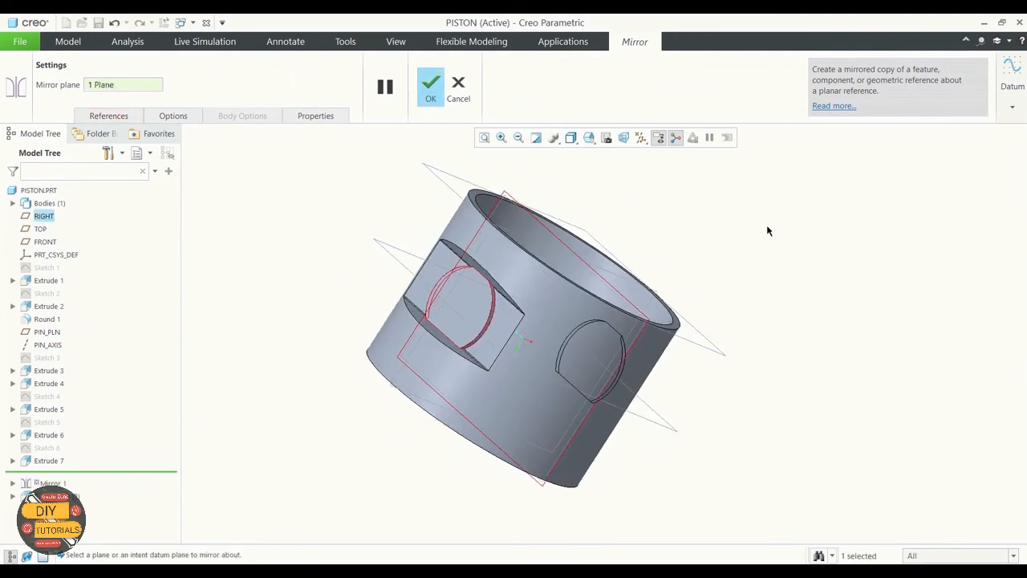
left_click(429, 92)
Step: Turn on the display of datum axes in the model
mouse_move(351, 257)
middle_mouse_down()
mouse_move(236, 246)
mouse_move(378, 243)
mouse_move(333, 273)
mouse_move(315, 231)
mouse_move(337, 232)
mouse_move(328, 264)
mouse_move(256, 291)
mouse_move(302, 293)
mouse_move(282, 289)
middle_mouse_up()
left_click(287, 286)
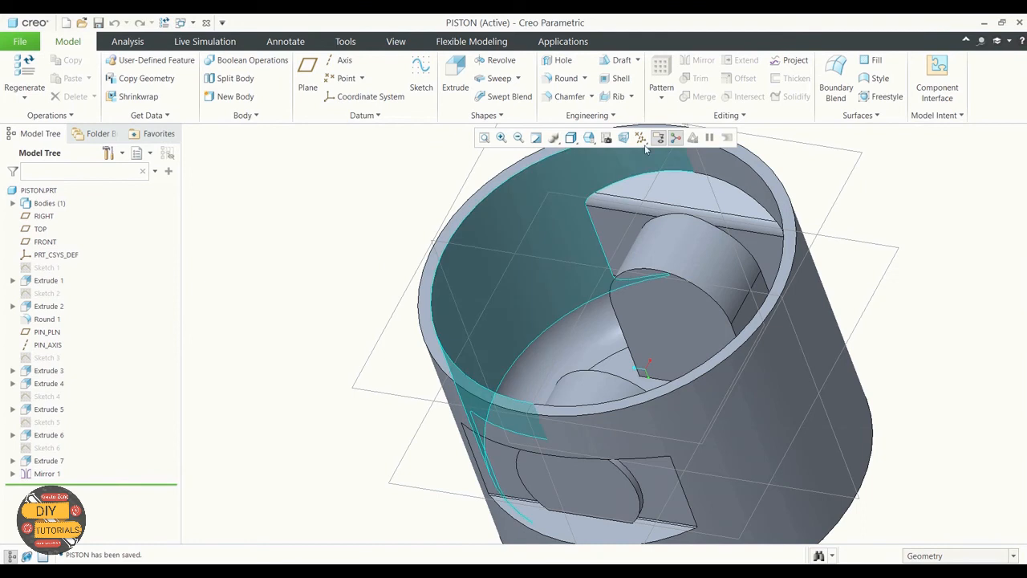
left_click(640, 137)
left_click(644, 168)
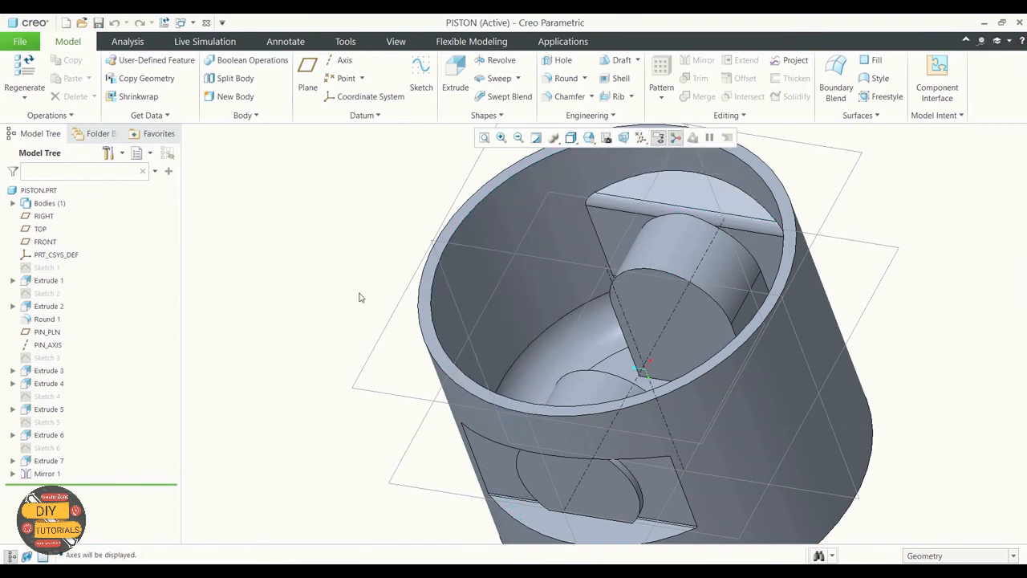
Step: Start a simple hole placed on PIN_AXIS with the RIGHT plane as its starting plane
left_click(561, 61)
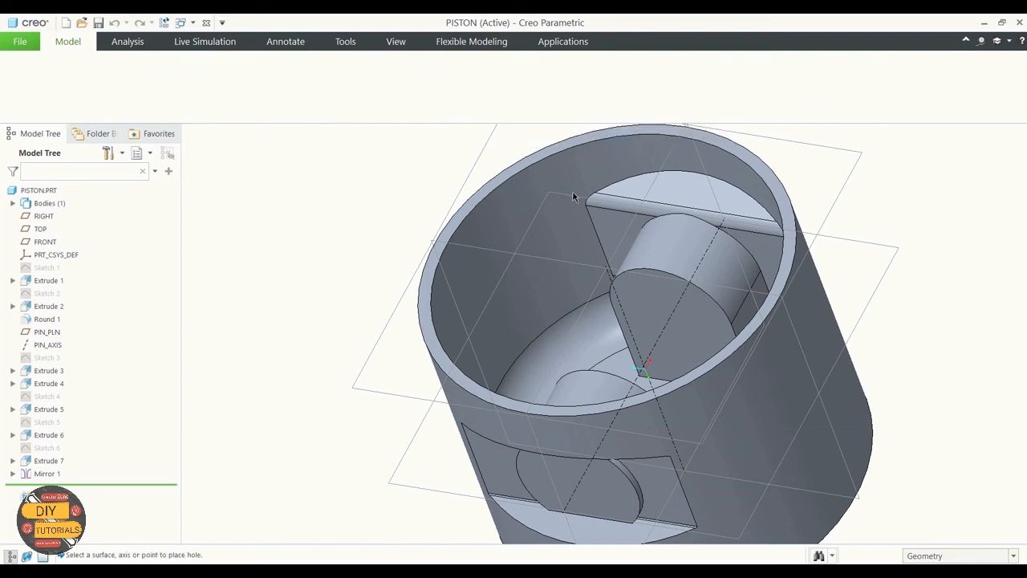
left_click(581, 492)
scroll(625, 285, "down", 3)
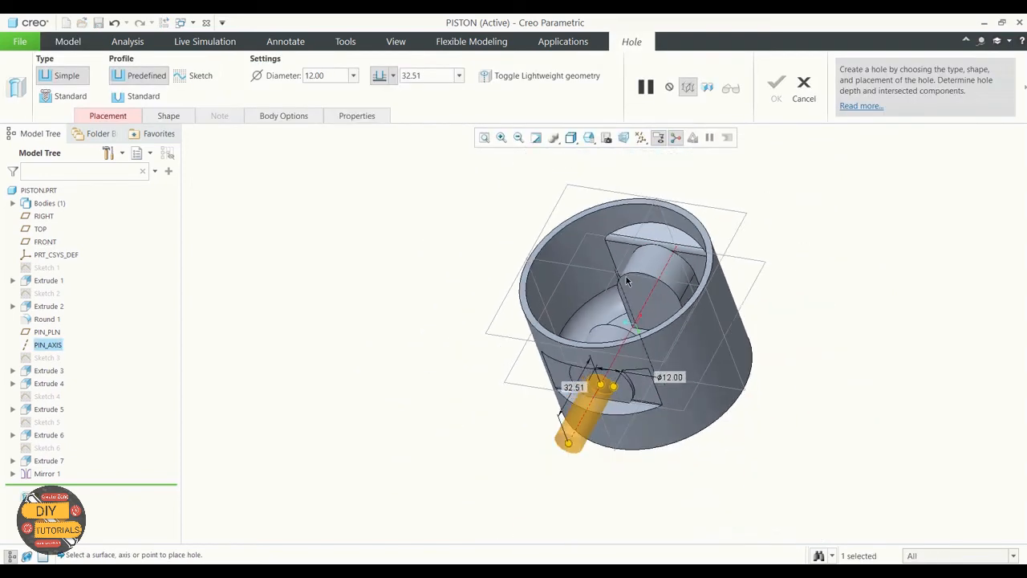
scroll(619, 355, "up", 3)
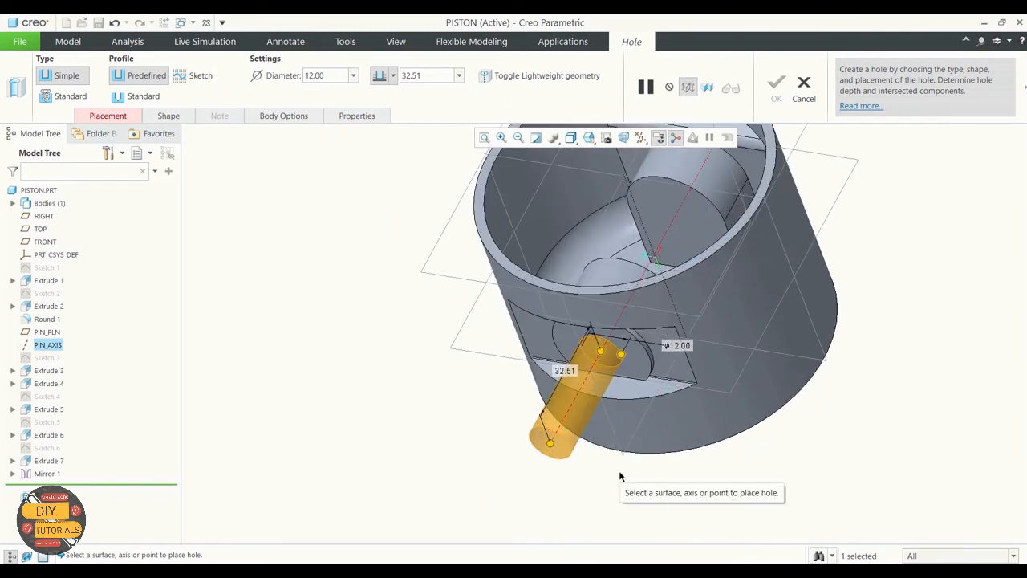
left_click(592, 174, "ctrl")
scroll(585, 241, "down", 4)
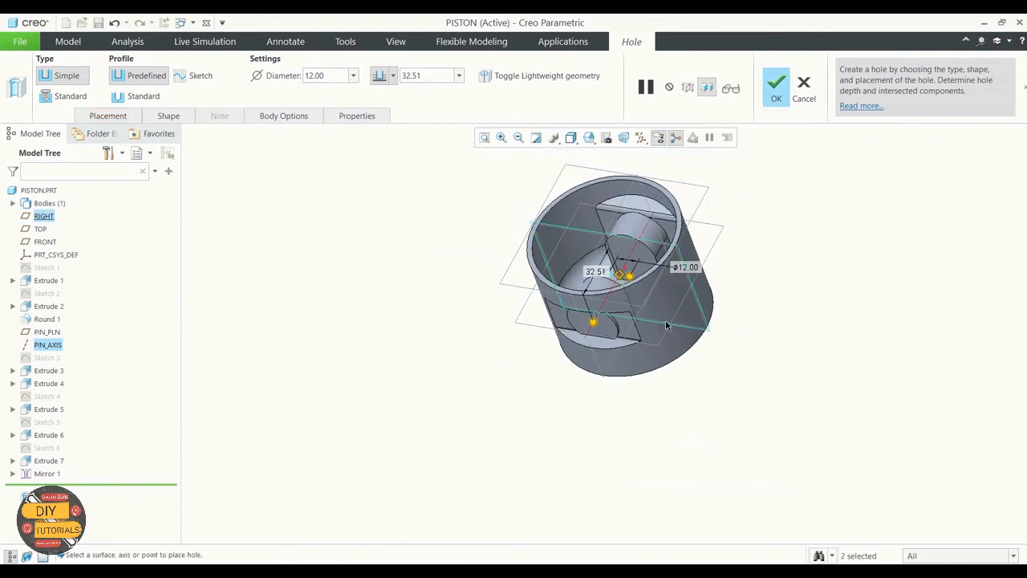
middle_click_drag(855, 281, 831, 275)
Step: Set the hole's depth to 160, extending symmetrically to both sides of the RIGHT plane
double_click(697, 282)
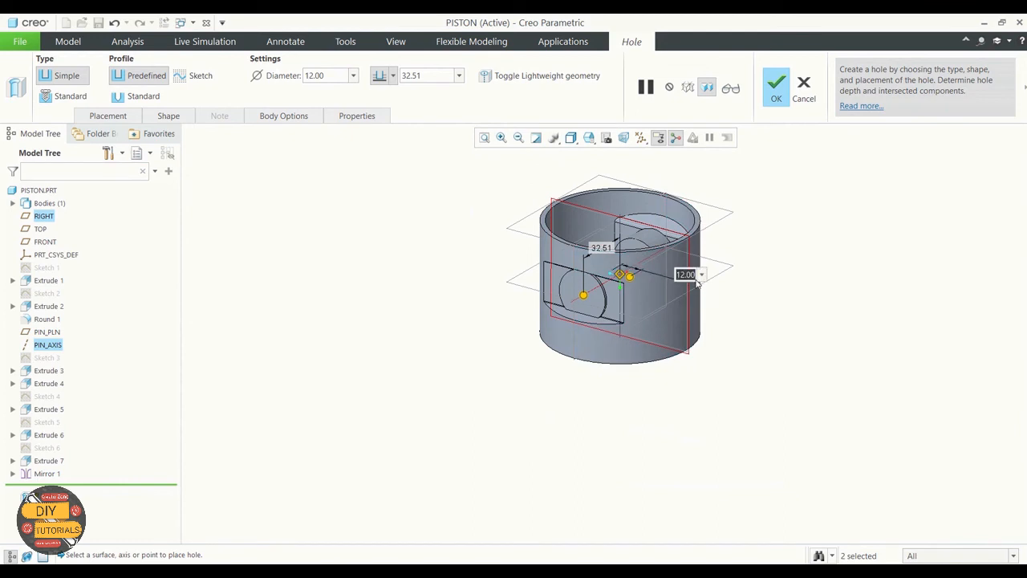
type("2")
double_click(602, 248)
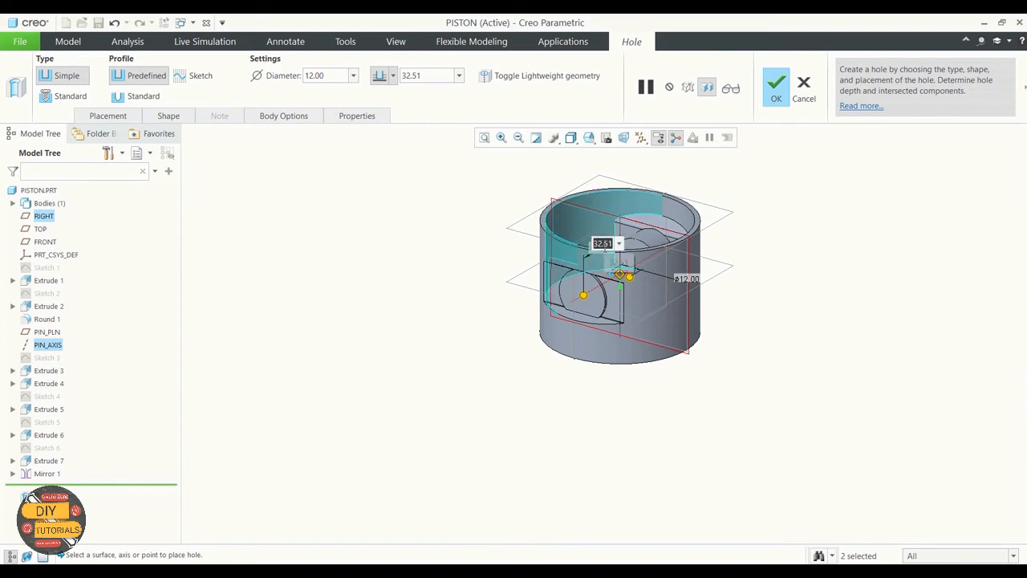
type("160")
key("Return")
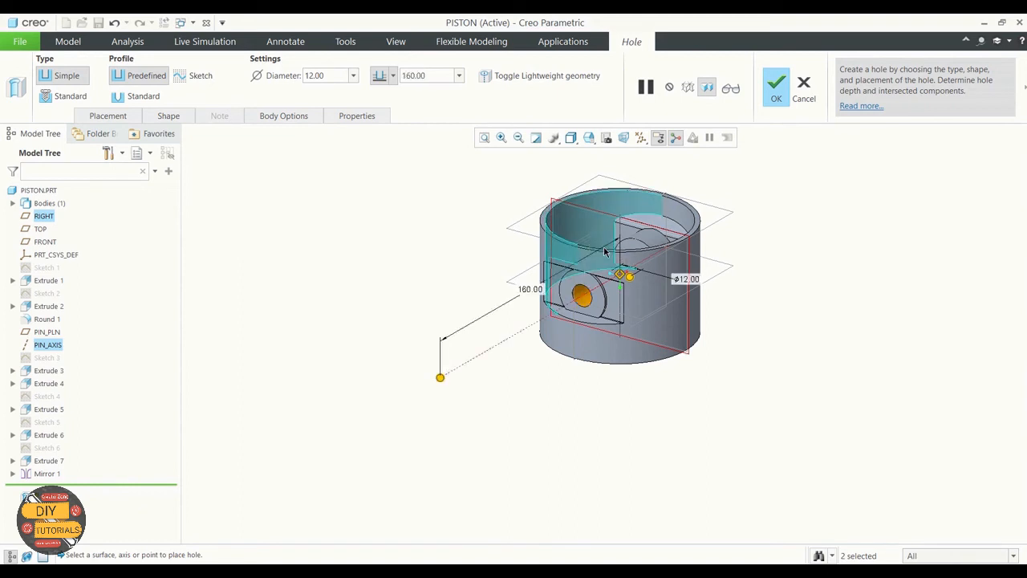
middle_click_drag(710, 371, 702, 406)
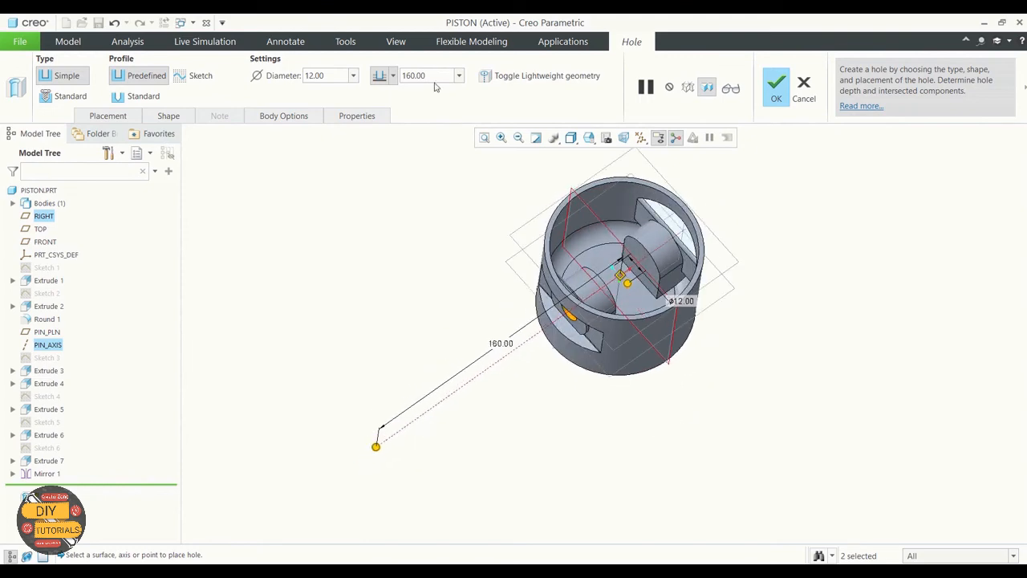
left_click(392, 75)
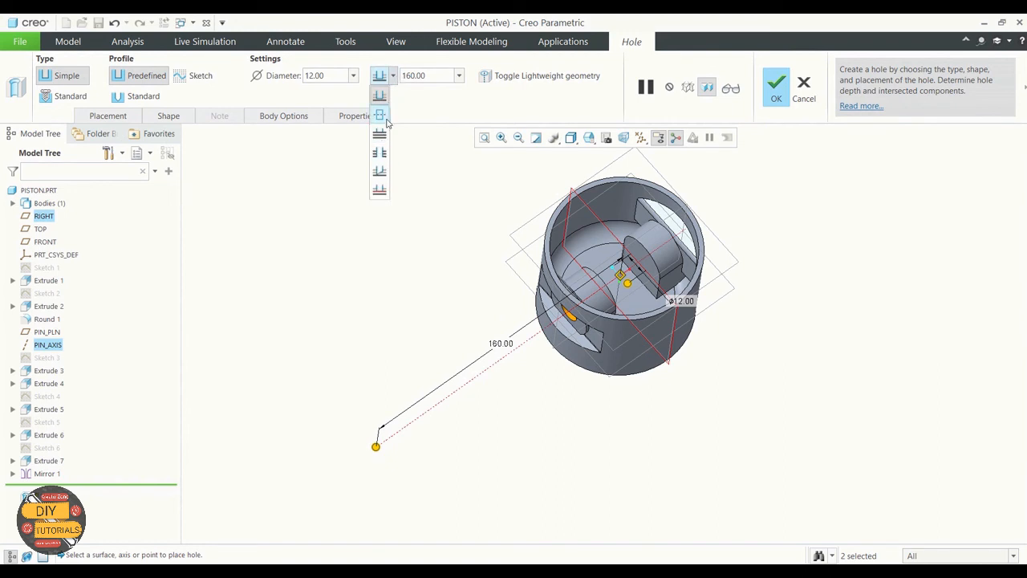
left_click(386, 120)
middle_click_drag(442, 297, 460, 278)
scroll(744, 372, "up", 1)
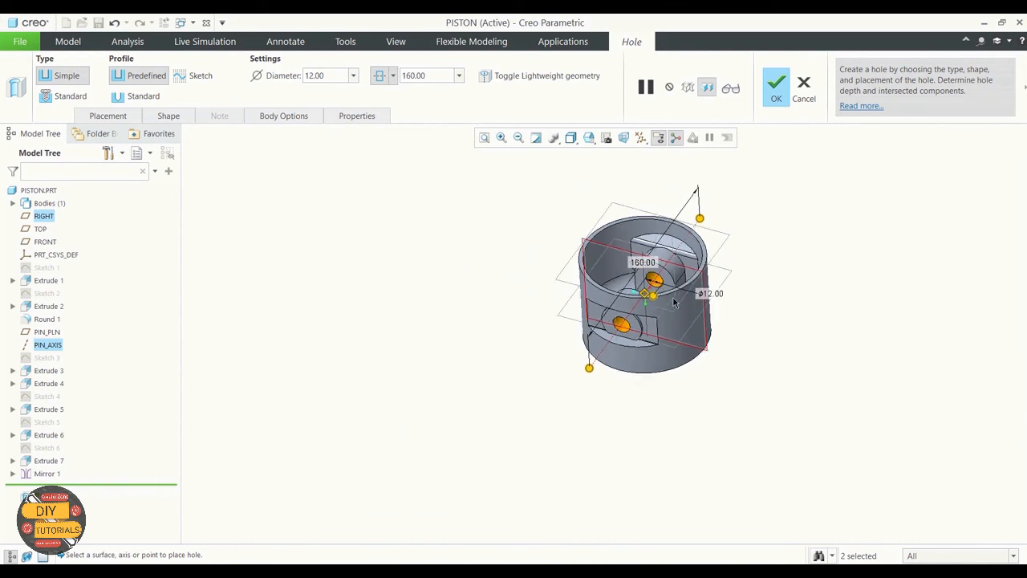
Step: Set the diameter of the pin hole to 20.5
double_click(328, 75)
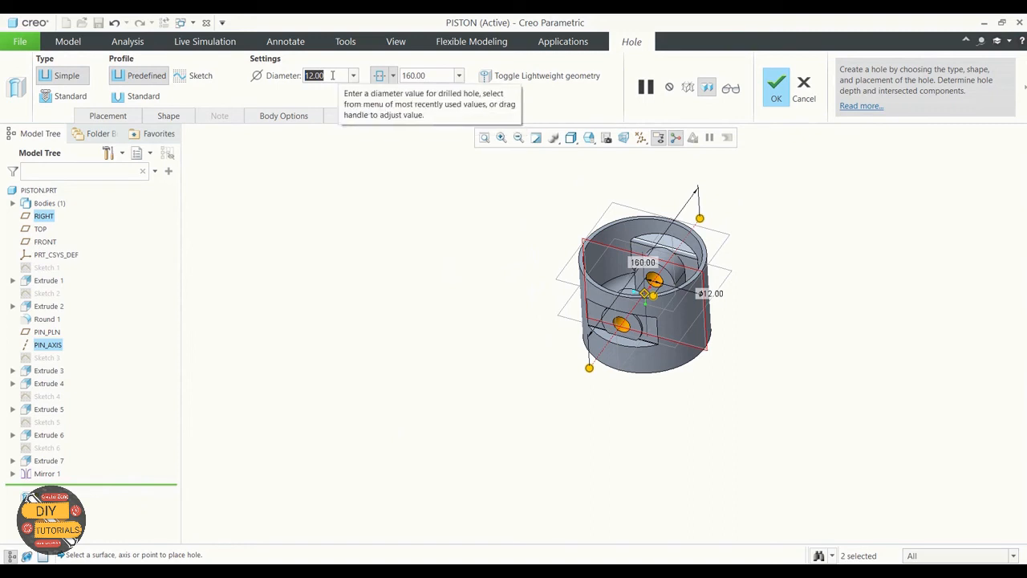
type("2")
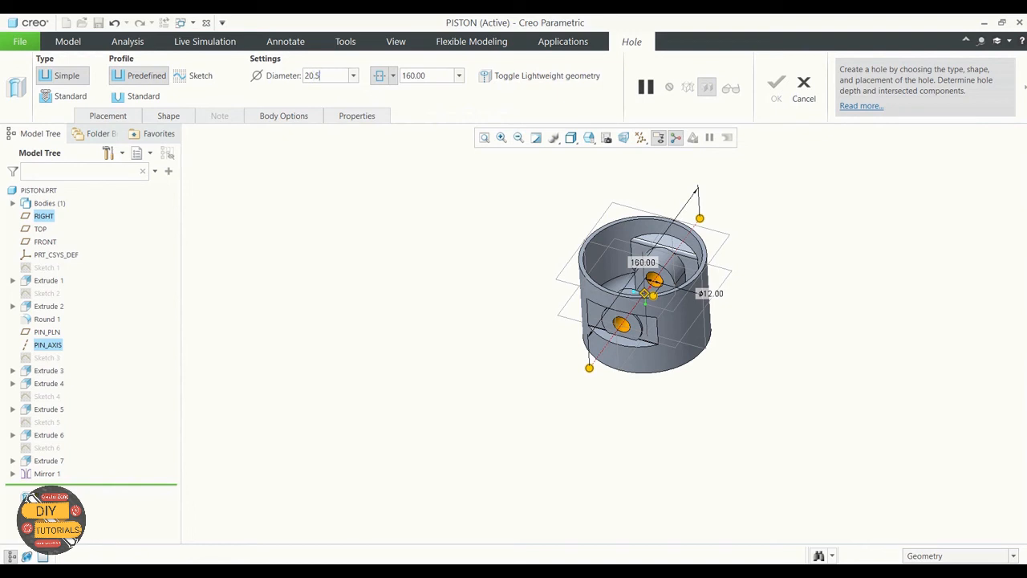
type("0.5")
key("Return")
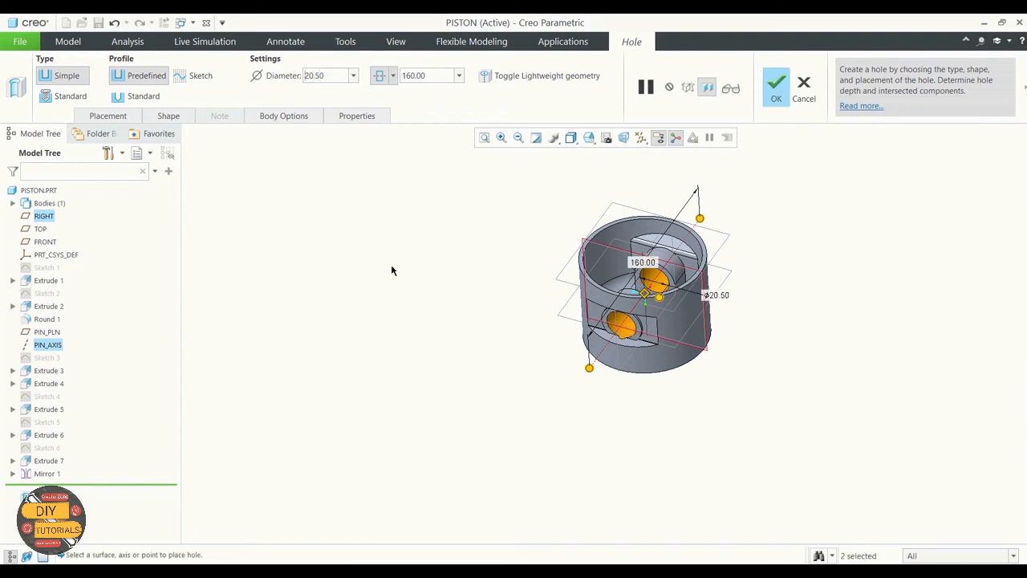
middle_click_drag(392, 270, 409, 235)
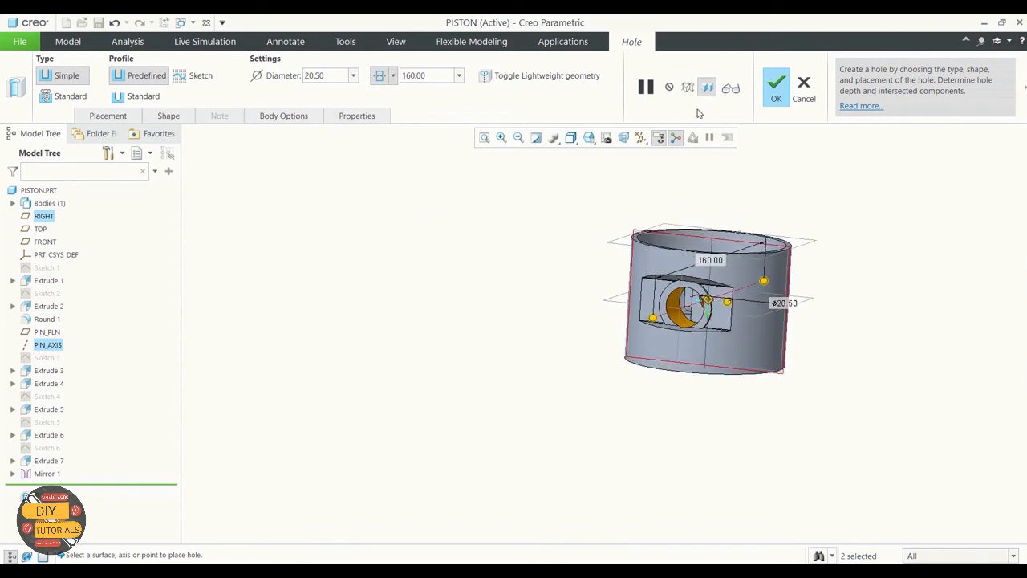
scroll(767, 203, "down", 1)
middle_click_drag(764, 210, 757, 233)
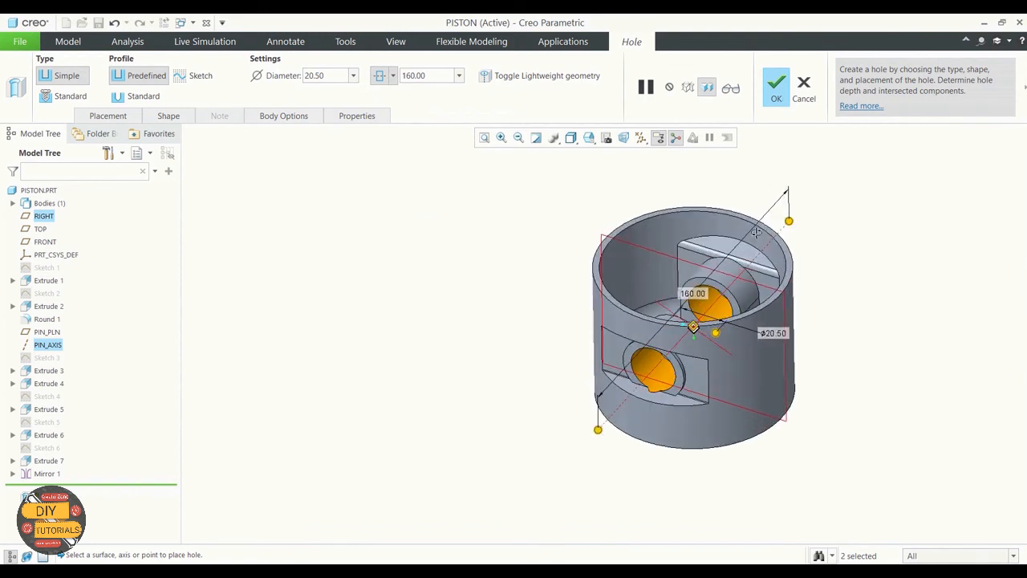
Step: Finish the pin hole and turn off the display of all datum features
left_click(776, 90)
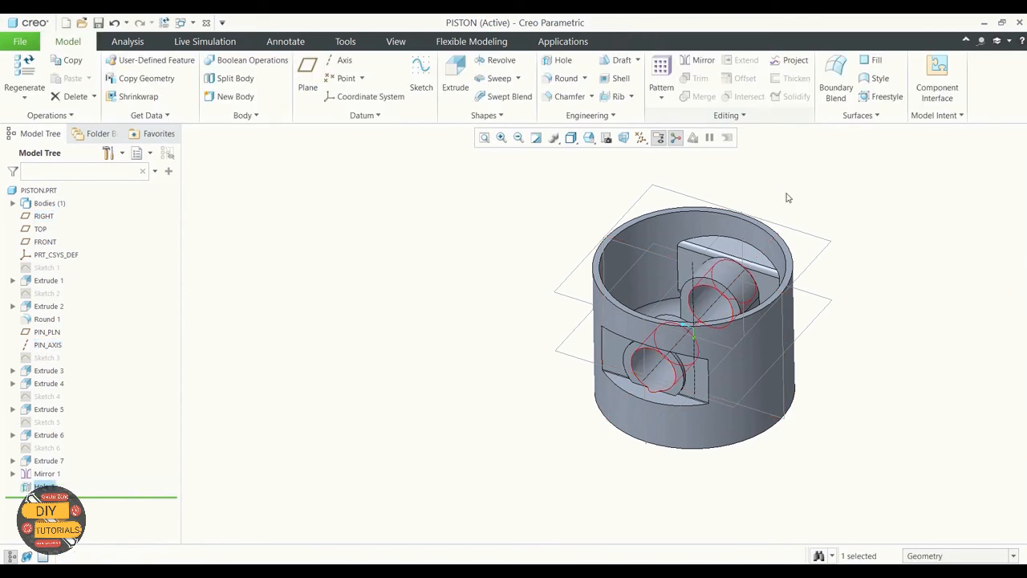
left_click(470, 218)
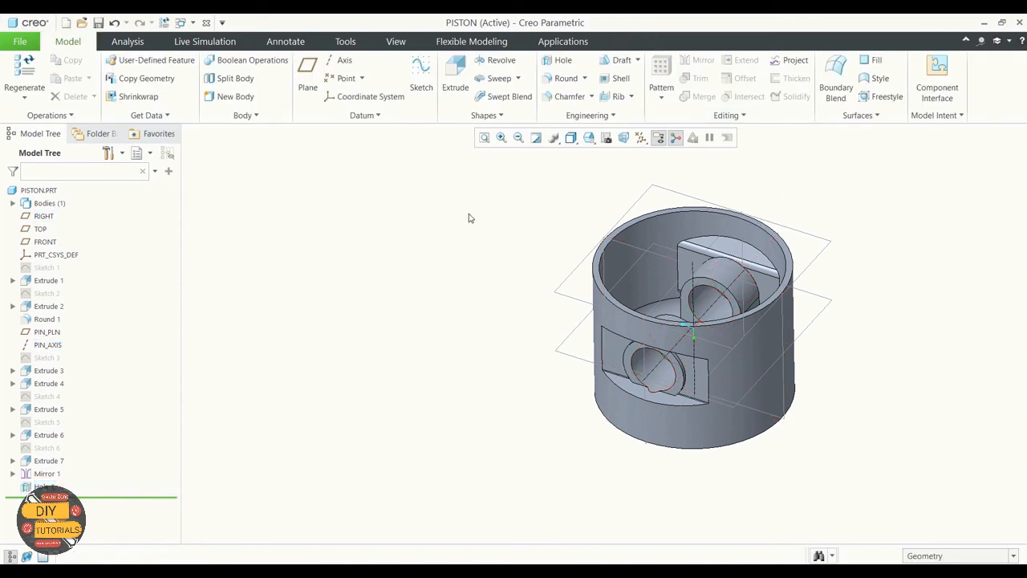
key("ctrl+d")
left_click(640, 137)
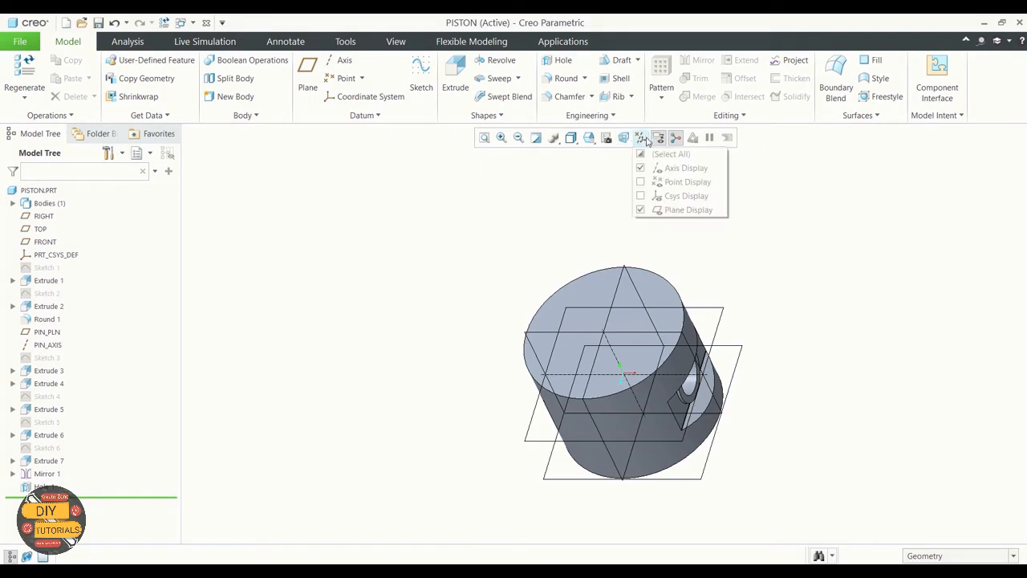
left_click(647, 155)
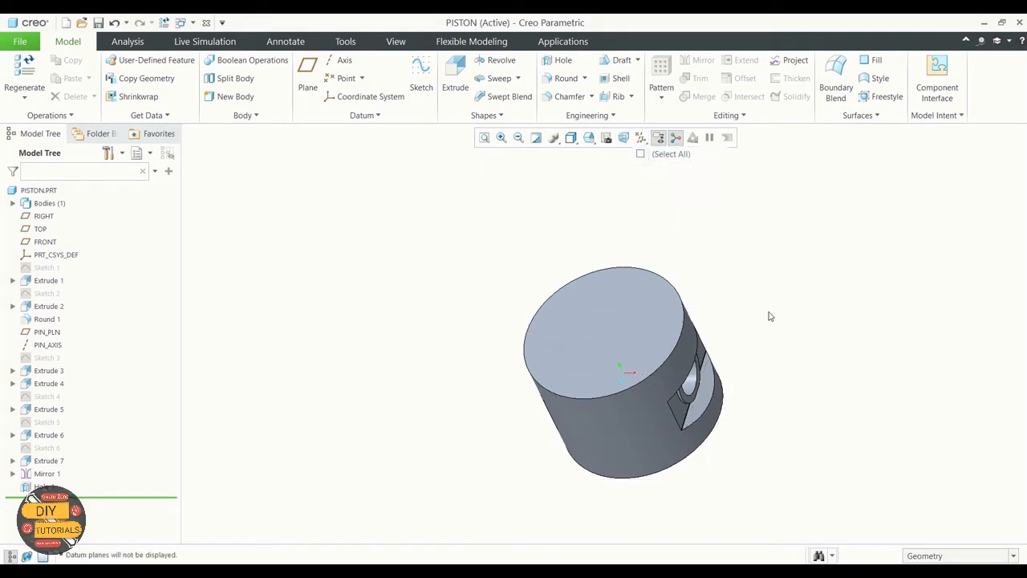
middle_click_drag(767, 315, 609, 247)
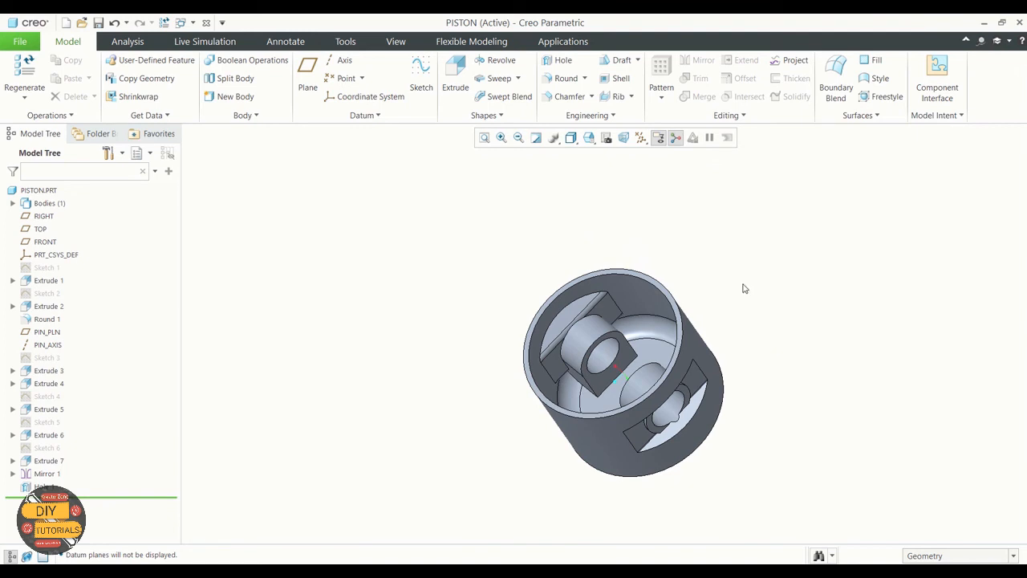
Step: Start a round with radius 5 on the end and base edges of one pin boss and the adjoining pocket wall edge
left_click(585, 77)
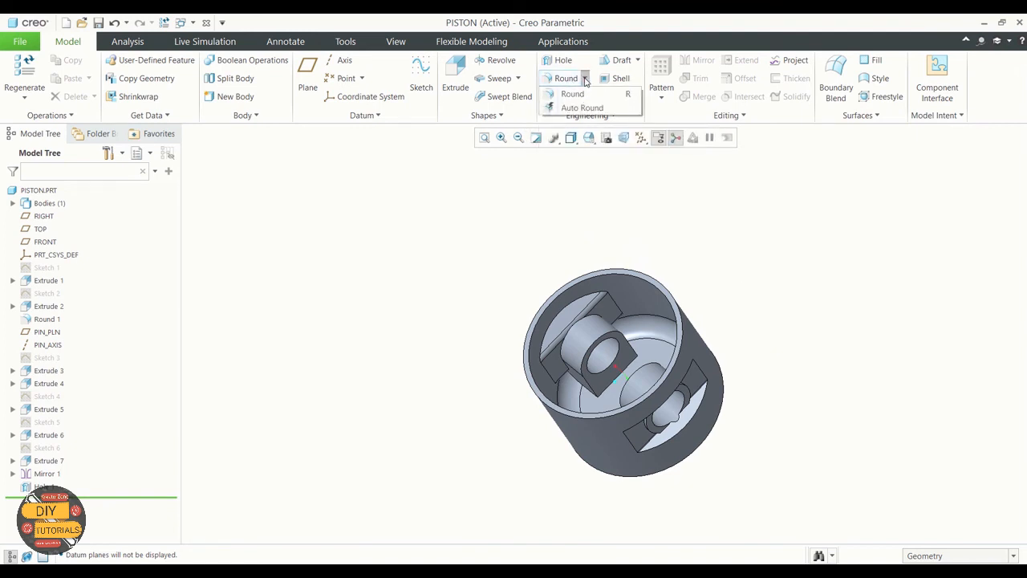
left_click(572, 94)
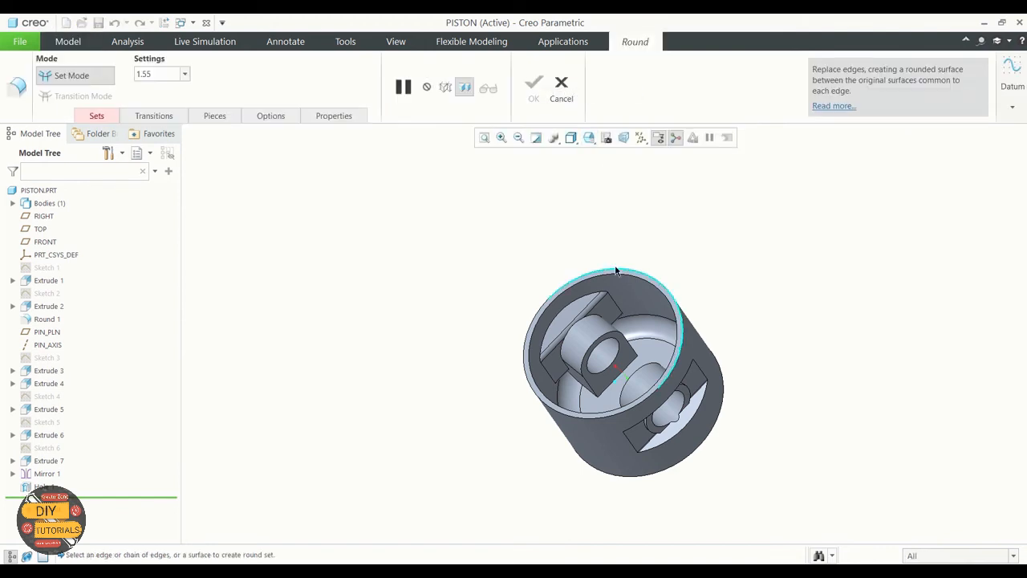
double_click(162, 73)
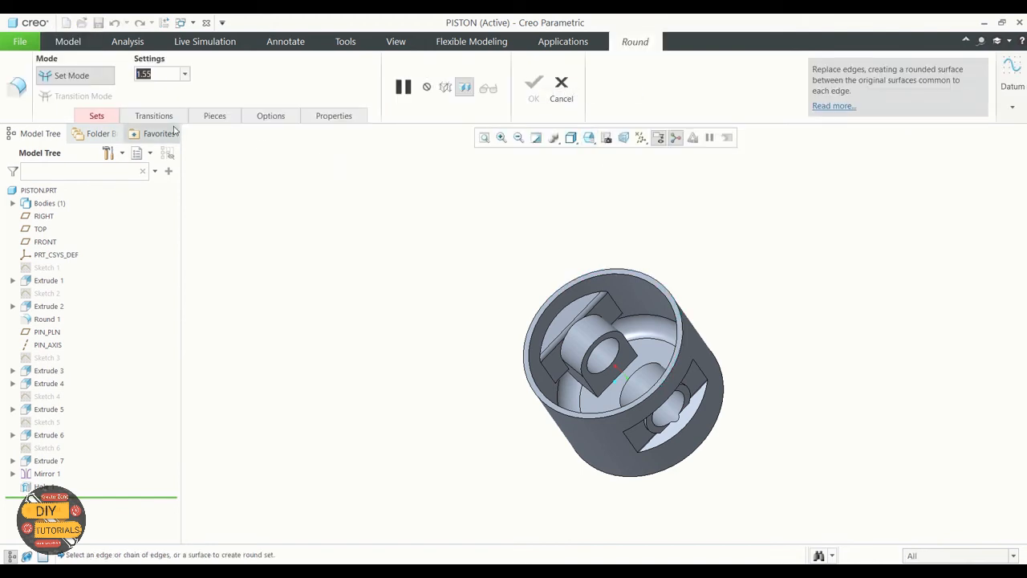
type("5")
key("Return")
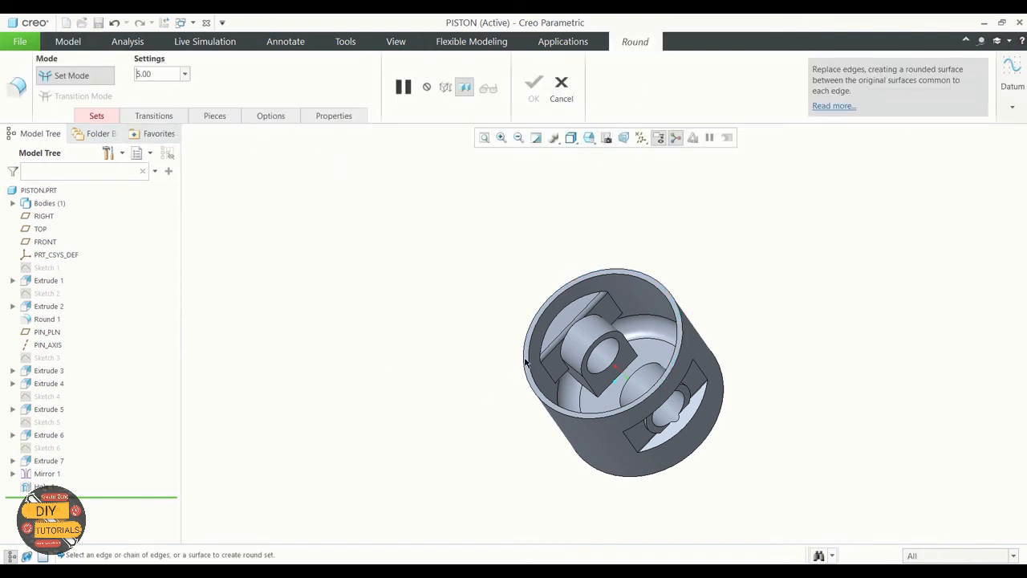
left_click(596, 345)
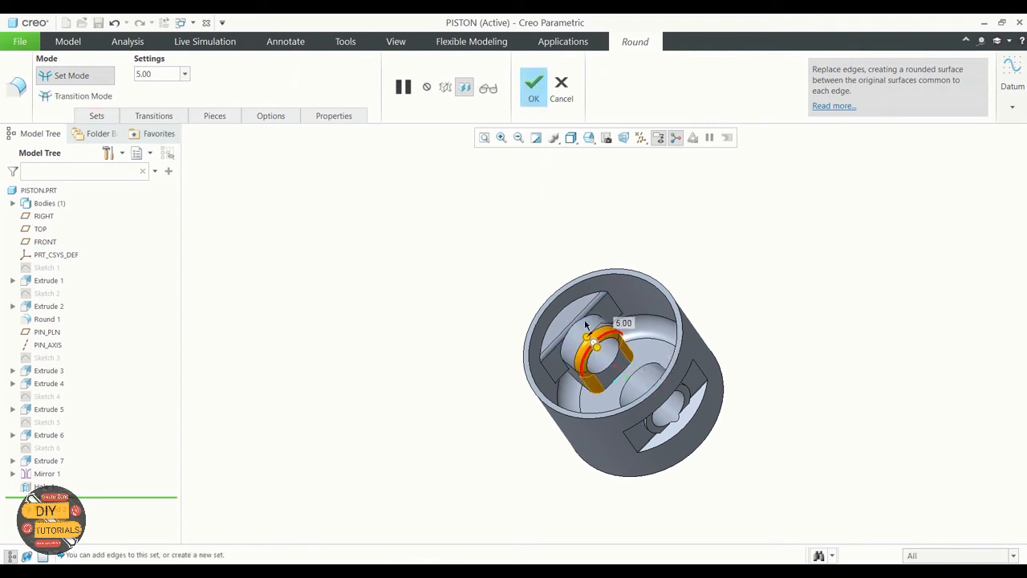
left_click(588, 320, "ctrl")
left_click(560, 319, "ctrl")
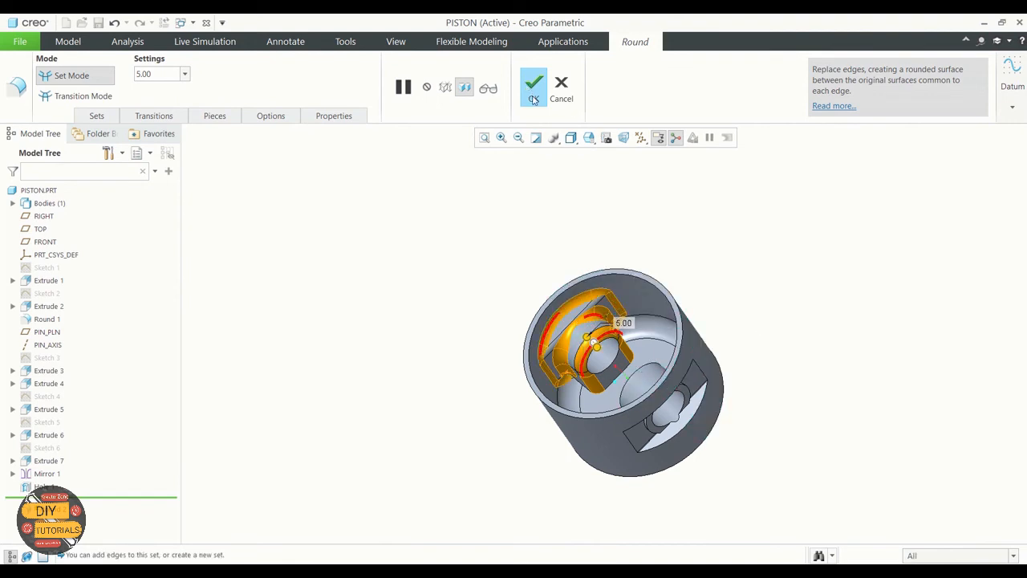
Step: Add the matching edges around the opposite pin boss to the round set, preview the result and complete the round
middle_click_drag(697, 254, 740, 266)
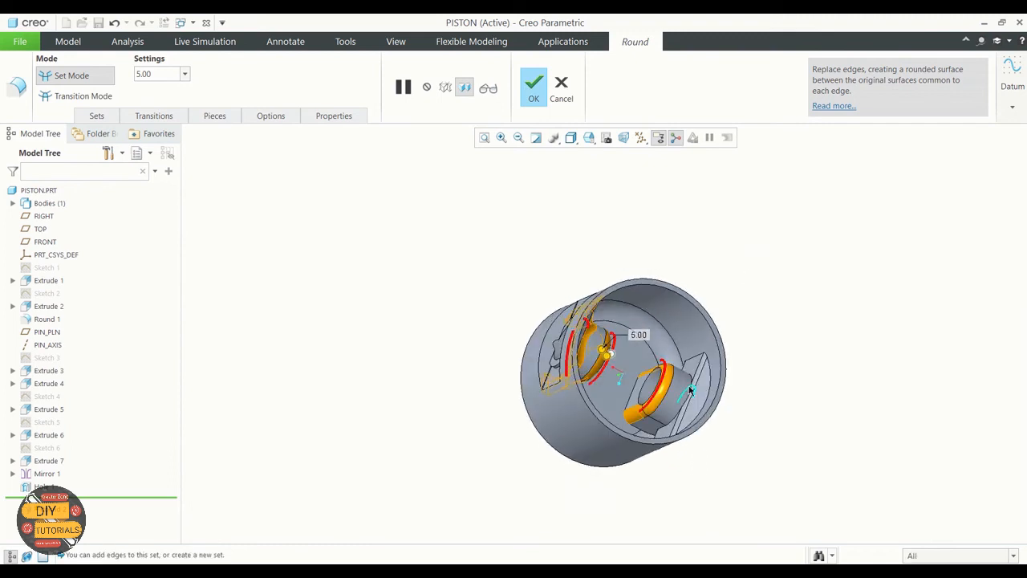
left_click(695, 375, "ctrl")
left_click(709, 375, "ctrl")
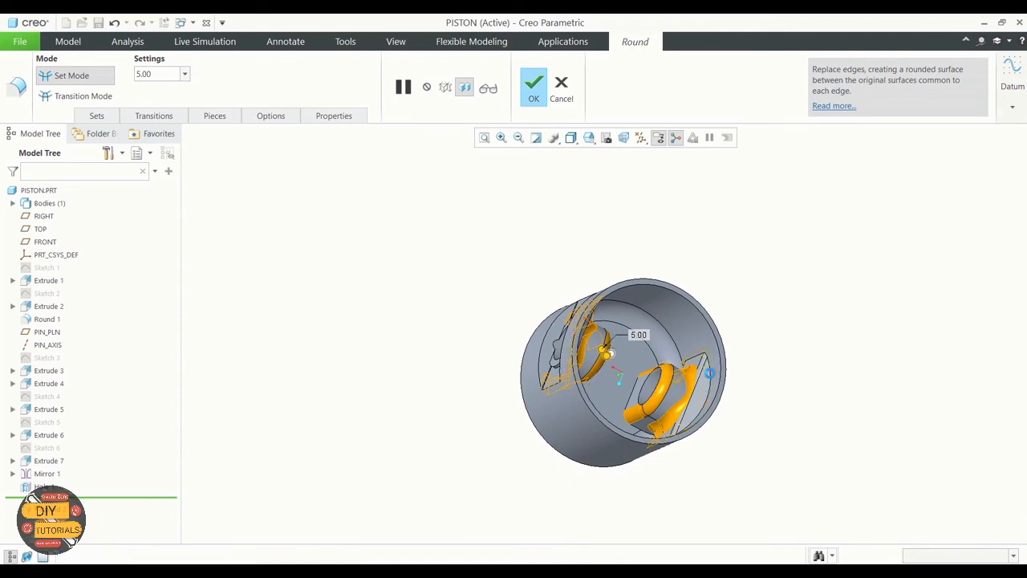
middle_click_drag(839, 310, 778, 272)
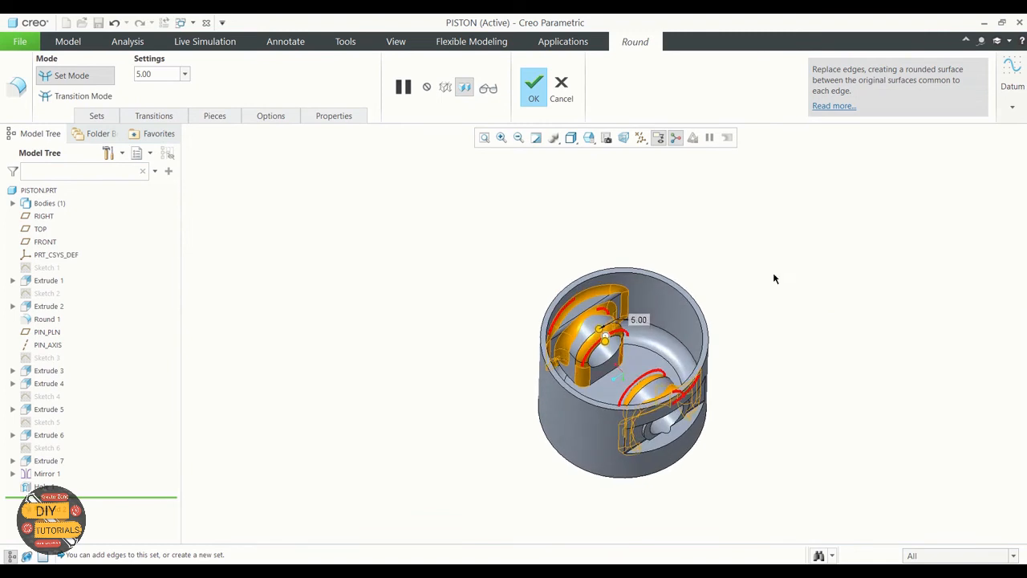
left_click(492, 97)
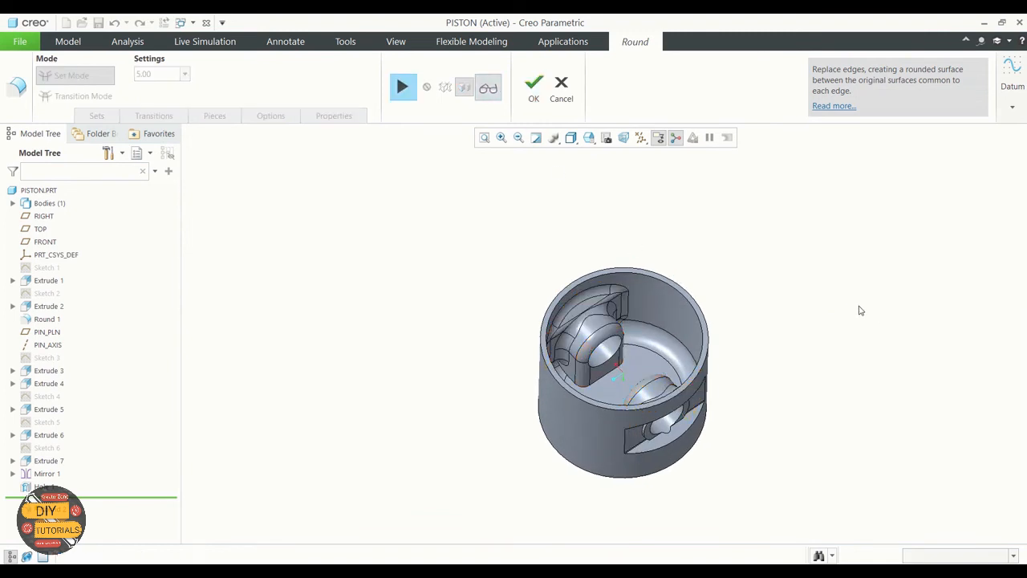
mouse_move(860, 309)
middle_mouse_down()
mouse_move(843, 351)
mouse_move(875, 374)
mouse_move(859, 296)
middle_mouse_up()
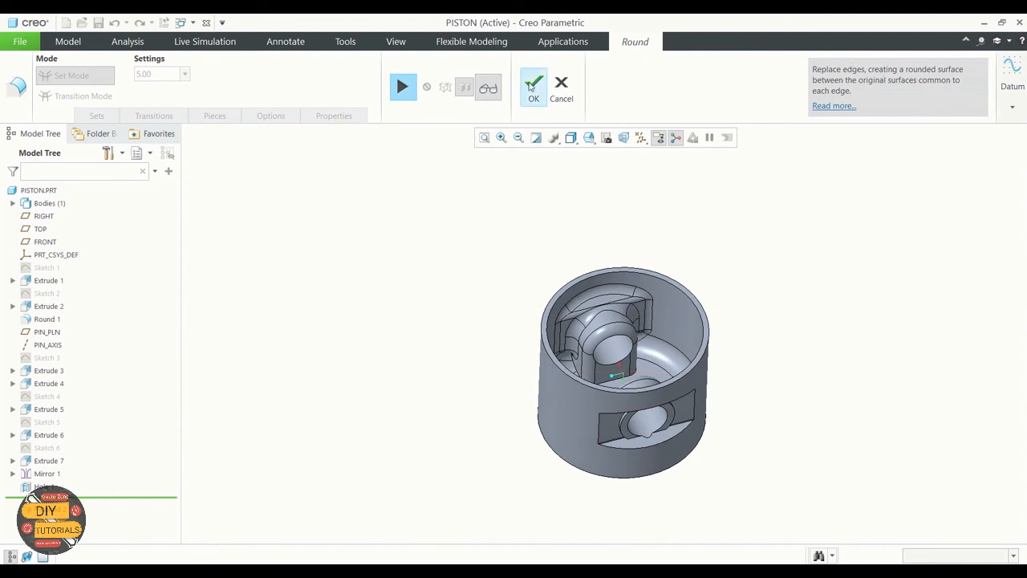
left_click(532, 87)
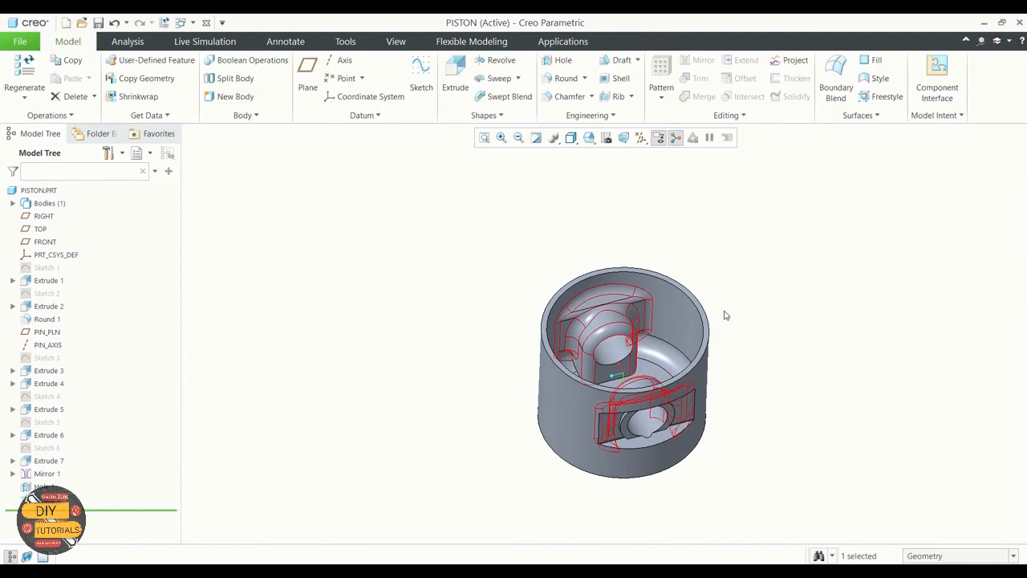
left_click(484, 305)
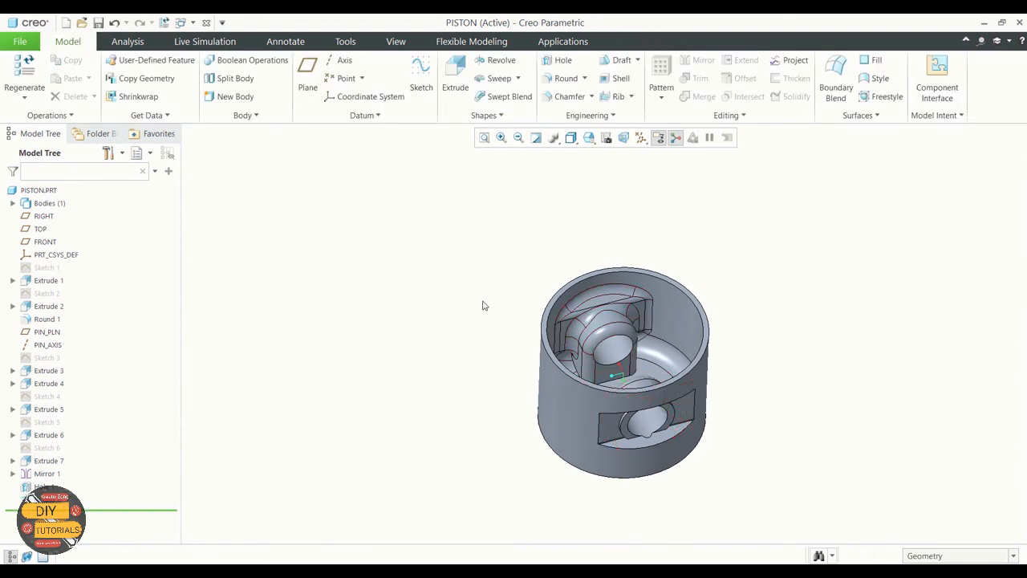
Step: Turn on the display of datum planes in the model
mouse_move(484, 305)
middle_mouse_down()
mouse_move(470, 273)
mouse_move(518, 275)
mouse_move(552, 318)
mouse_move(518, 327)
middle_mouse_up()
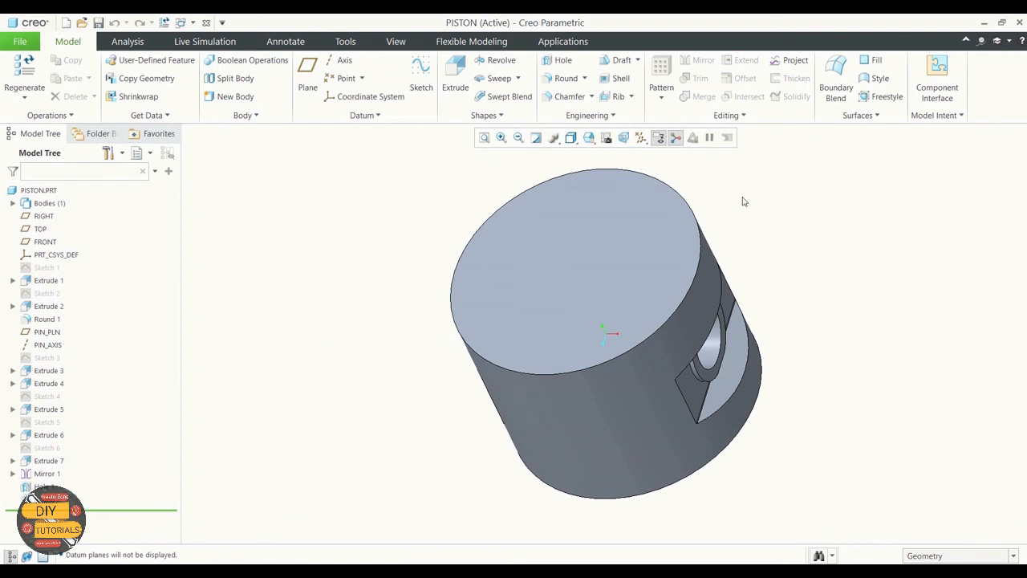
left_click(641, 138)
left_click(666, 210)
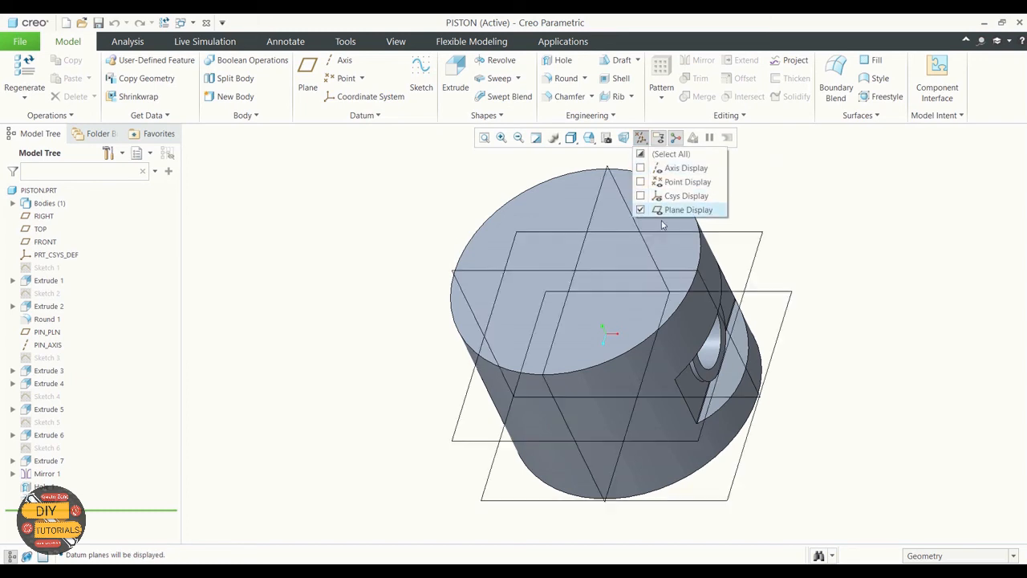
left_click(807, 256)
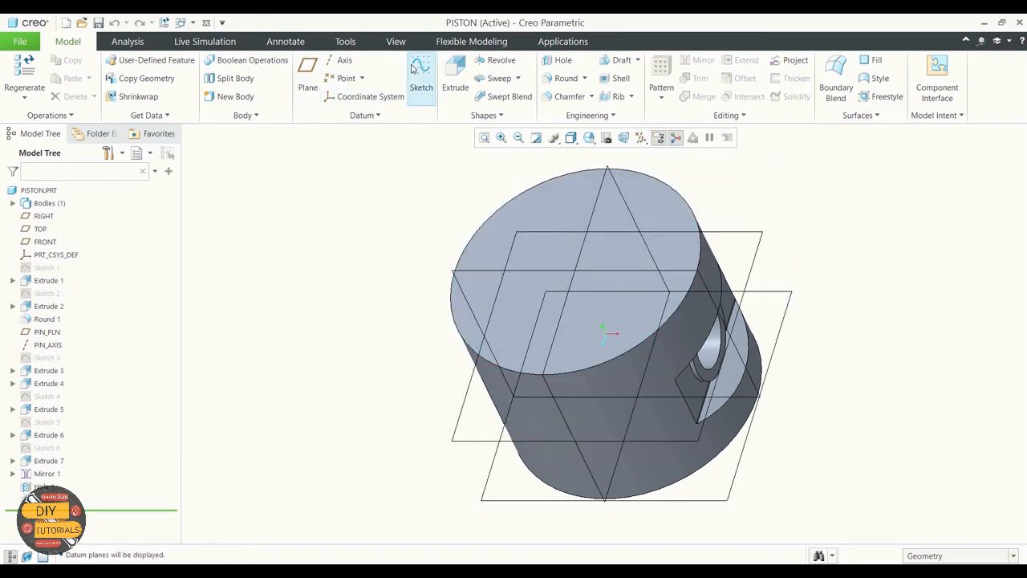
Step: Start a sketch on the FRONT plane with RIGHT as the right-facing reference, and orient the sketching plane parallel to the screen
left_click(419, 71)
left_click(679, 270)
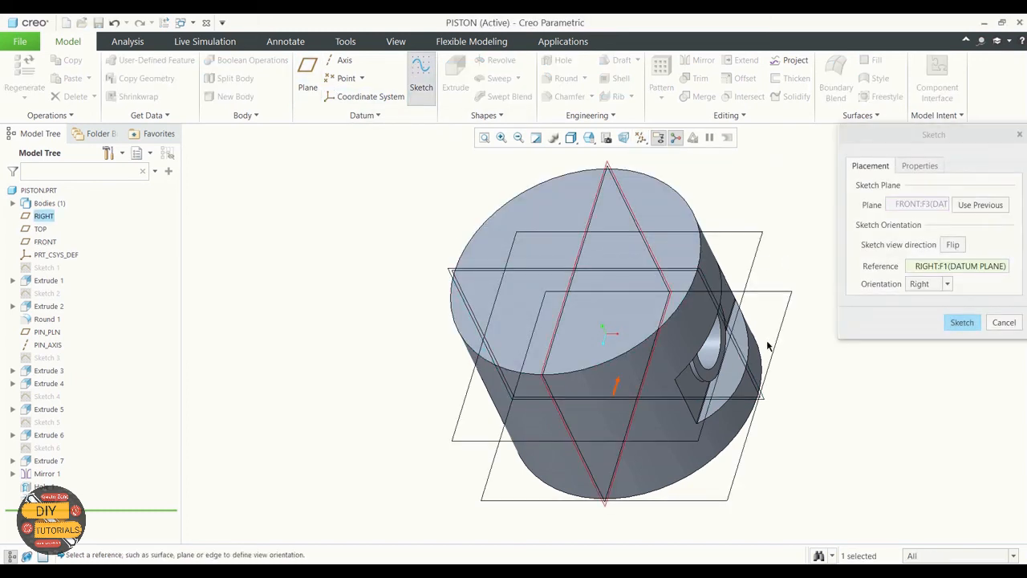
left_click(948, 324)
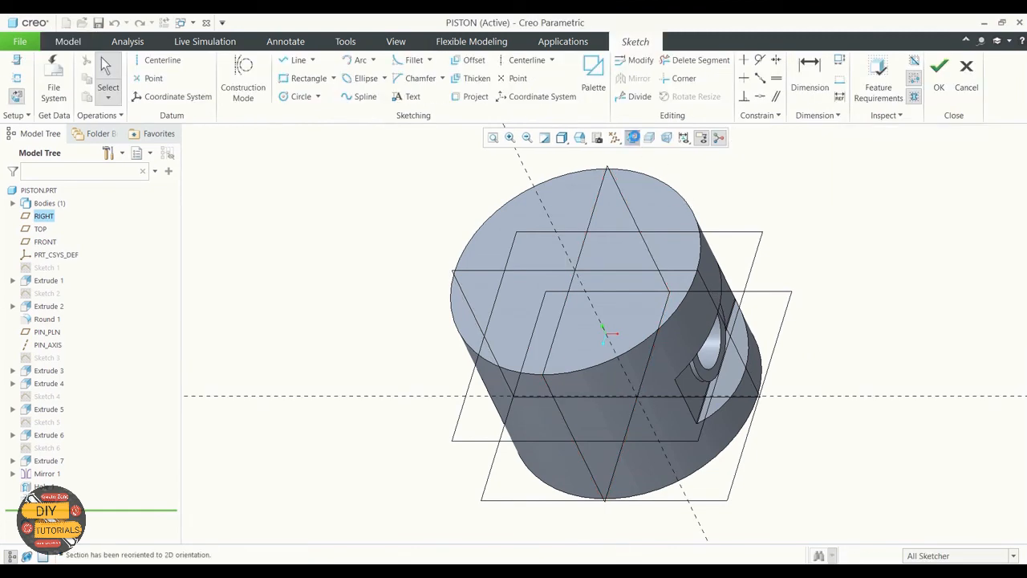
left_click(631, 137)
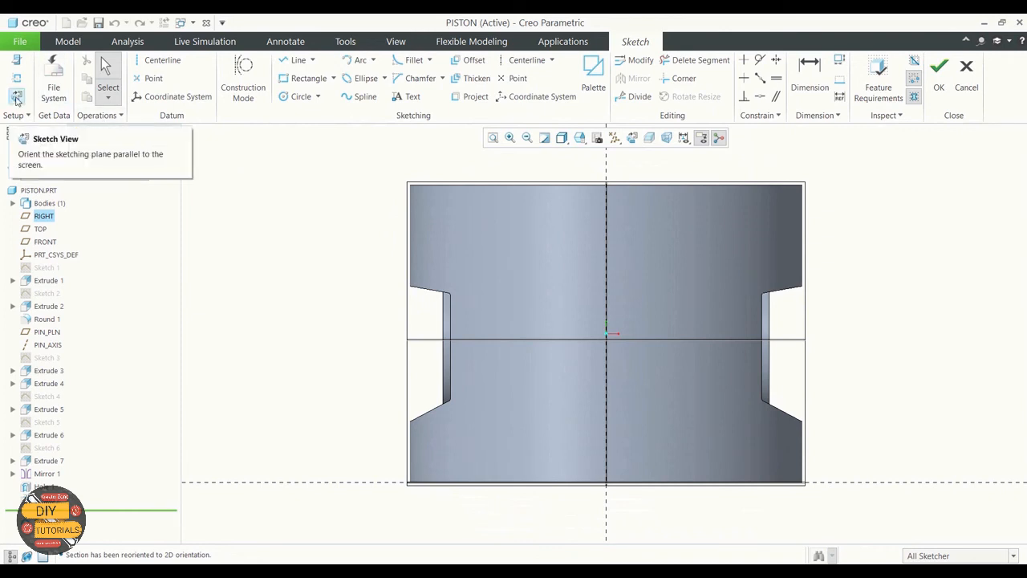
Step: Draw a vertical datum centerline along the piston's left outer edge and a horizontal one along its lower edge
left_click(164, 64)
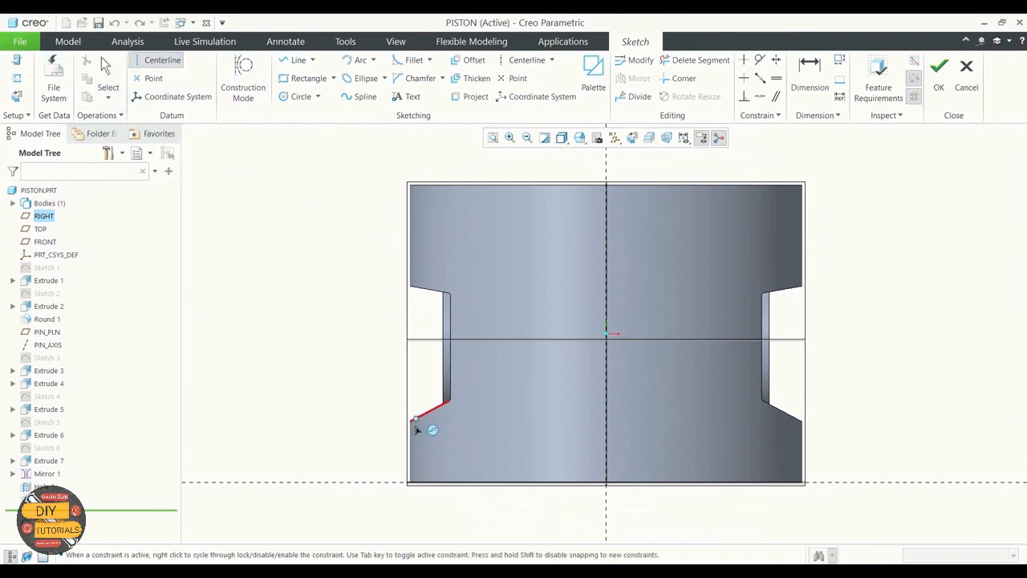
left_click(412, 486)
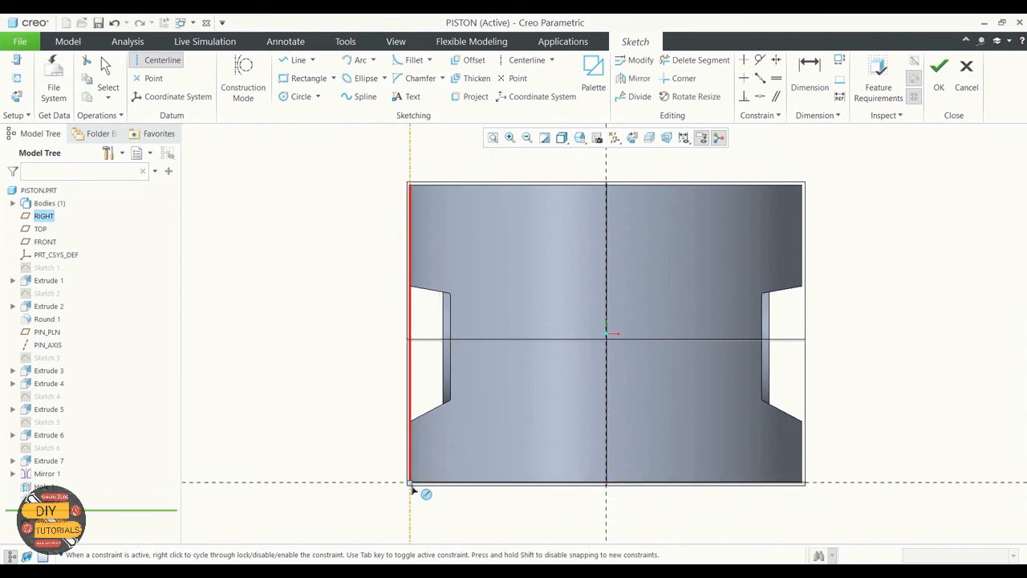
left_click(497, 491)
middle_click(497, 491)
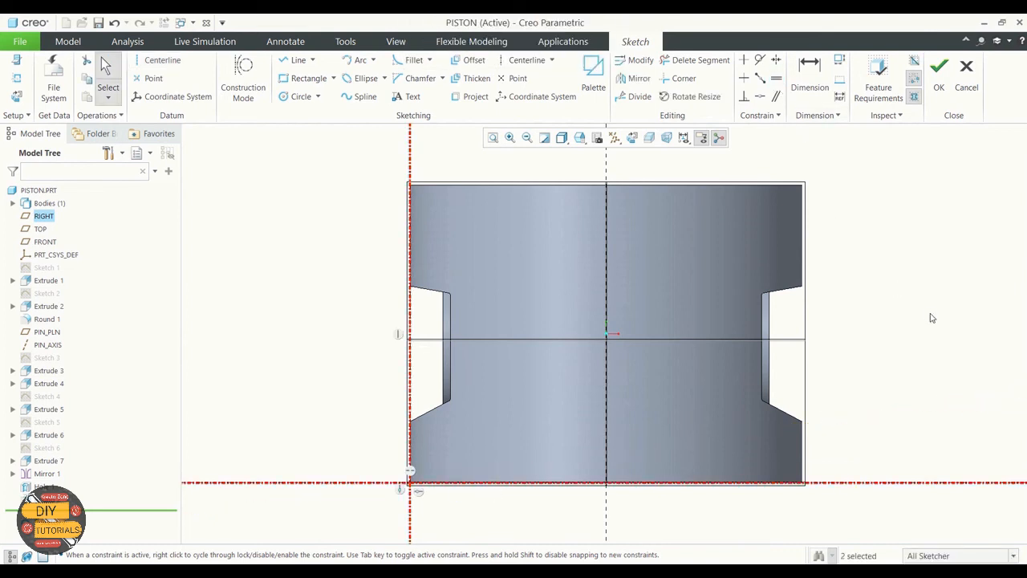
Step: Sketch a small rectangle about 9 wide across the piston's right outer wall, above the side pocket
left_click(302, 80)
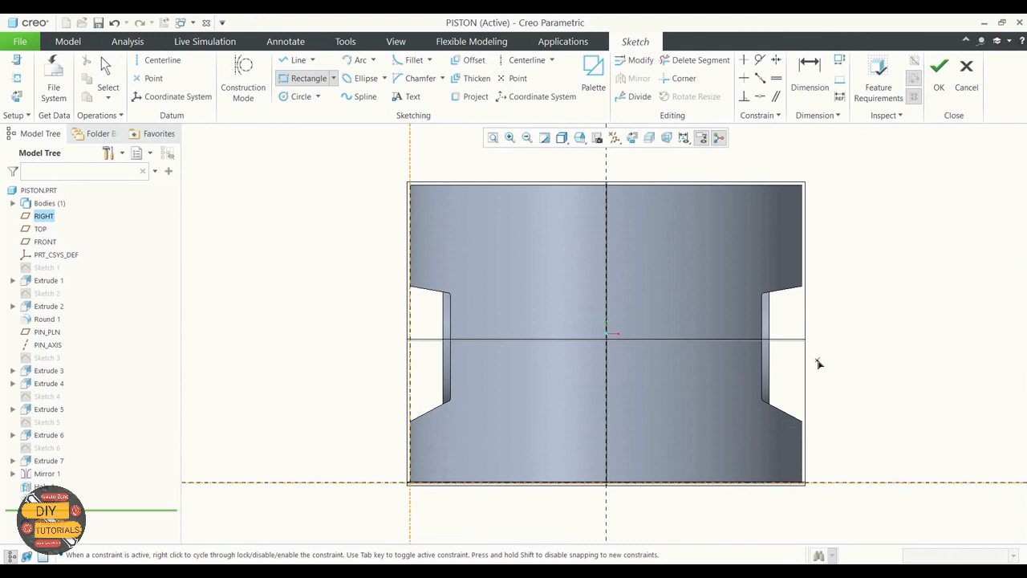
left_click(822, 251)
left_click(780, 268)
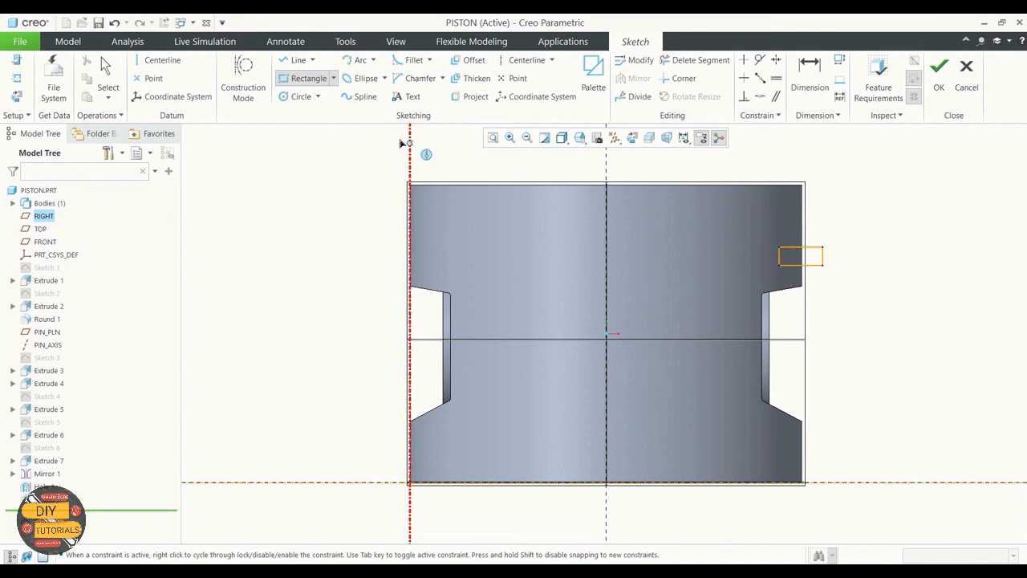
left_click(108, 76)
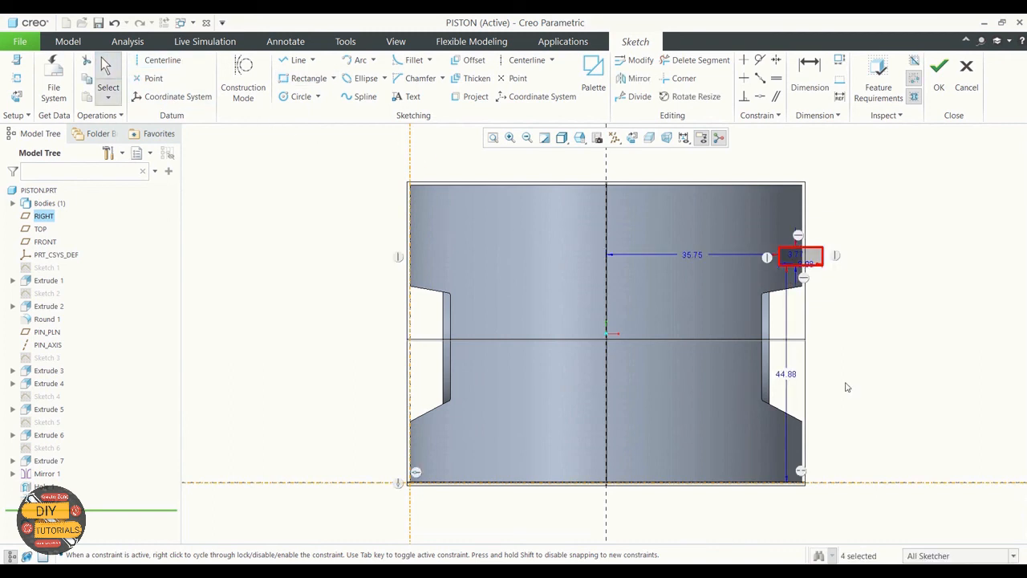
Step: Set the distance from the horizontal centerline to the rectangle's lower edge to 48
double_click(785, 379)
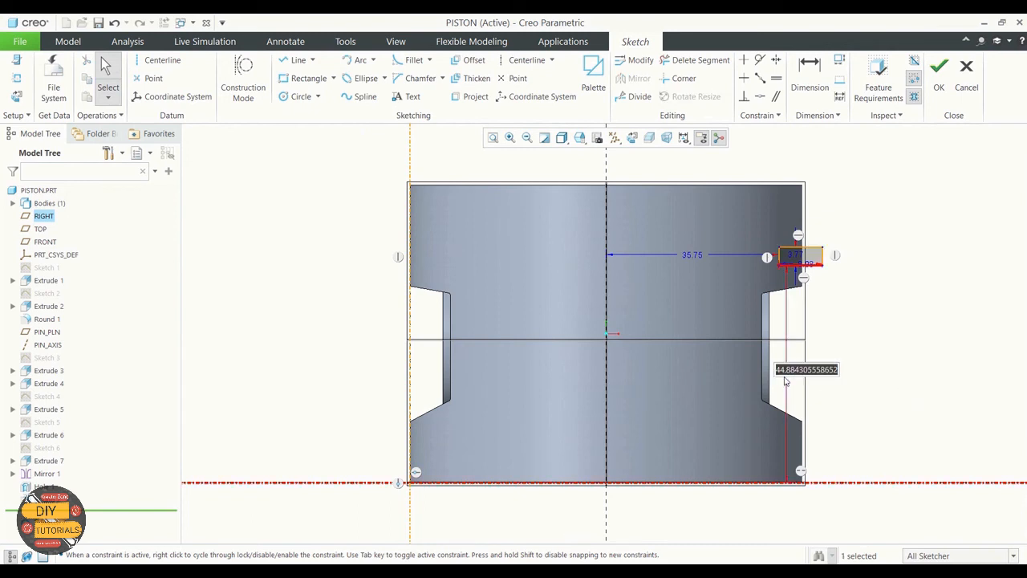
type("48")
key("Return")
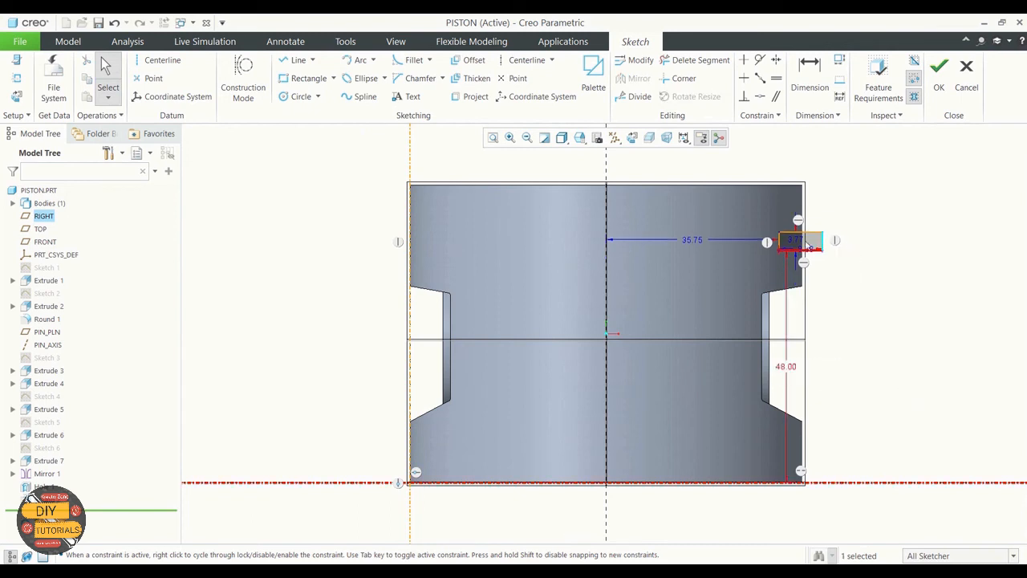
Step: Set the height of the small rectangle to 1.7
double_click(798, 242)
type("1")
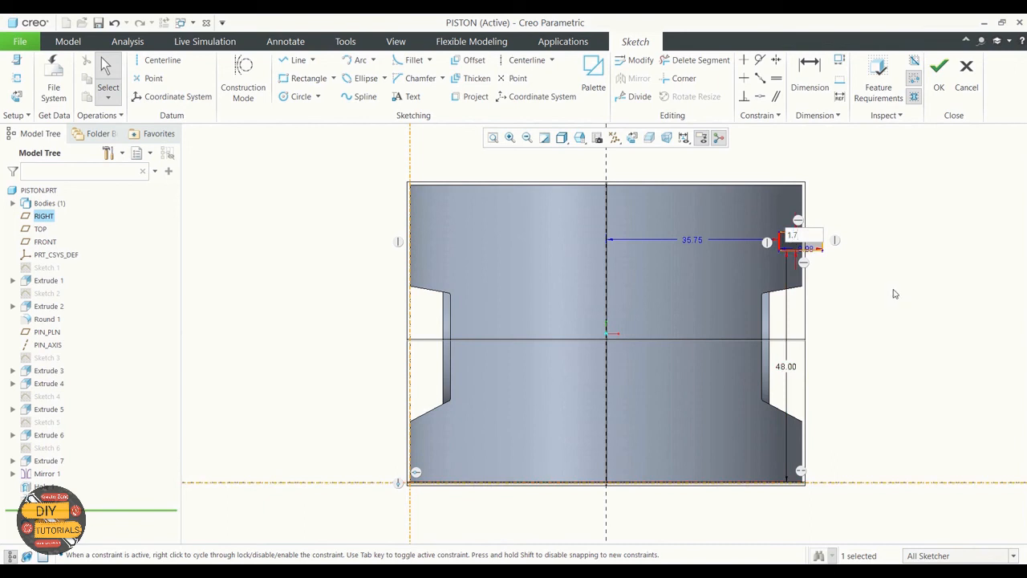
key("Return")
double_click(800, 239)
type("1.7")
key("Return")
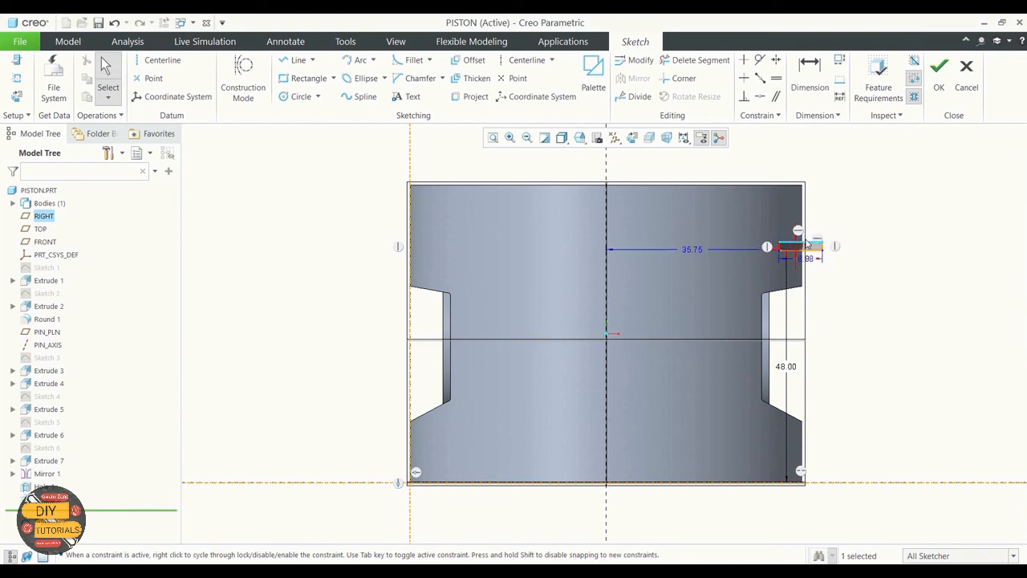
left_click(854, 278)
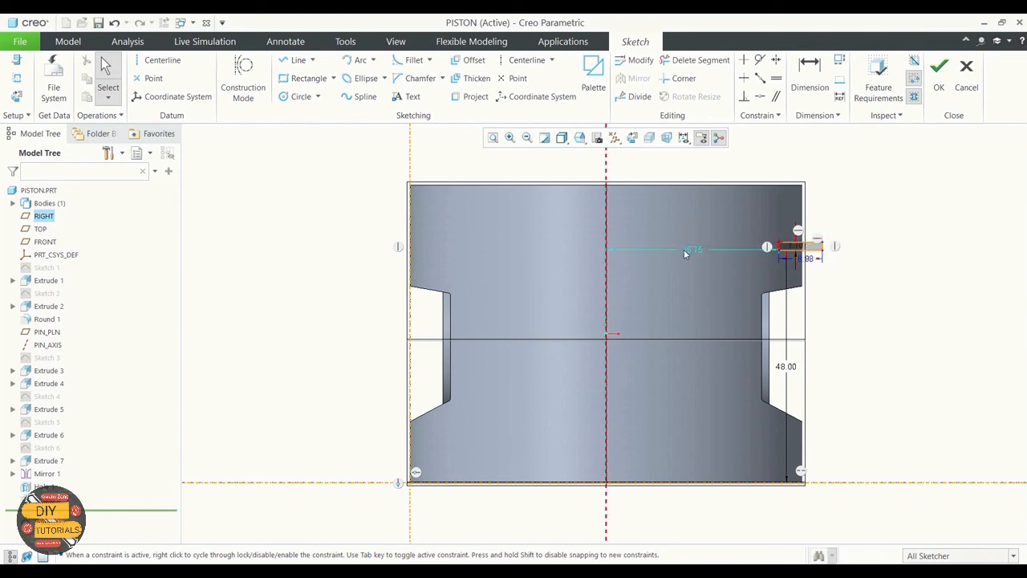
Step: Set the distance from the vertical centerline on the piston's outer edge to the small rectangle's inner edge to 78 and finish the sketch
left_click(810, 74)
scroll(786, 245, "up", 4)
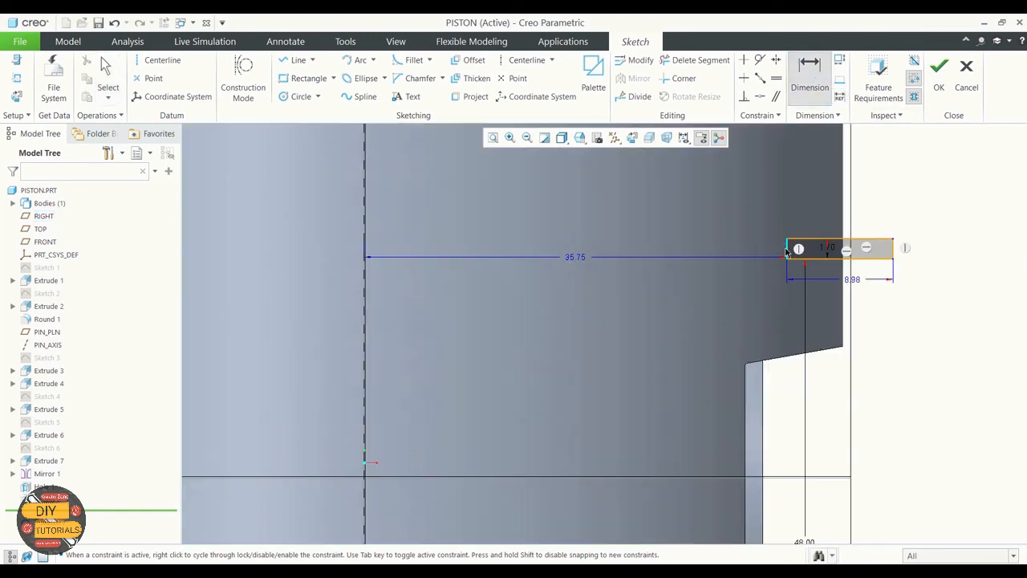
scroll(786, 251, "down", 5)
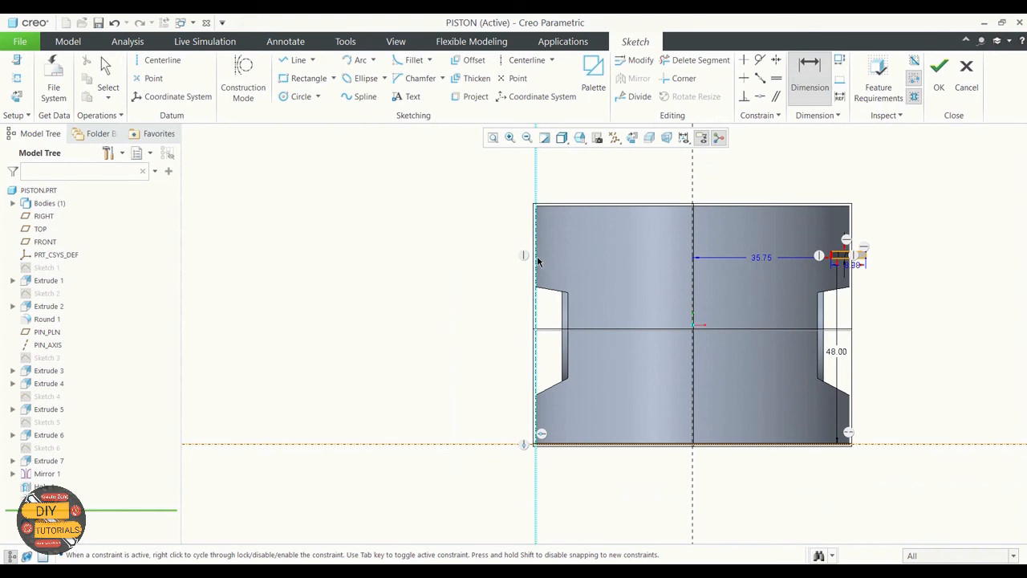
left_click(537, 255)
middle_click(656, 232)
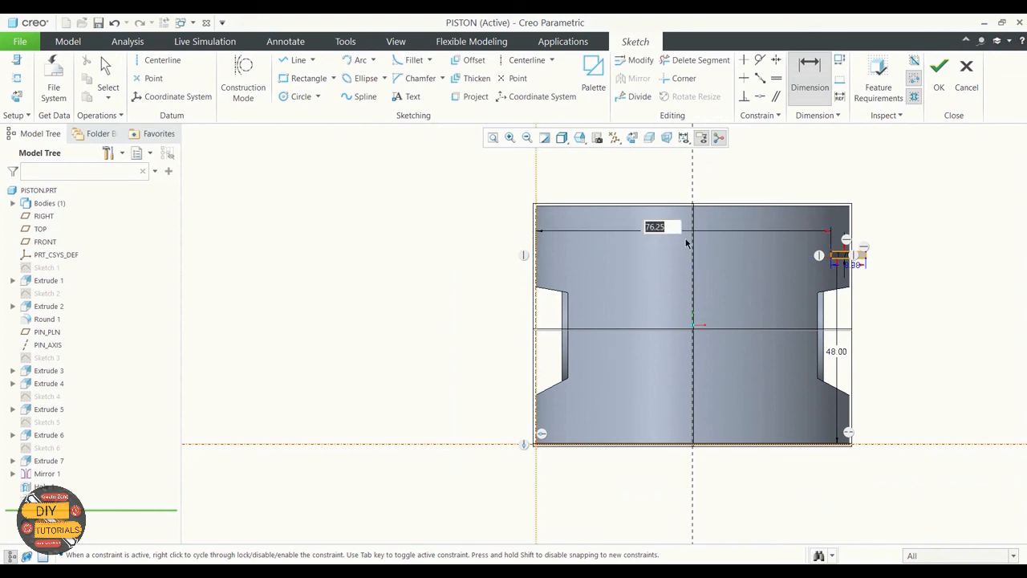
type("78")
key("Return")
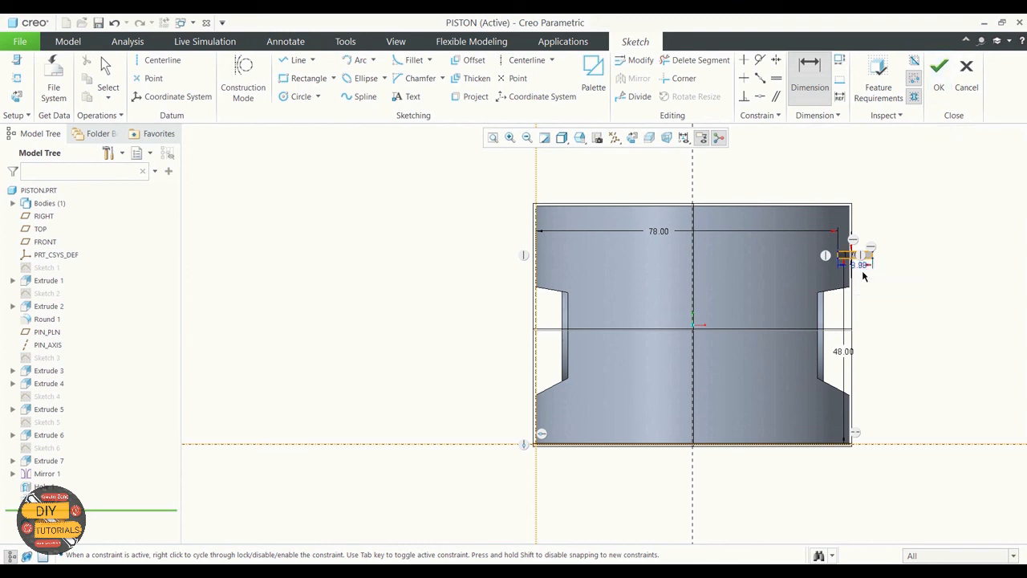
left_click(939, 71)
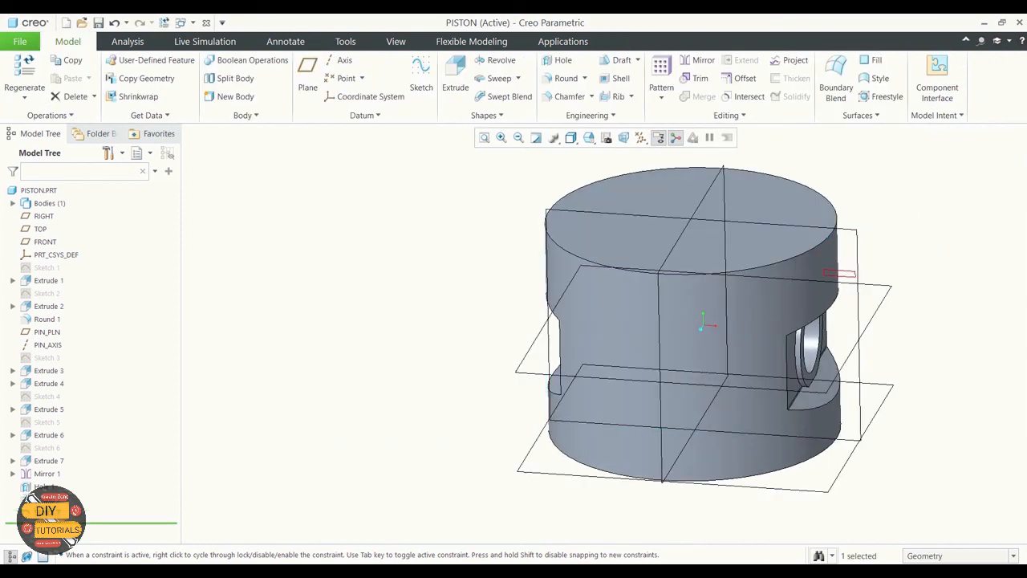
Step: Turn on the display of datum axes and hide the datum planes
left_click(641, 138)
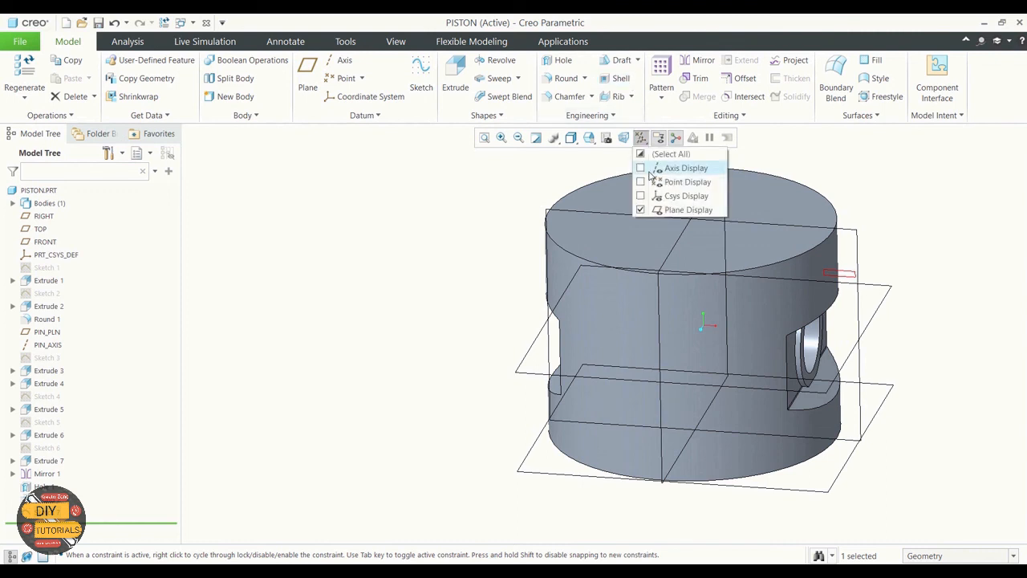
left_click(641, 168)
left_click(641, 209)
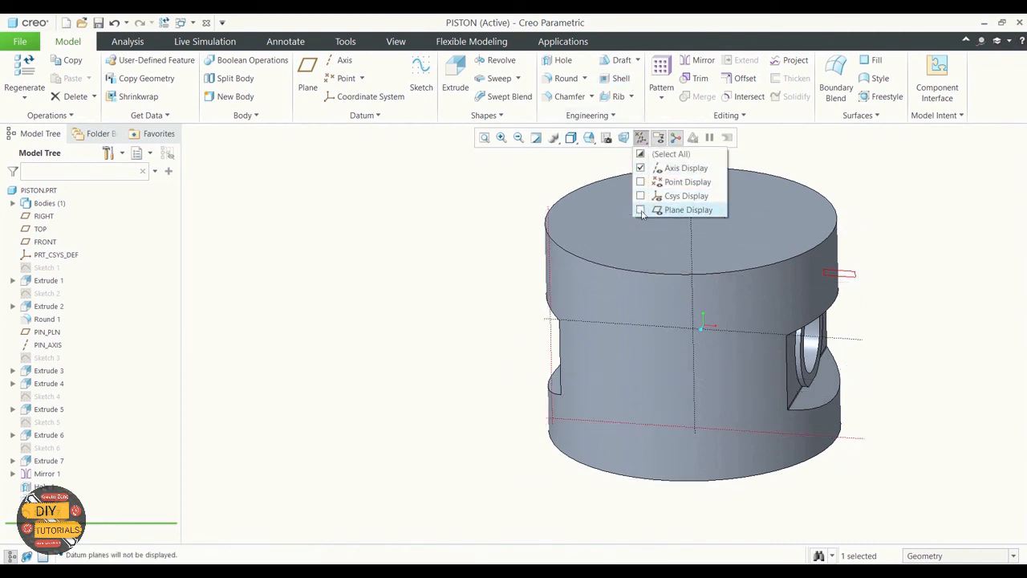
left_click(471, 207)
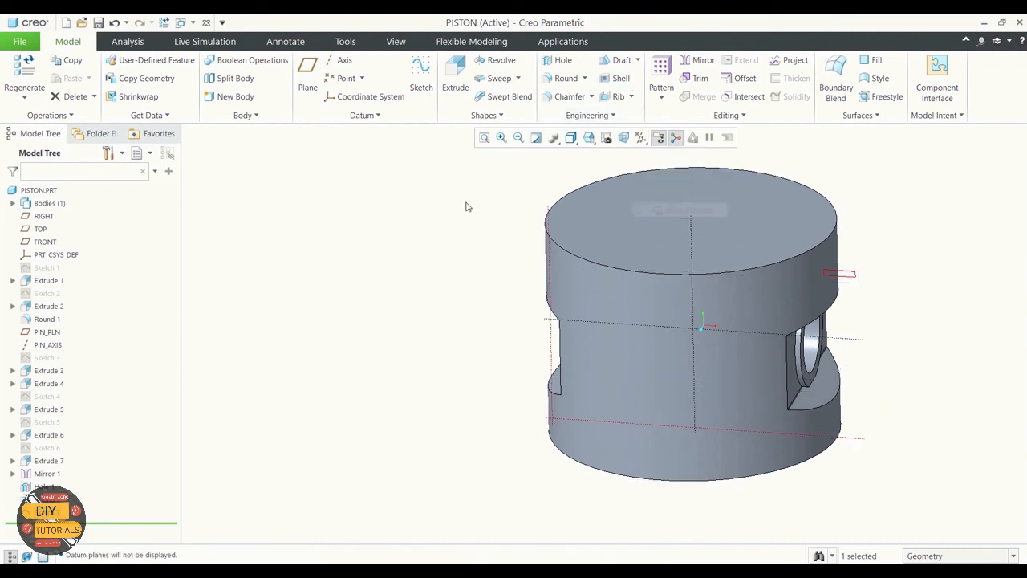
left_click(492, 61)
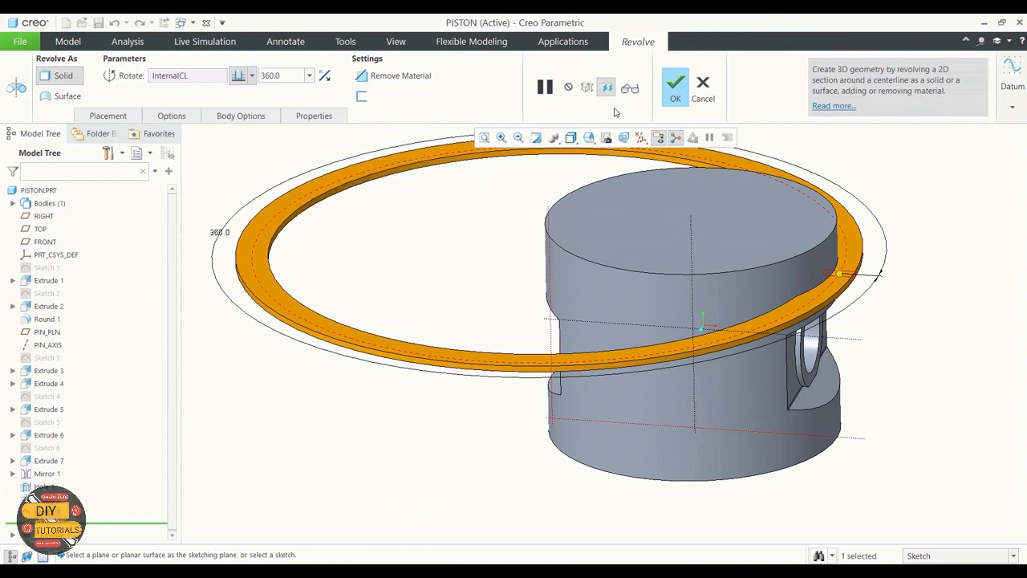
left_click(704, 88)
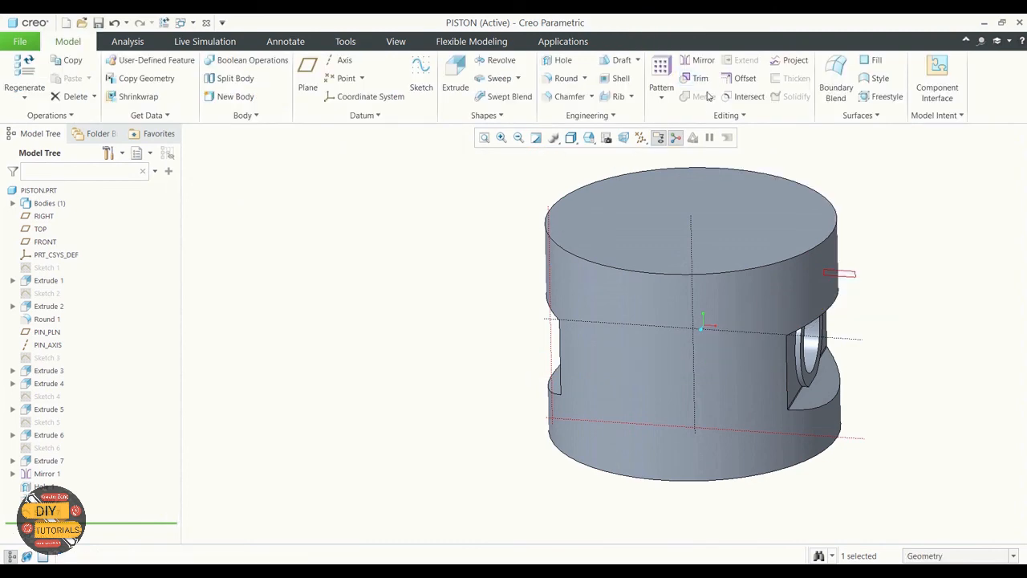
left_click(384, 278)
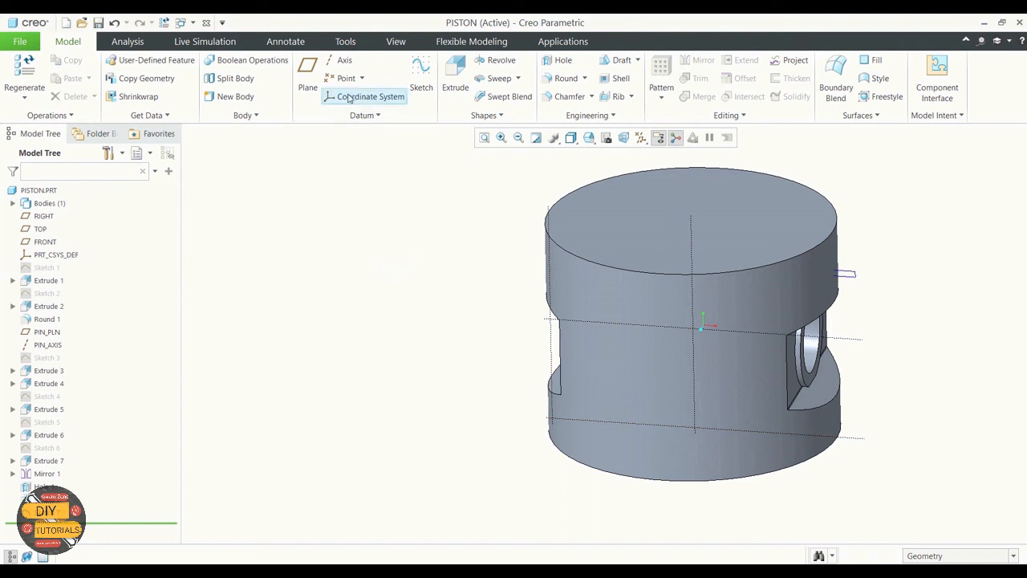
Step: Reopen the groove sketch and add a vertical datum centerline along the piston's central axis
right_click(45, 353)
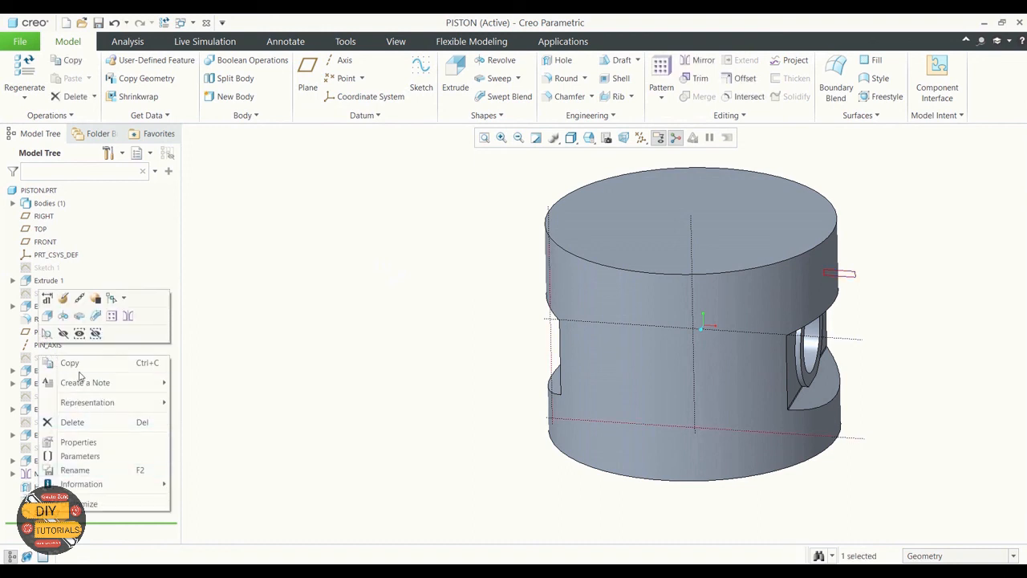
left_click(63, 297)
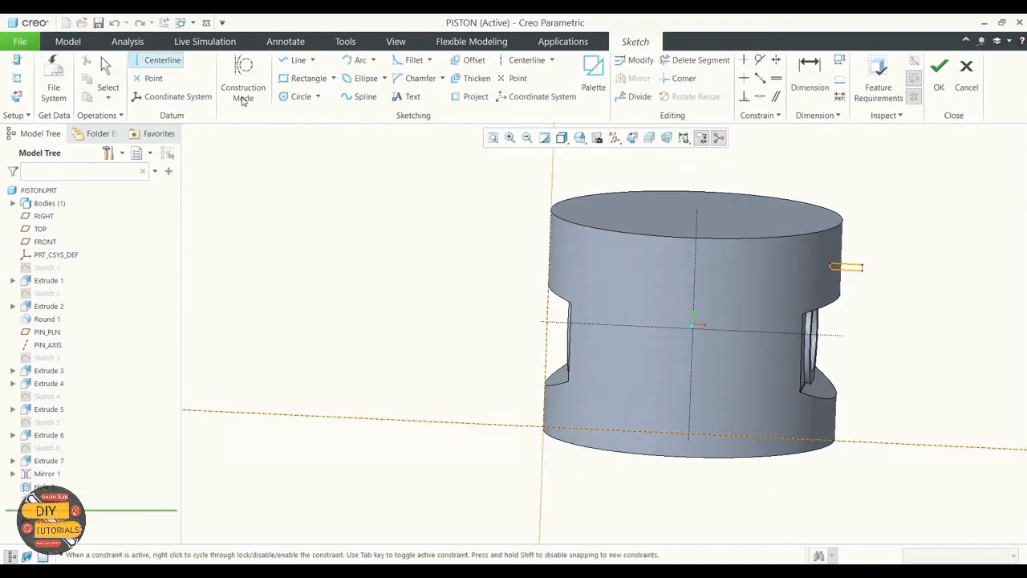
left_click(689, 435)
left_click(696, 298)
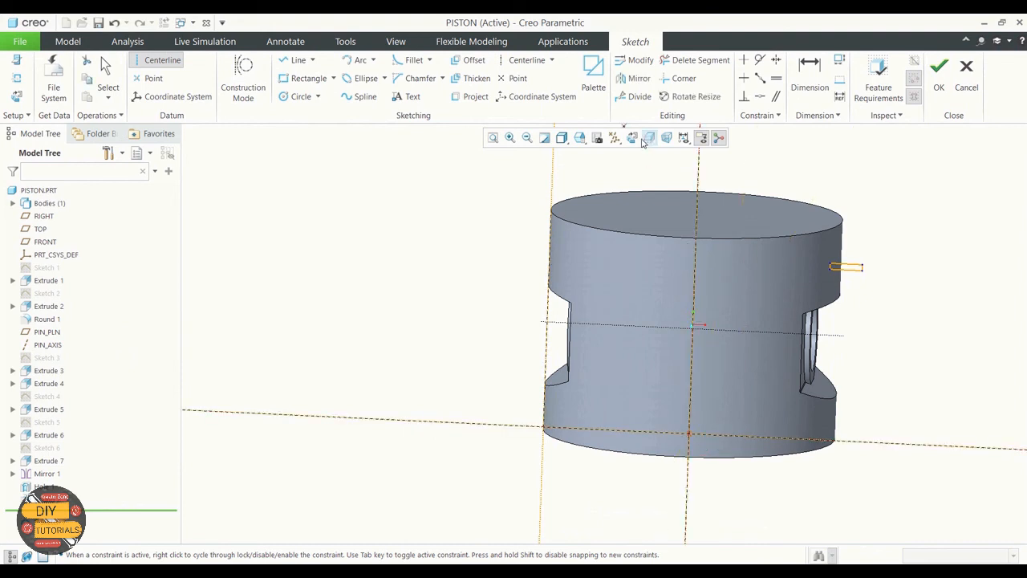
left_click(632, 138)
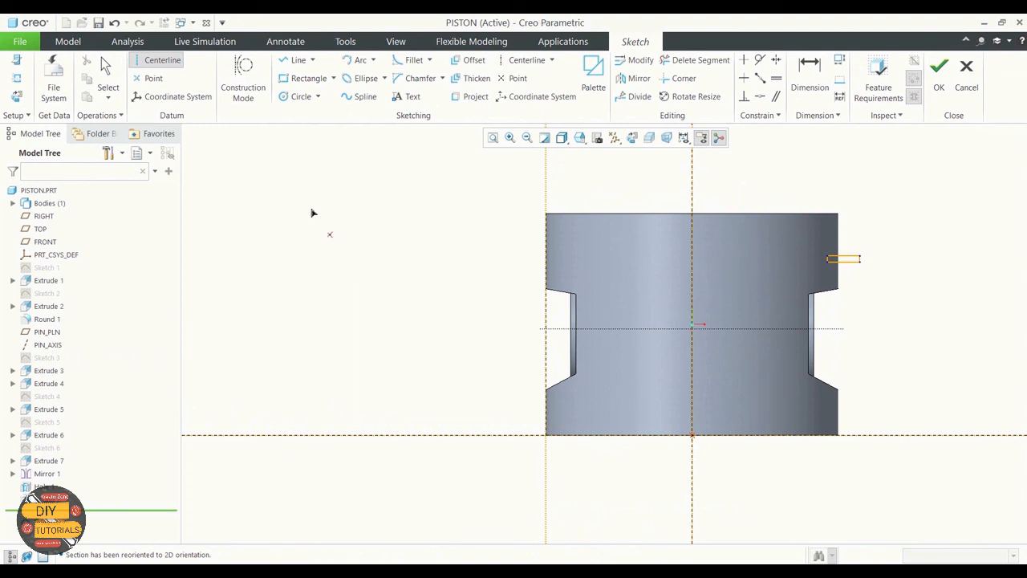
left_click(107, 76)
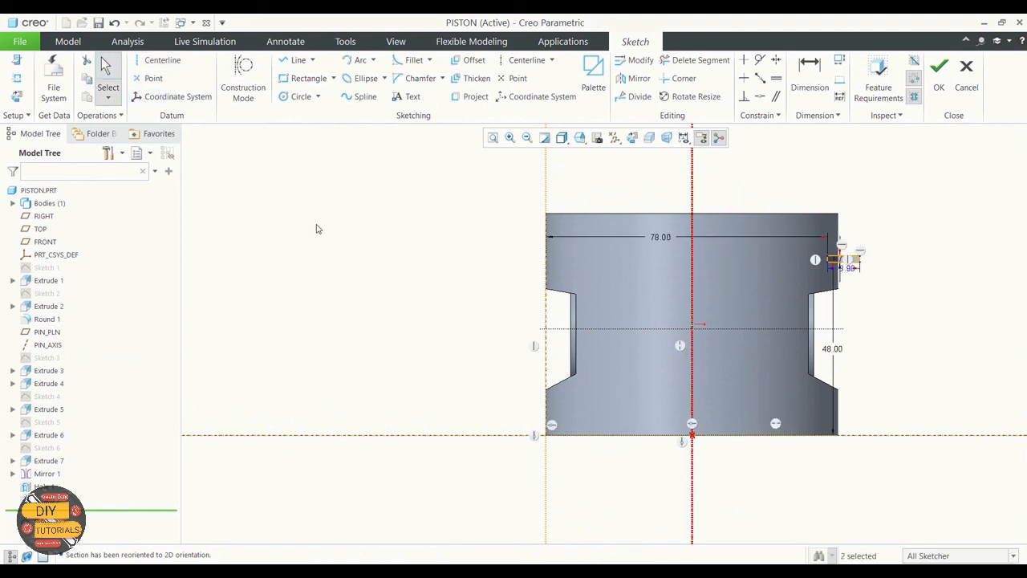
left_click(939, 71)
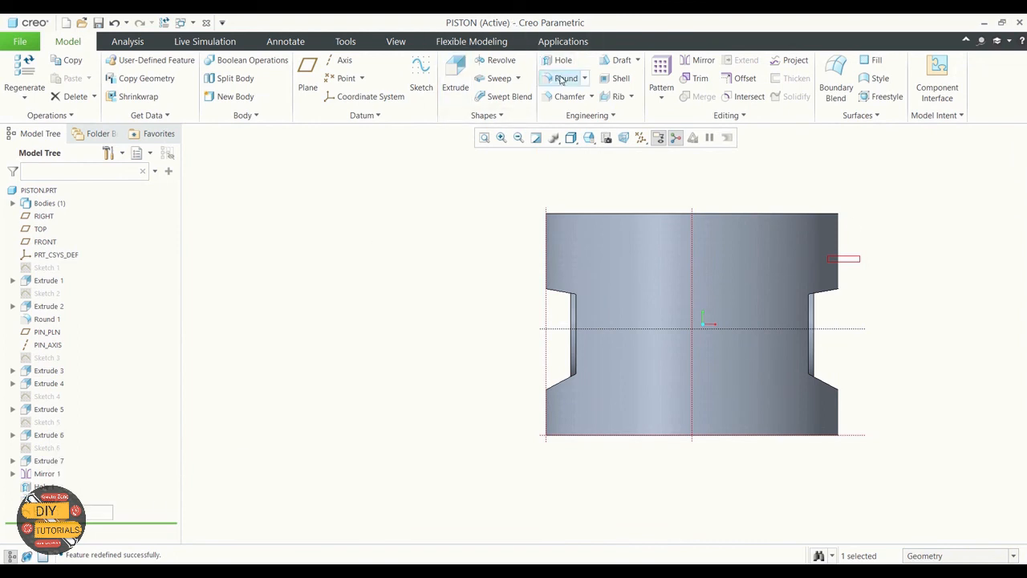
Step: Revolve the groove sketch 360 degrees about the piston's central axis, removing material to cut a ring groove
left_click(499, 60)
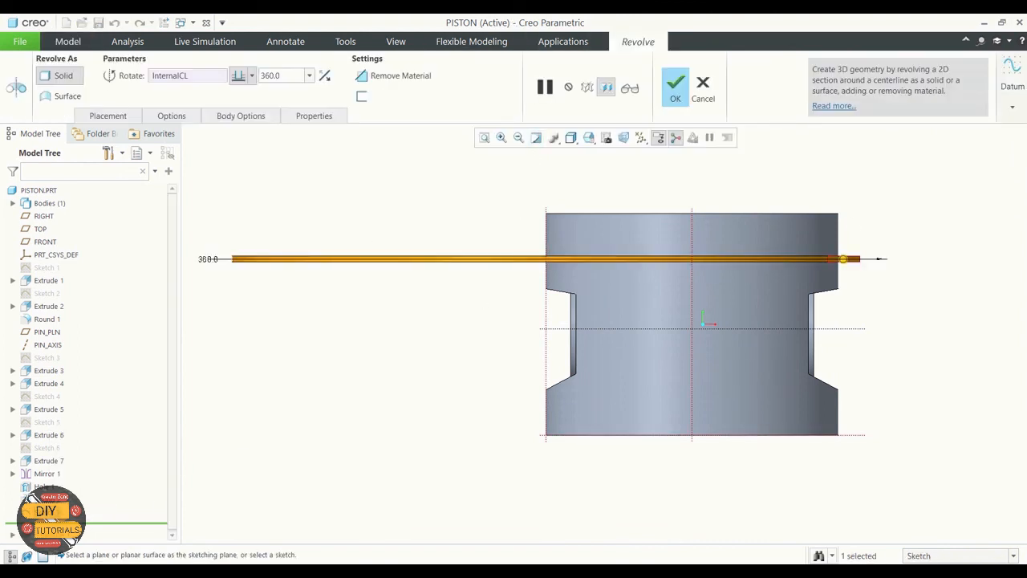
middle_click_drag(471, 255, 472, 318)
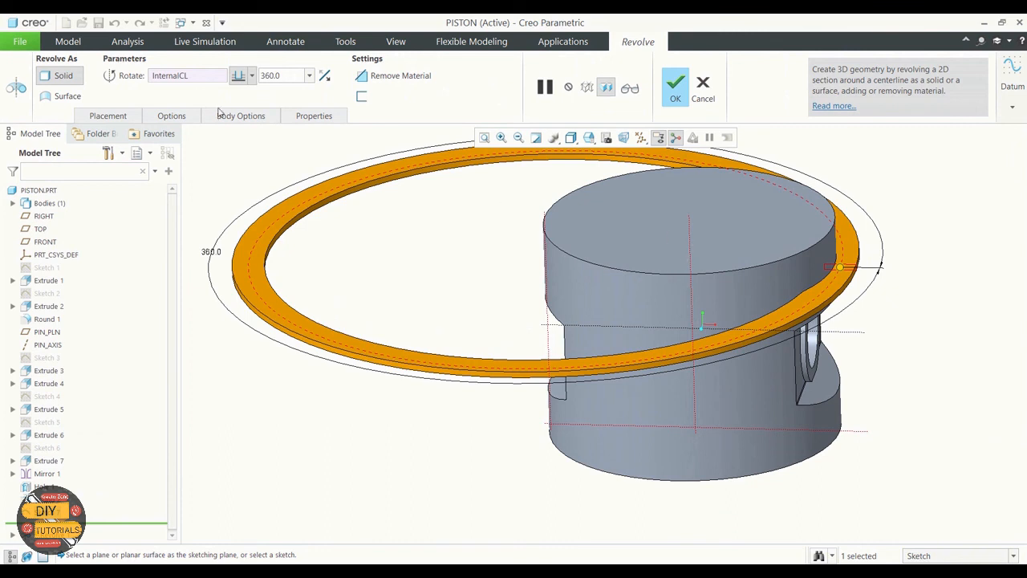
left_click(120, 116)
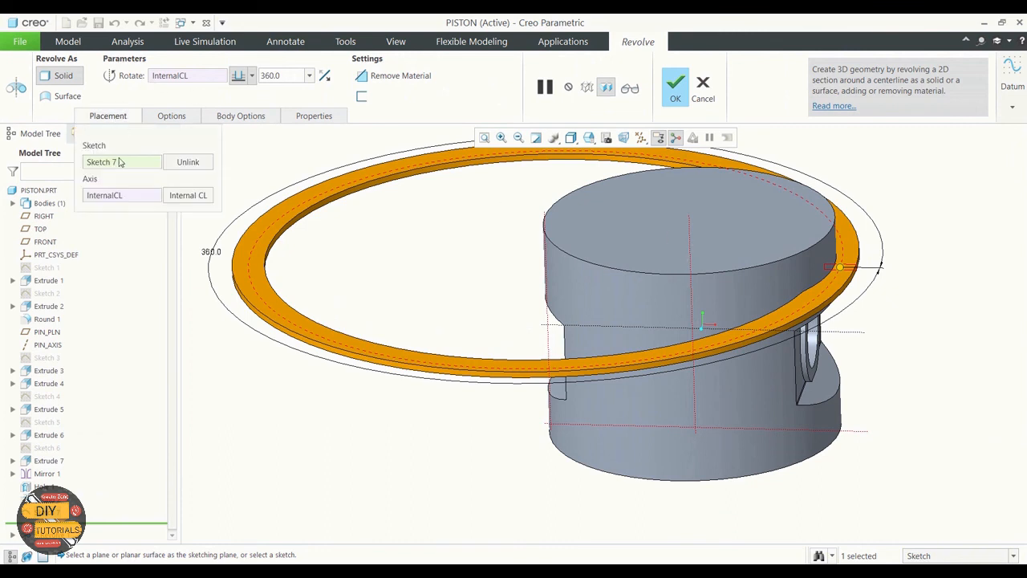
left_click(112, 198)
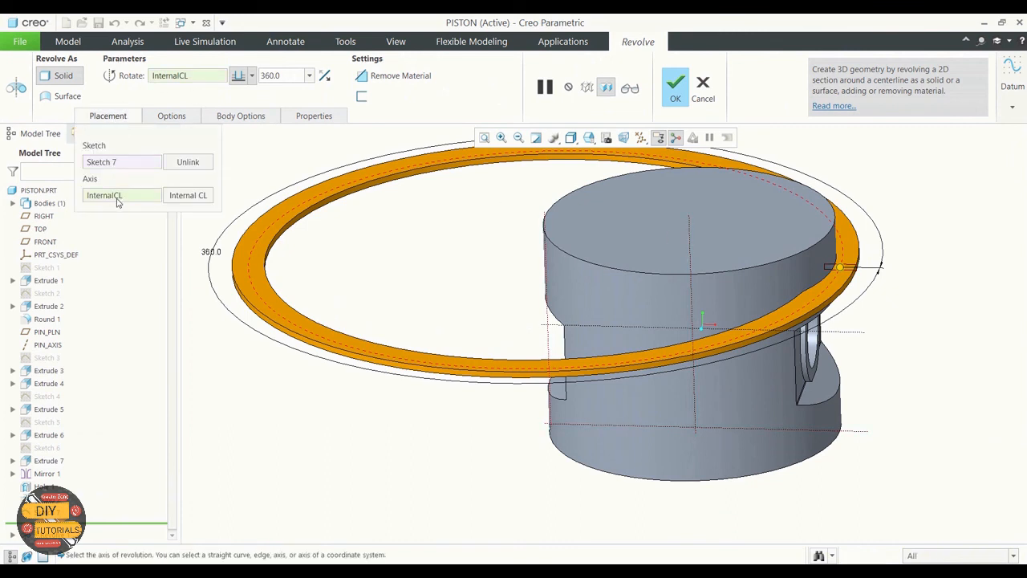
left_click(692, 241)
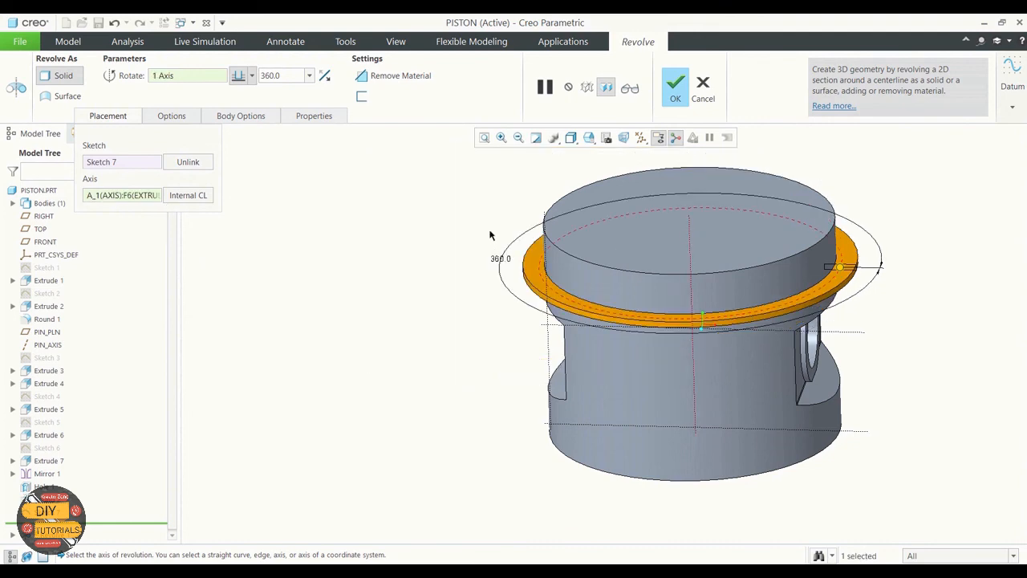
middle_click_drag(488, 232, 508, 239)
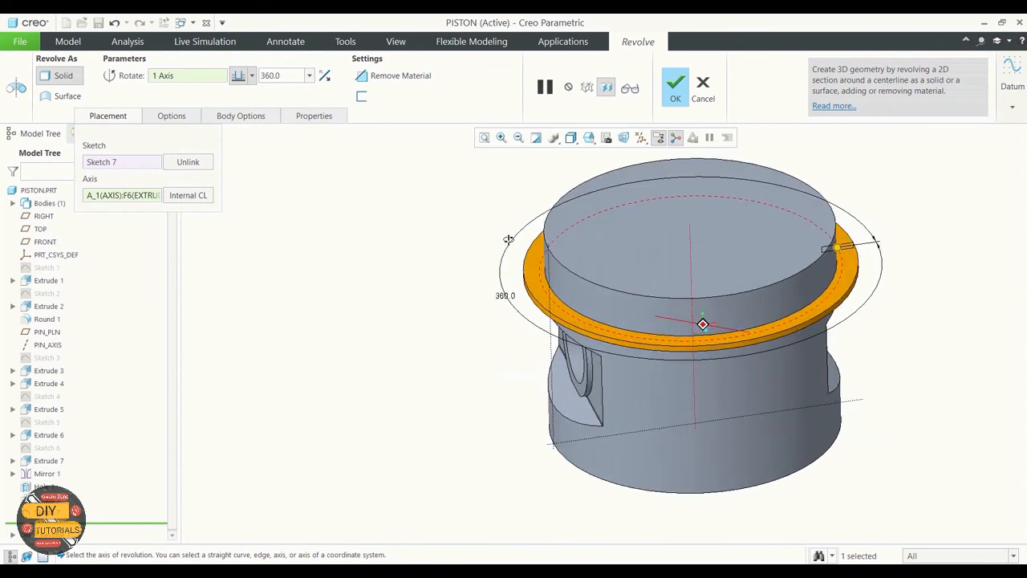
left_click(360, 76)
middle_click_drag(390, 253, 369, 222)
left_click(677, 89)
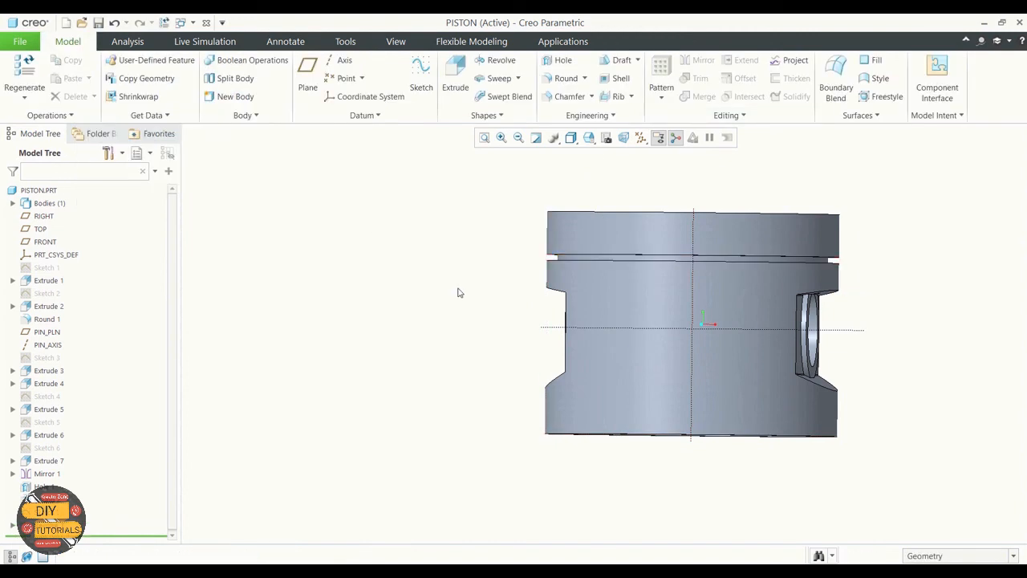
Step: Start a Direction pattern of the revolved groove cut, using the piston's central axis as the first direction
middle_click_drag(477, 303, 467, 339)
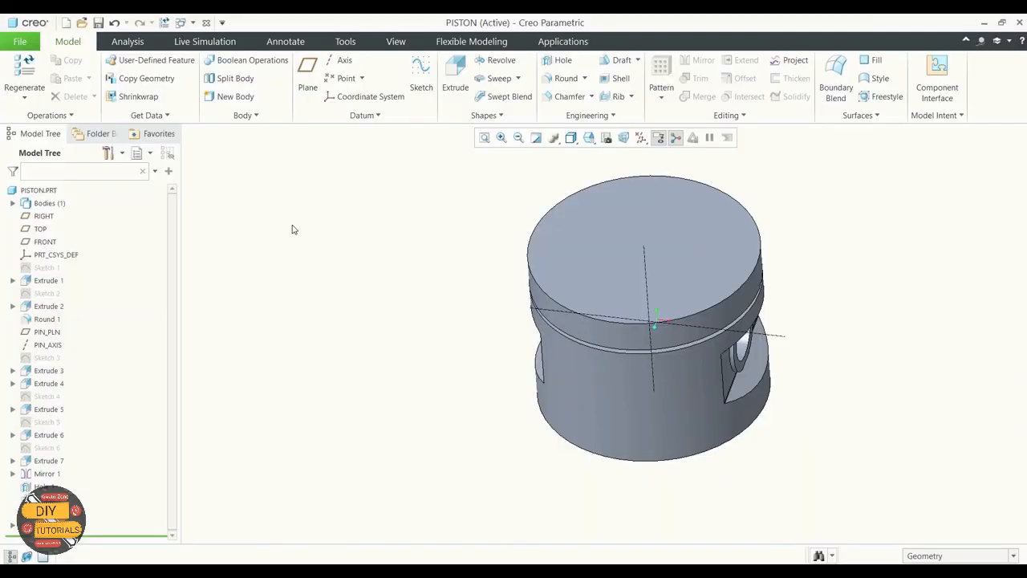
left_click(44, 487)
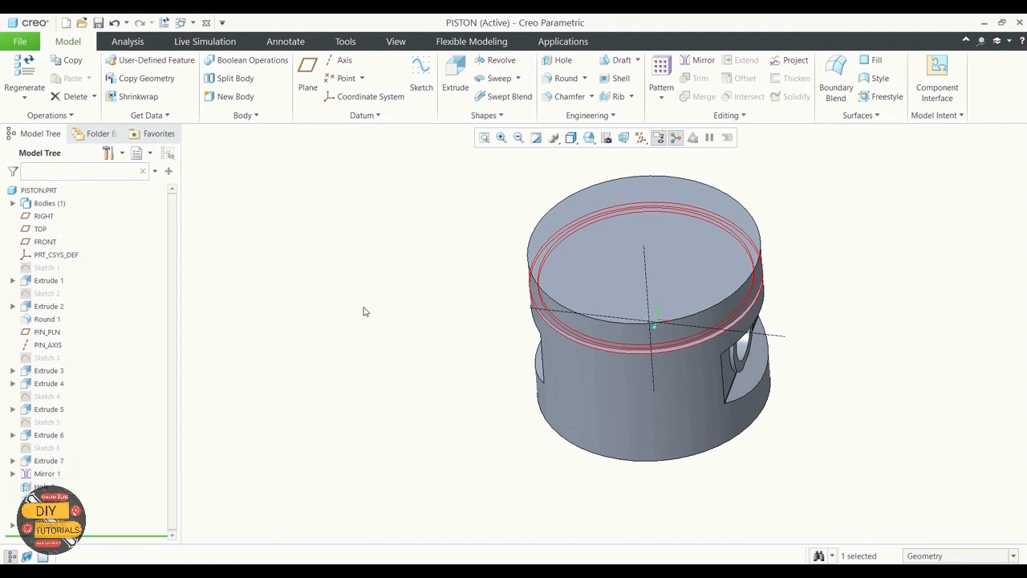
left_click(661, 95)
left_click(681, 114)
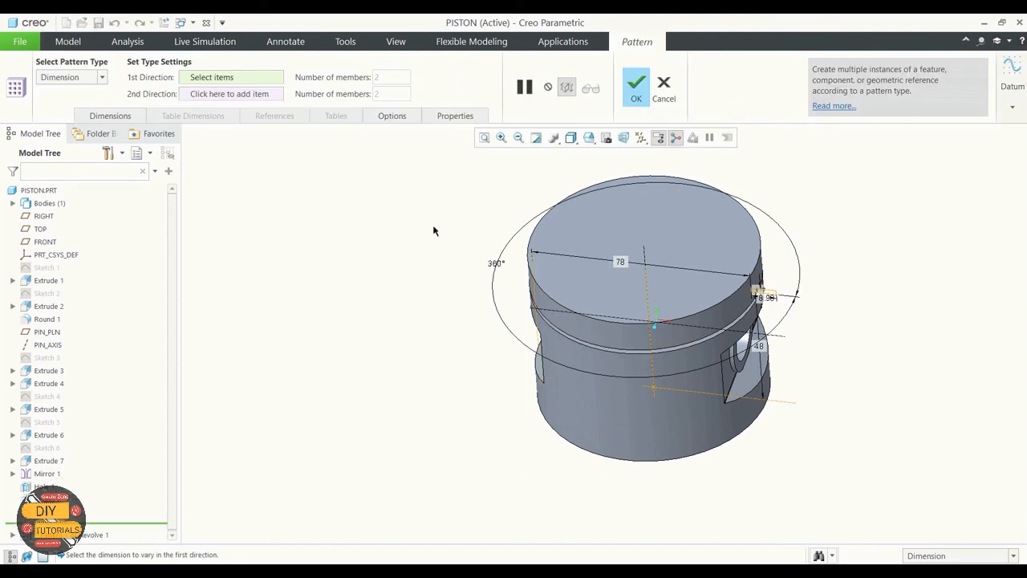
left_click(101, 77)
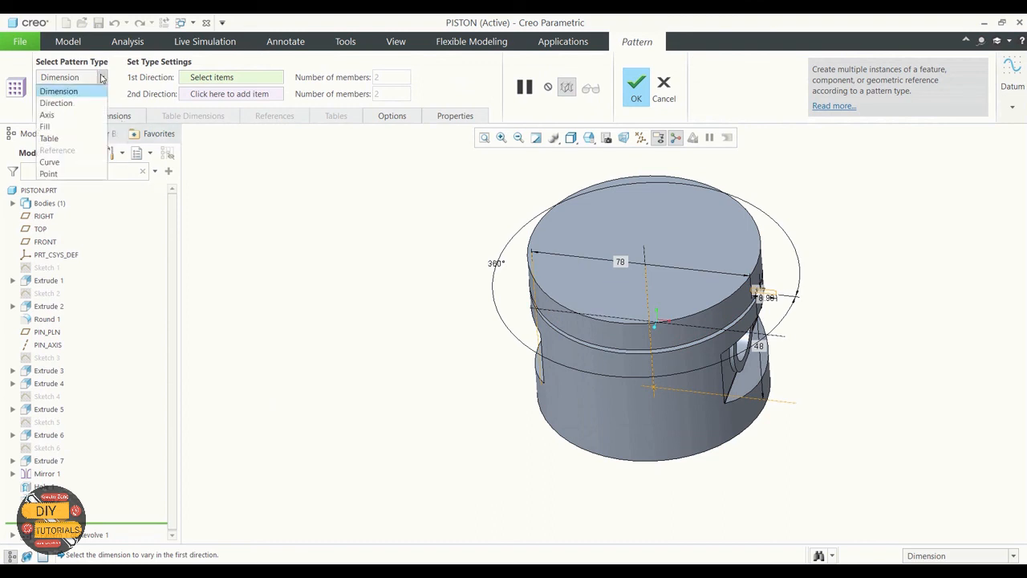
left_click(75, 104)
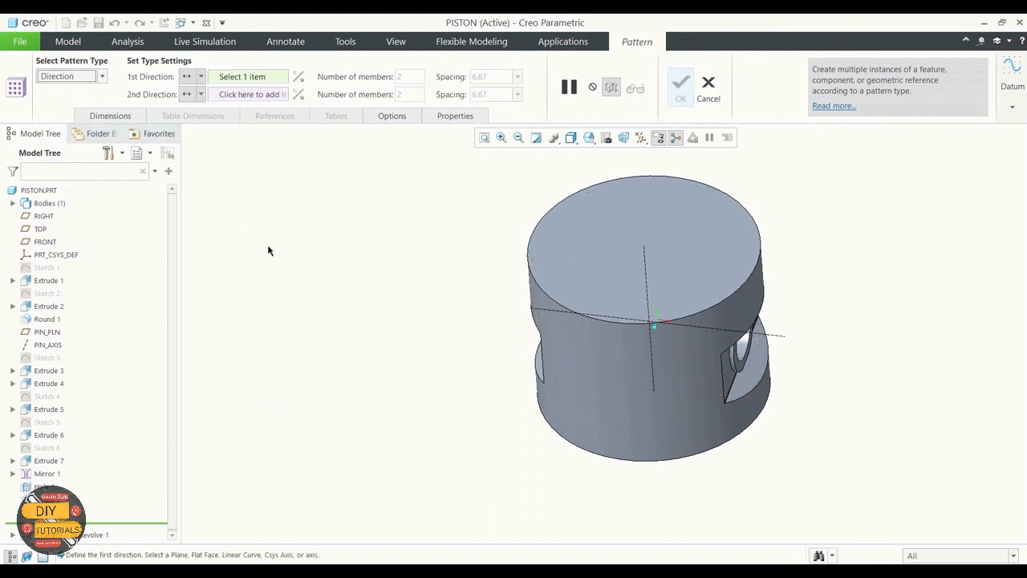
left_click(646, 264)
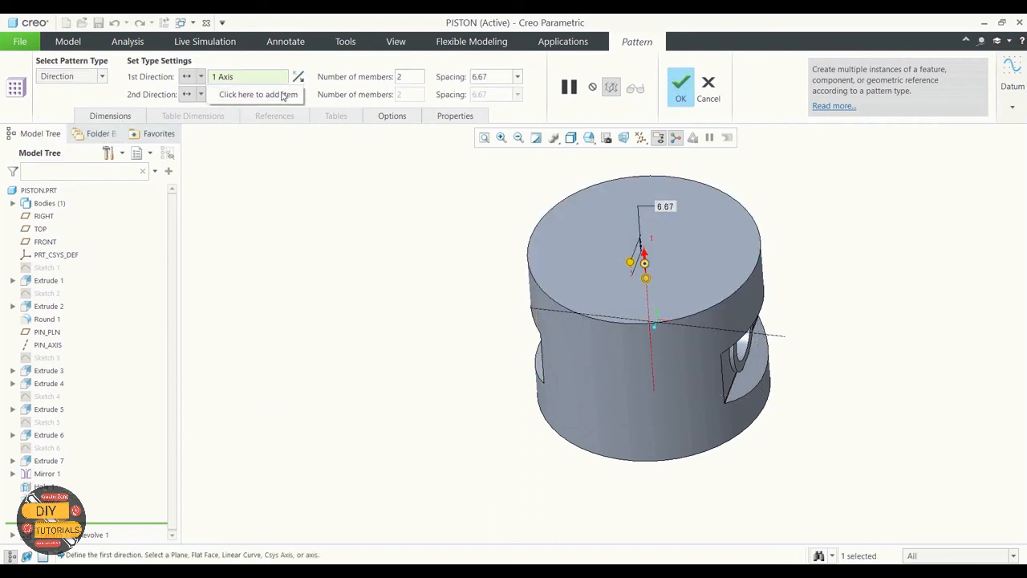
Step: Set the groove pattern to 3 members with a spacing of 3.50 and create it
double_click(487, 77)
key("BackSpace")
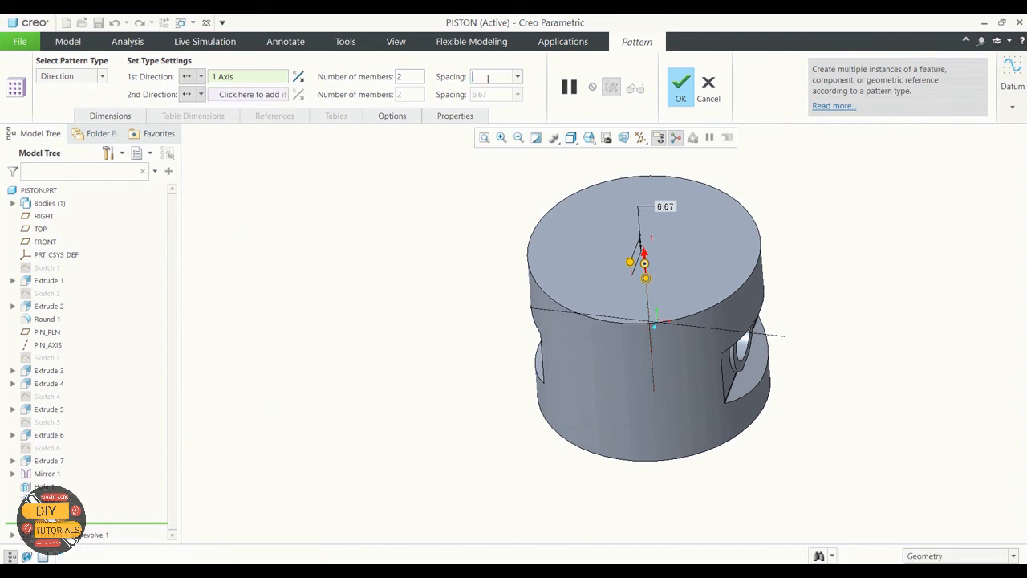
left_click(410, 78)
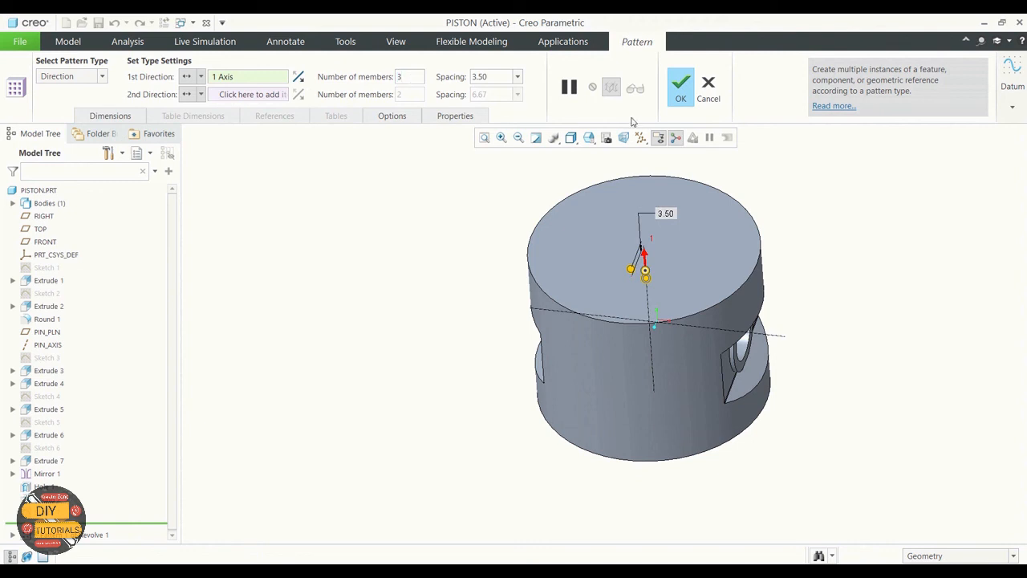
left_click(417, 174)
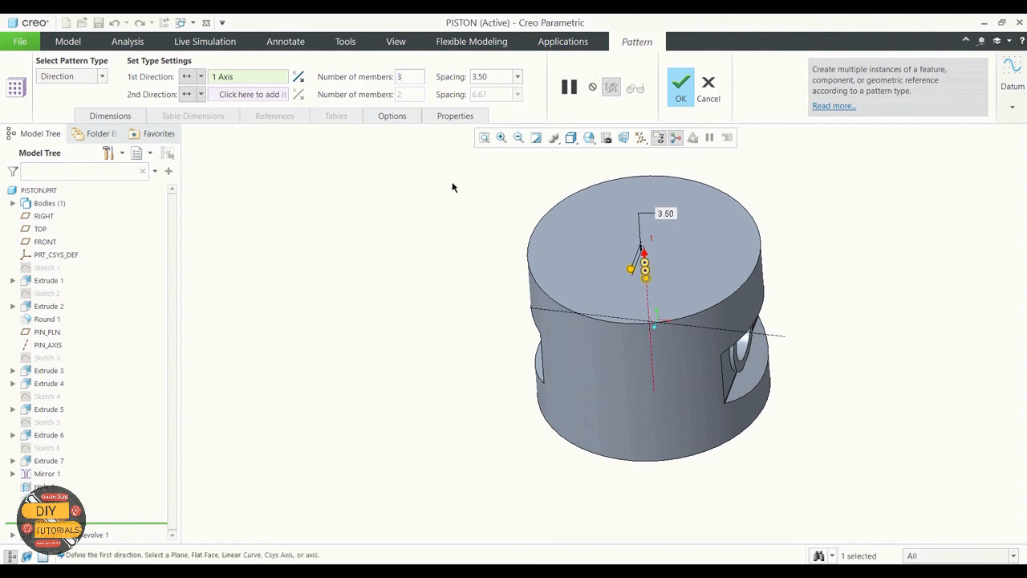
left_click(494, 78)
middle_click_drag(447, 224, 436, 192)
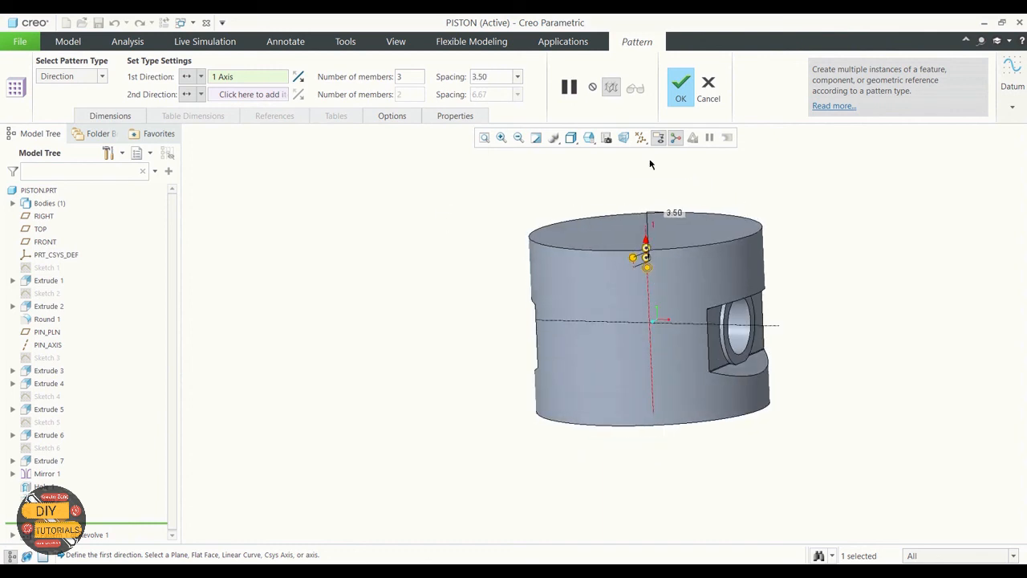
left_click(681, 85)
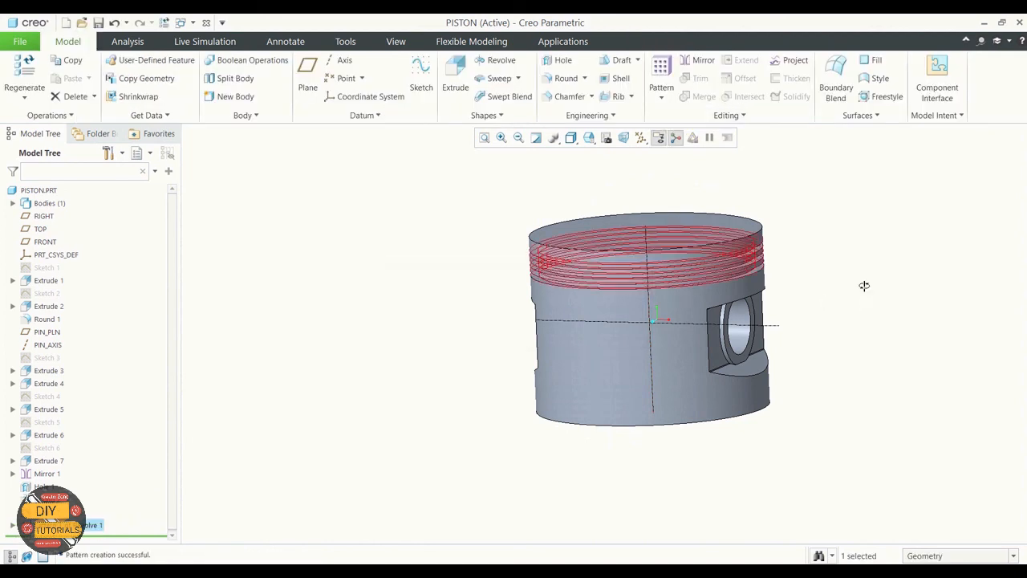
Step: Hide the datum axes and display the datum planes around the piston
middle_click_drag(864, 284, 874, 284)
left_click(447, 272)
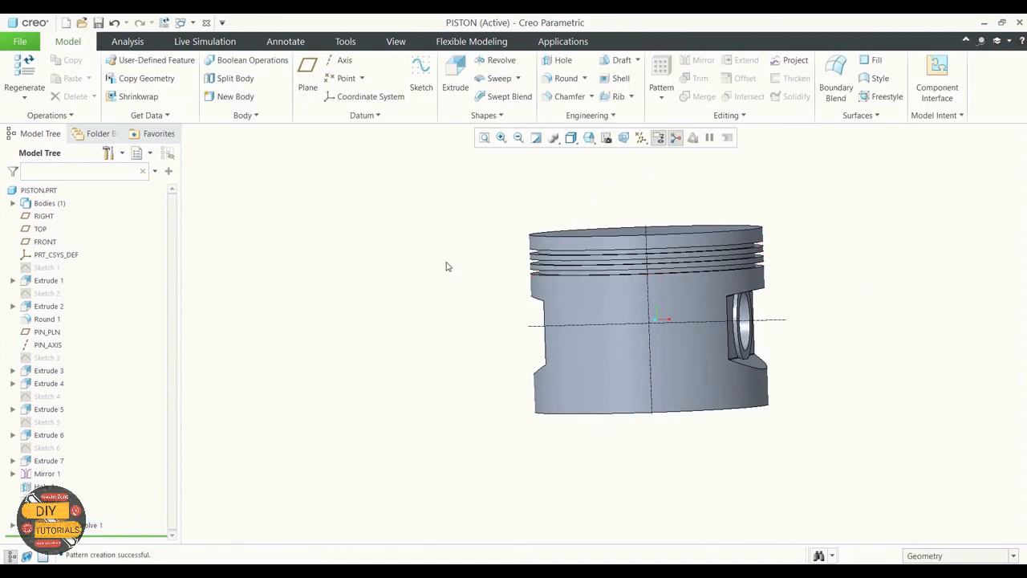
middle_click_drag(447, 267, 448, 302)
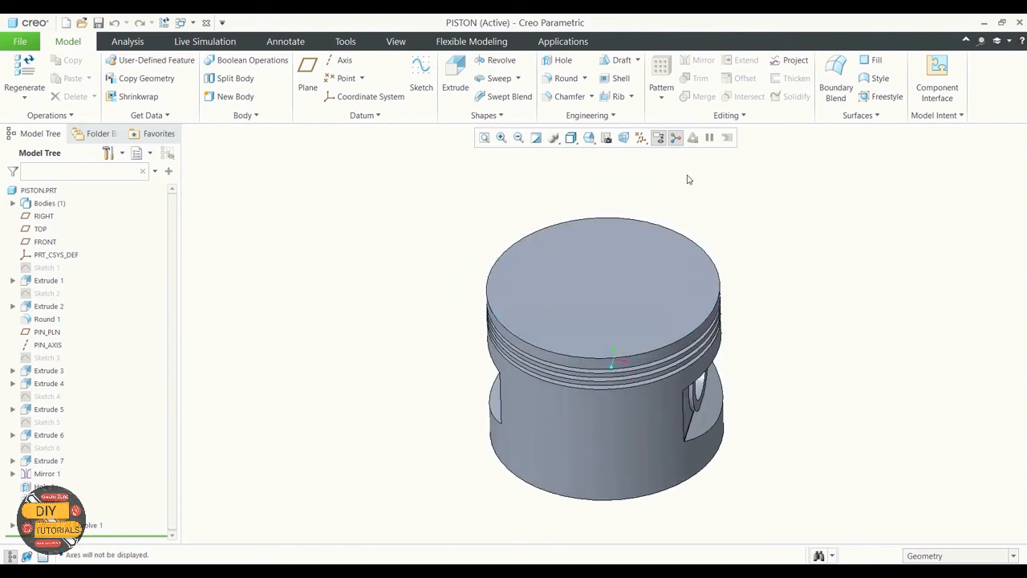
left_click(641, 137)
left_click(649, 208)
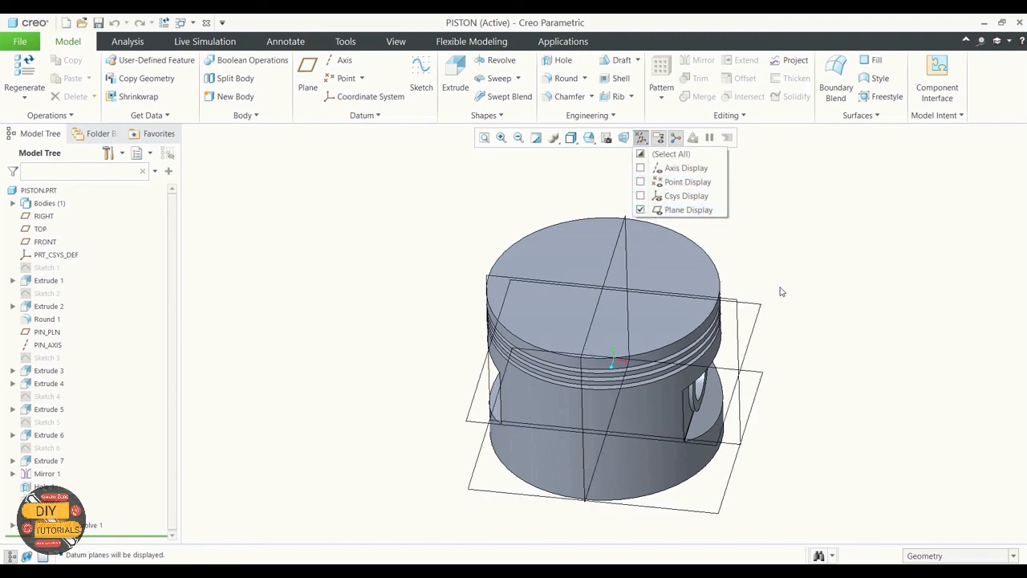
Step: Start a sketch on the piston's flat crown face and orient the view parallel to the screen
left_click(417, 61)
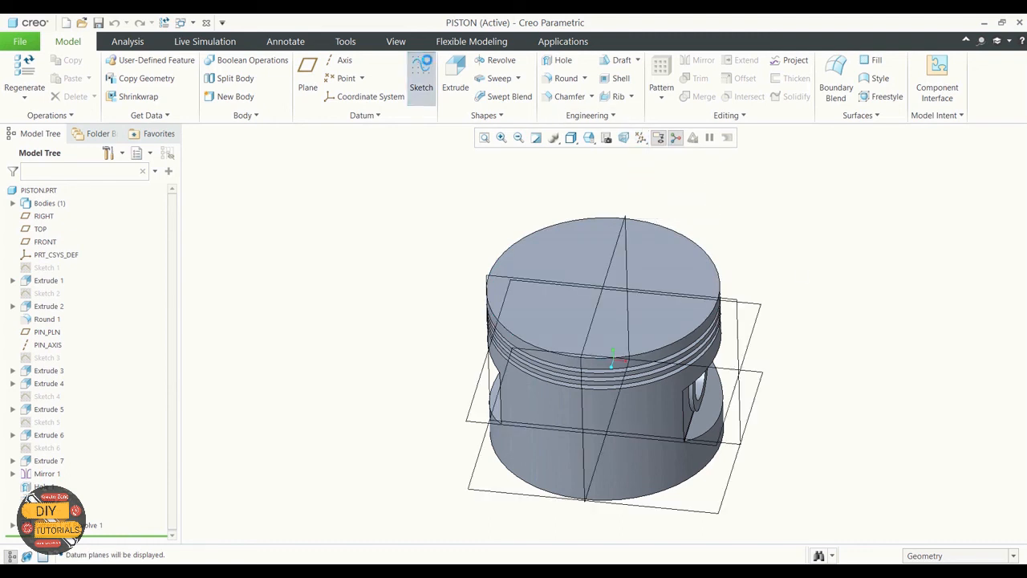
left_click(664, 249)
left_click(946, 322)
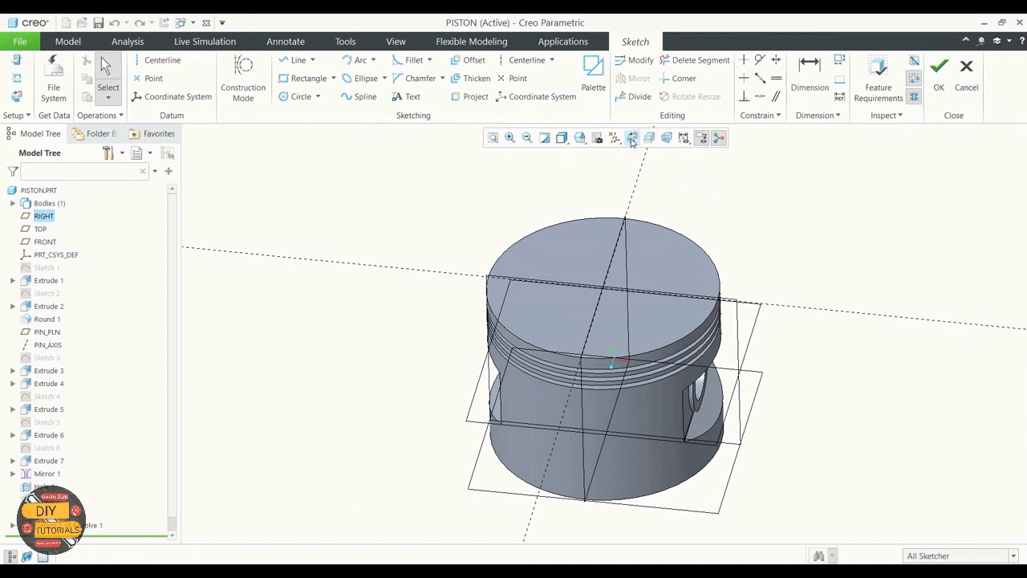
left_click(615, 139)
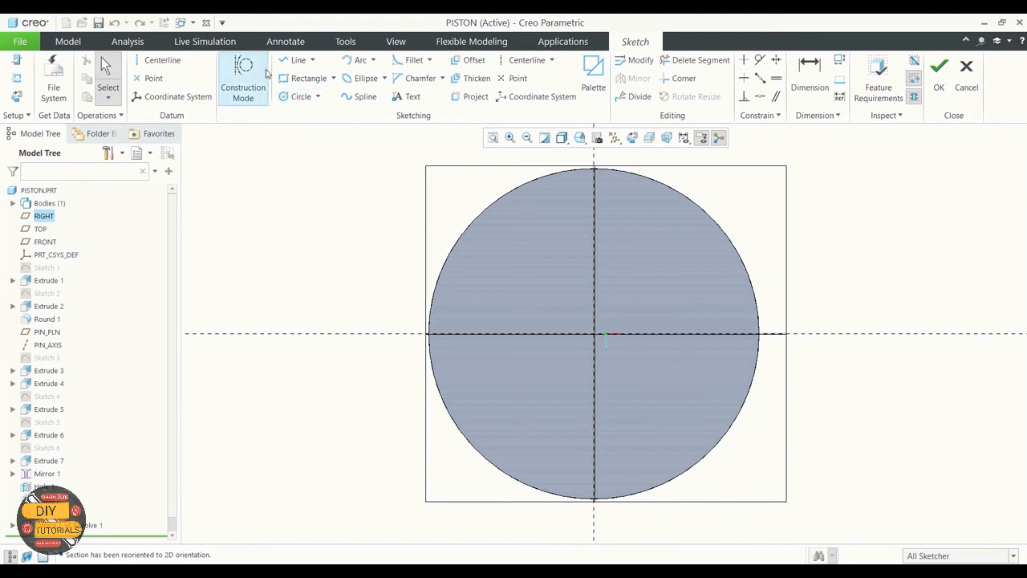
Step: Add a vertical and a horizontal datum centerline through the centre of the piston crown
left_click(157, 61)
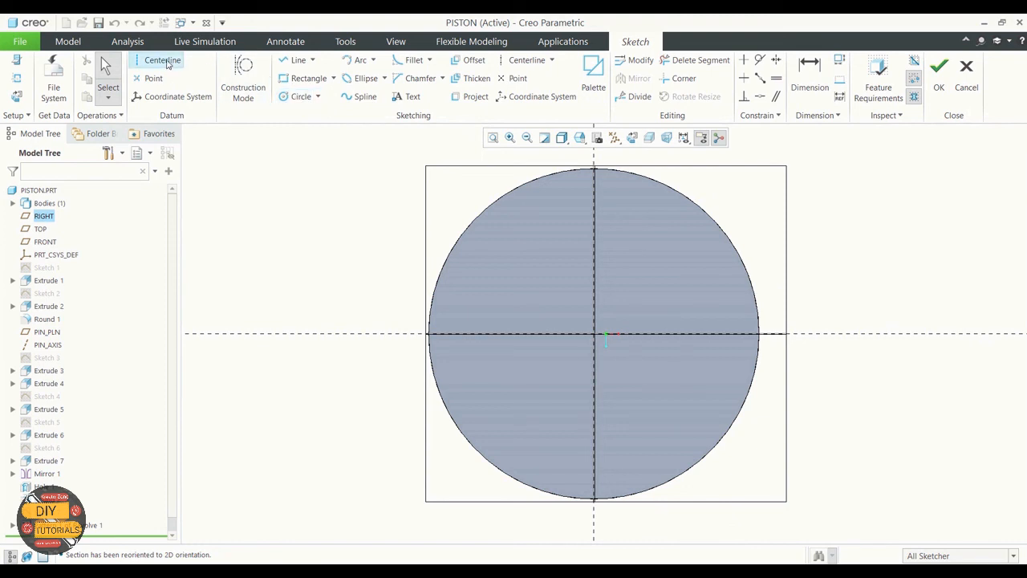
left_click(594, 334)
left_click(596, 297)
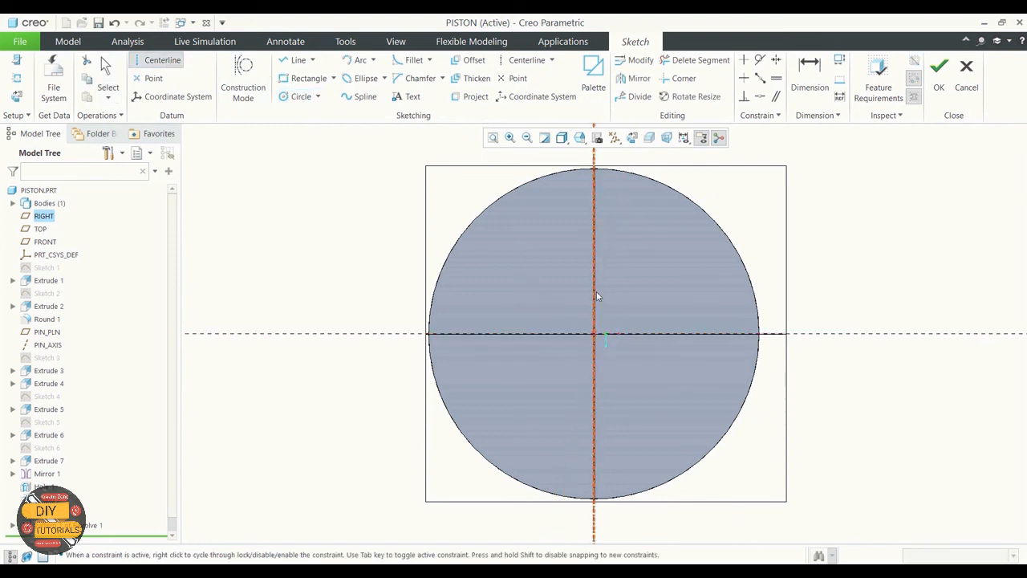
left_click(598, 335)
left_click(625, 338)
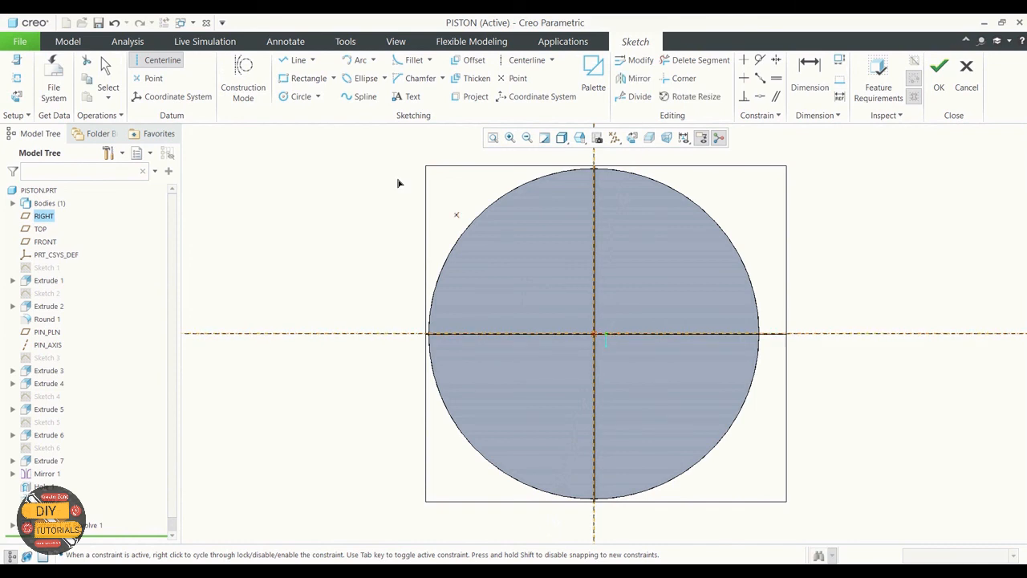
Step: Sketch a circle centred on the crown's centerline intersection, set its diameter to 60 and finish the sketch
left_click(298, 98)
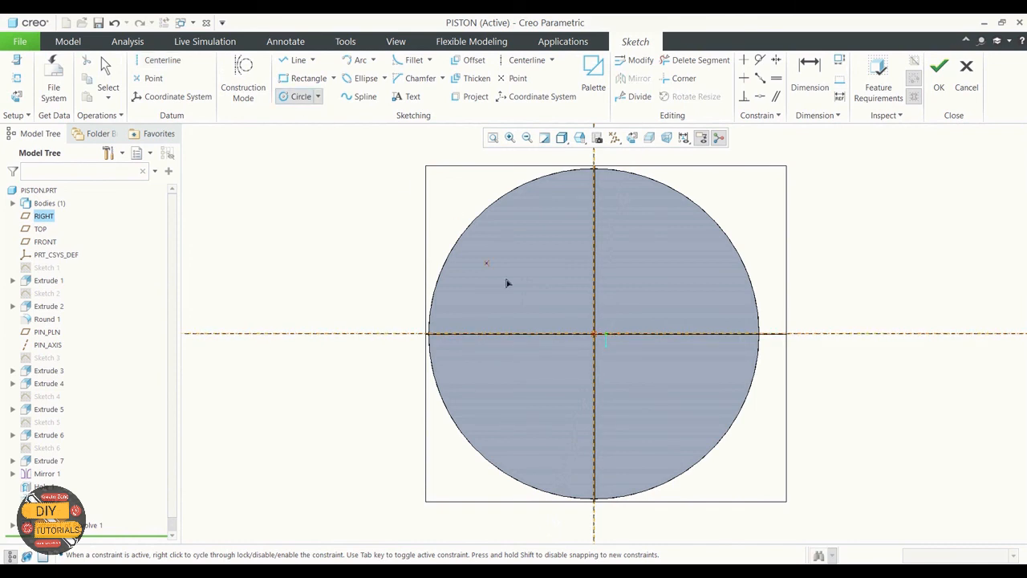
left_click(596, 335)
left_click(699, 268)
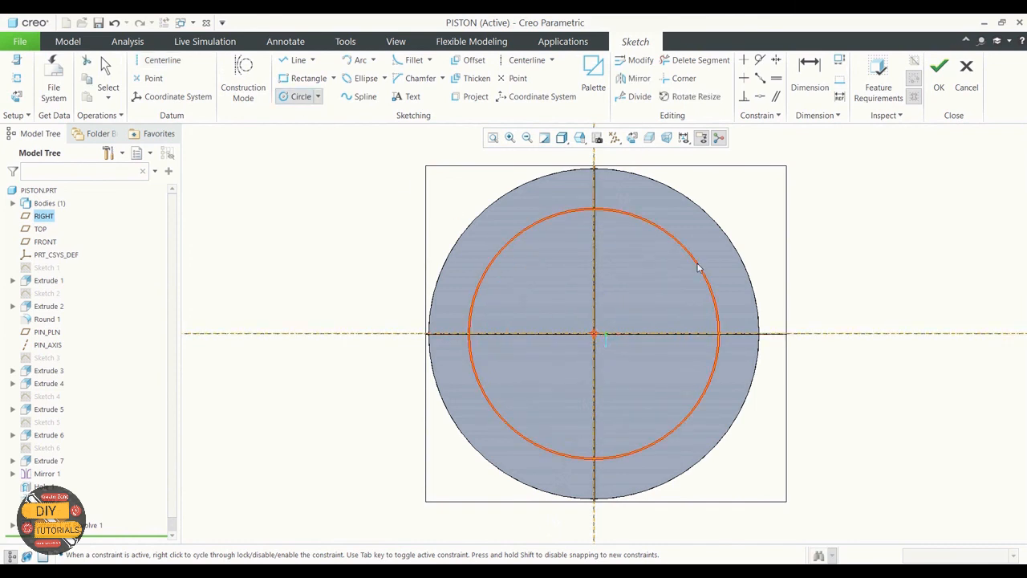
left_click(107, 77)
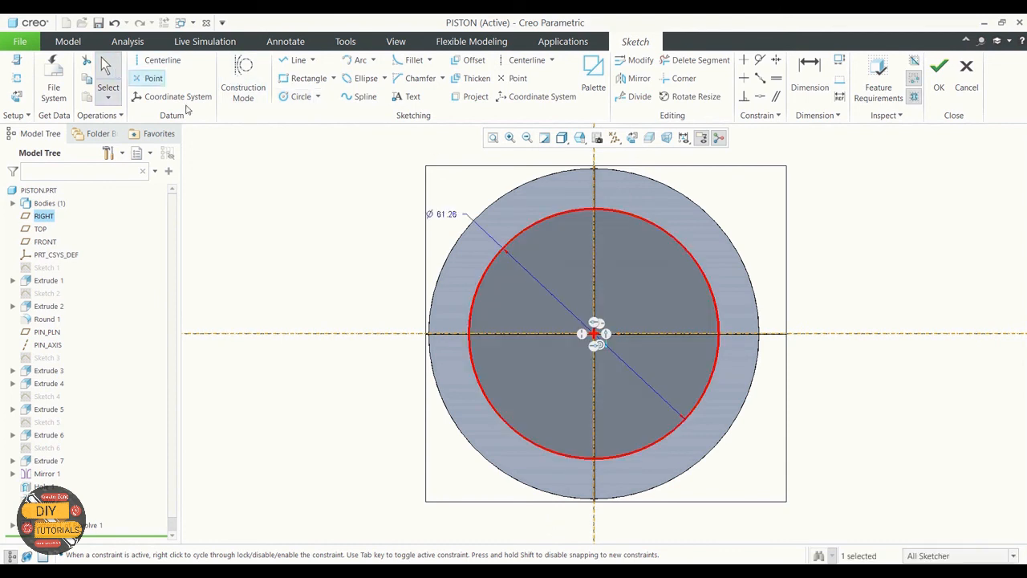
double_click(442, 215)
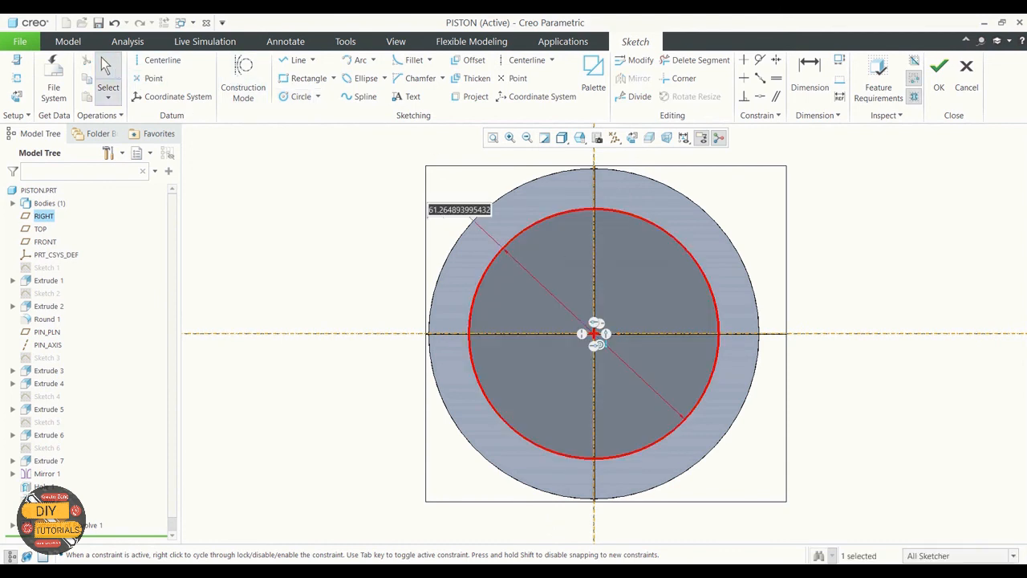
type("60")
key("Return")
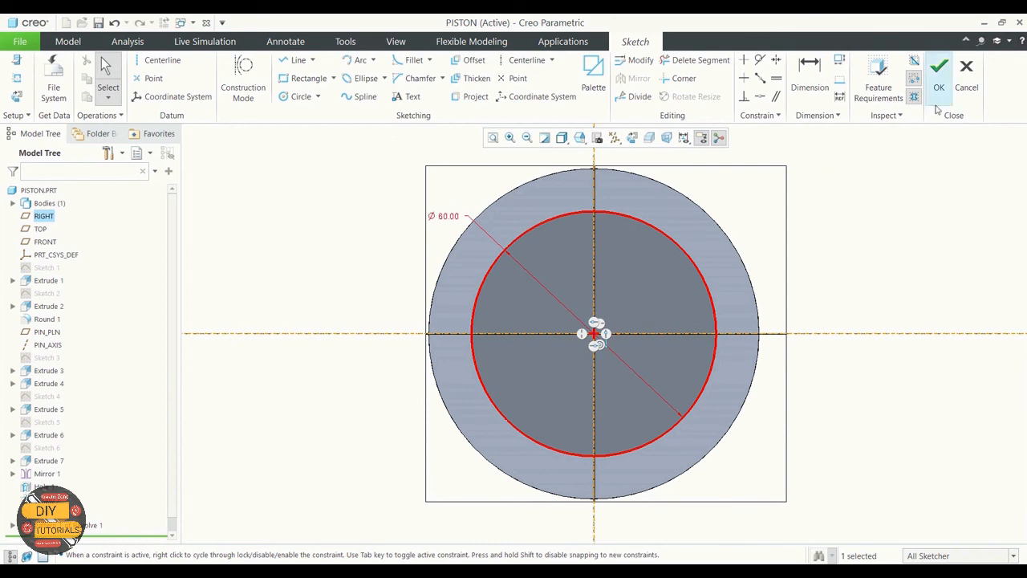
left_click(938, 72)
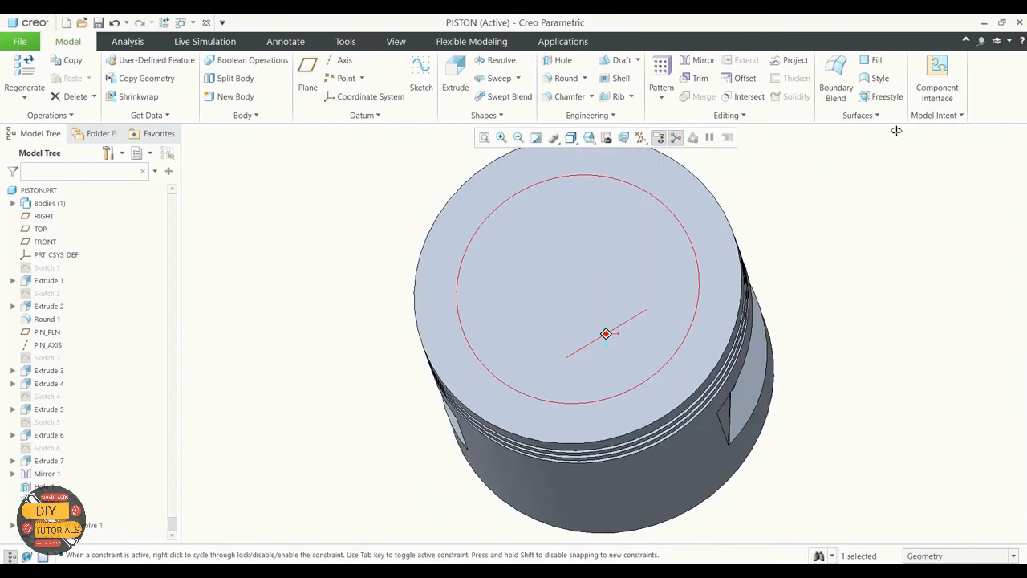
Step: Extrude the 60 diameter circle into the piston crown with a blind depth of 3.50, removing material to form a recess
left_click(455, 77)
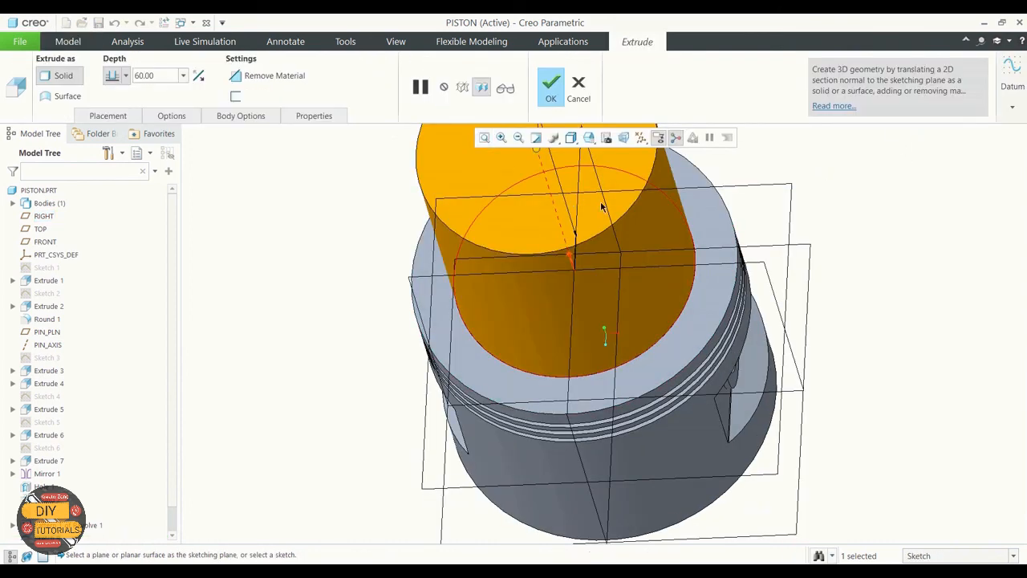
left_click_drag(570, 252, 612, 394)
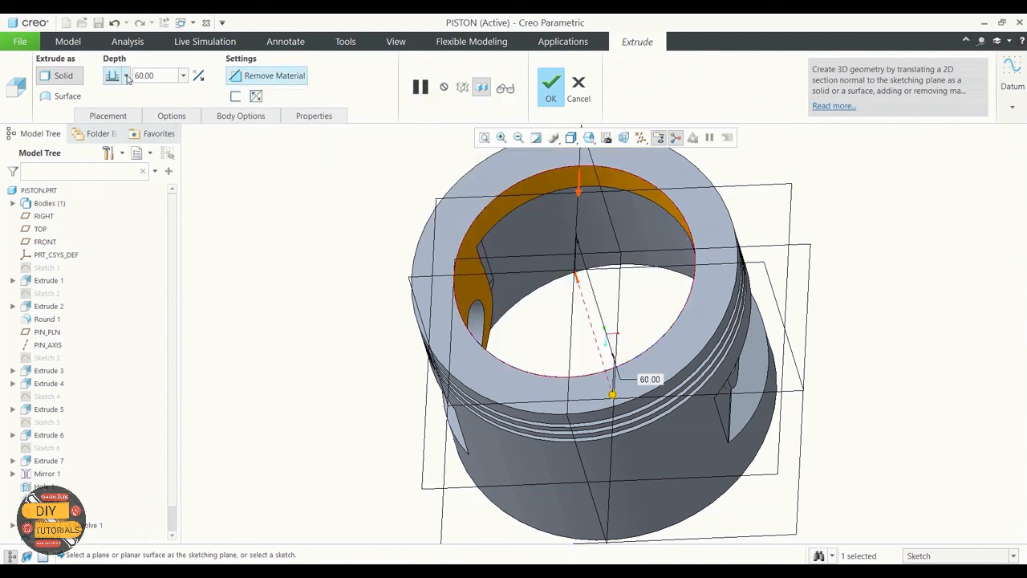
double_click(155, 76)
type("3")
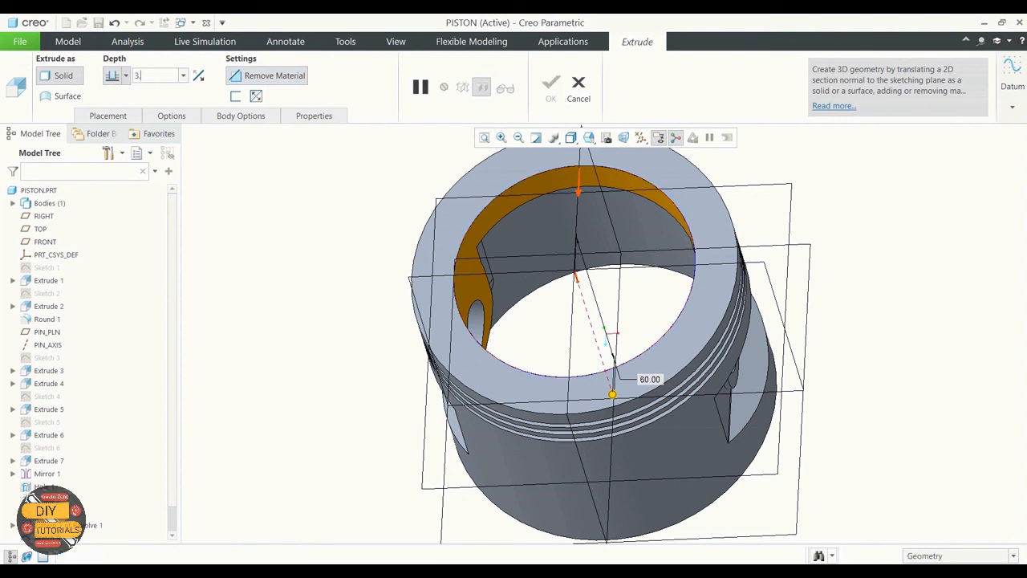
type(".5")
key("Return")
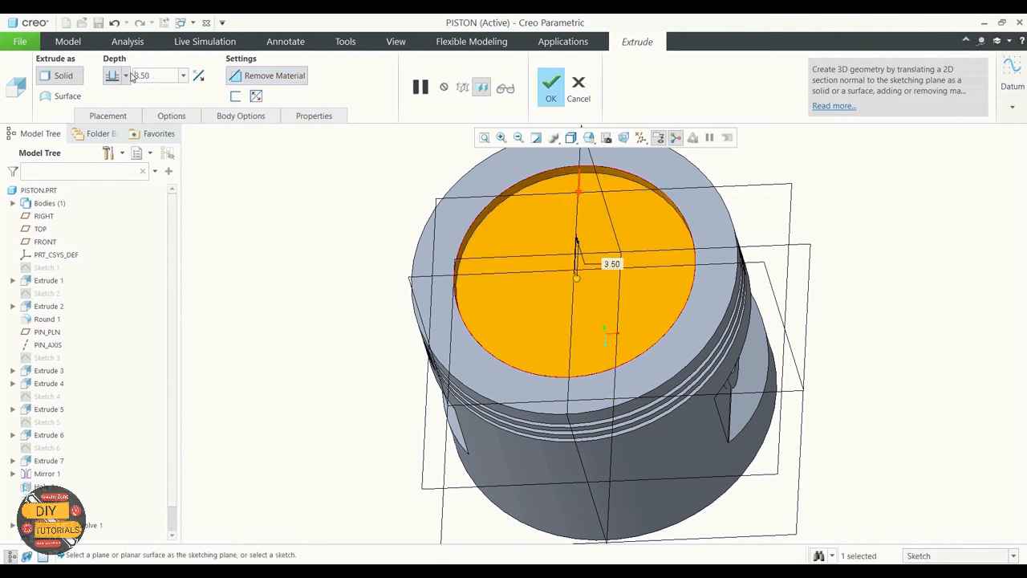
left_click(126, 75)
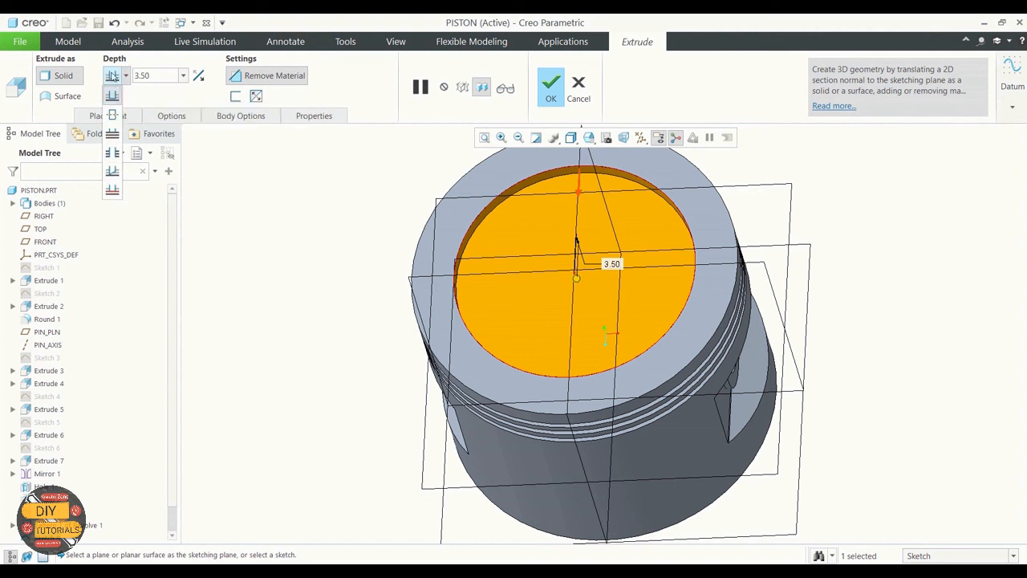
left_click(117, 96)
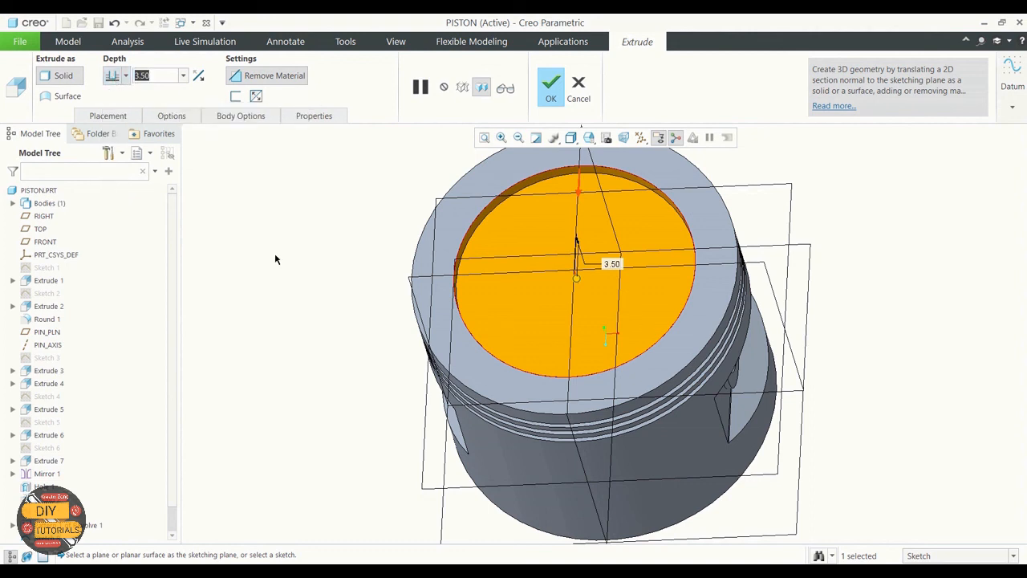
scroll(275, 258, "up", 1)
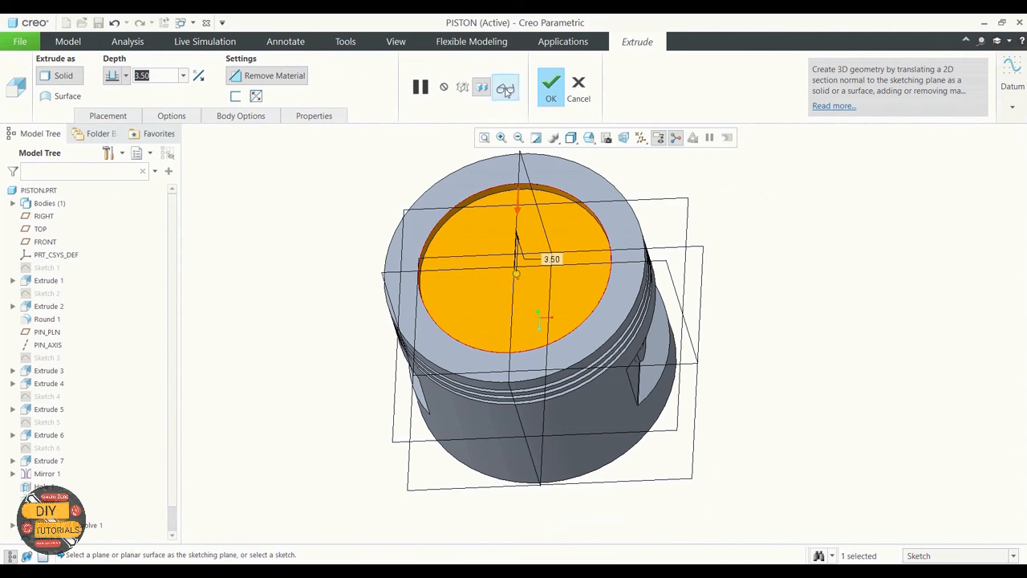
left_click(550, 85)
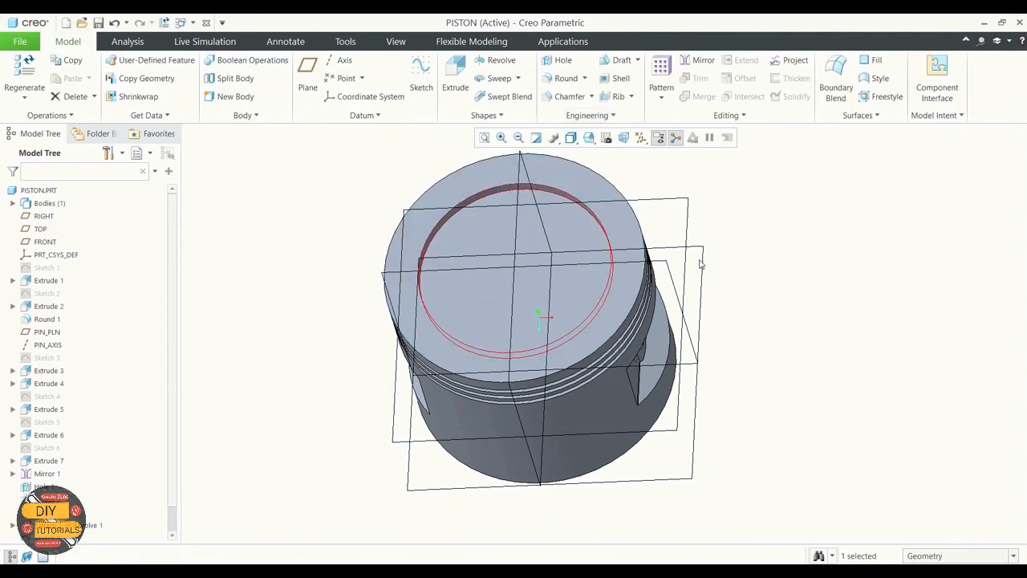
Step: Round the bottom inner edge of the crown recess with a radius of 4.00
middle_click_drag(699, 264, 713, 238)
left_click(714, 238)
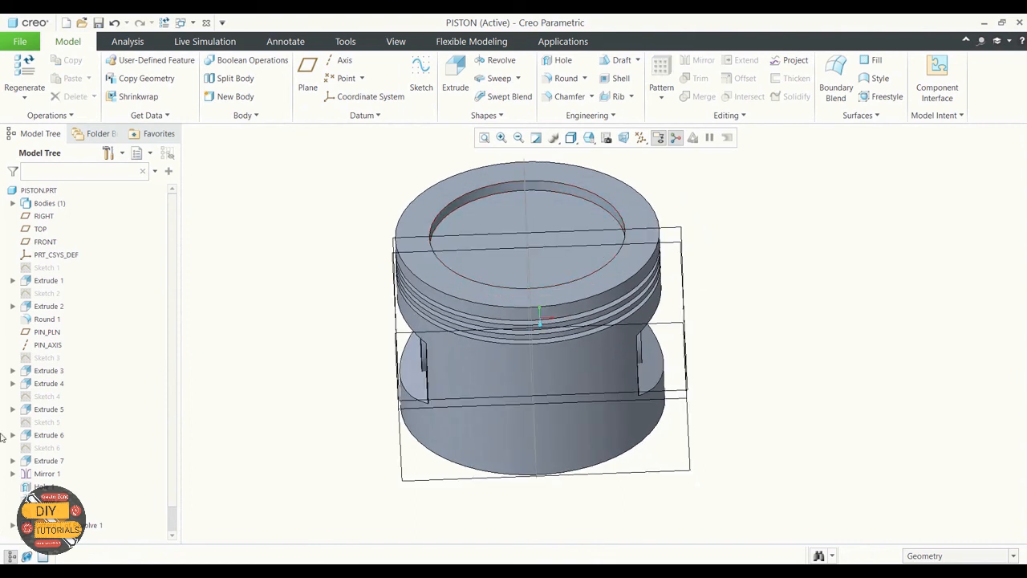
left_click(566, 78)
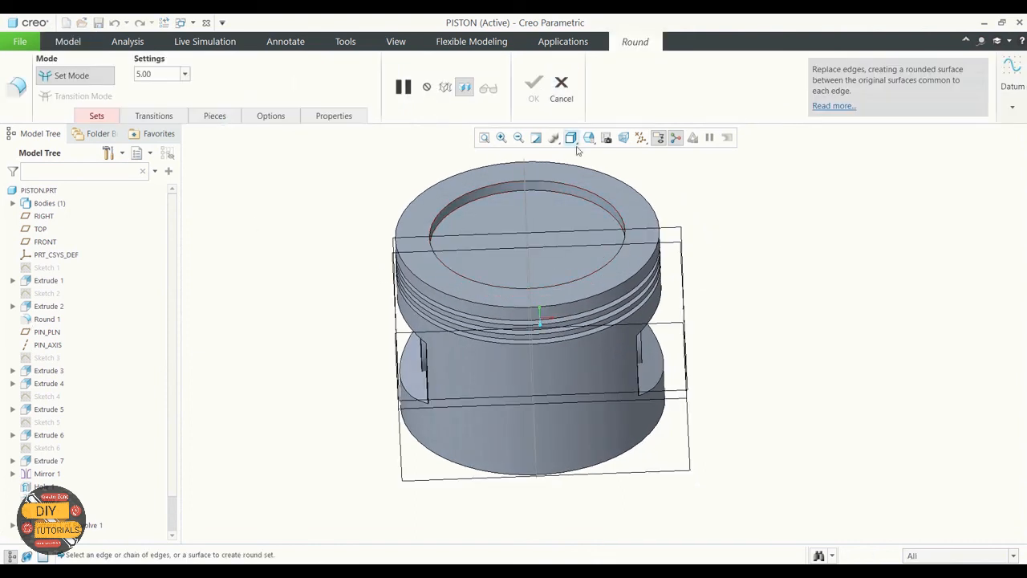
left_click(567, 192)
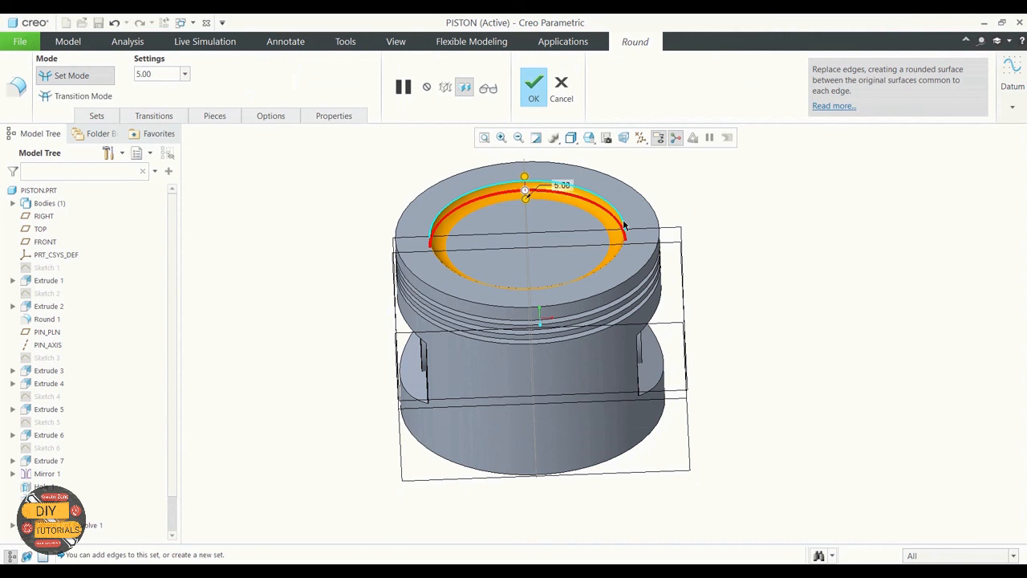
double_click(155, 75)
key("BackSpace")
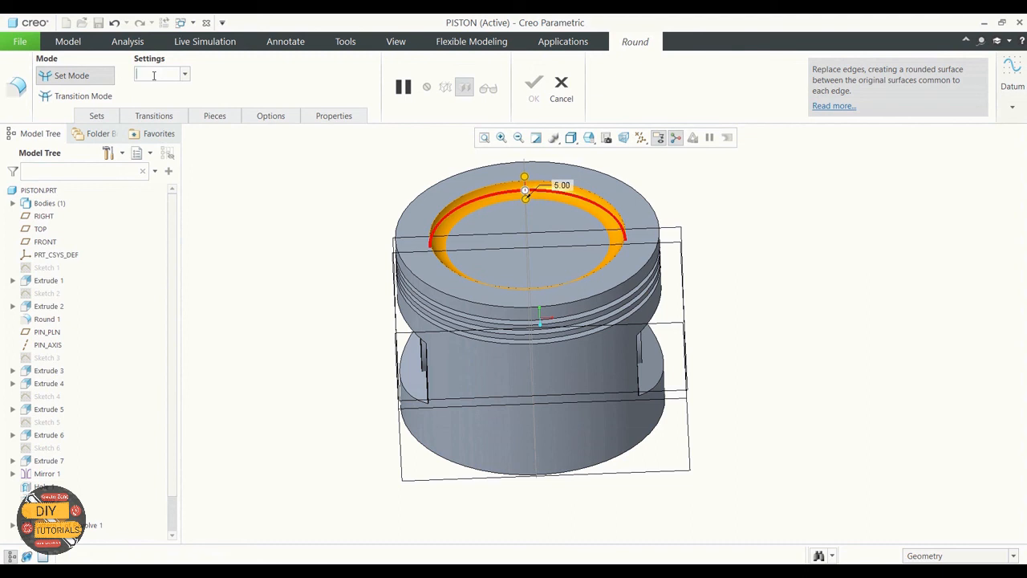
key("Return")
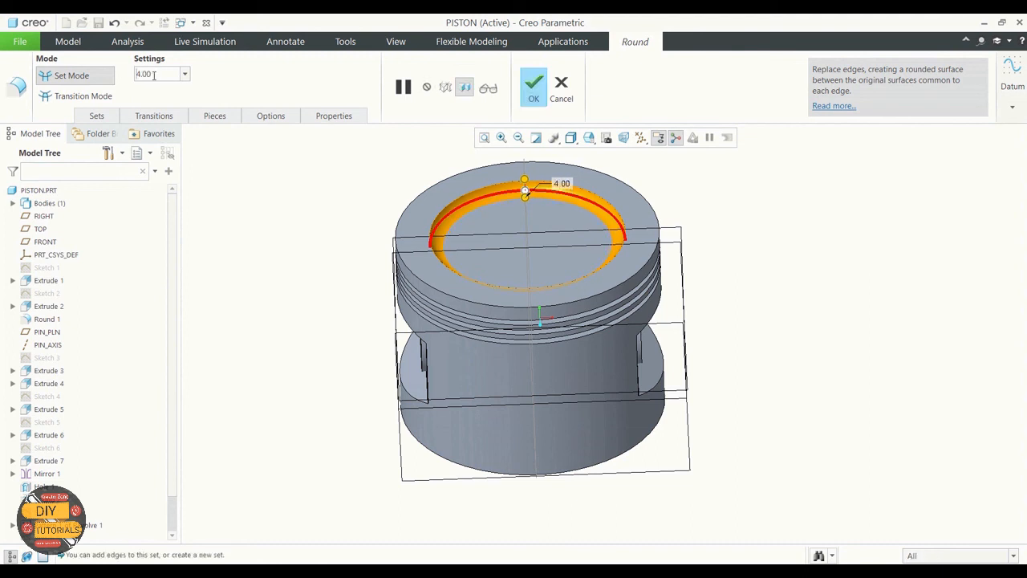
left_click(489, 89)
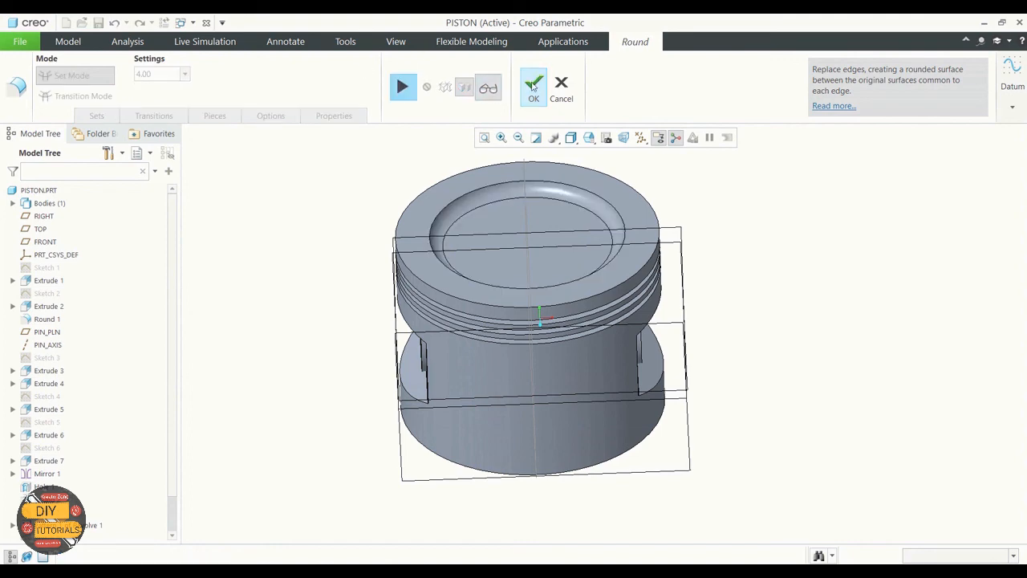
left_click(533, 85)
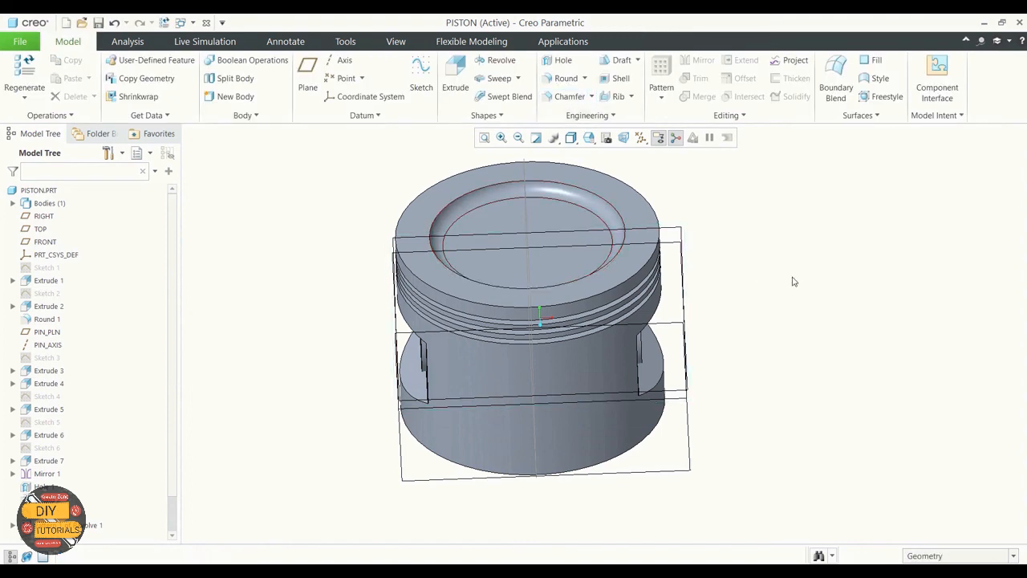